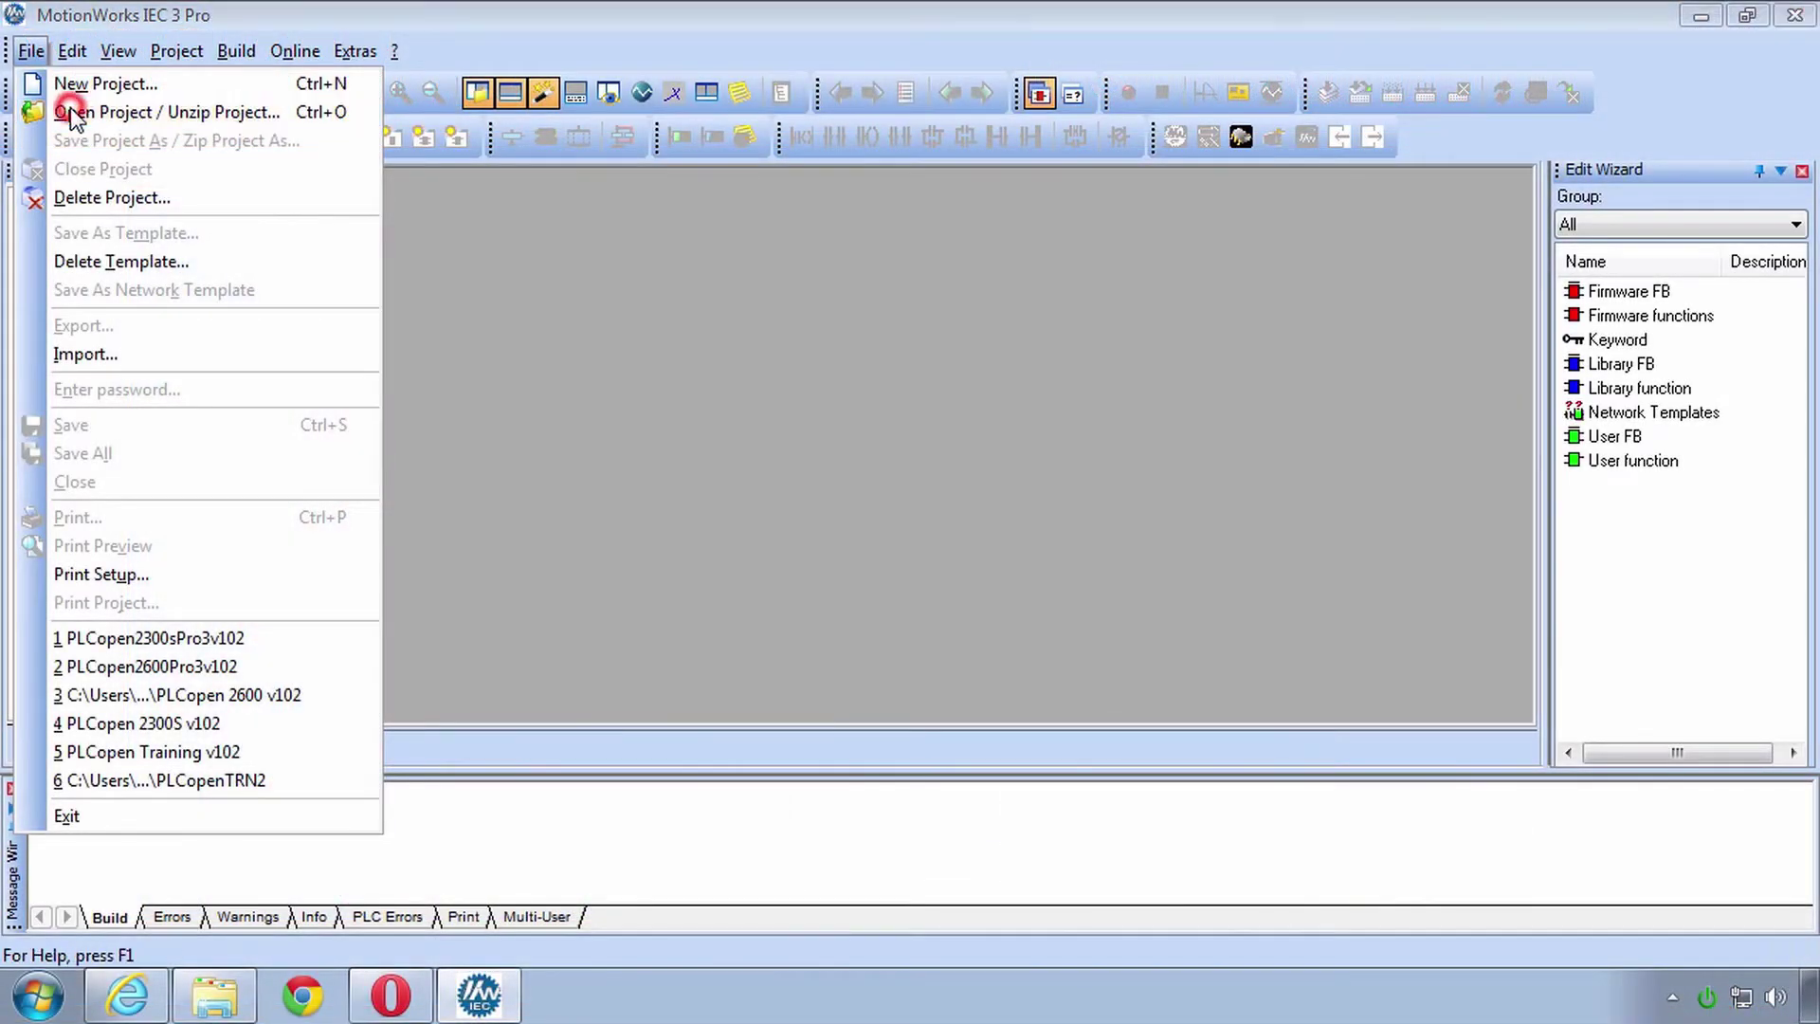
Step: Unzip and load the PLCopen2300sPro3v104 project archive from the Downloads folder
click(71, 112)
double_click(900, 367)
double_click(936, 356)
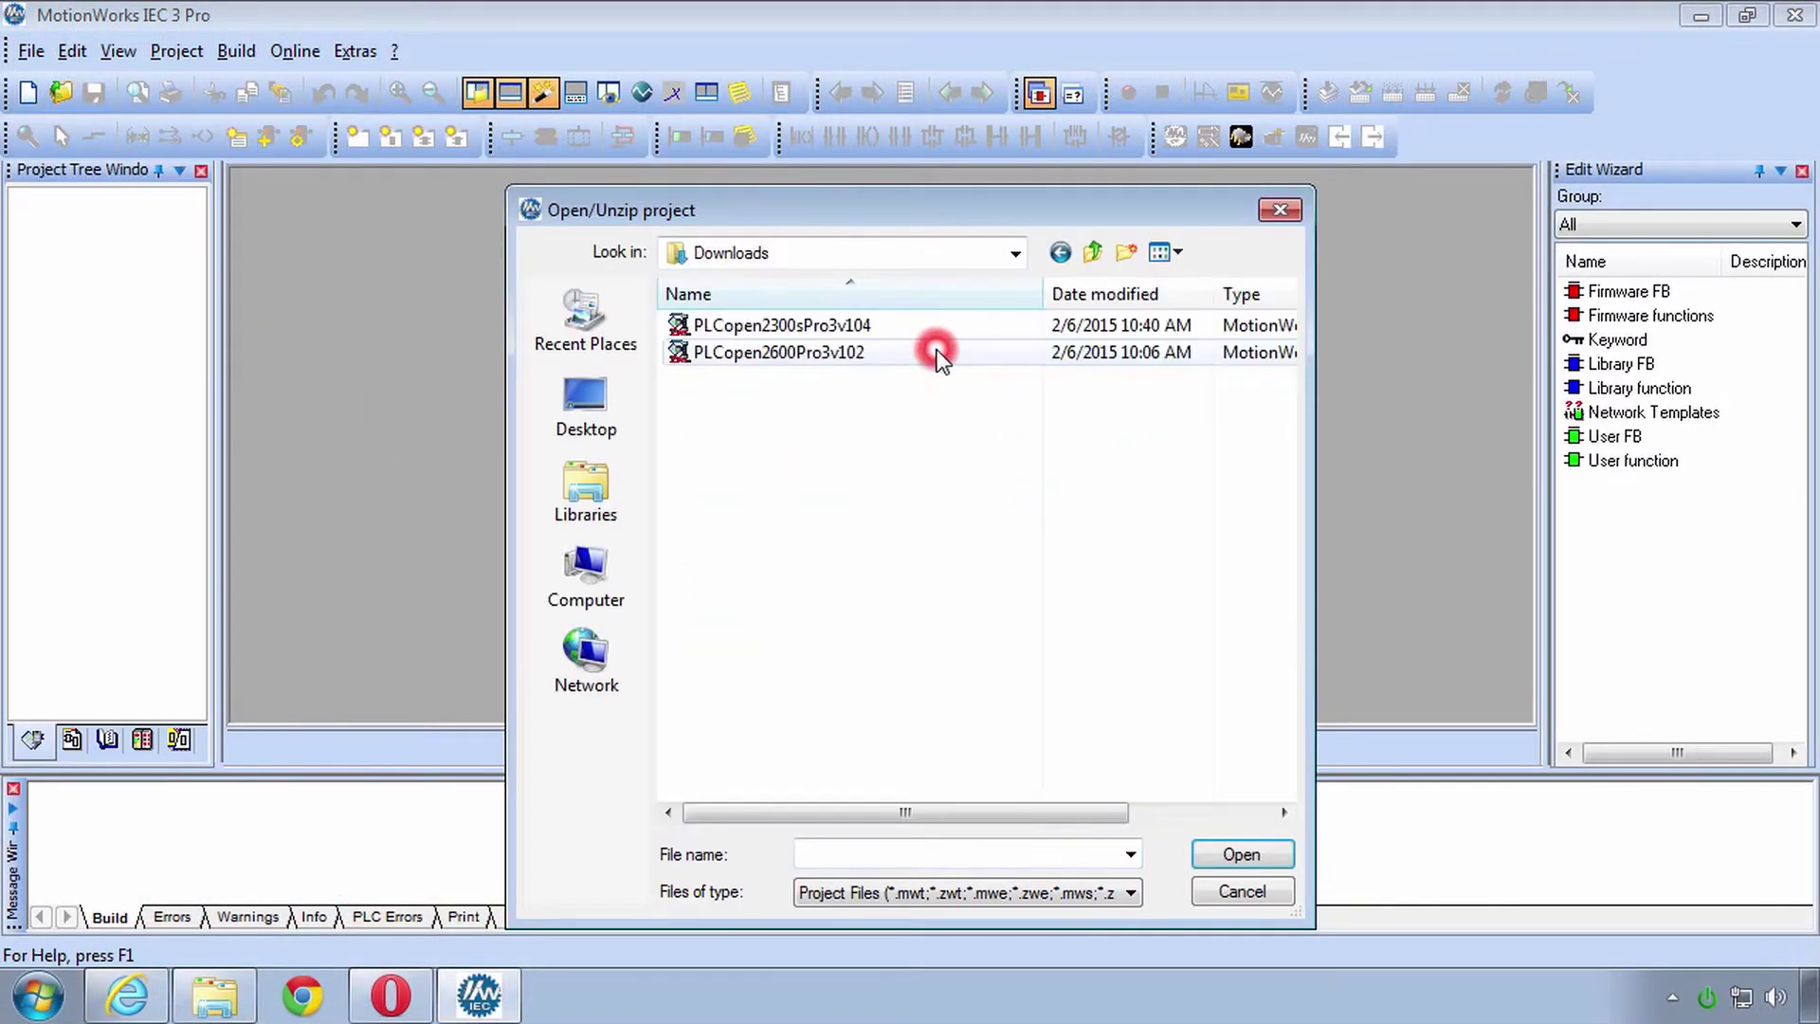
click(858, 327)
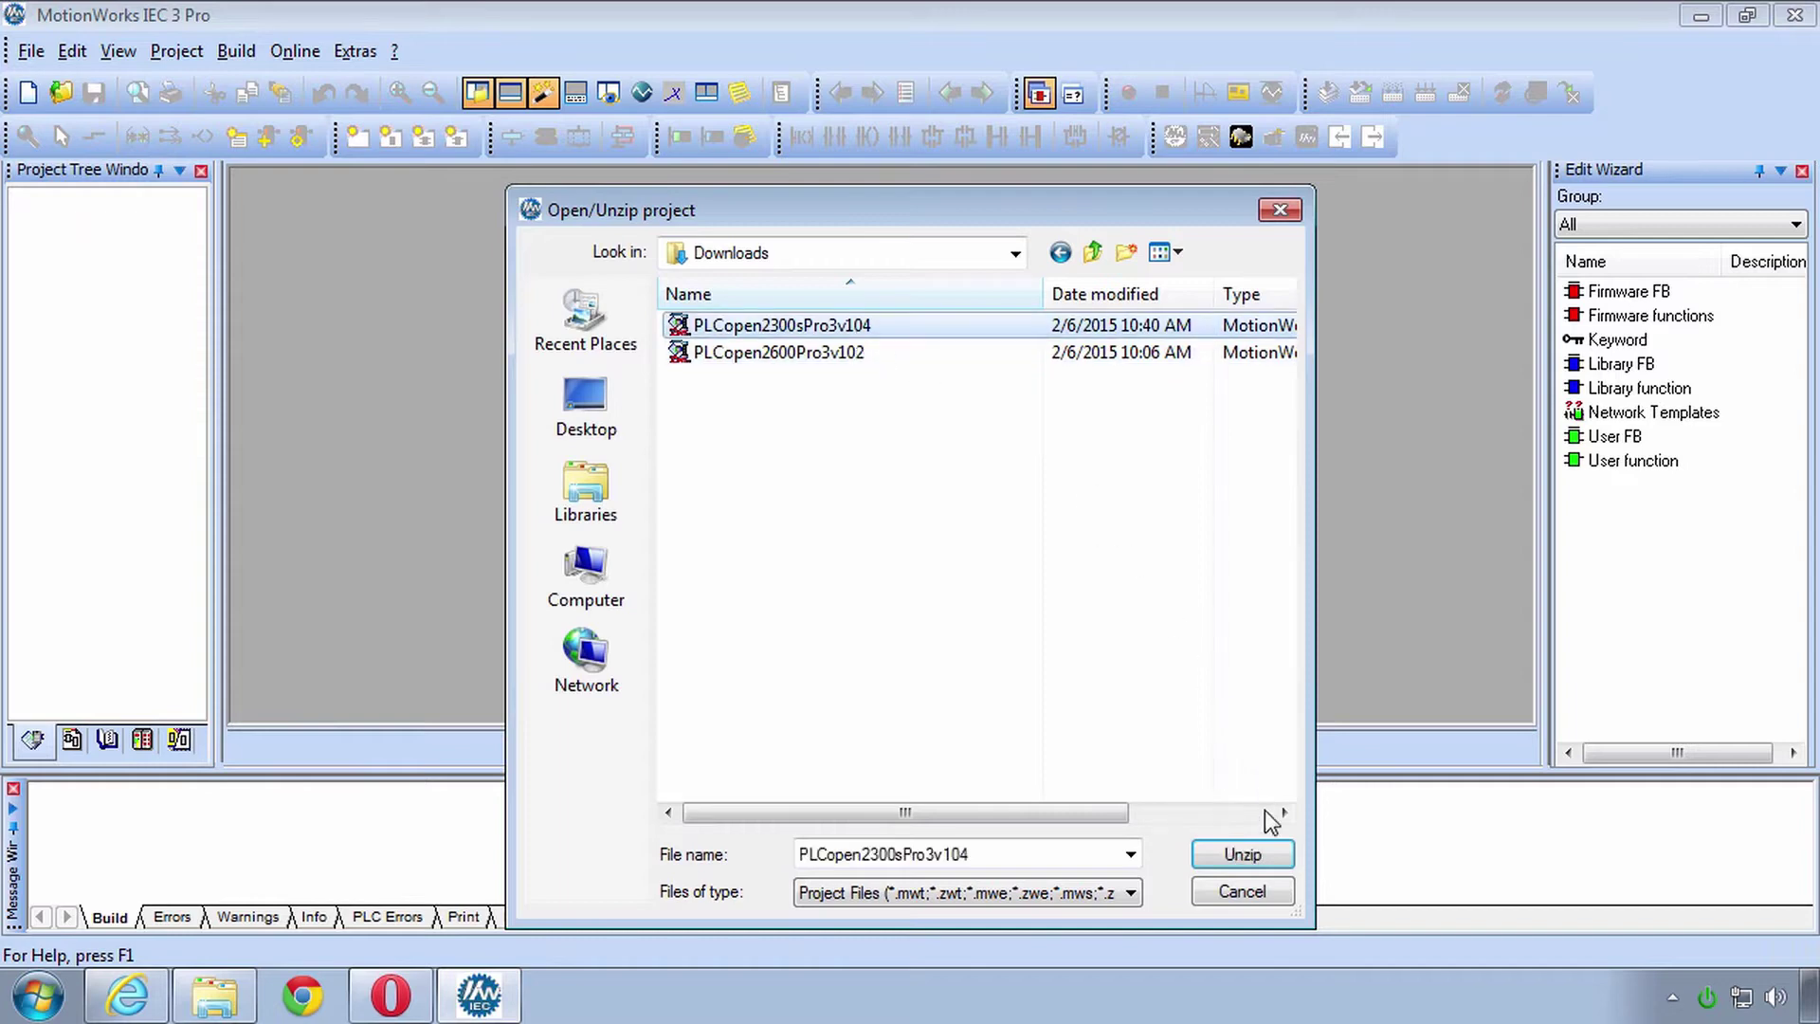
click(1259, 860)
Step: Save the hardware configuration to the controller and review the Screw and Rotary axis settings
click(1173, 144)
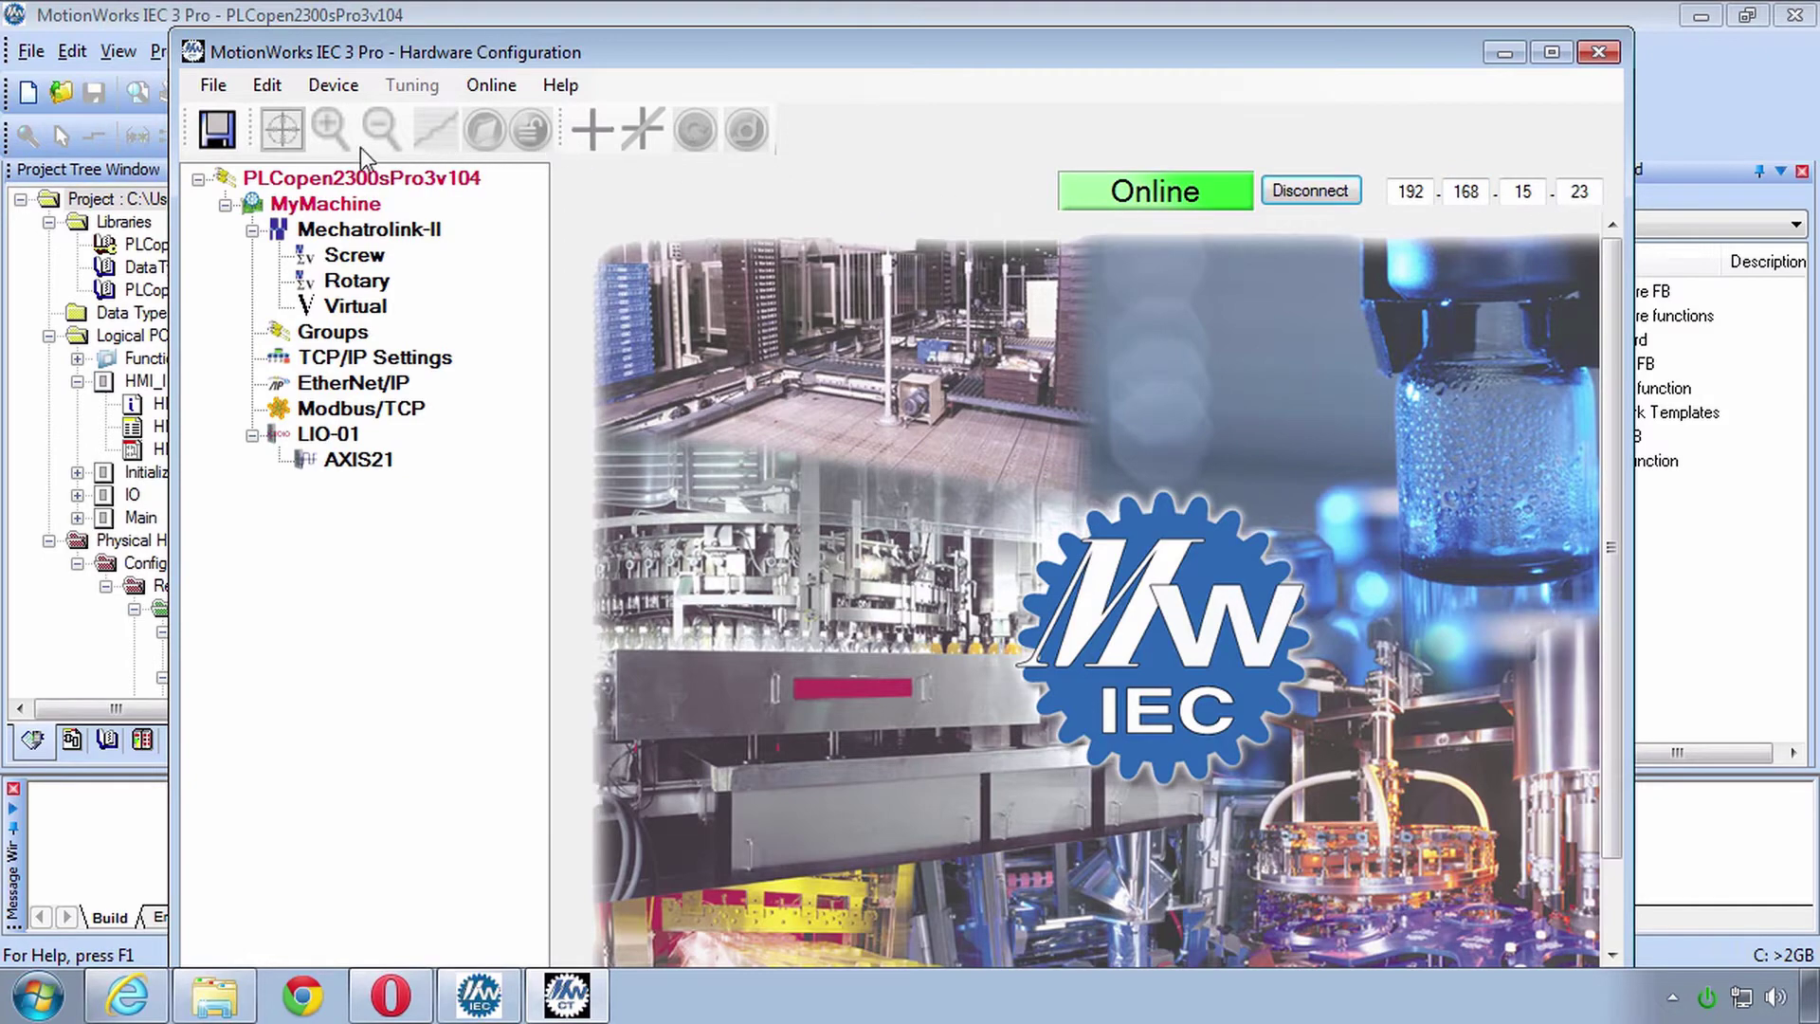
click(217, 131)
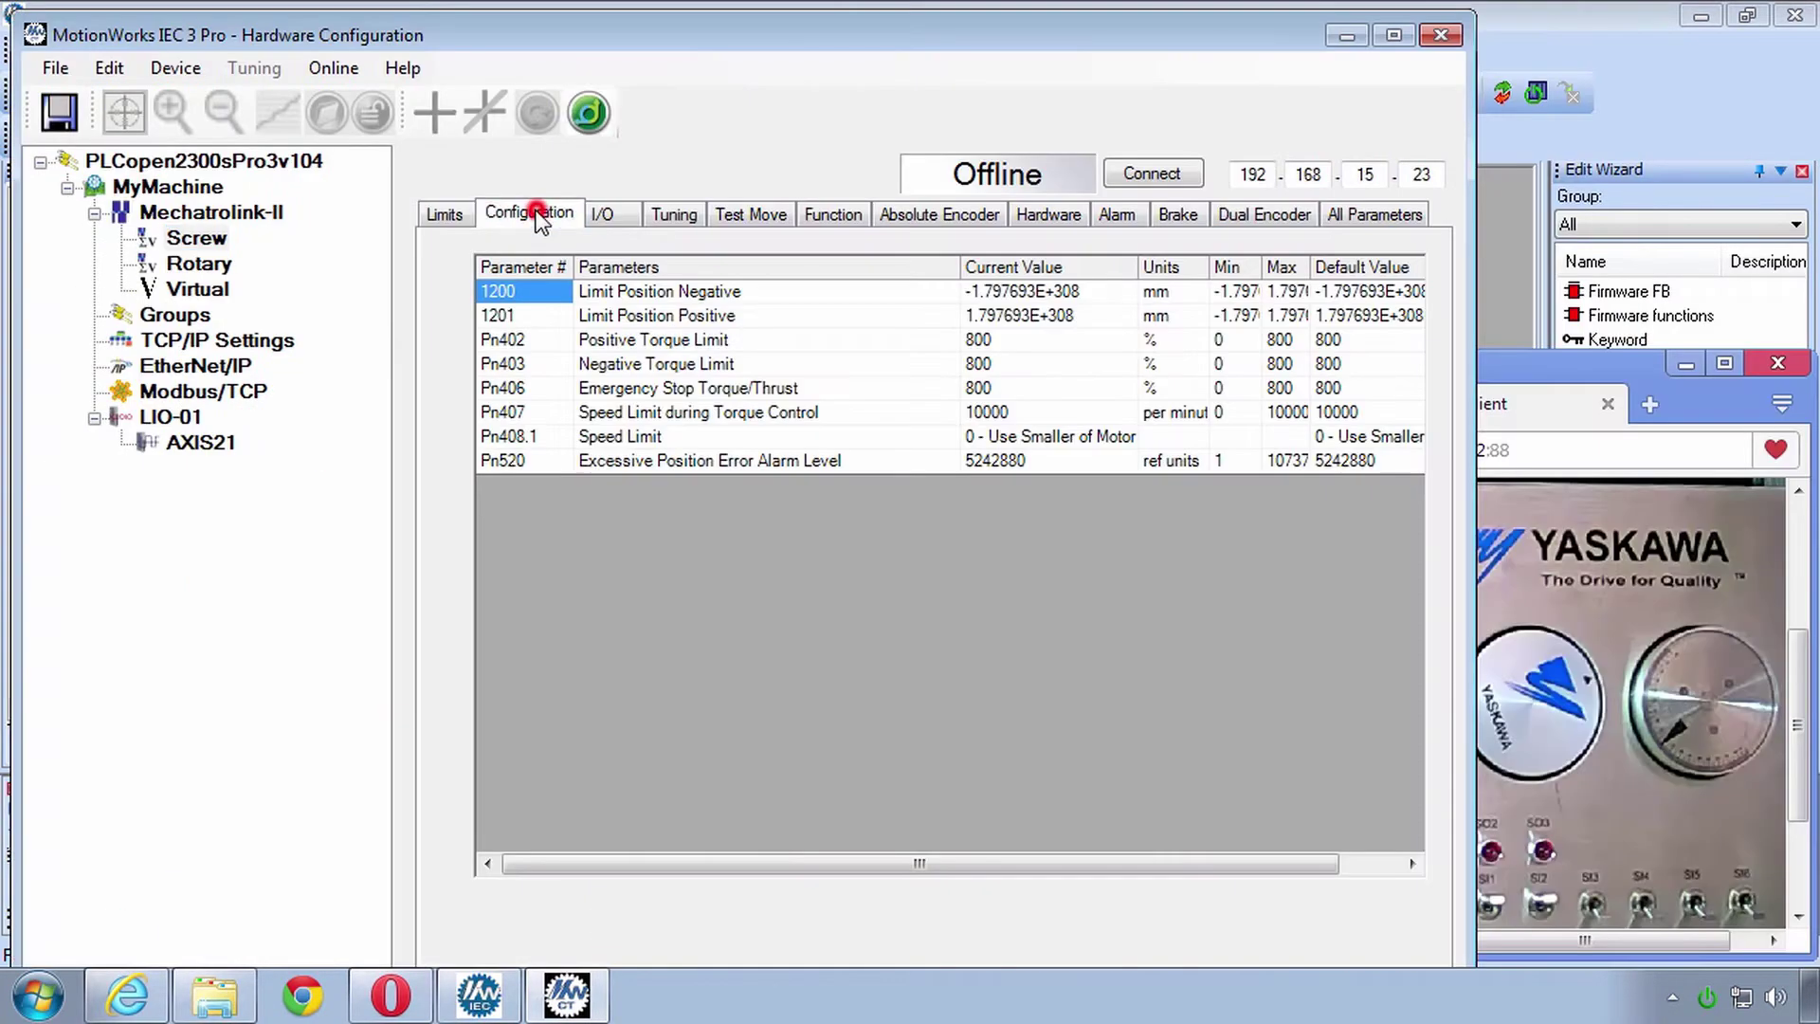
click(528, 211)
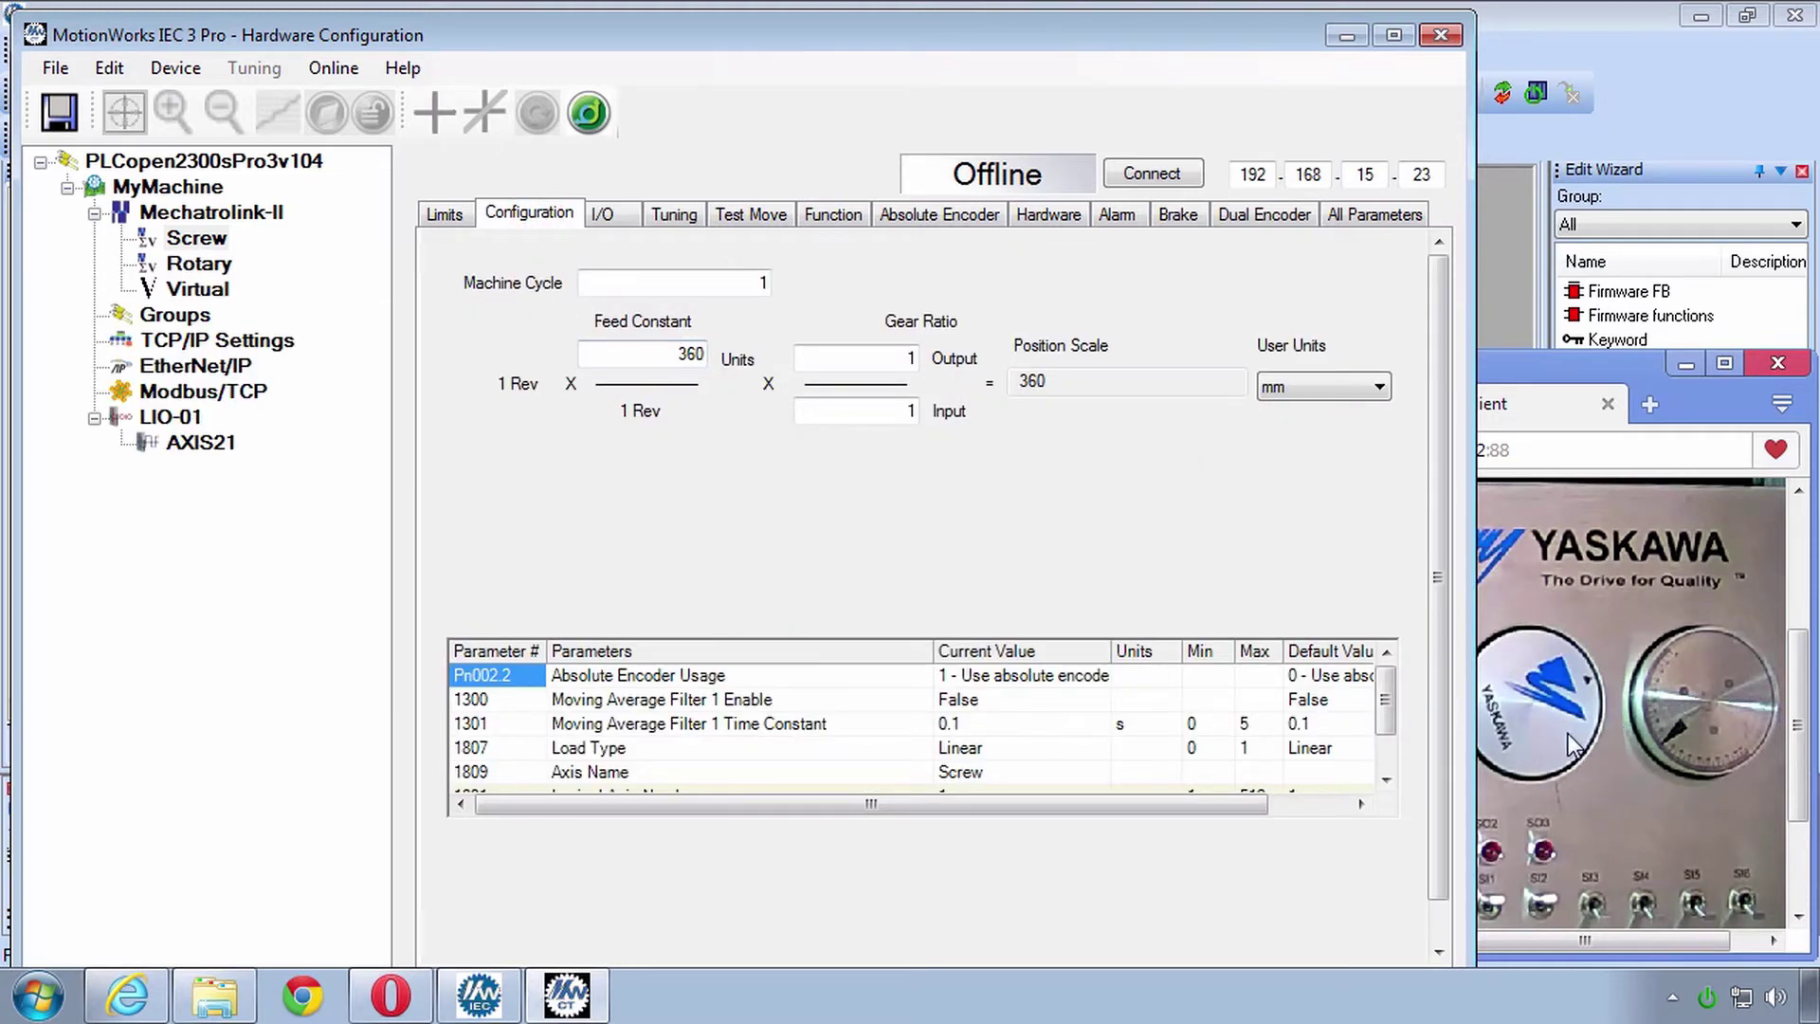
click(961, 747)
click(210, 263)
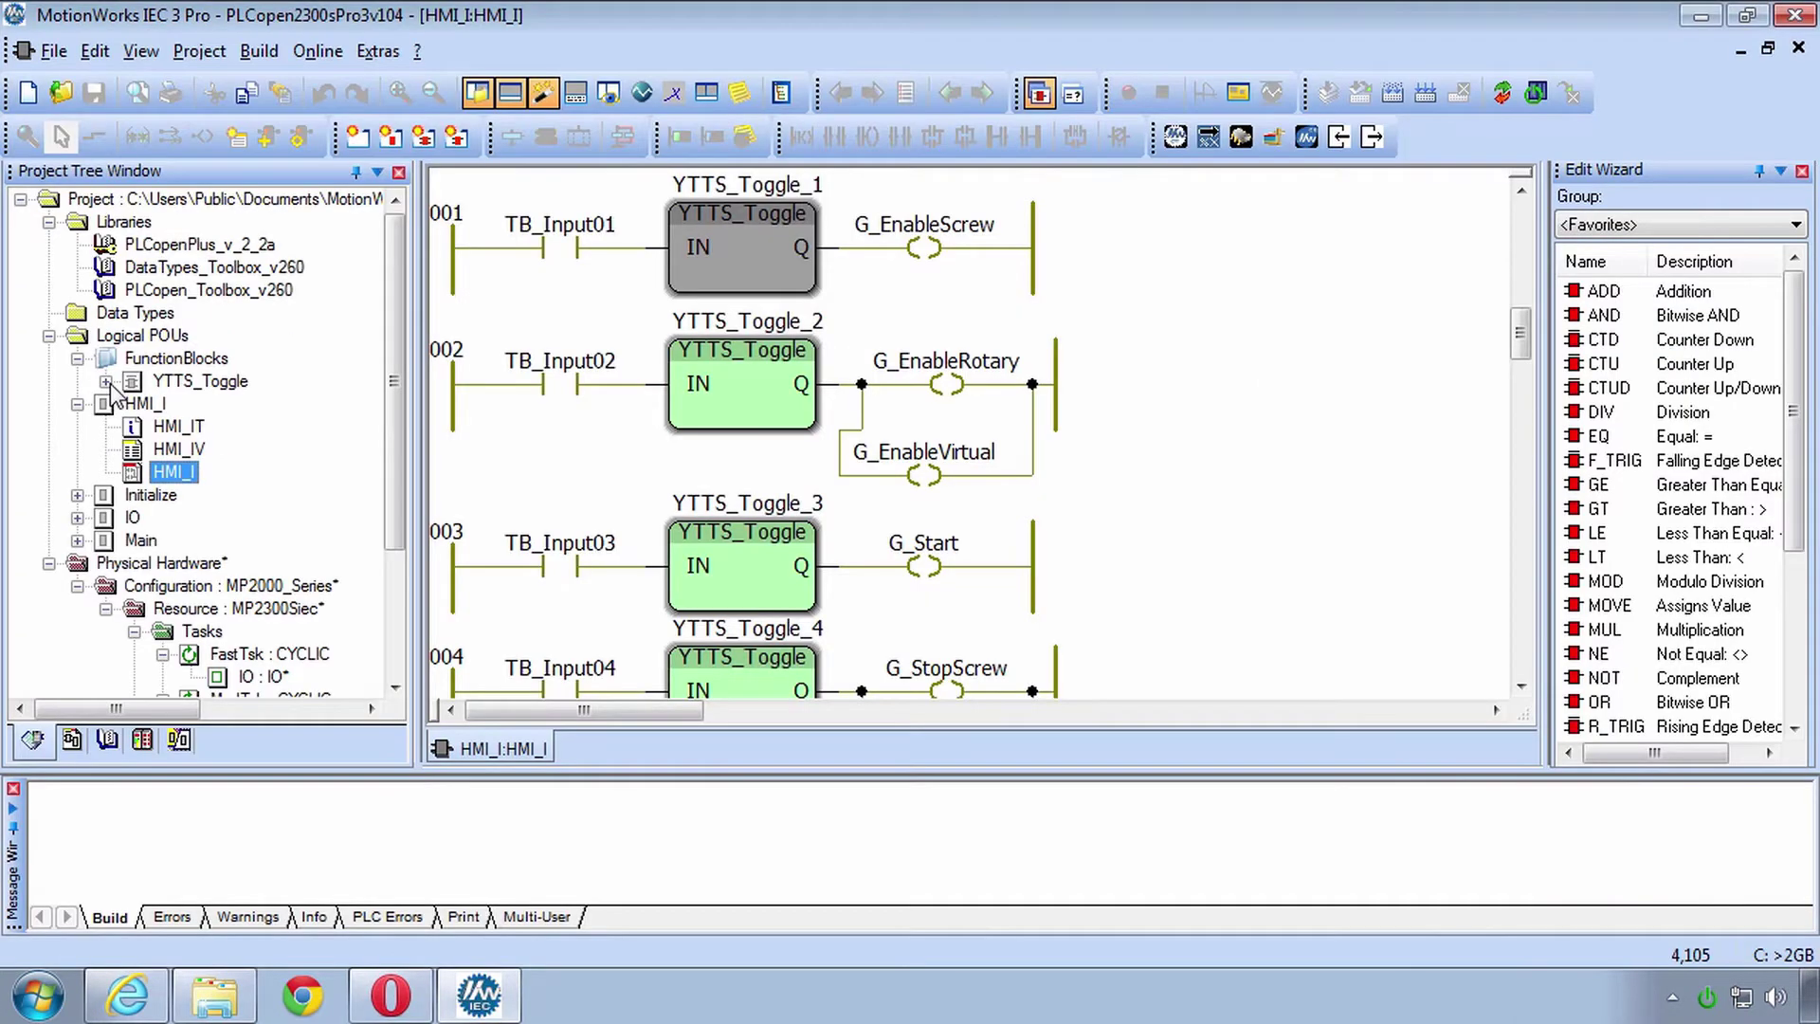
Step: Open the YTTS_Toggle ladder, cold-start the controller, and enable debug with Boolean toggling
click(103, 382)
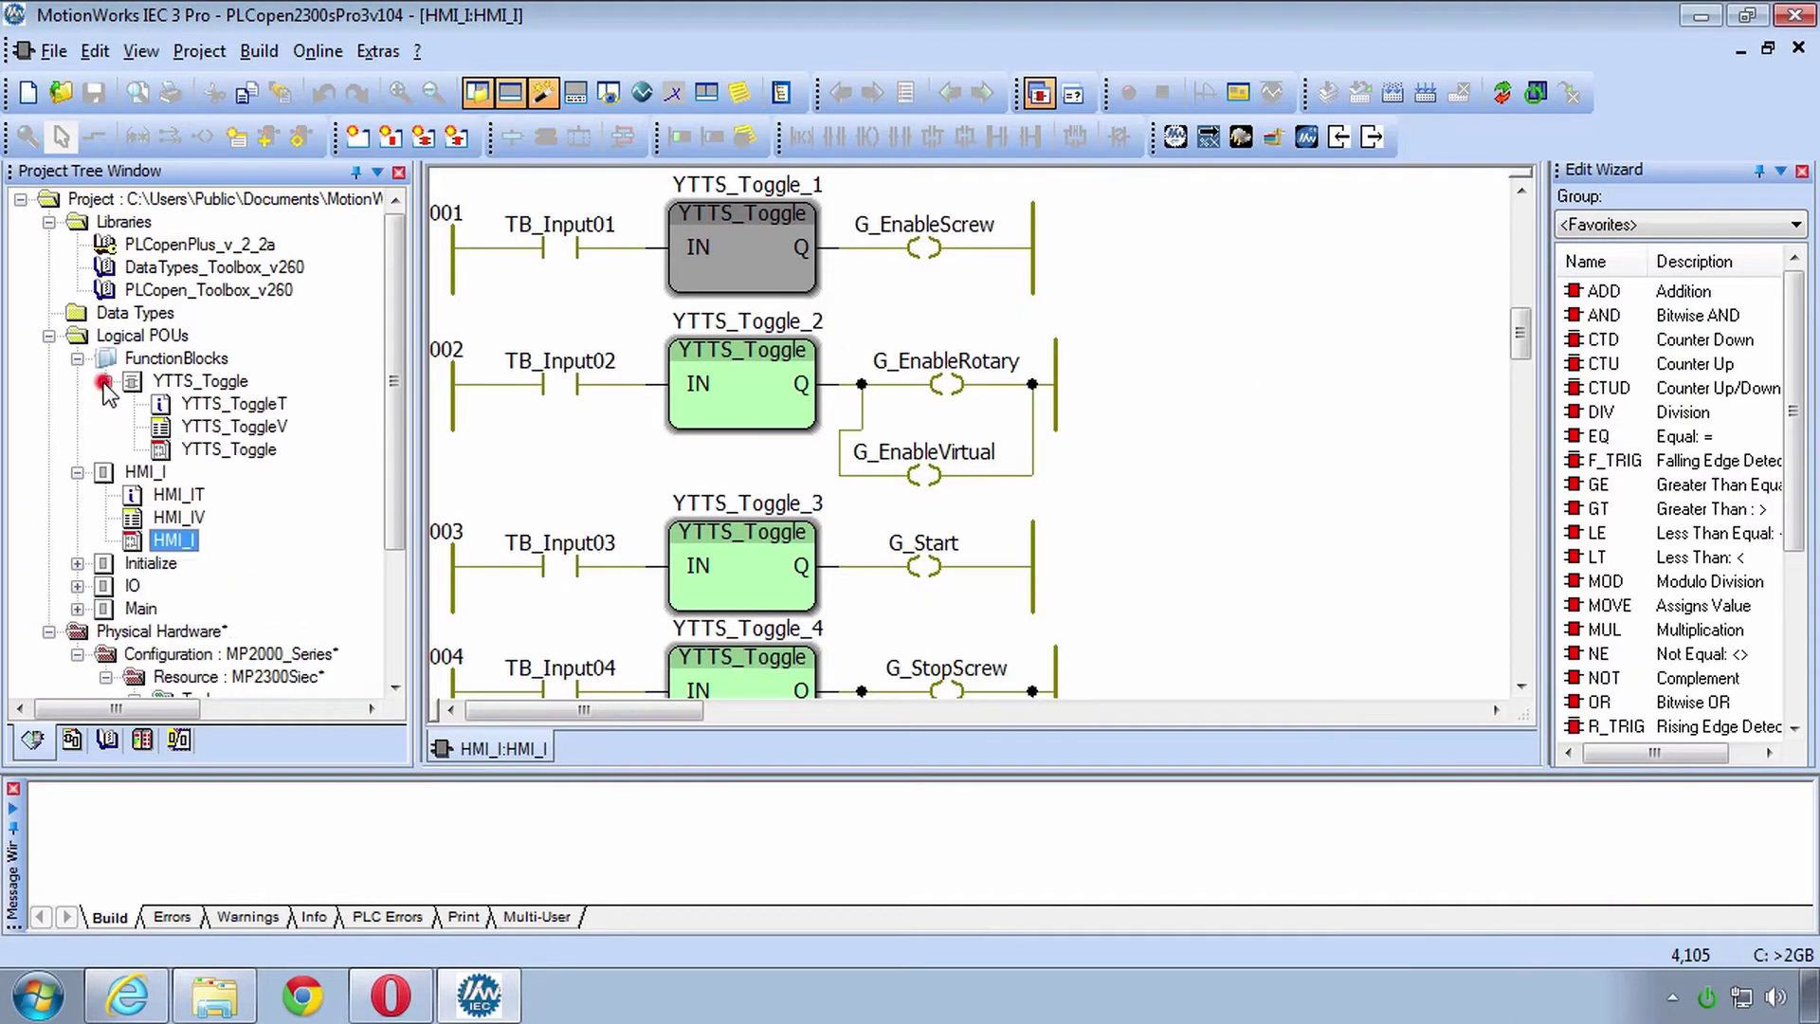
double_click(748, 267)
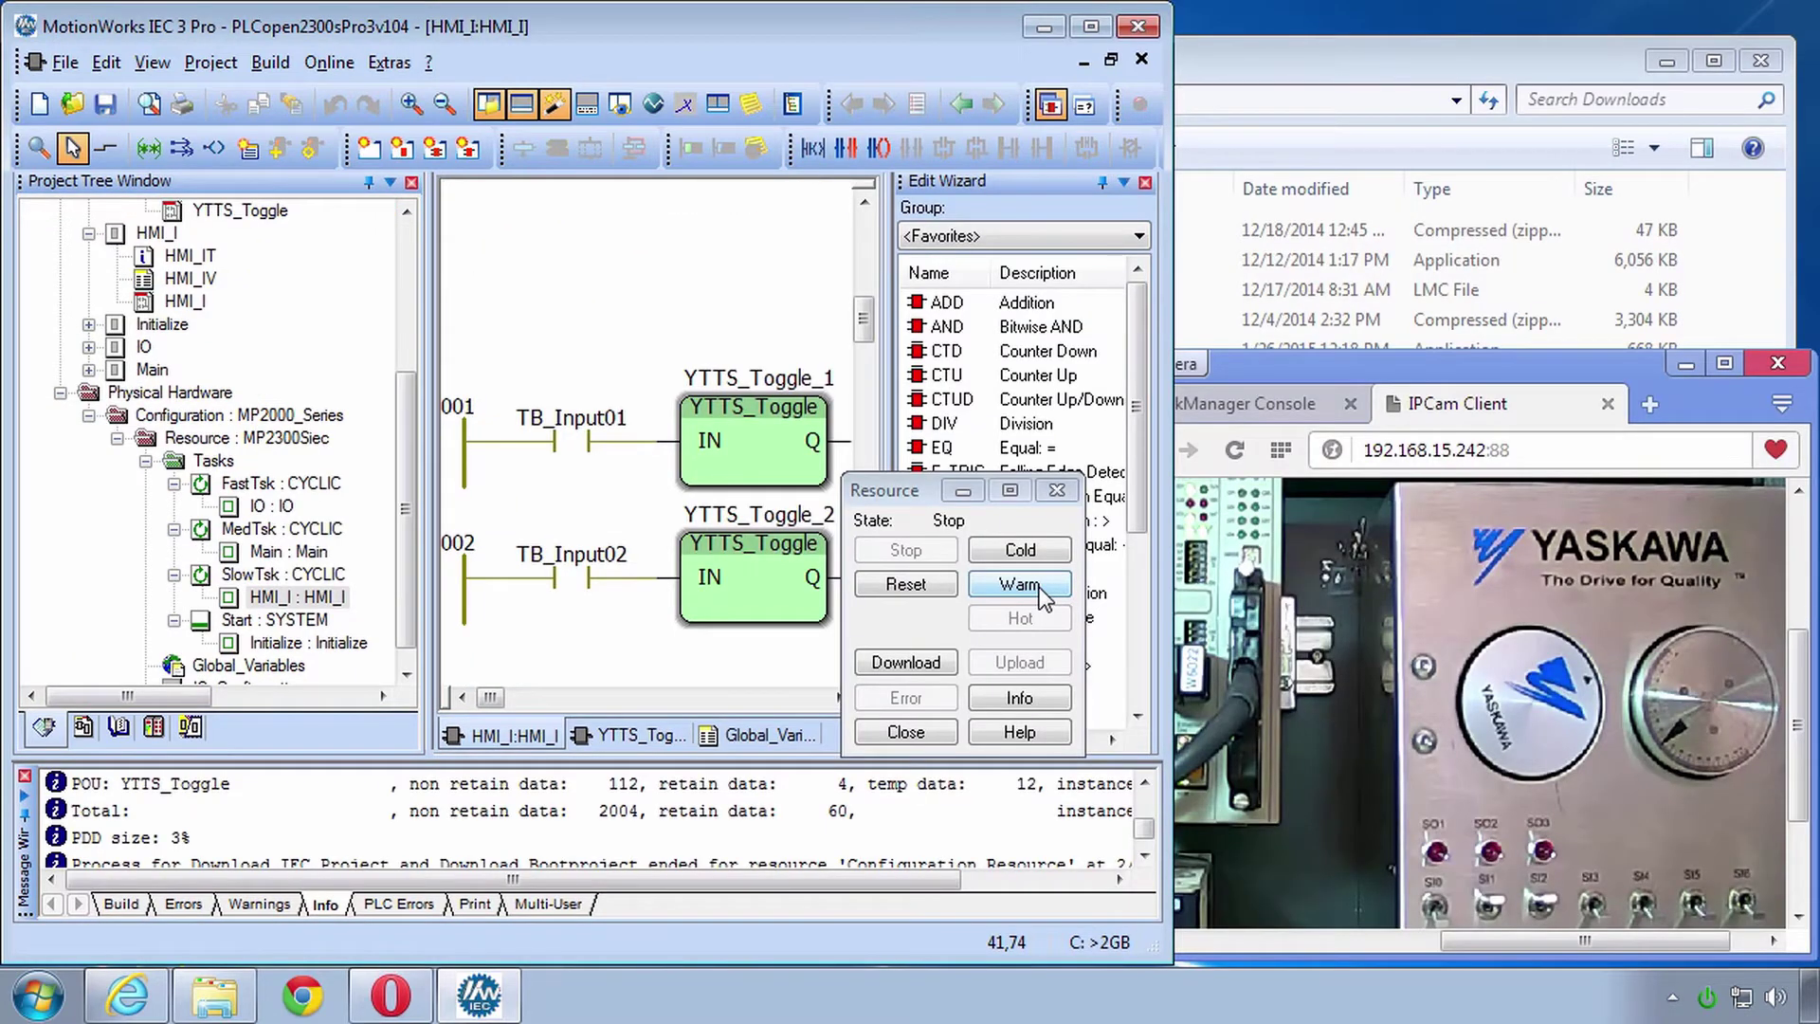
click(1020, 550)
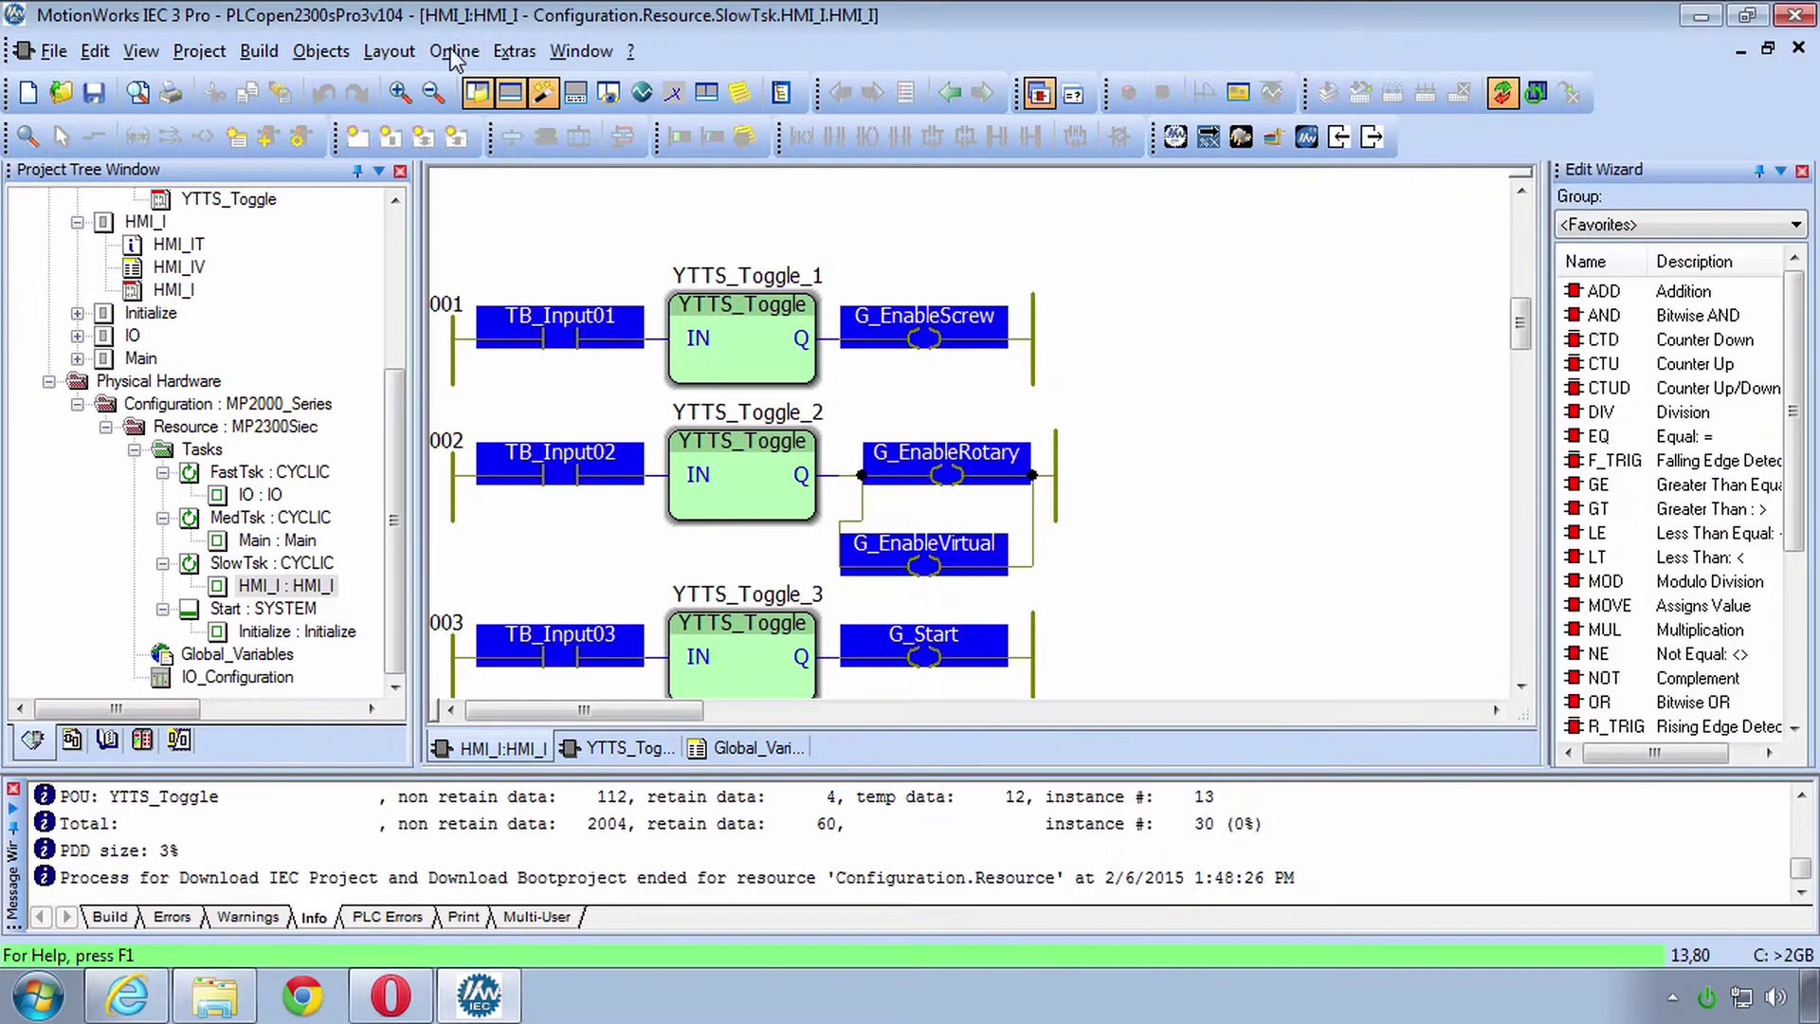
click(454, 52)
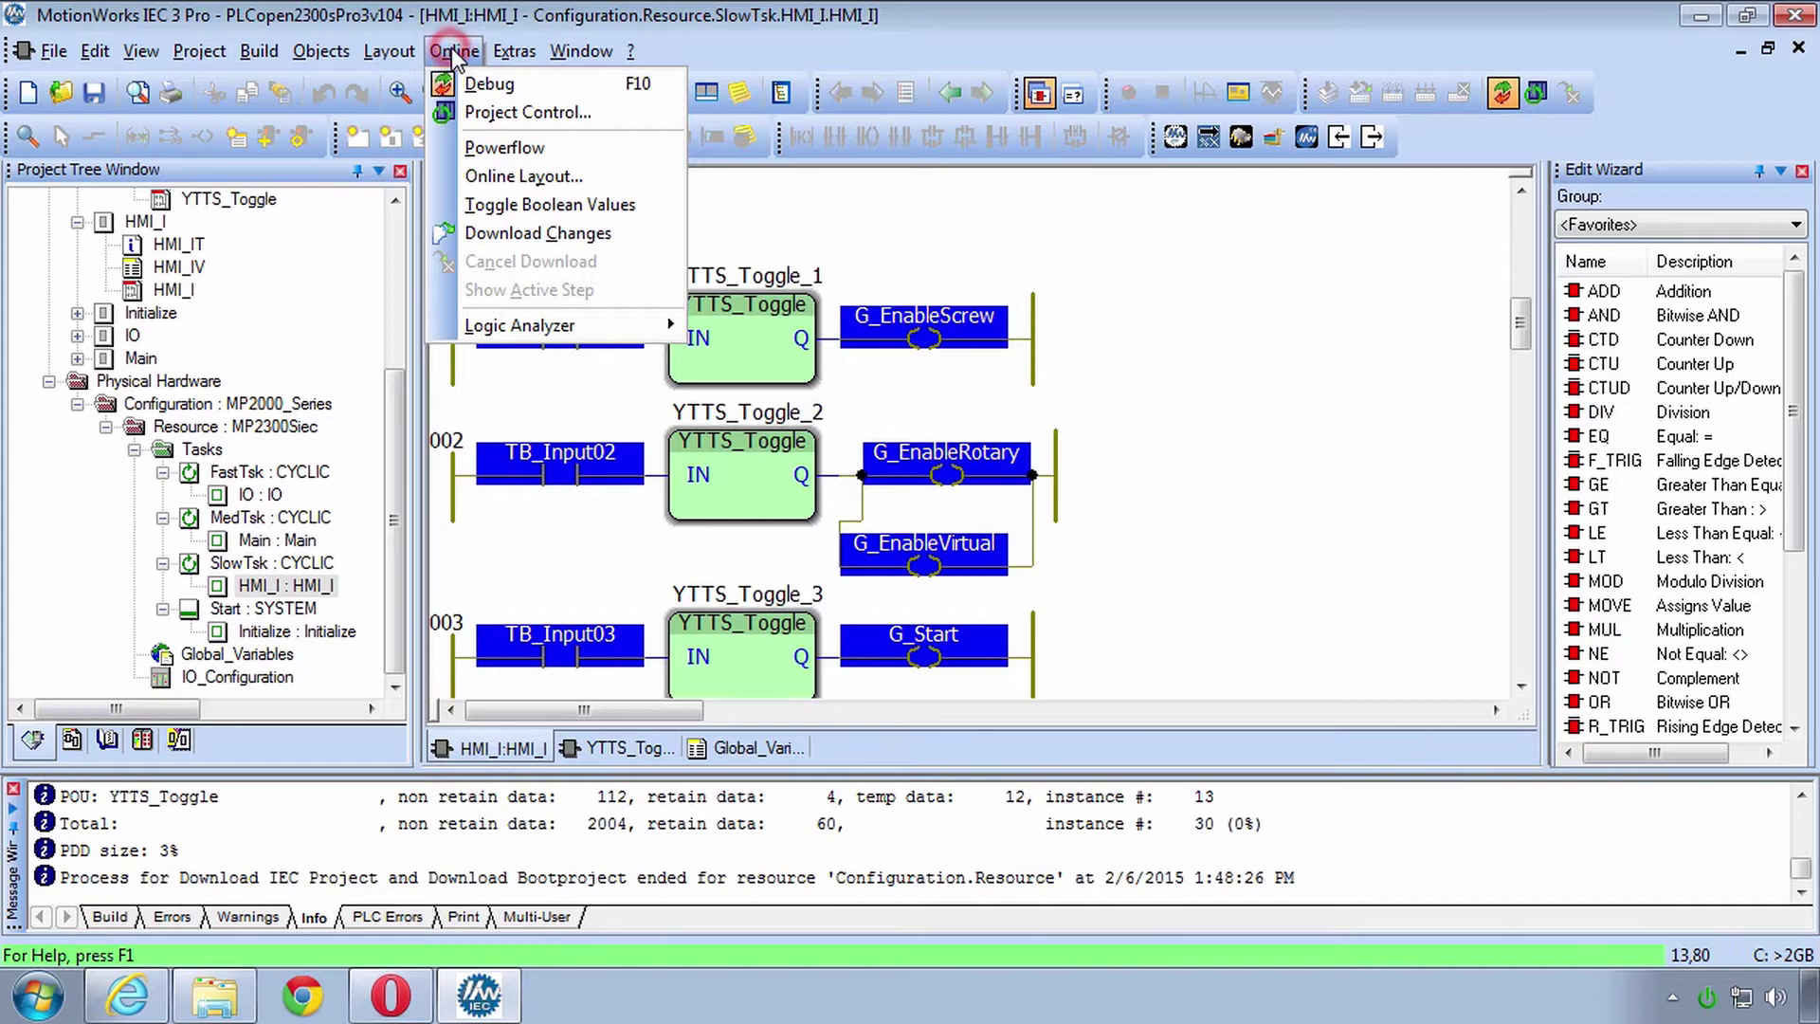
click(542, 205)
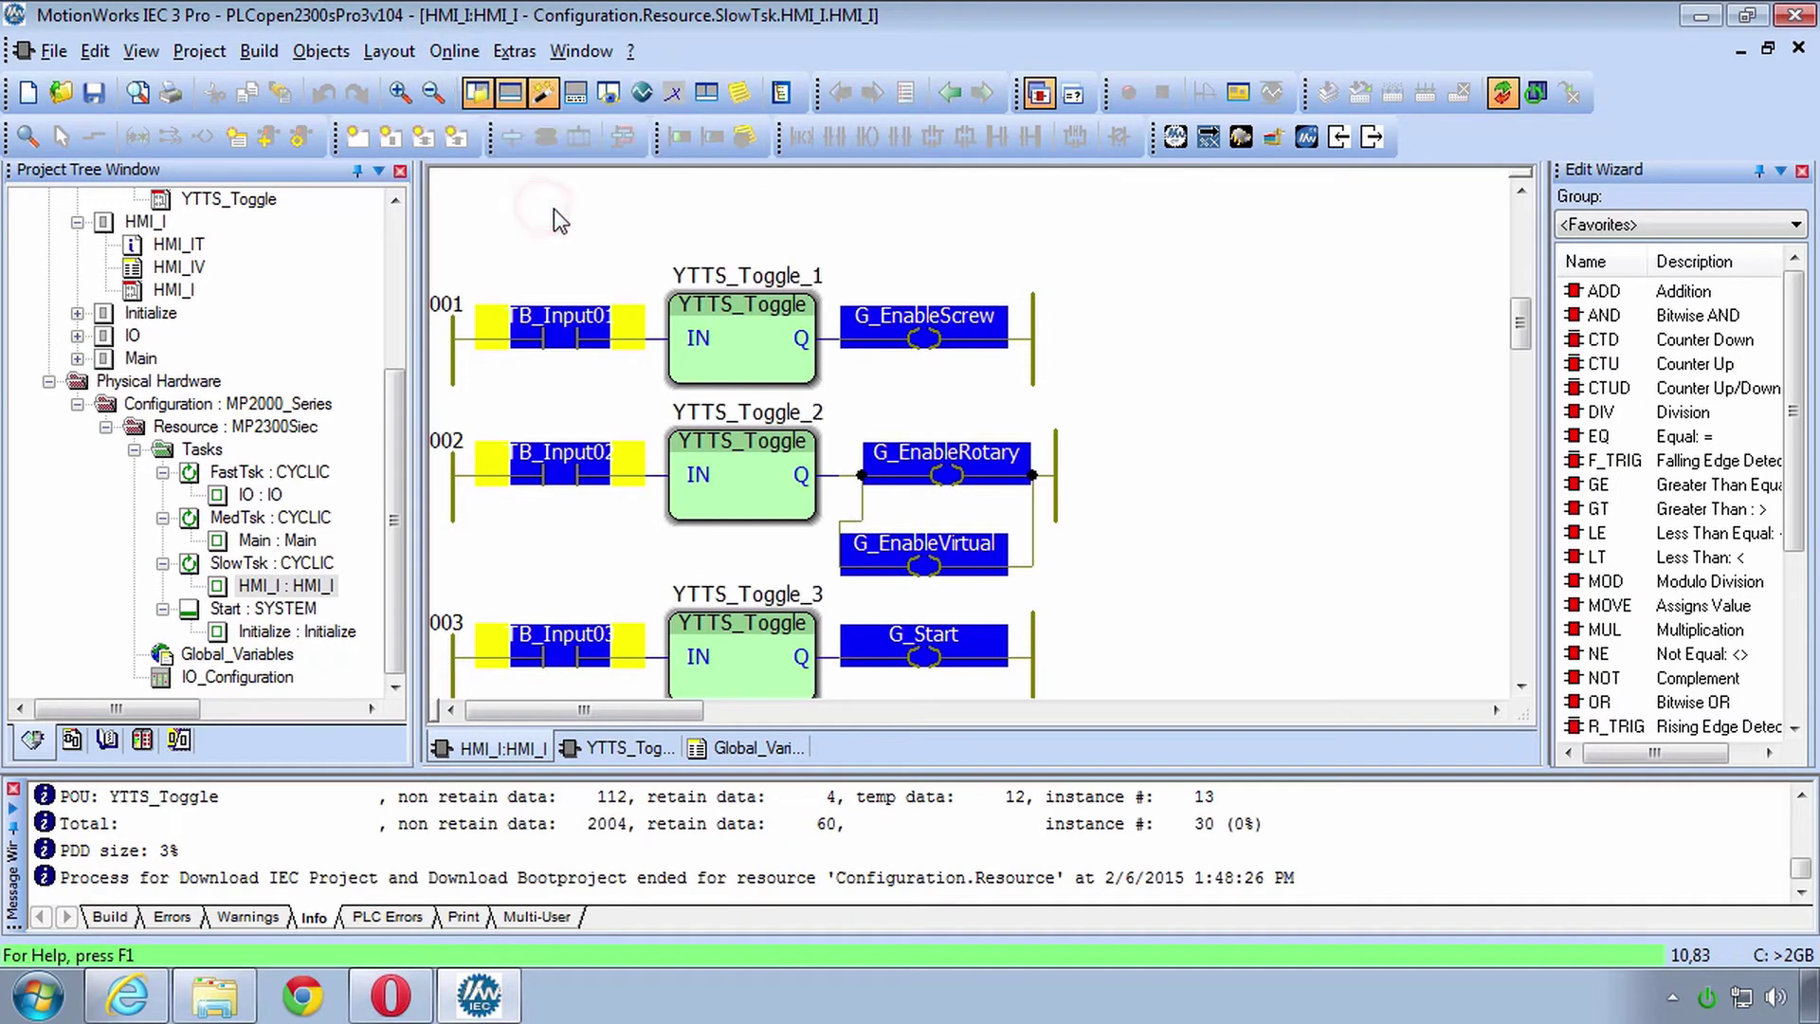
Step: Toggle TB_Input01 to enable the screw and view the controller's welcome page at 192.168.15.23
click(557, 337)
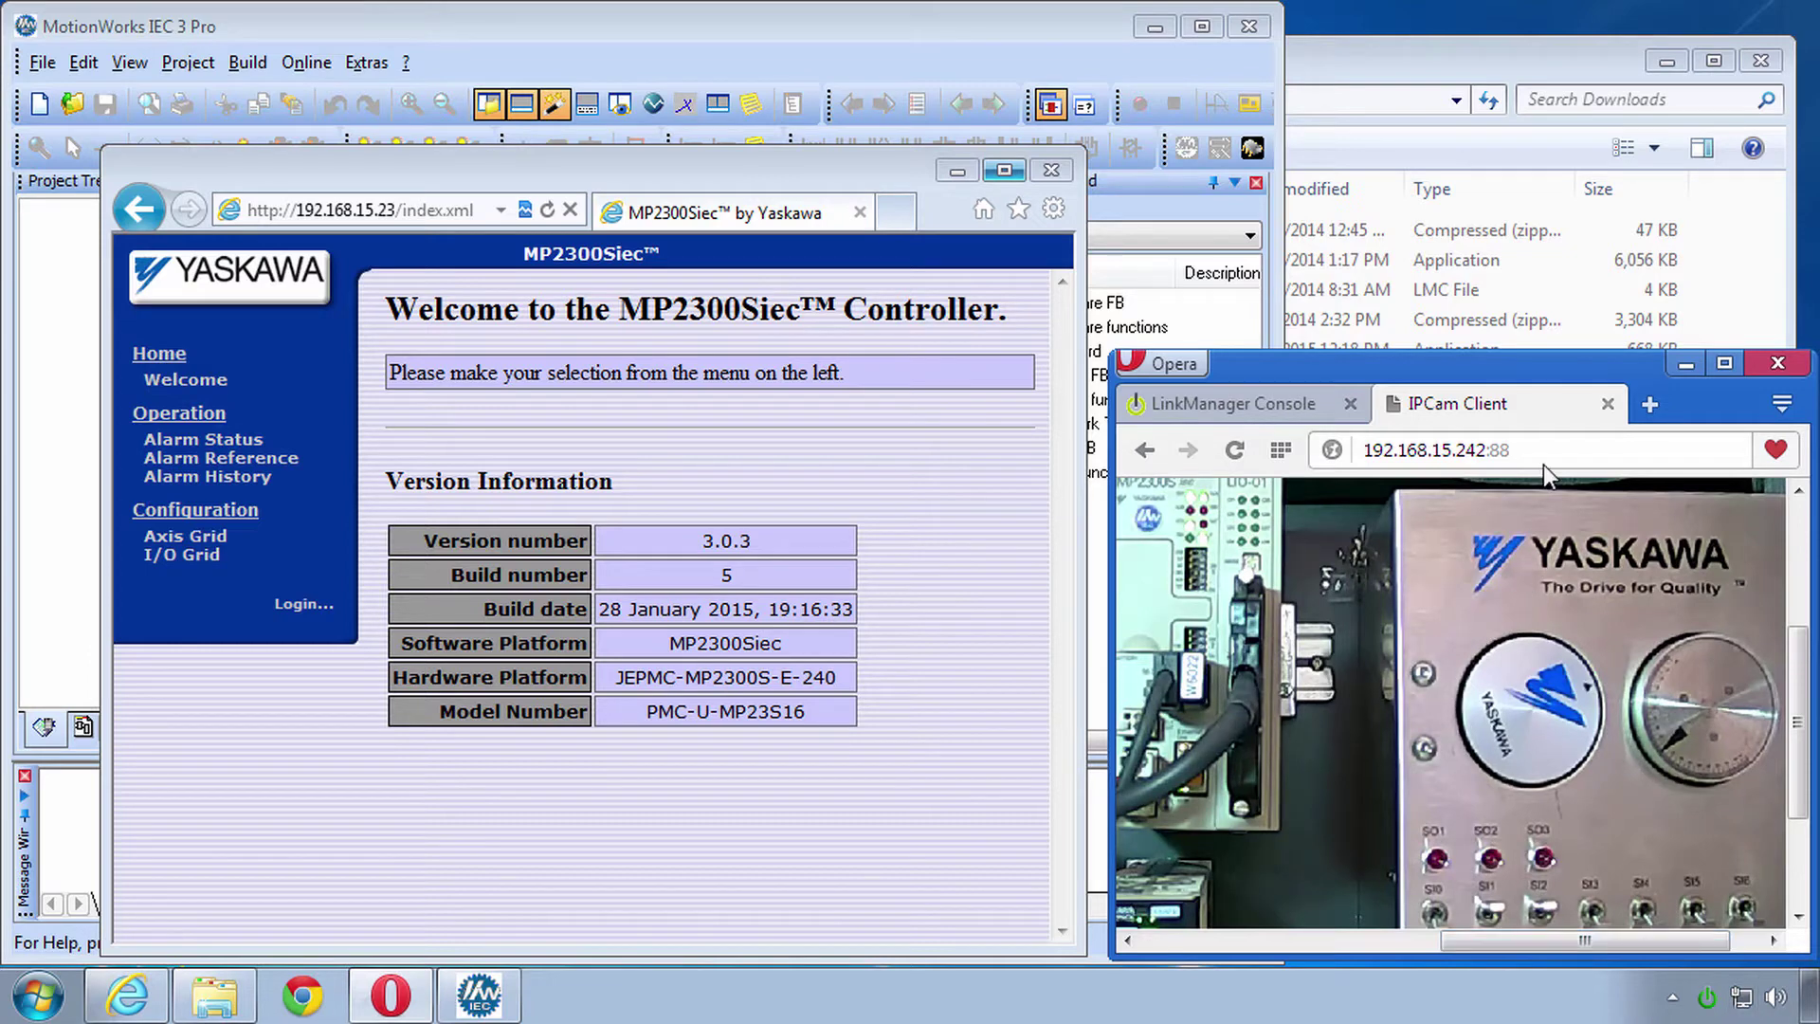
click(1287, 405)
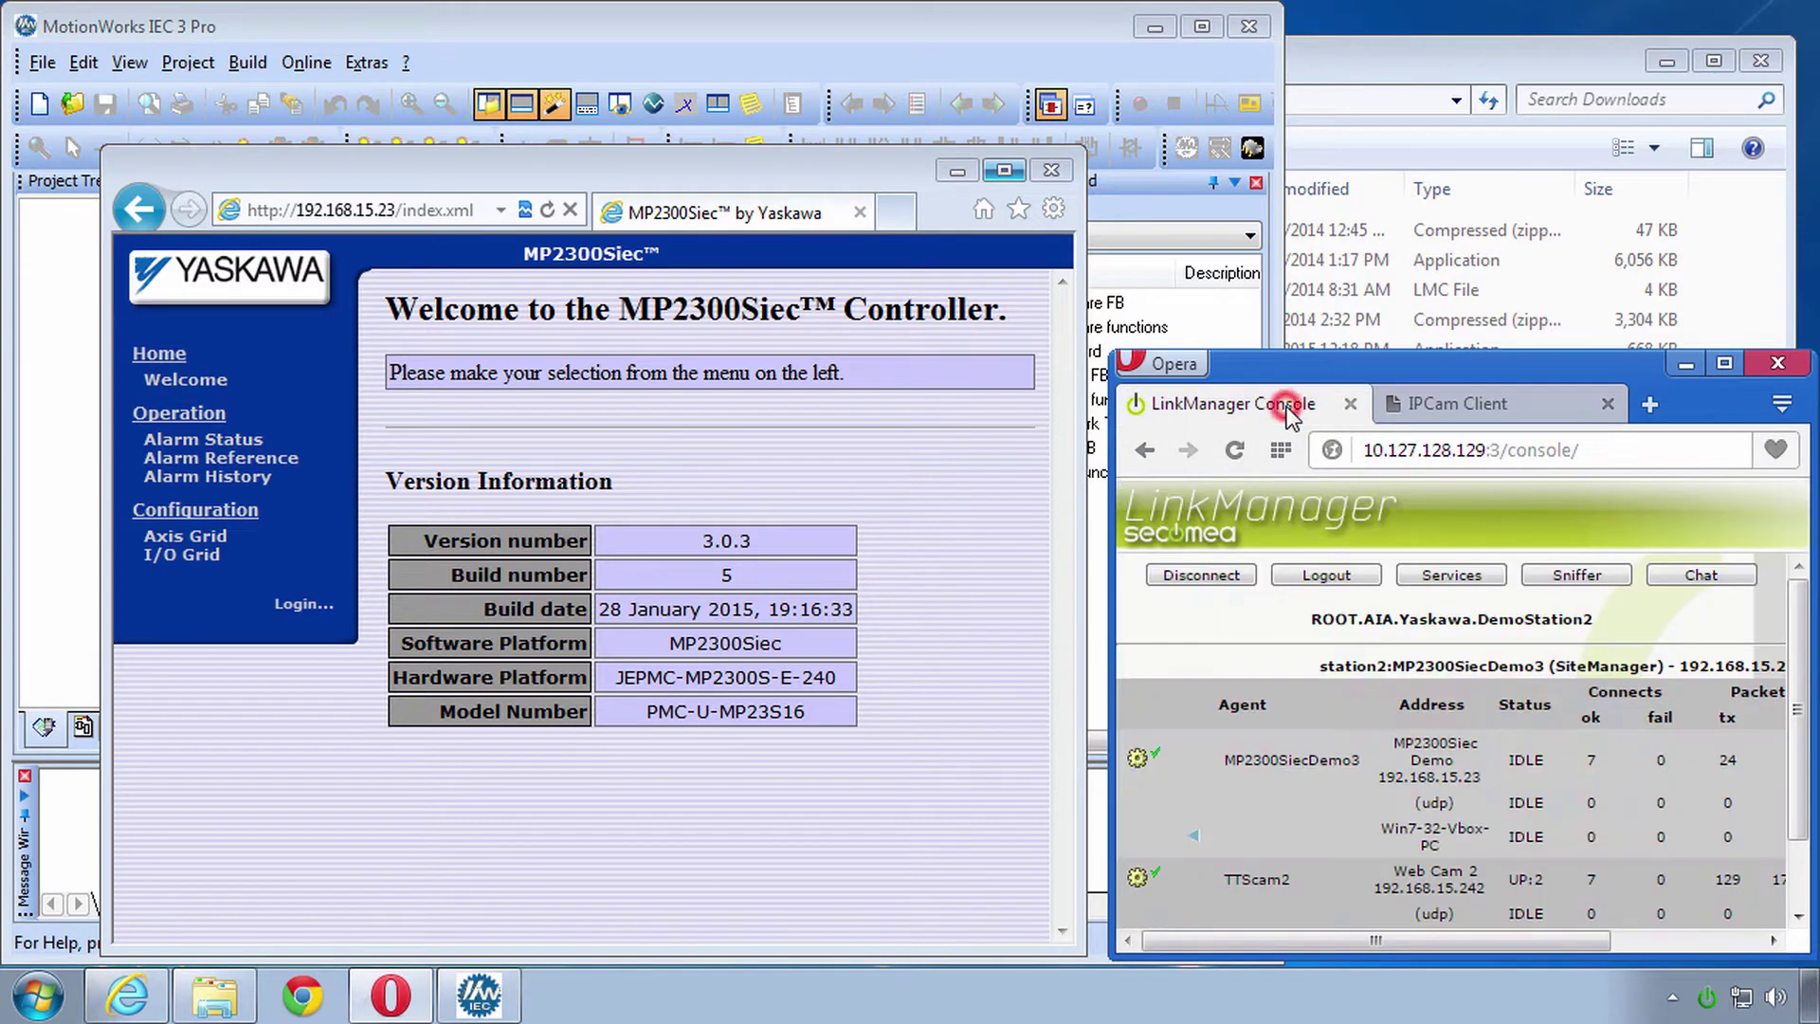
click(1459, 408)
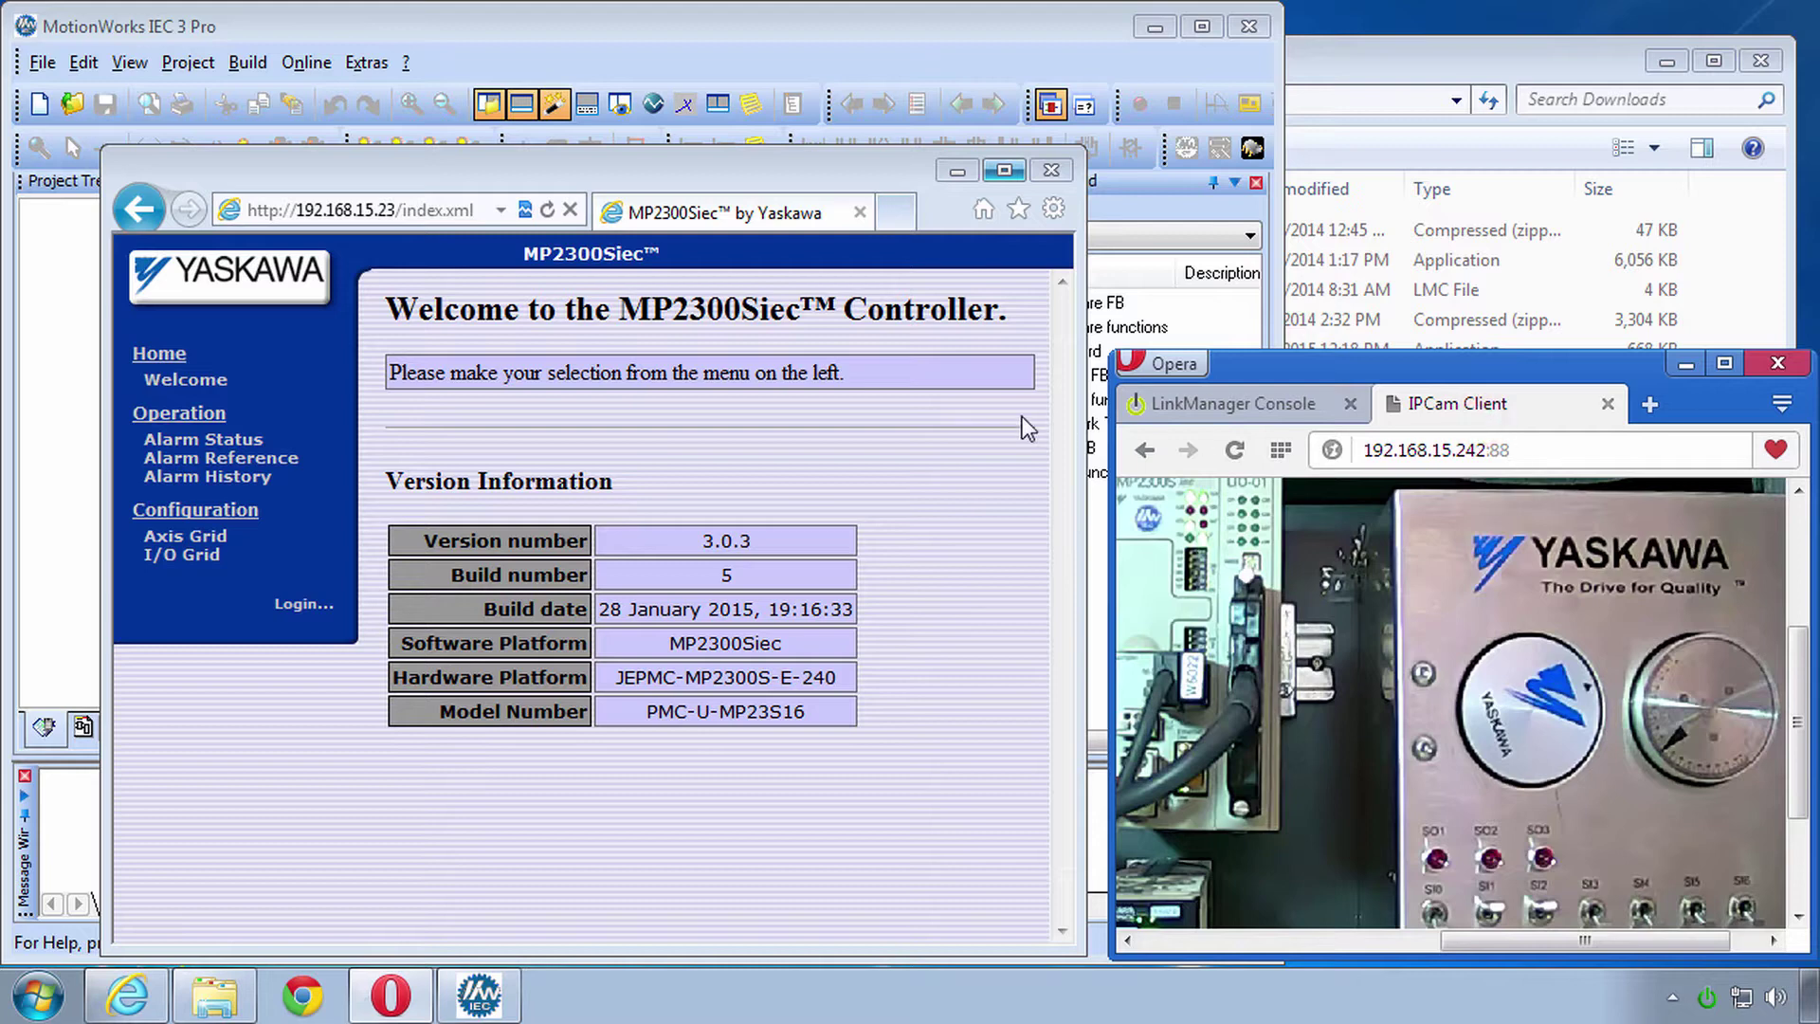
click(417, 178)
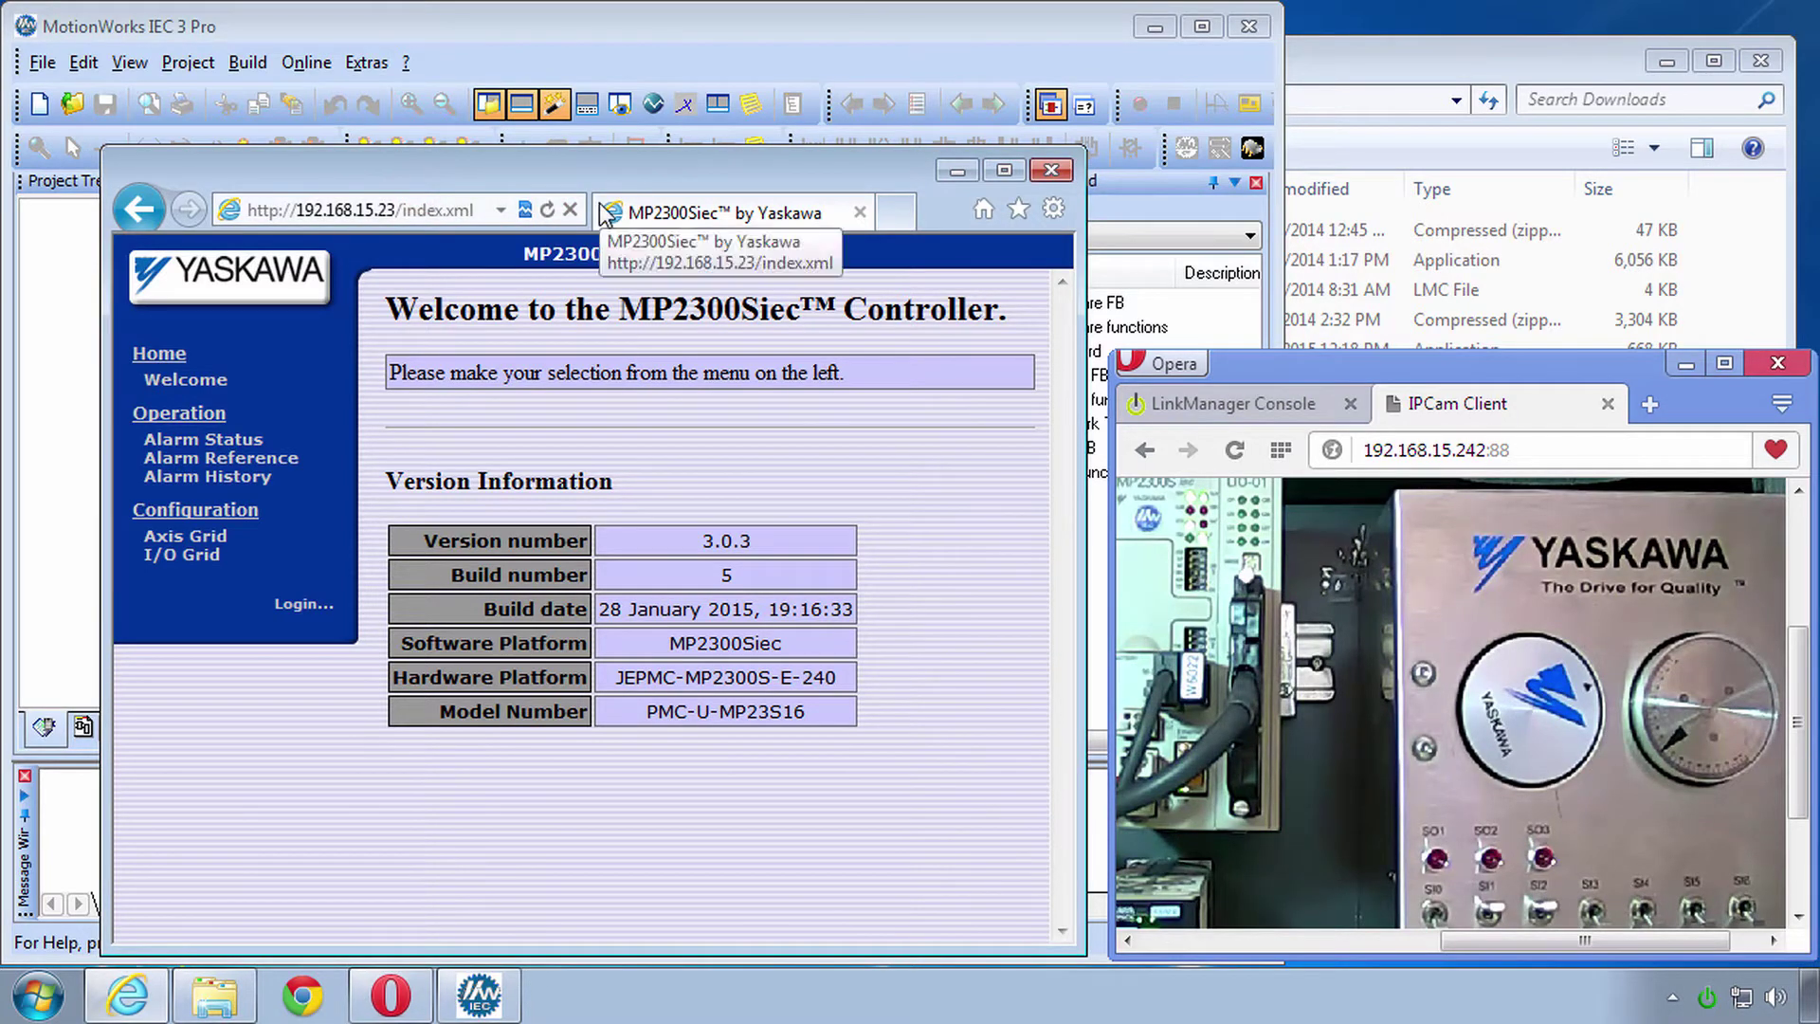
Step: Select the PLCopen2300sPro3v104 project file (634 KB) in the Downloads folder
click(1397, 80)
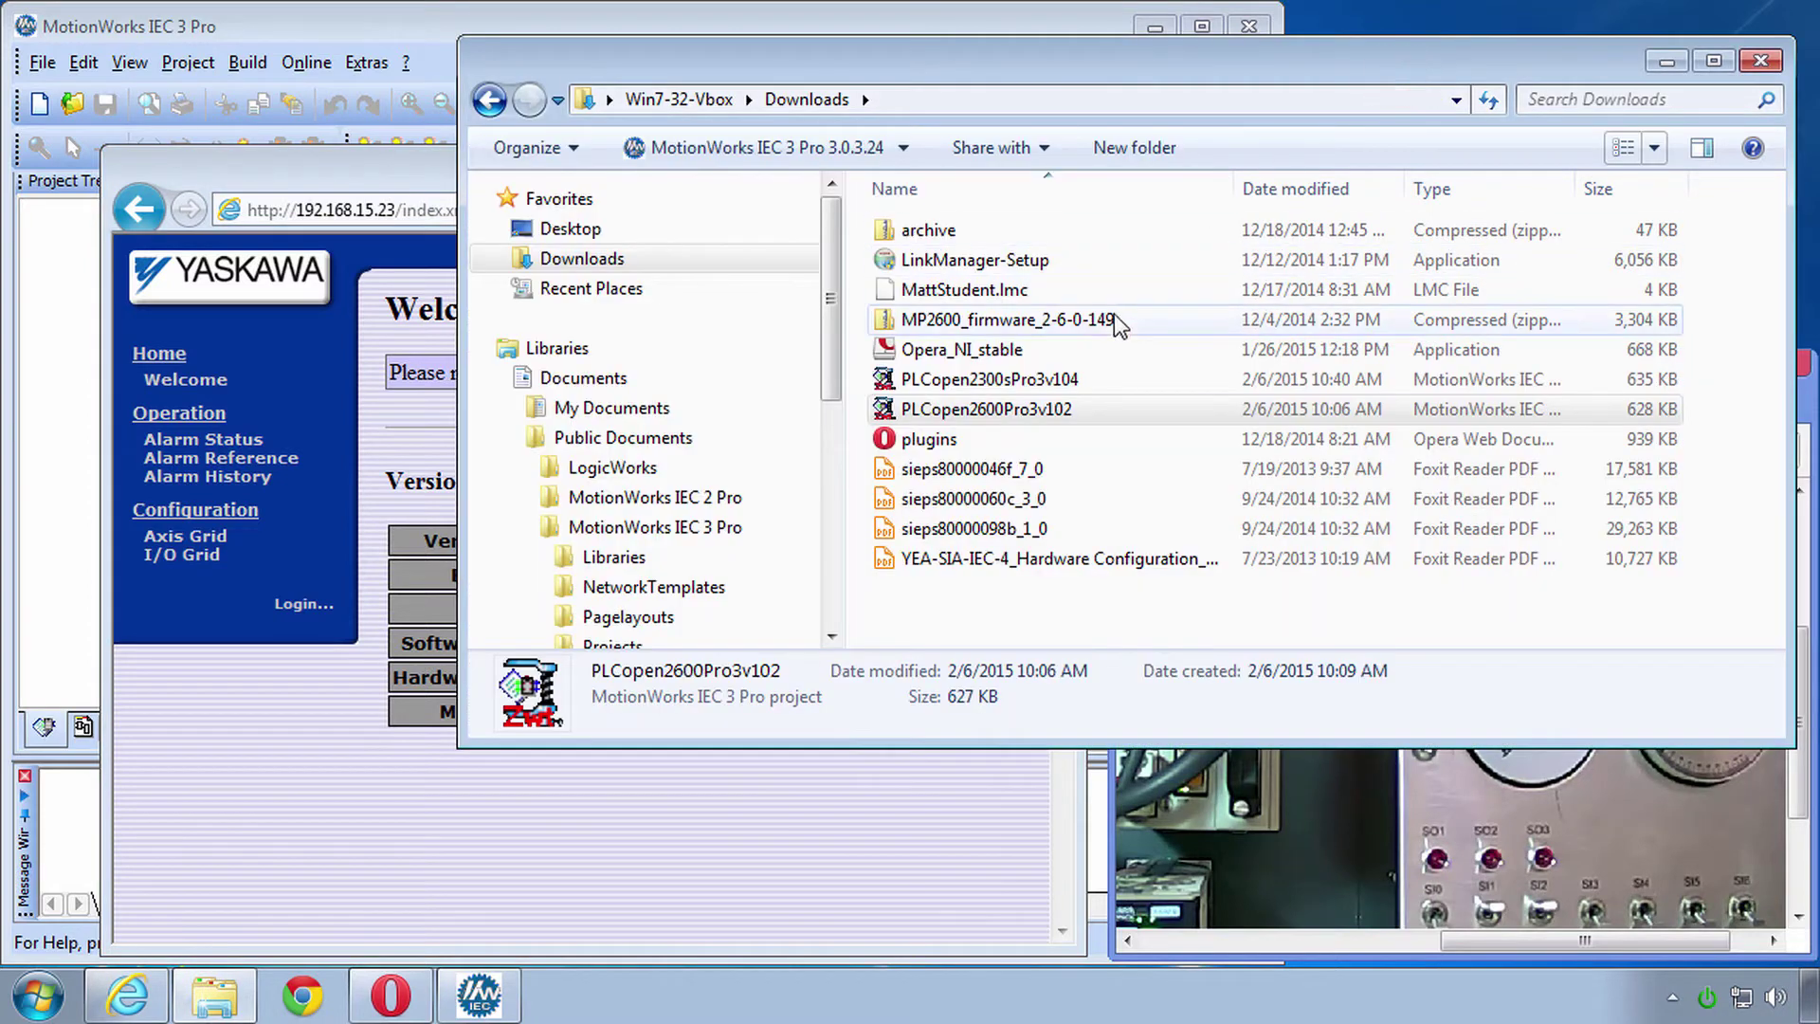
key(Up)
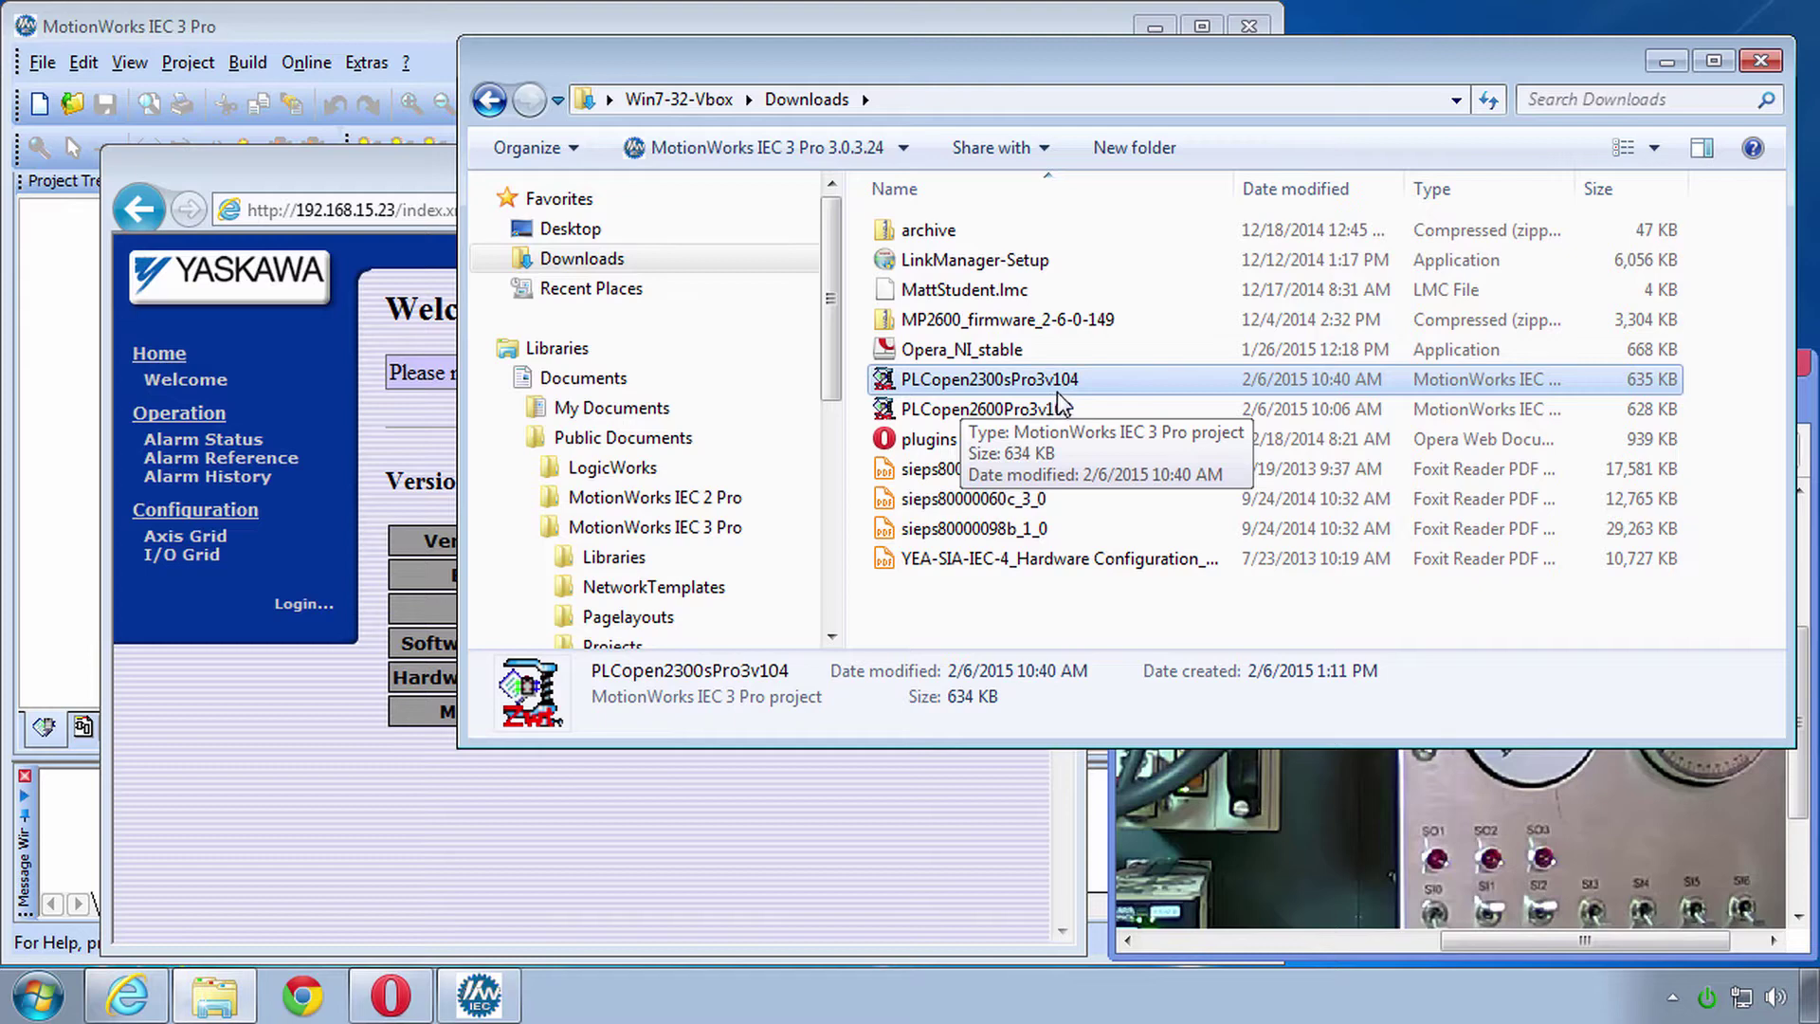
click(428, 26)
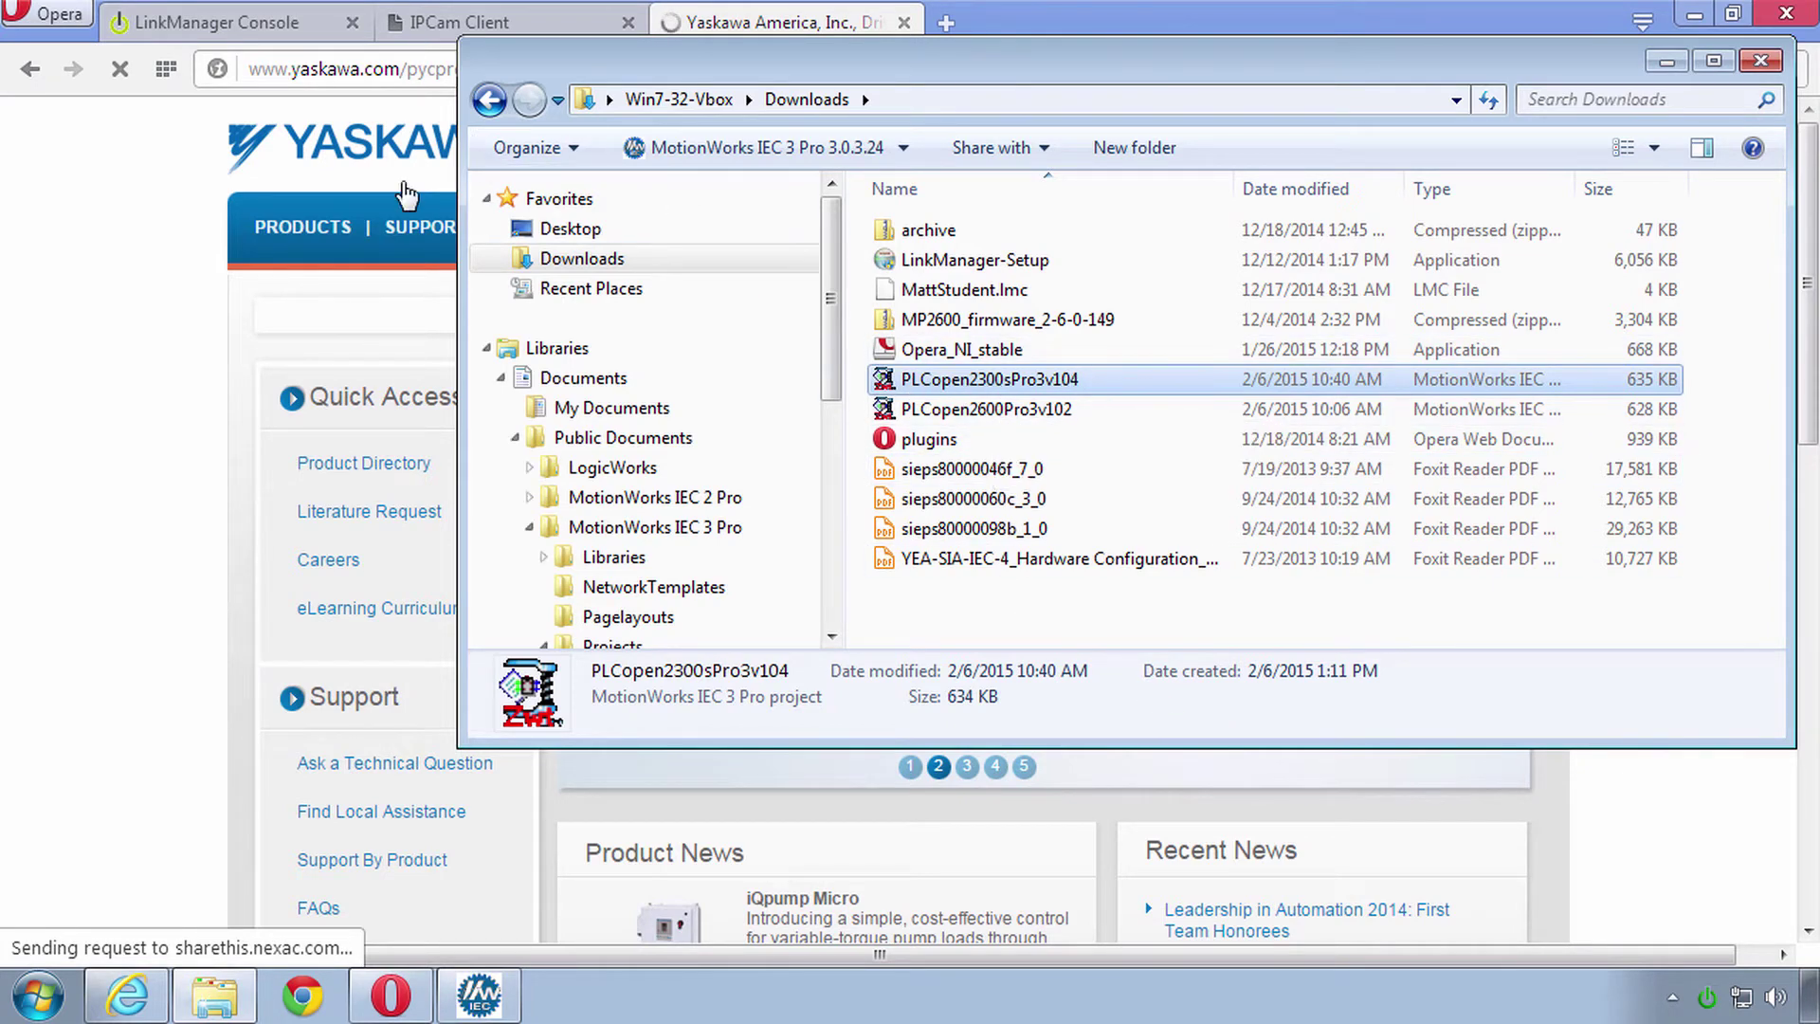
Step: Find the servo class IEC61131-3 Basics with MotionWorks IEC in Yaskawa's training schedule
click(139, 252)
mouse_move(690, 241)
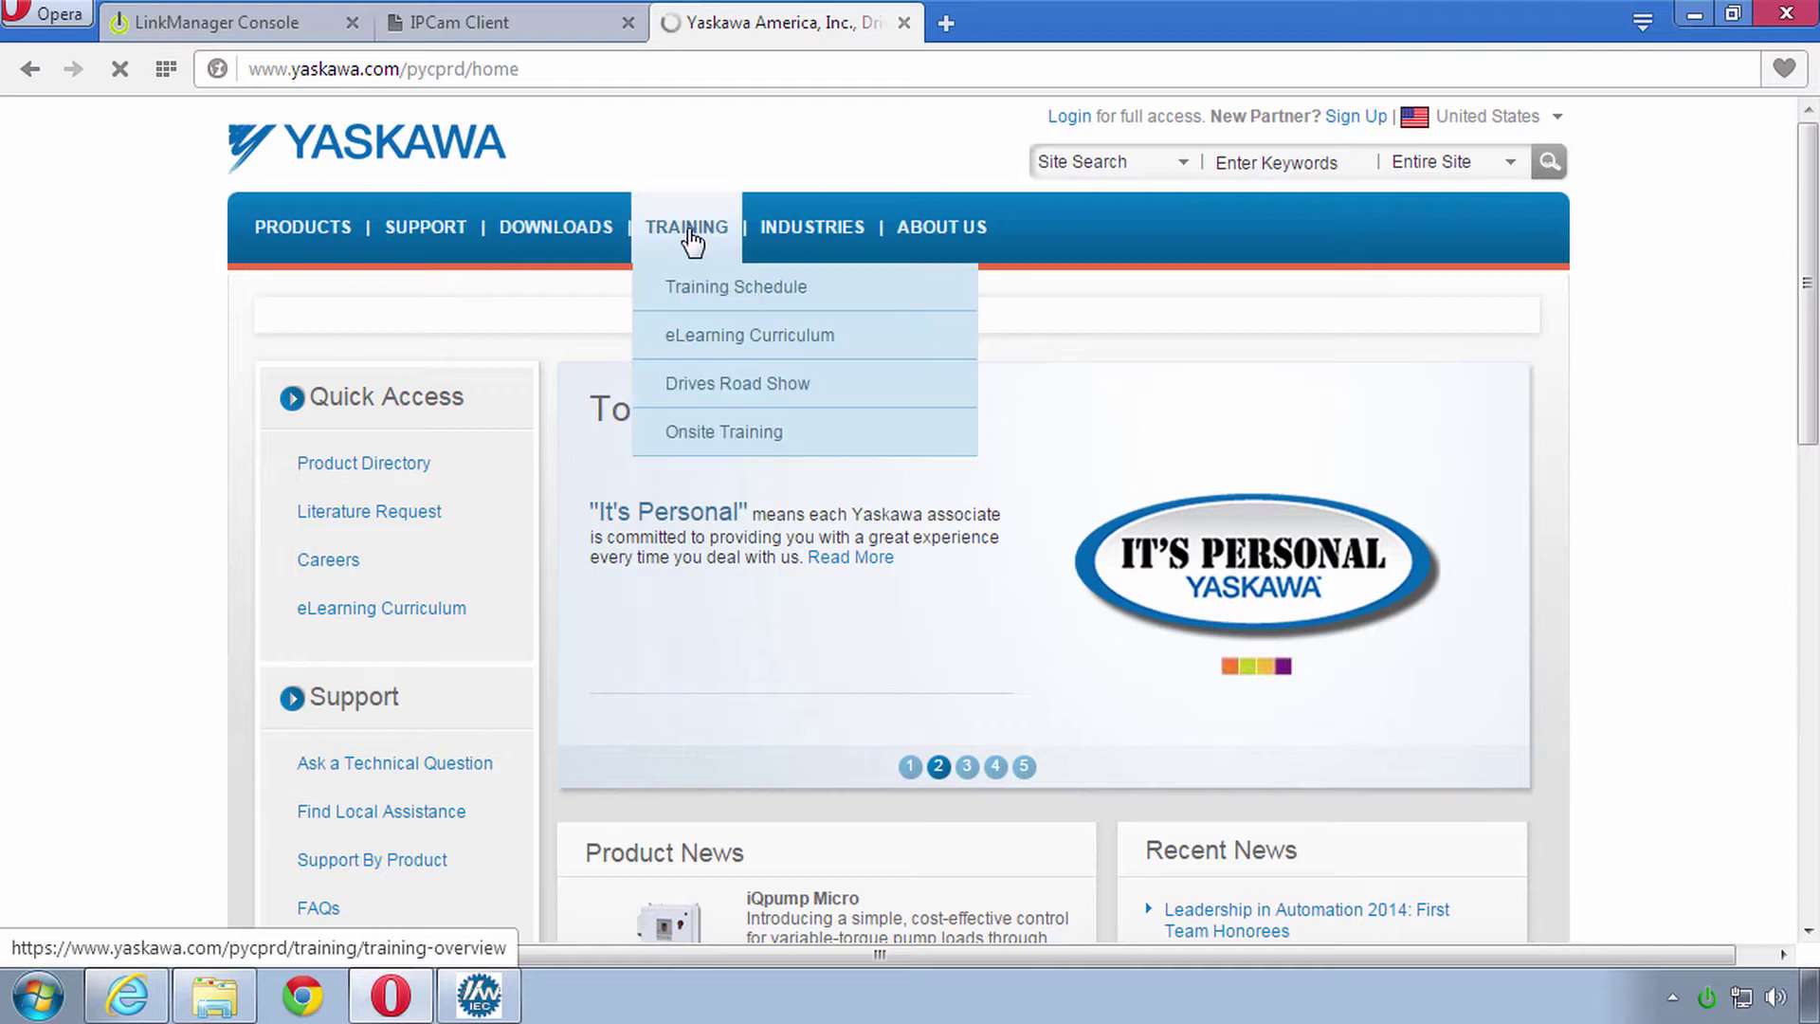
click(702, 284)
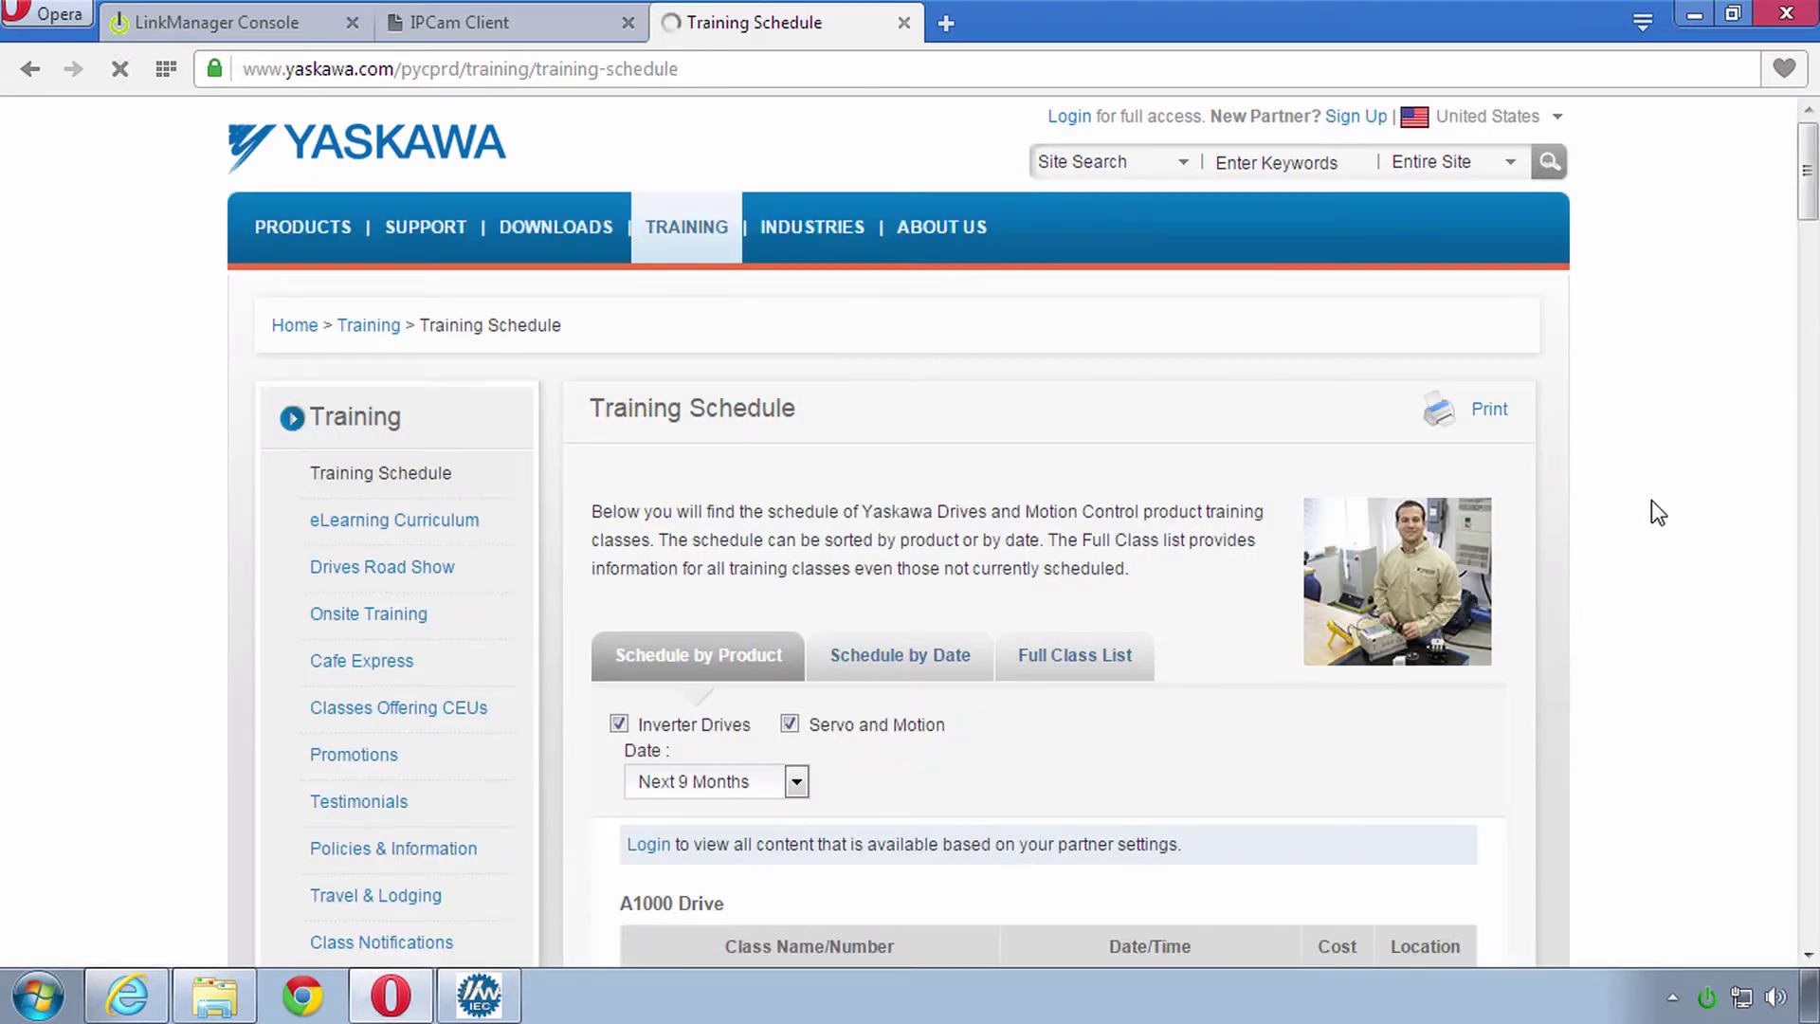
scroll(1653, 512, down, 3)
click(900, 370)
click(633, 301)
click(848, 563)
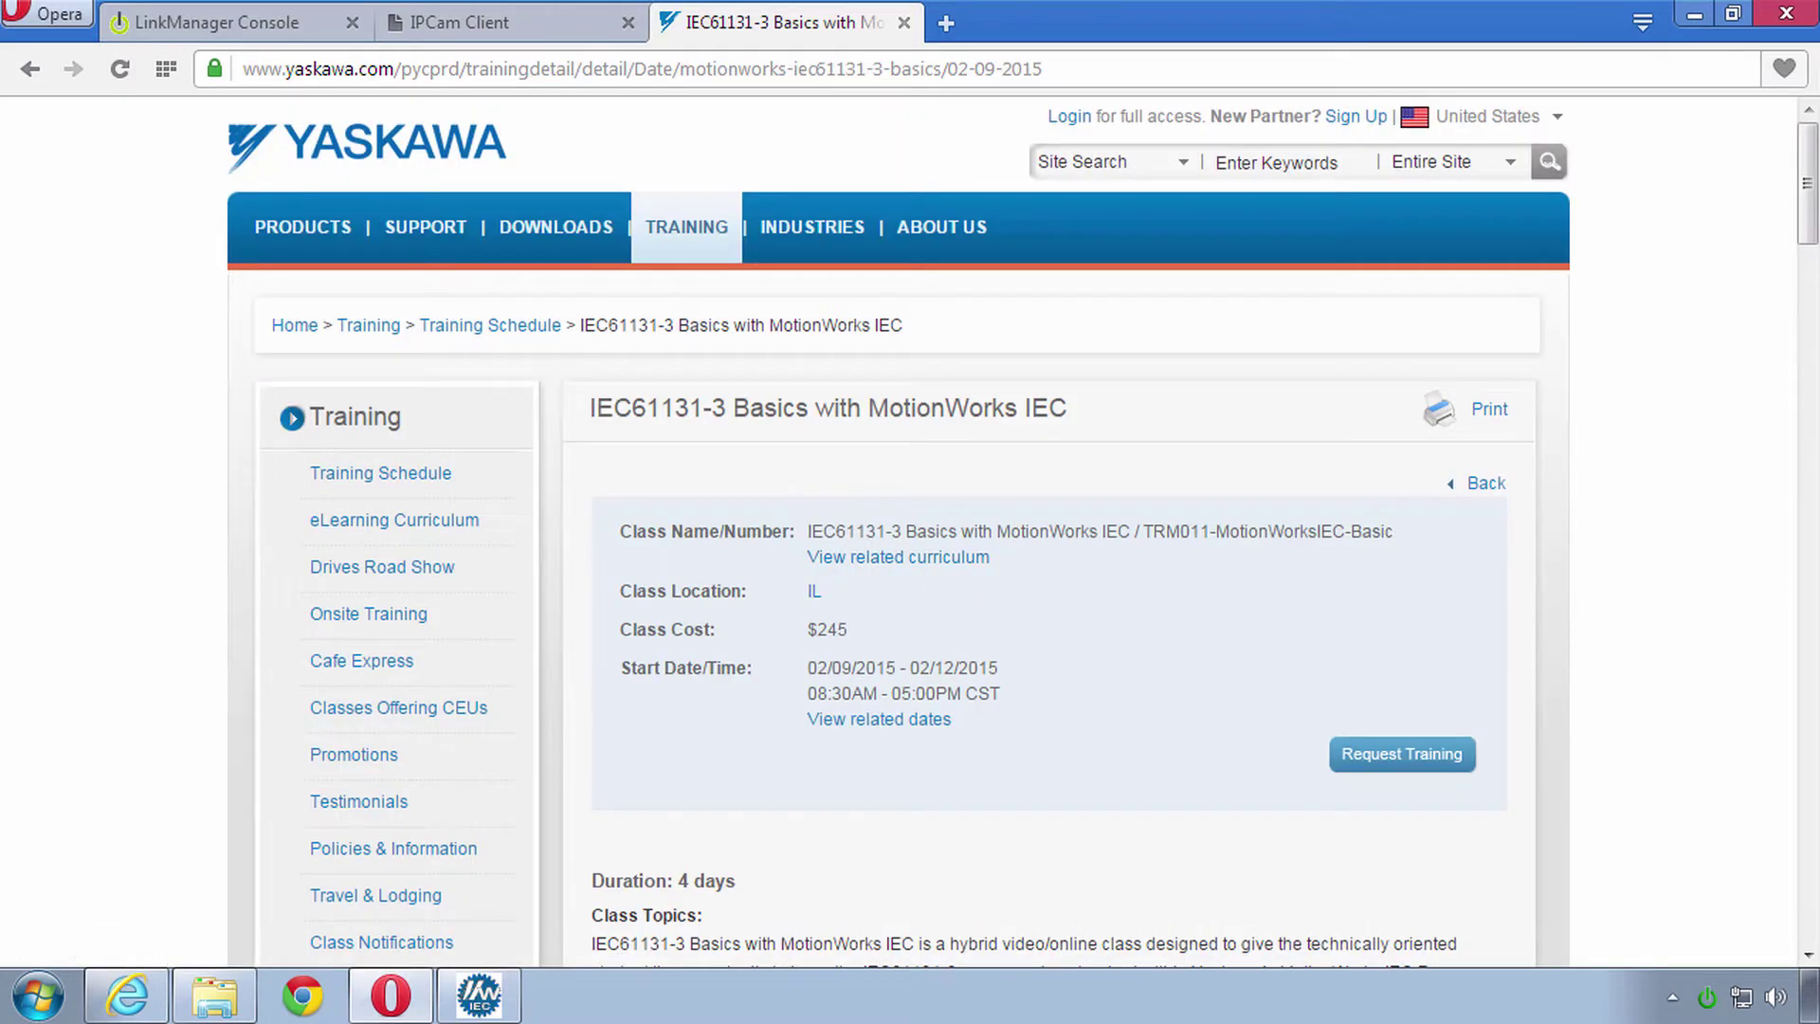
drag(1807, 245, 1747, 650)
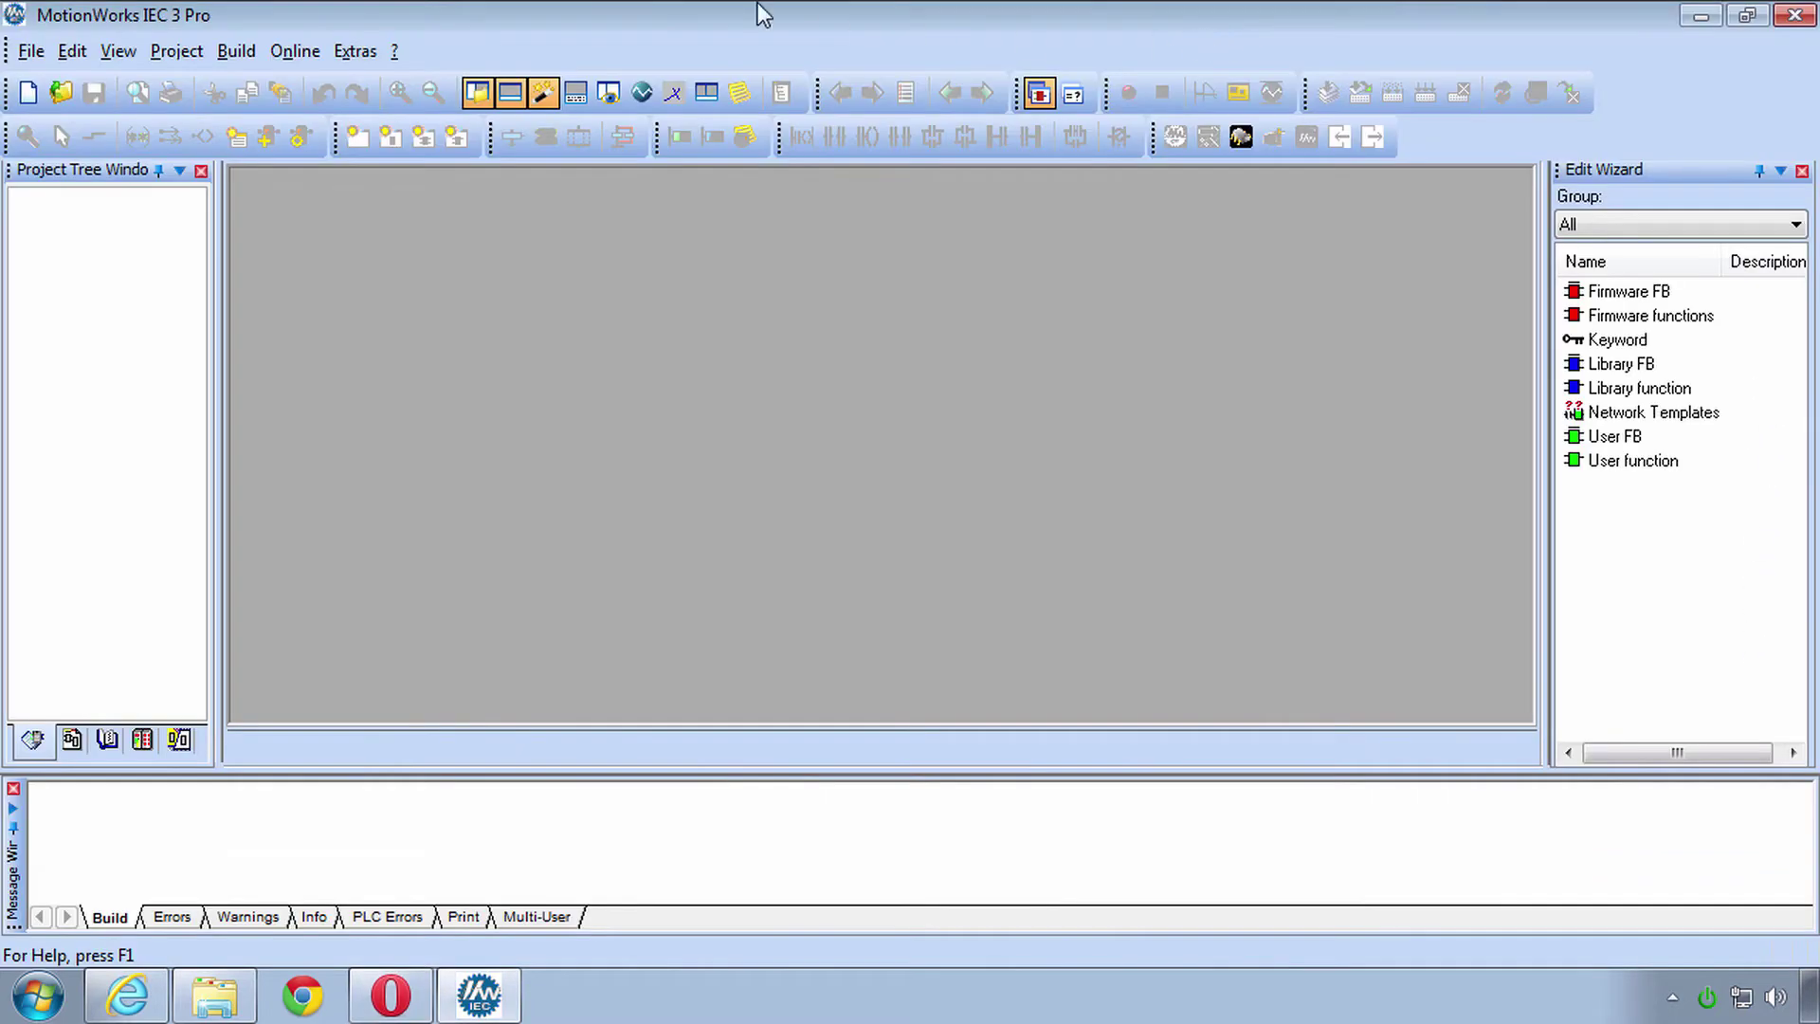
Step: Choose the PLCopen2300sPro3v104 archive from Downloads for unzipping
click(36, 55)
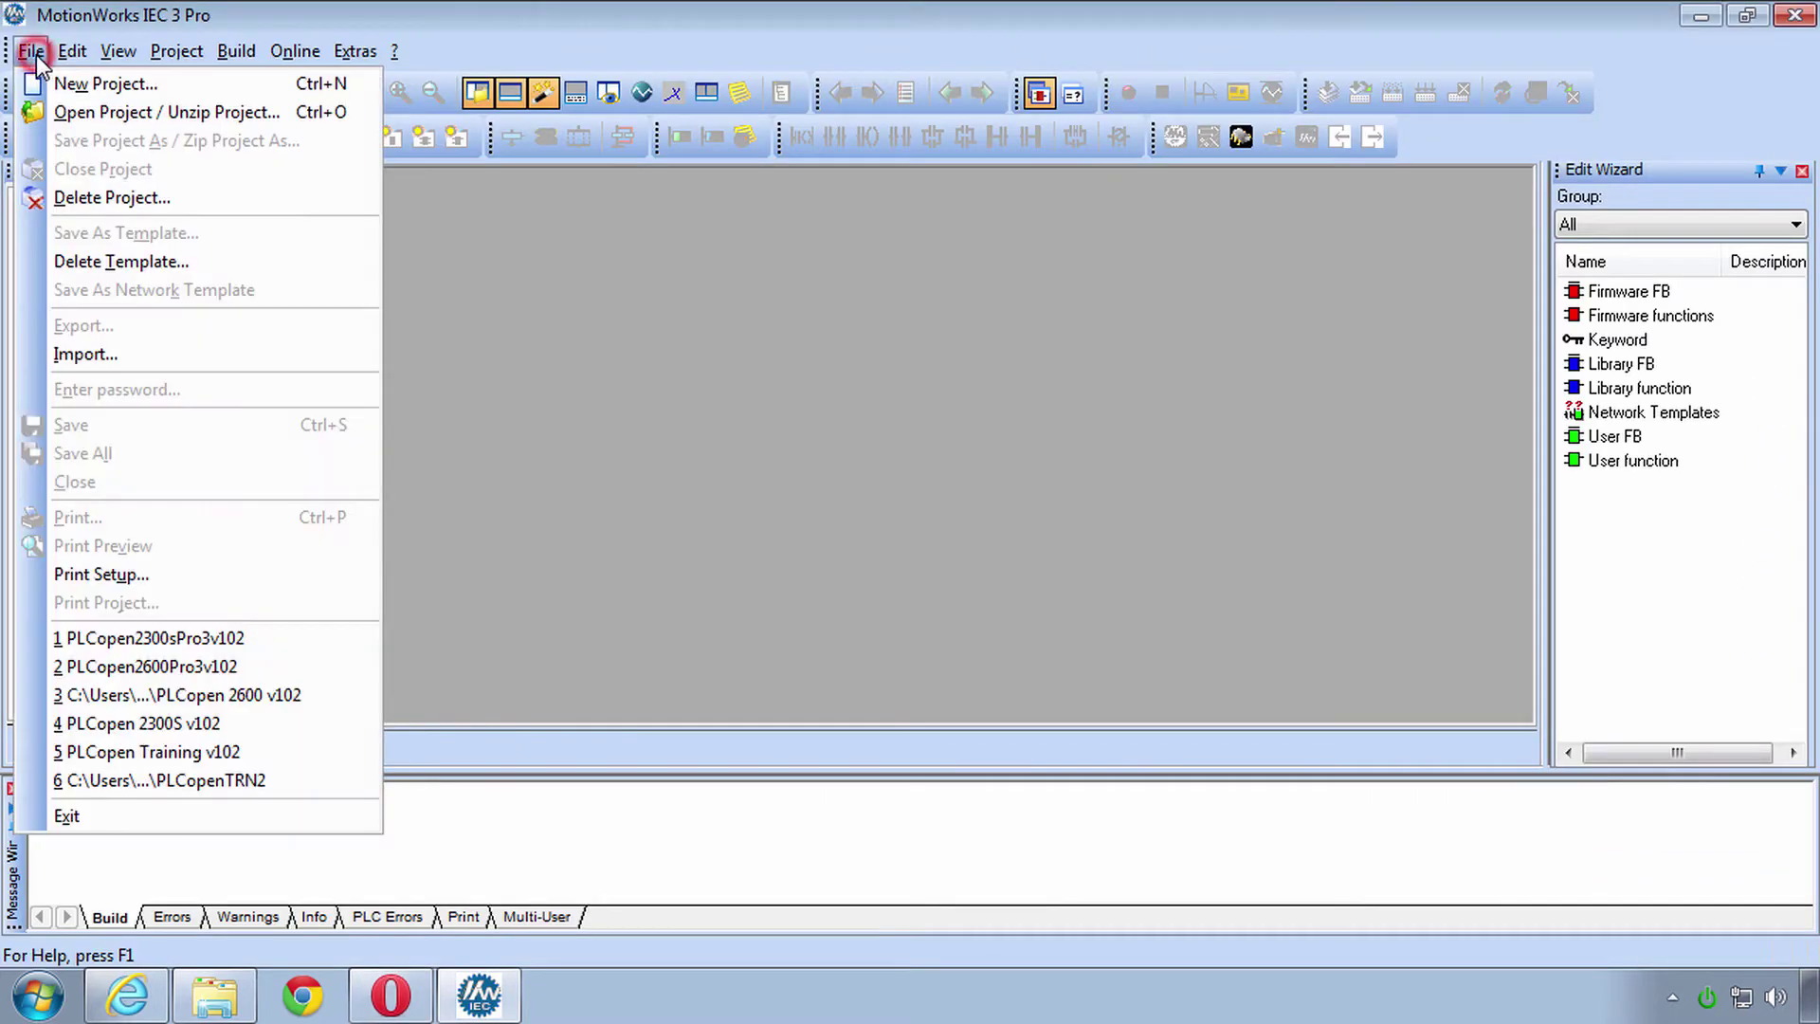
click(60, 102)
double_click(934, 351)
click(853, 325)
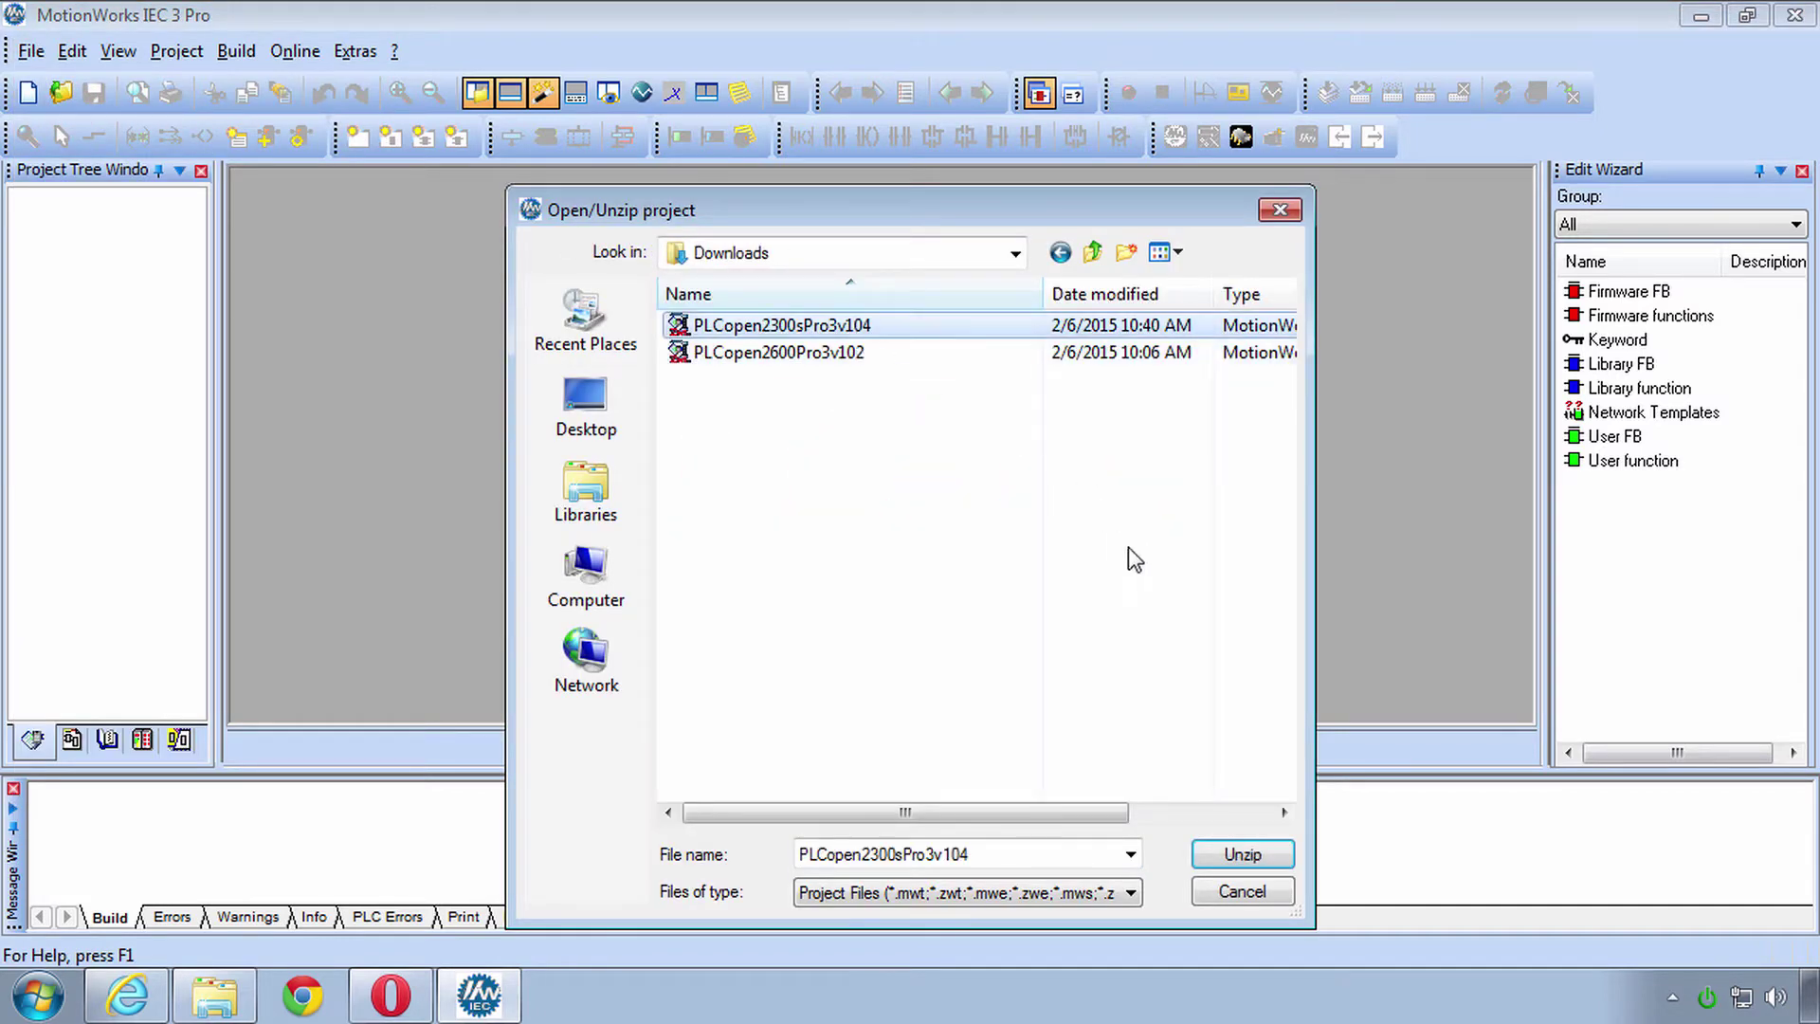
click(1258, 858)
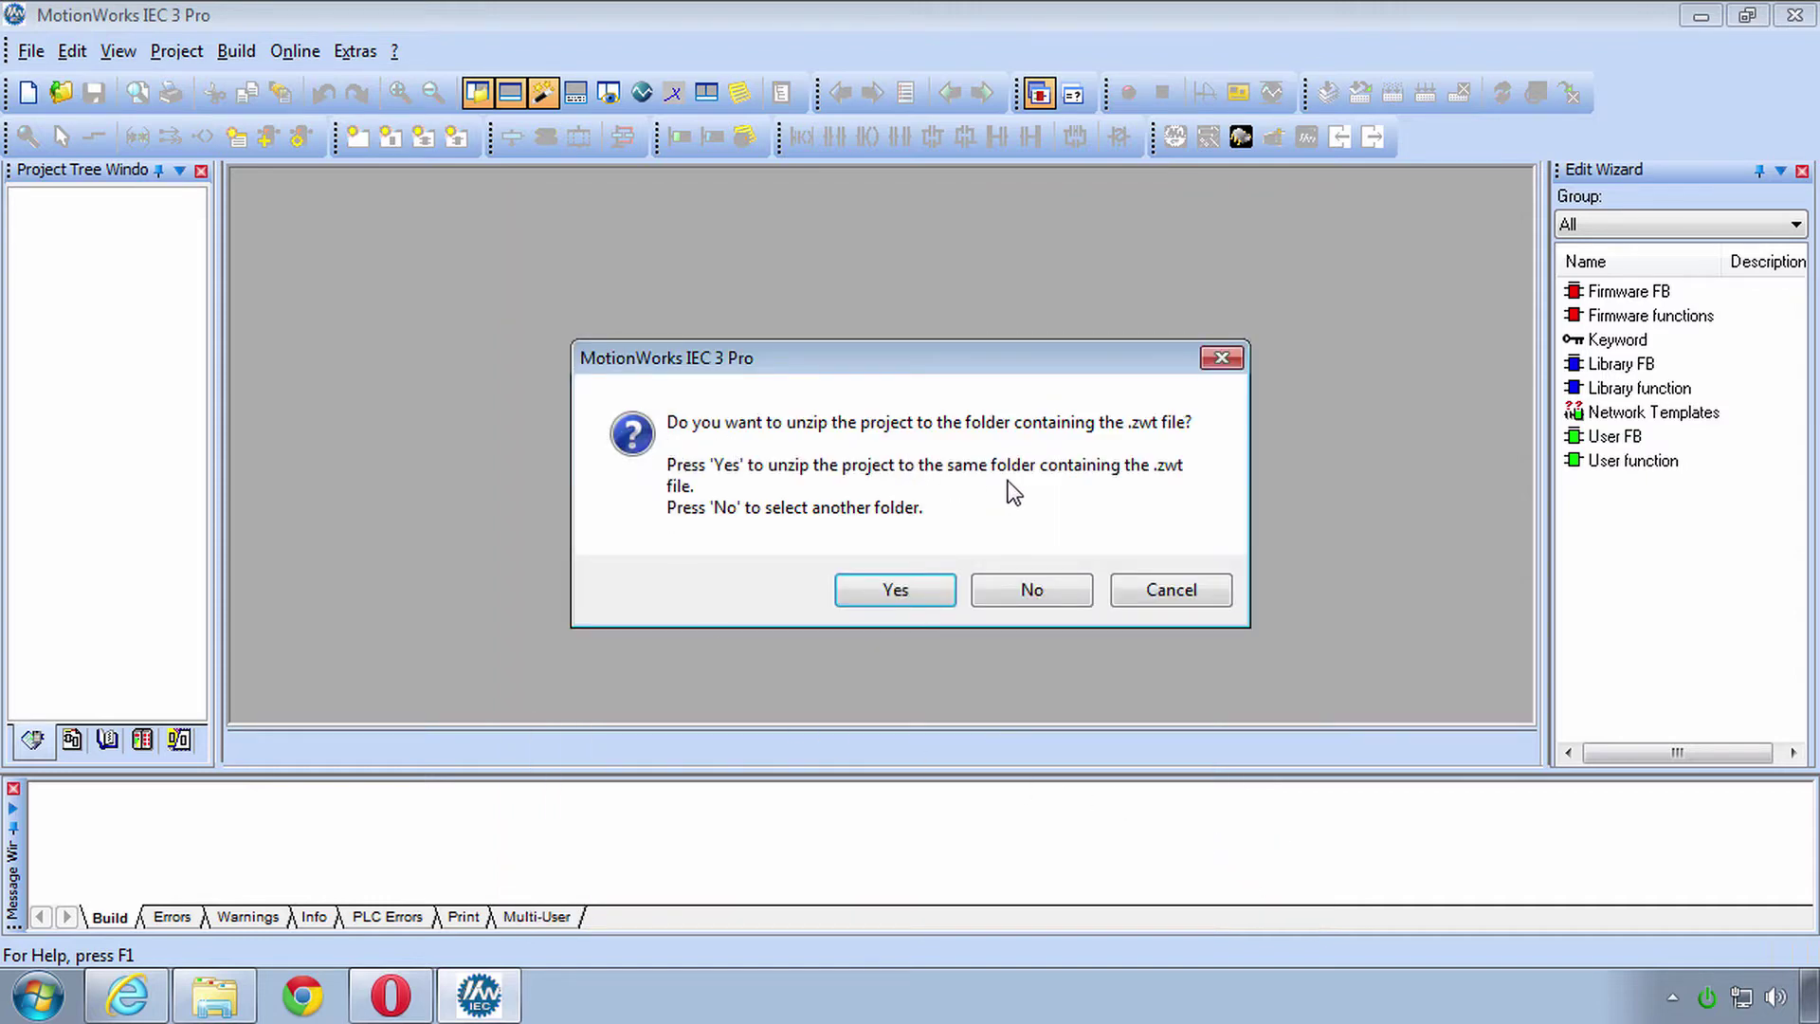
Step: Unzip it into Public Documents > MotionWorks IEC 3 Pro > Projects, keeping existing libraries
click(1030, 590)
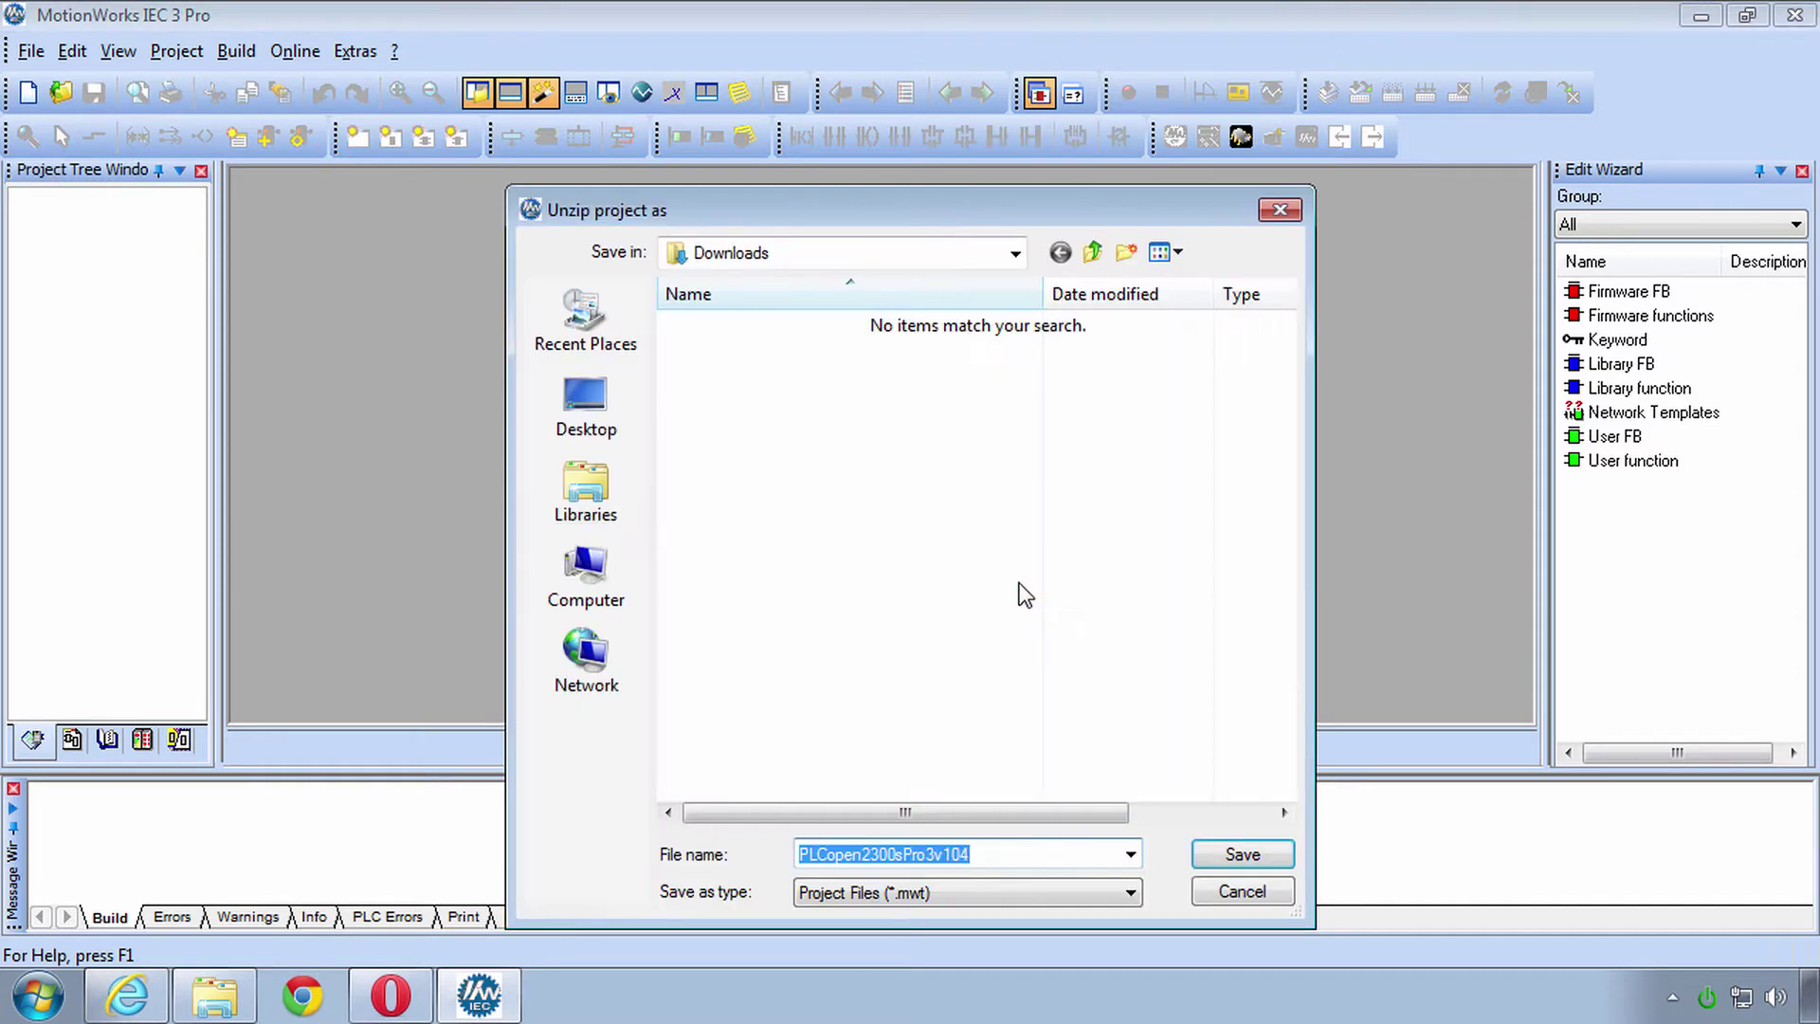
click(586, 587)
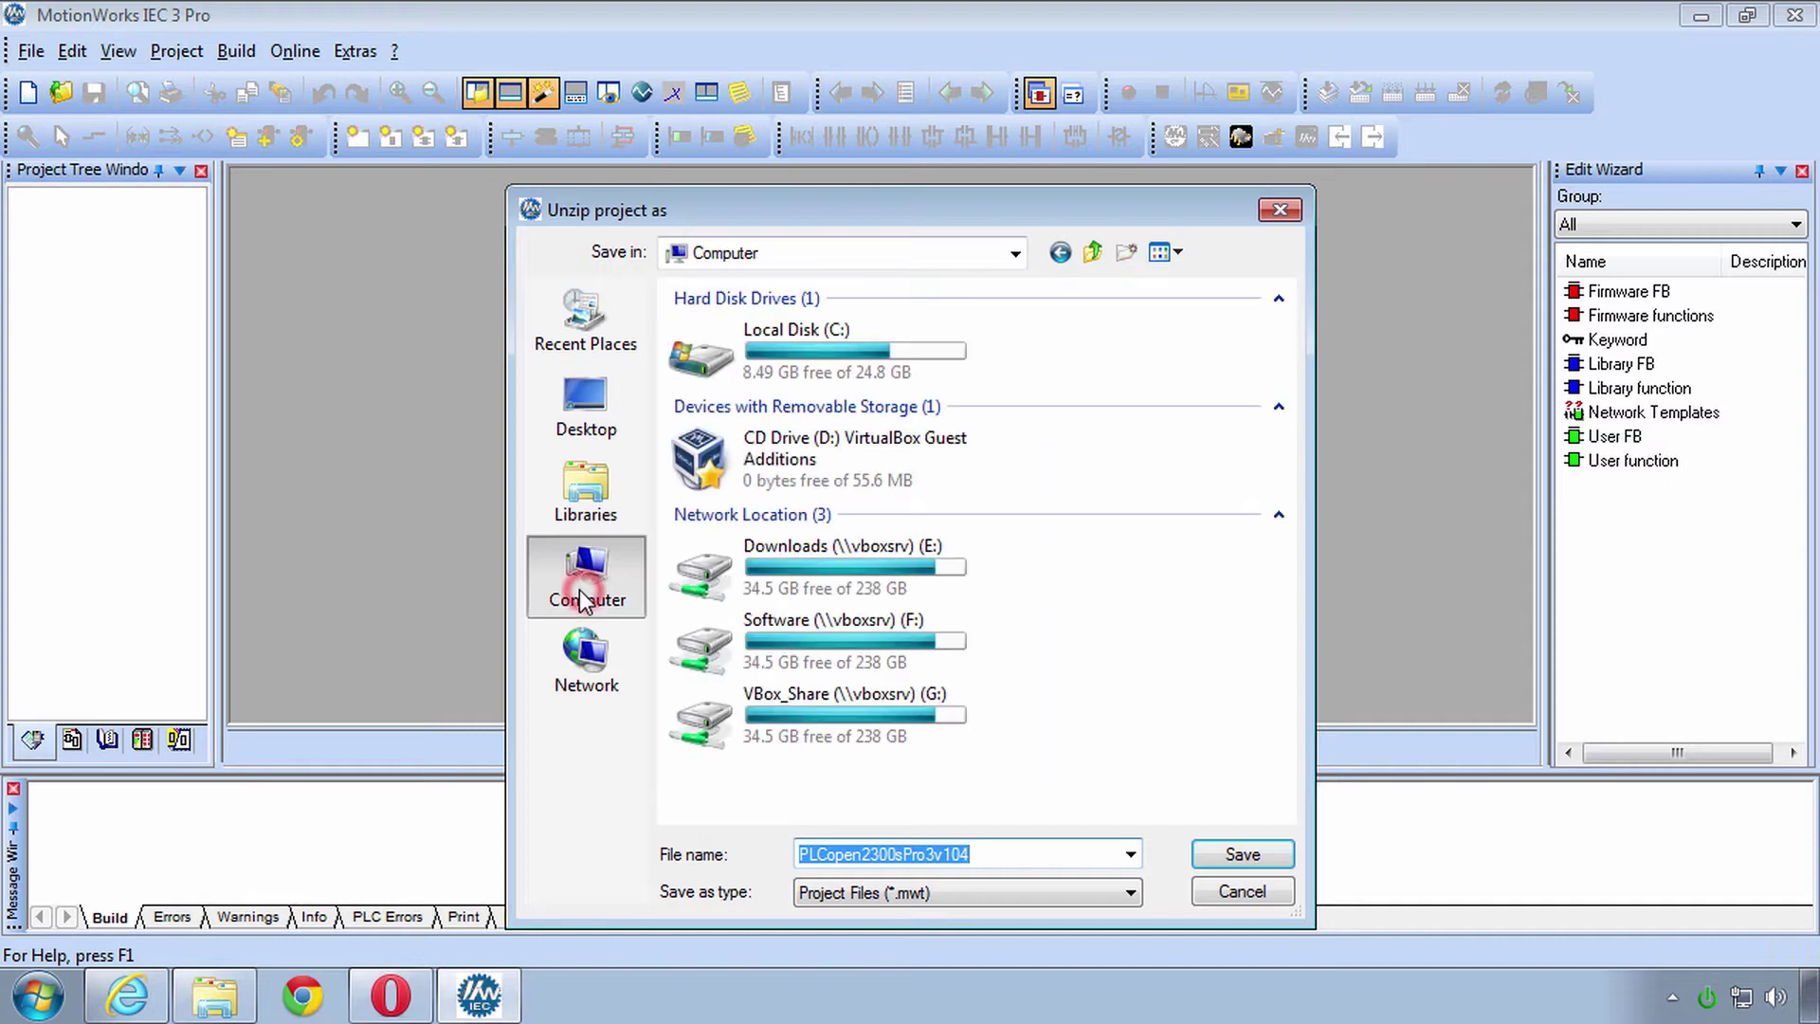
double_click(720, 382)
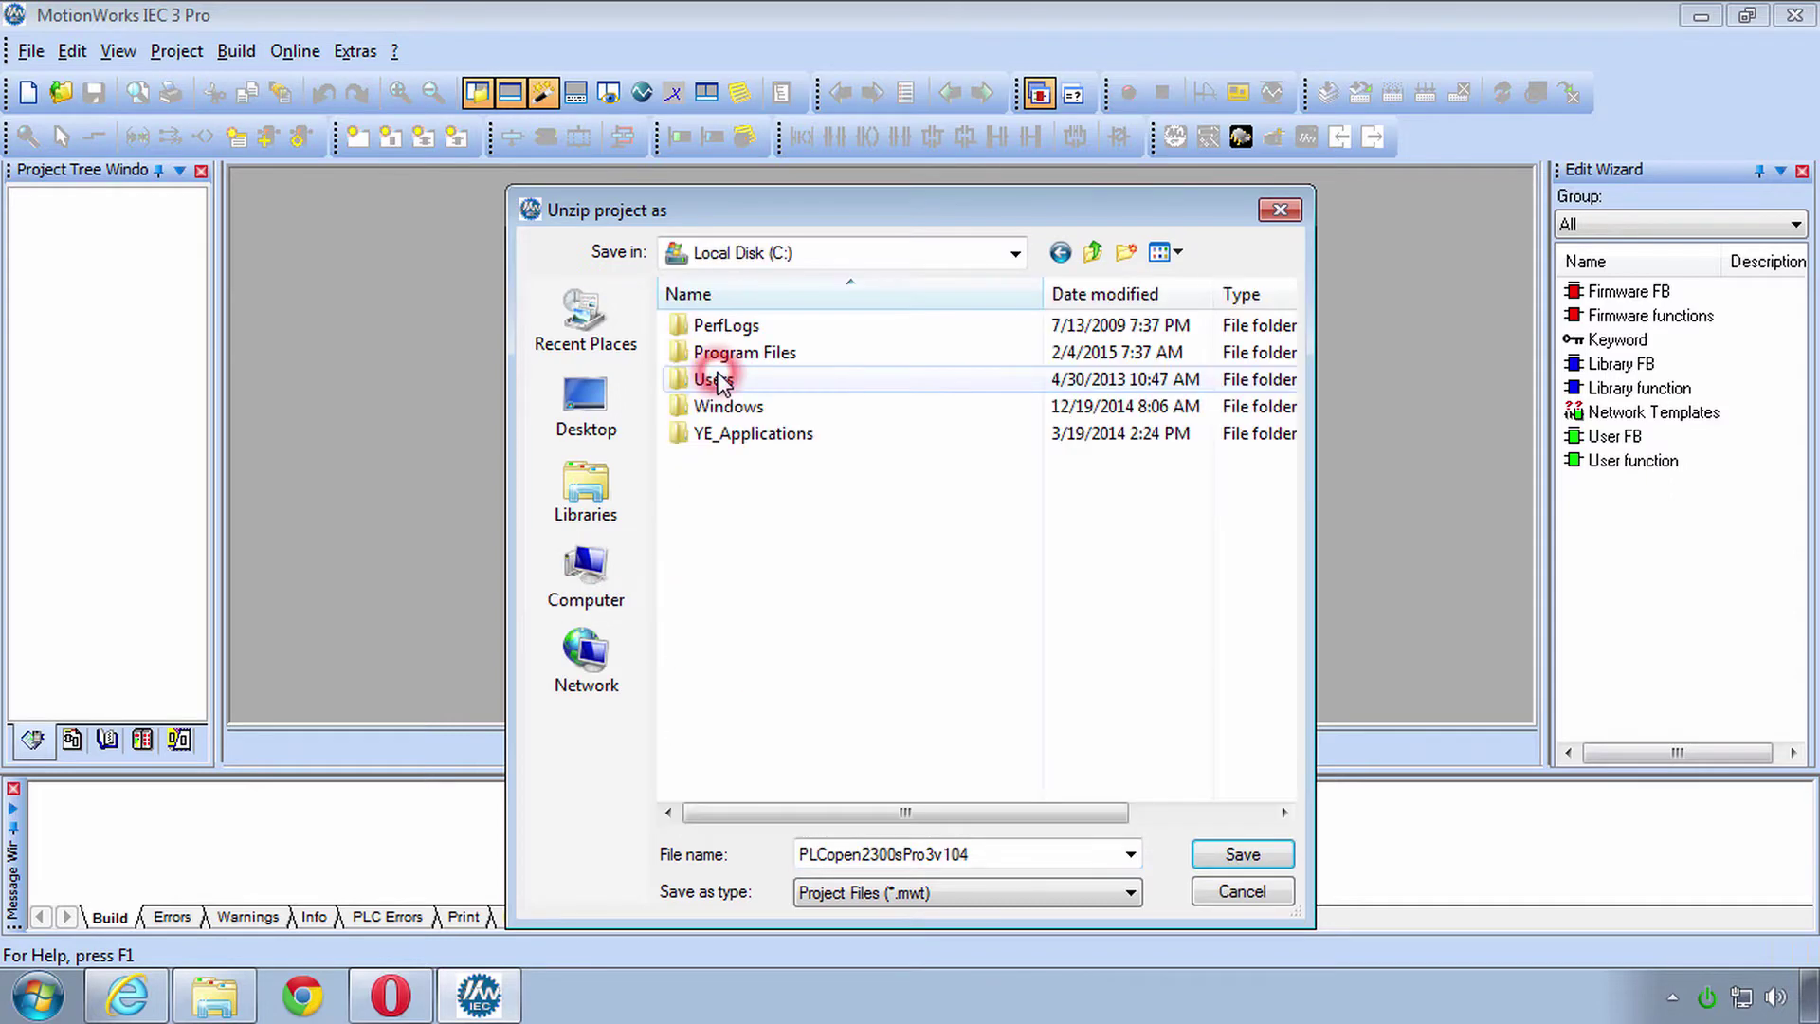
double_click(727, 376)
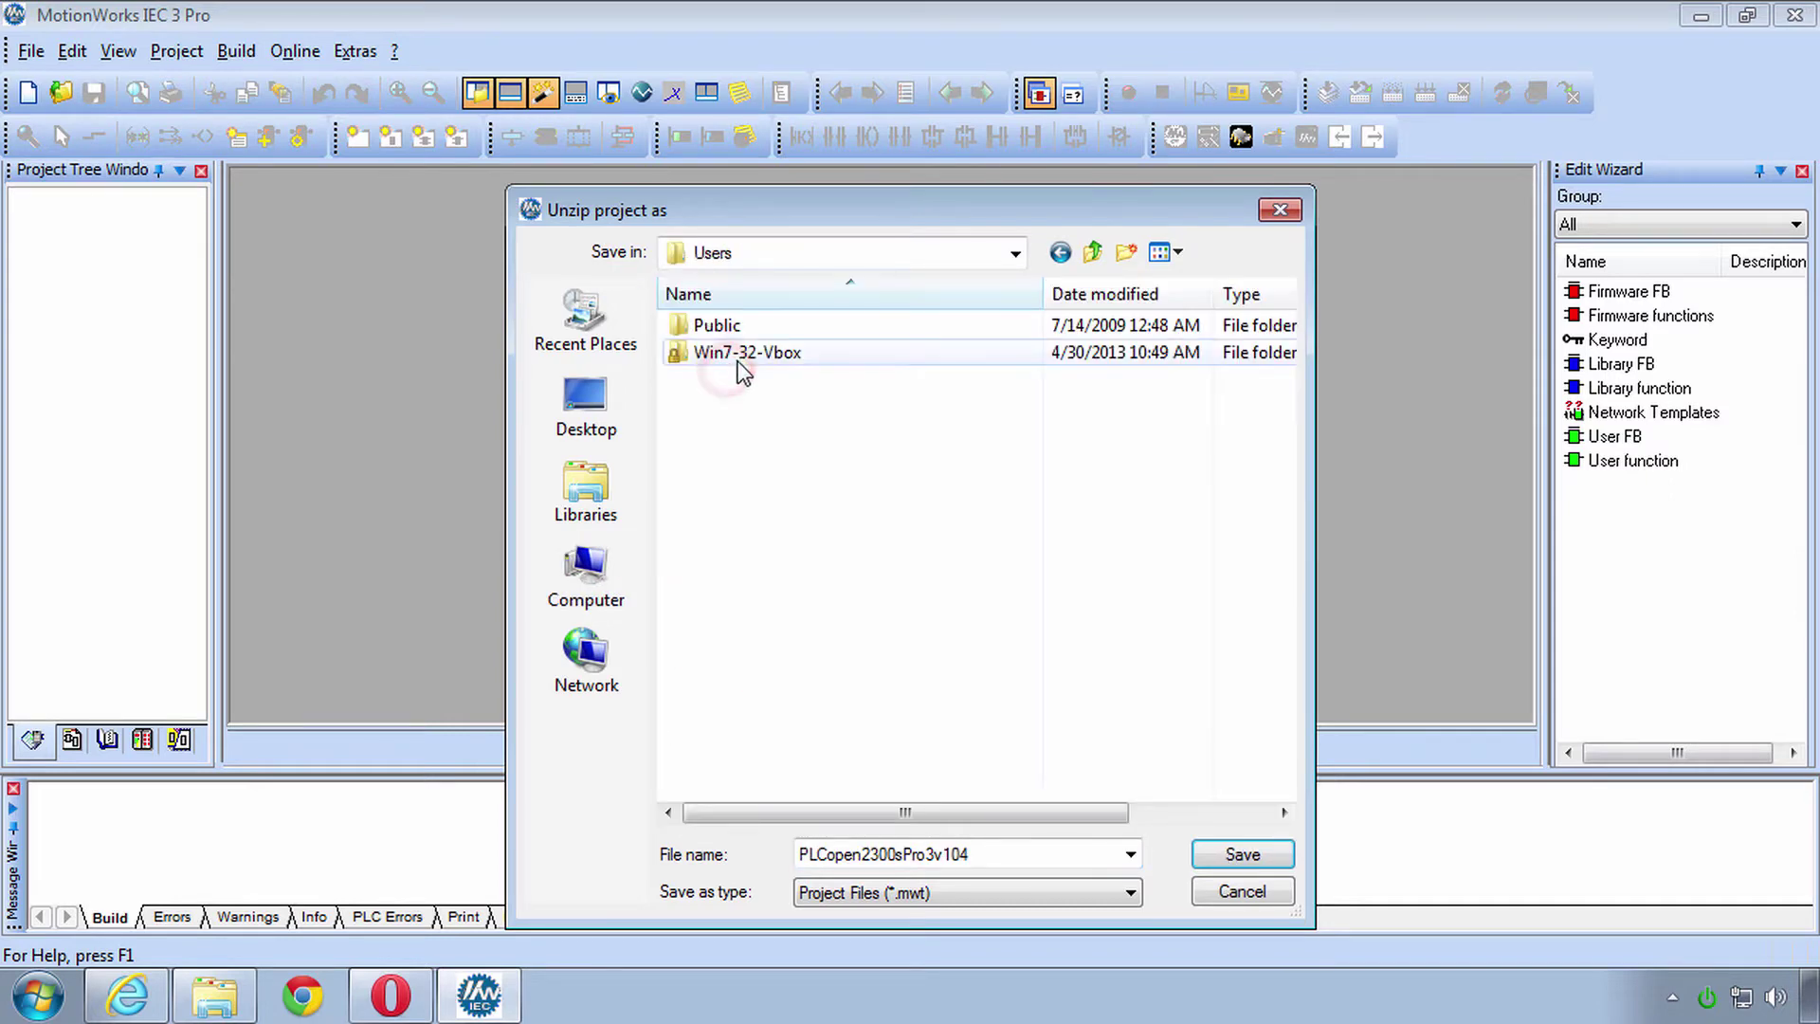
double_click(737, 331)
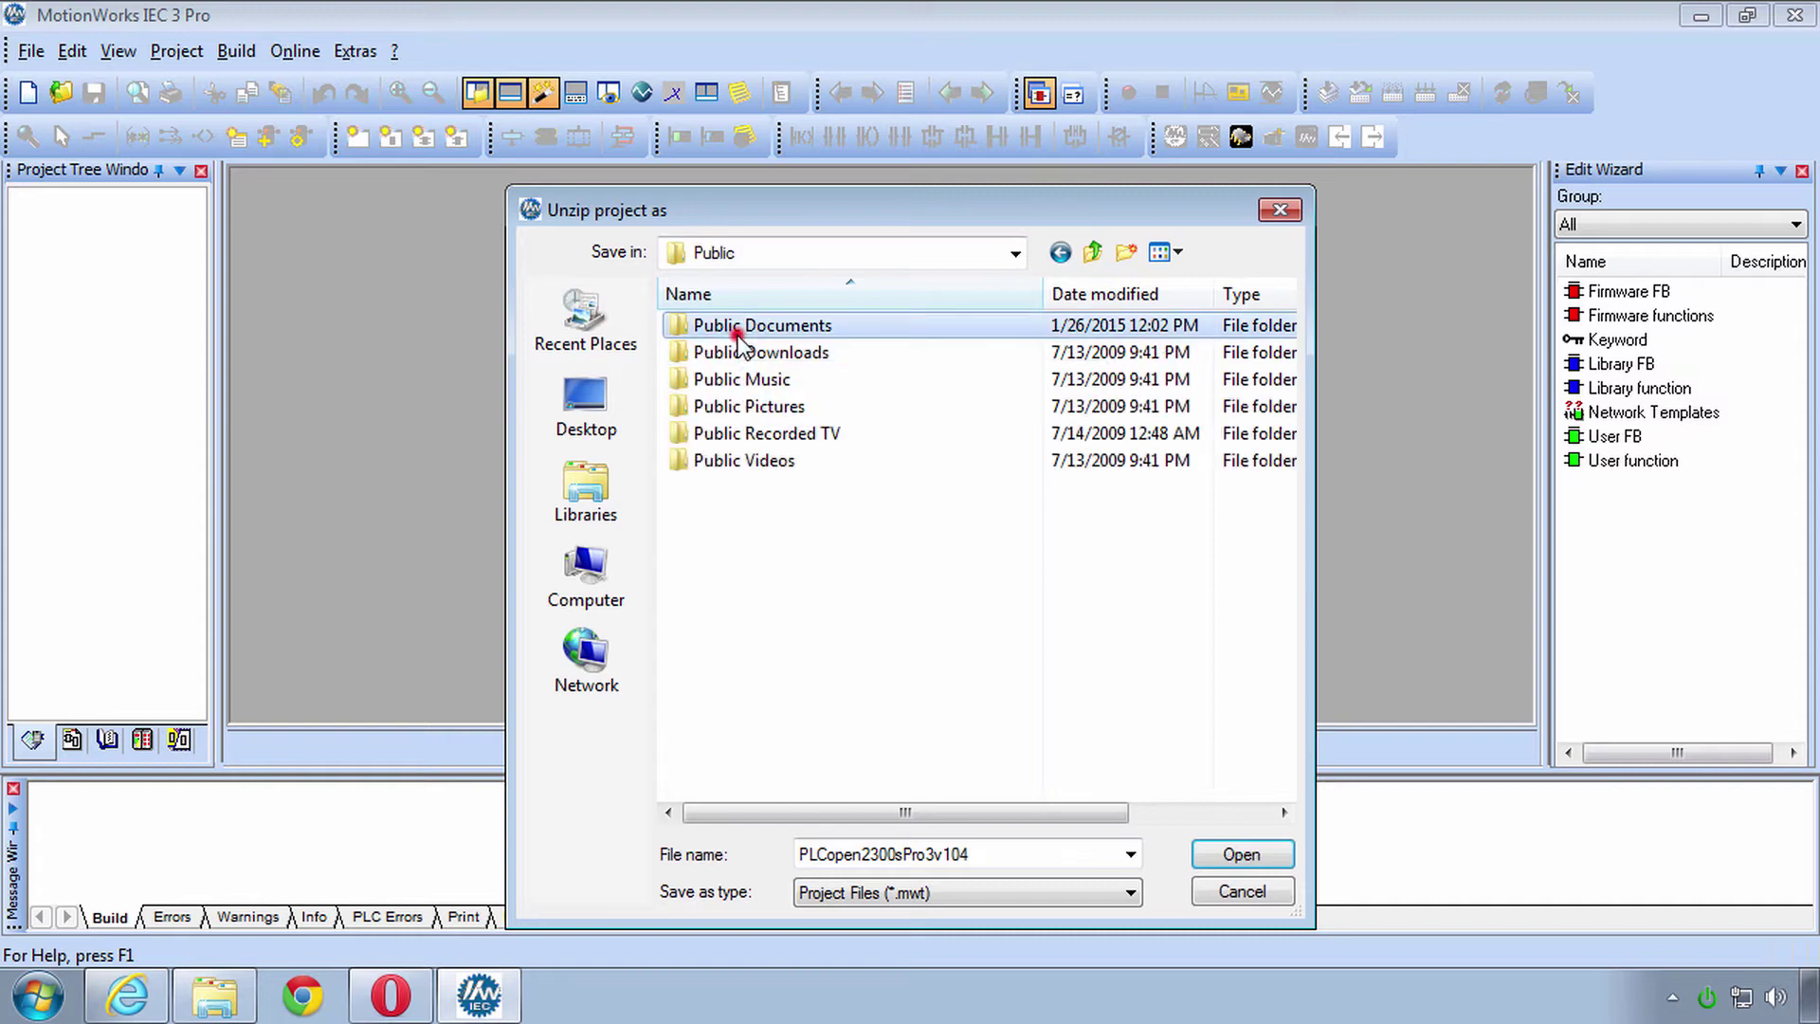
double_click(737, 327)
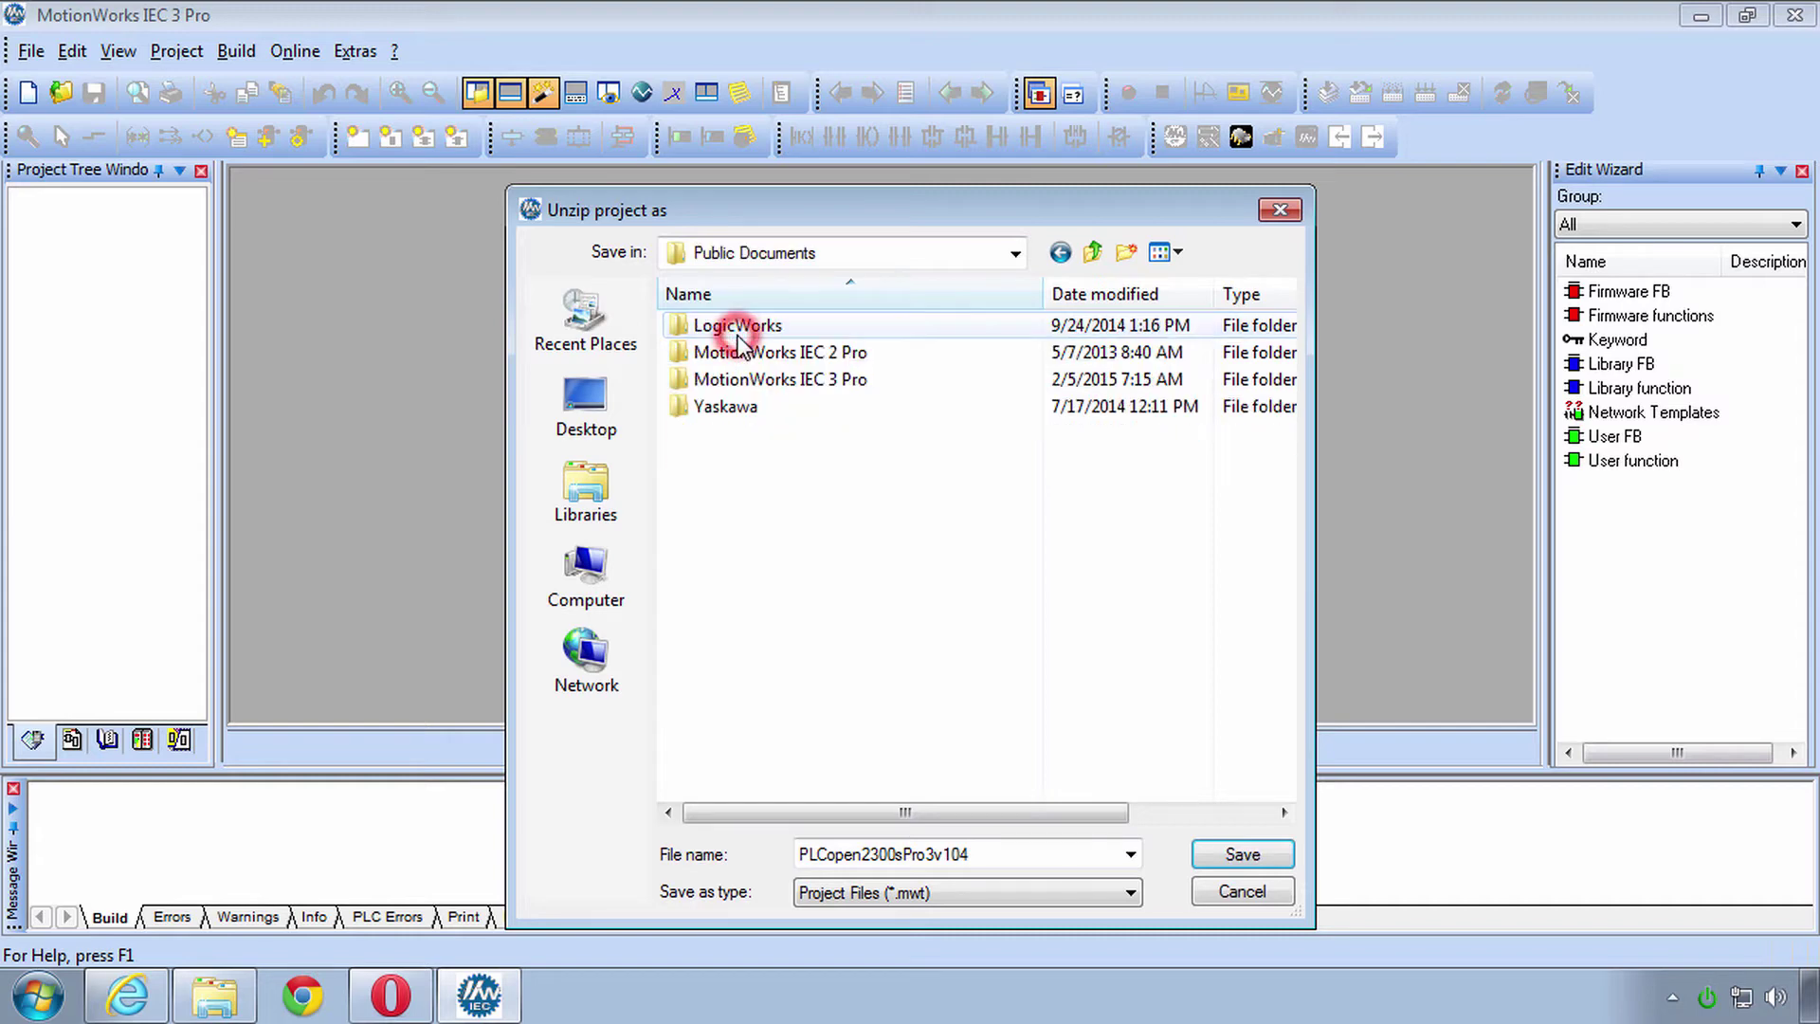
double_click(762, 382)
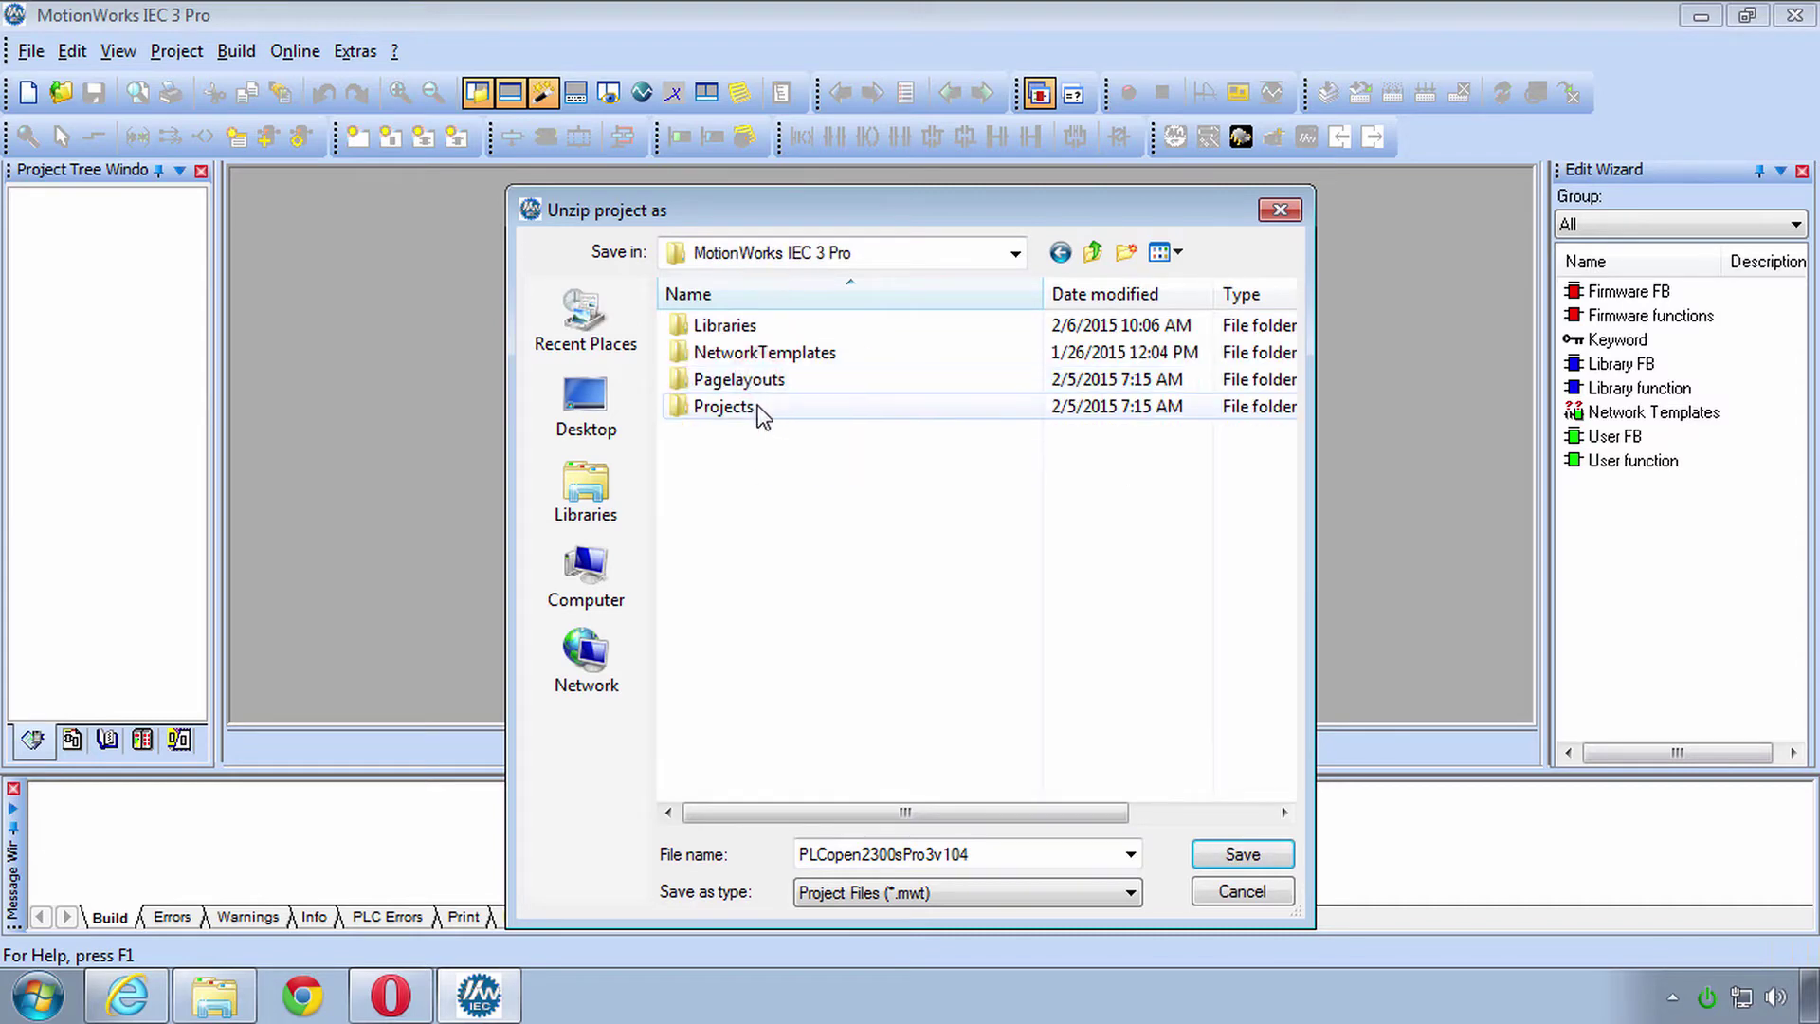
double_click(756, 406)
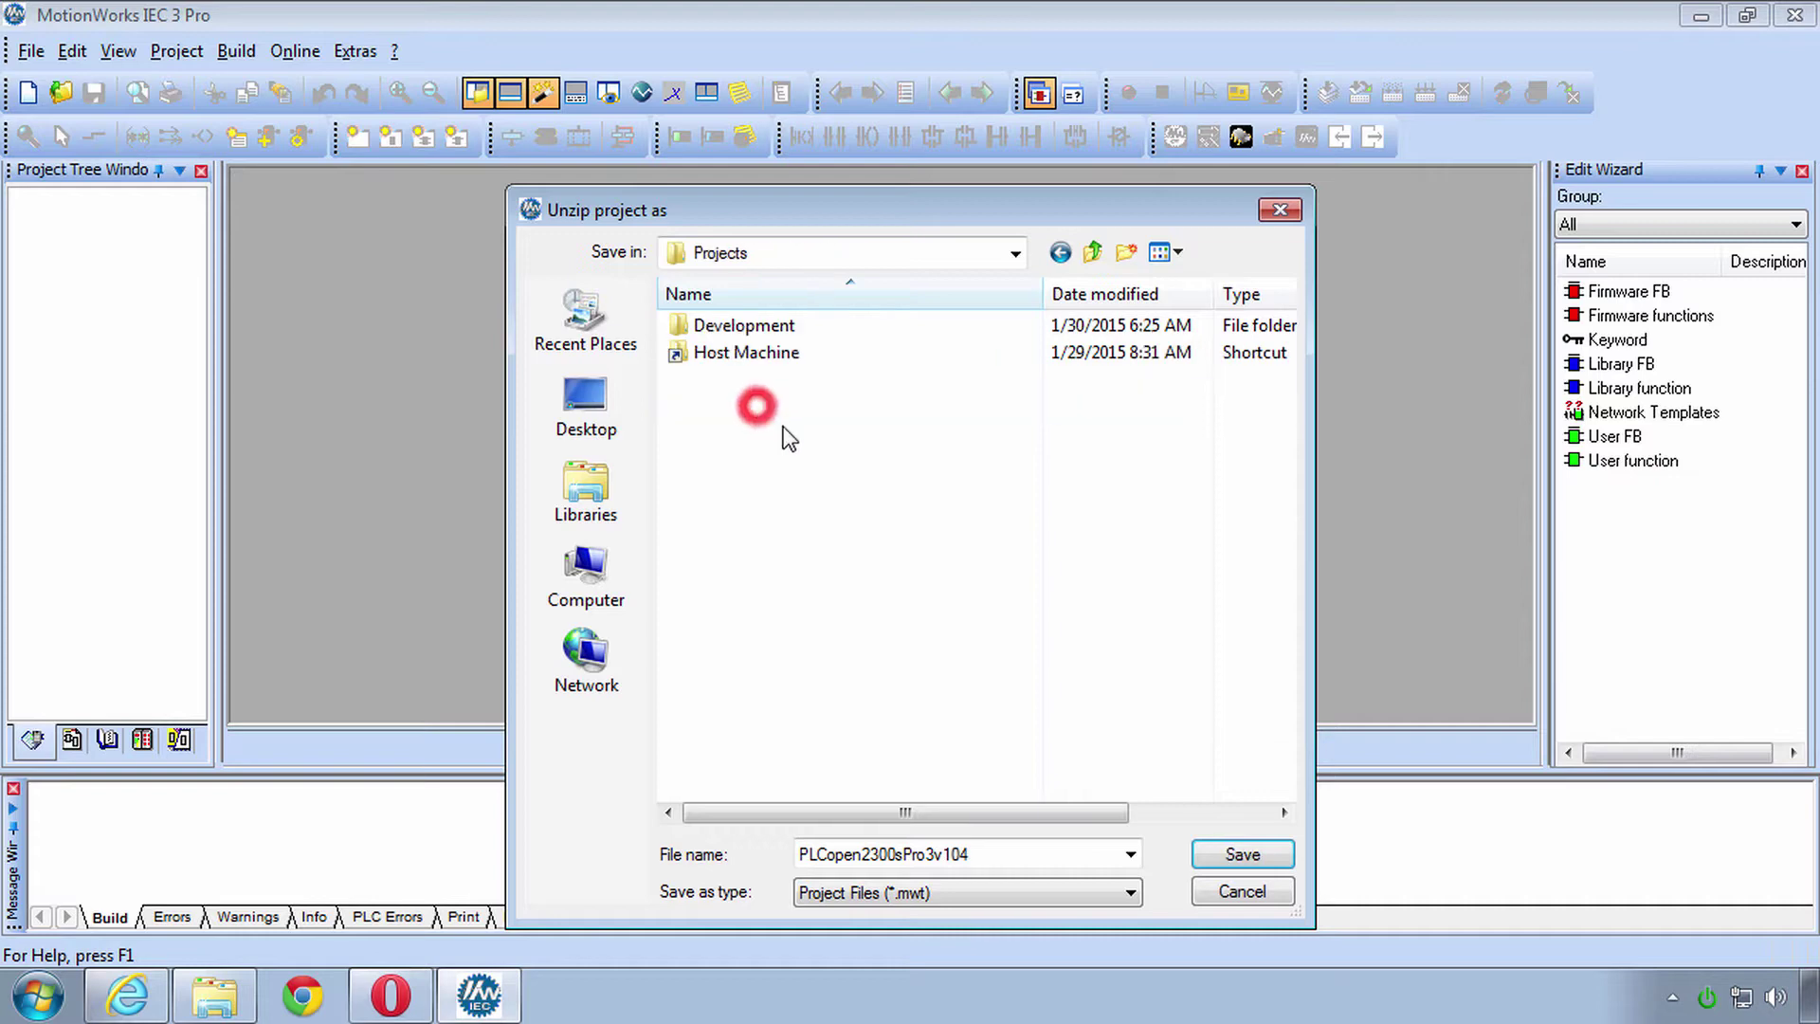
click(1243, 856)
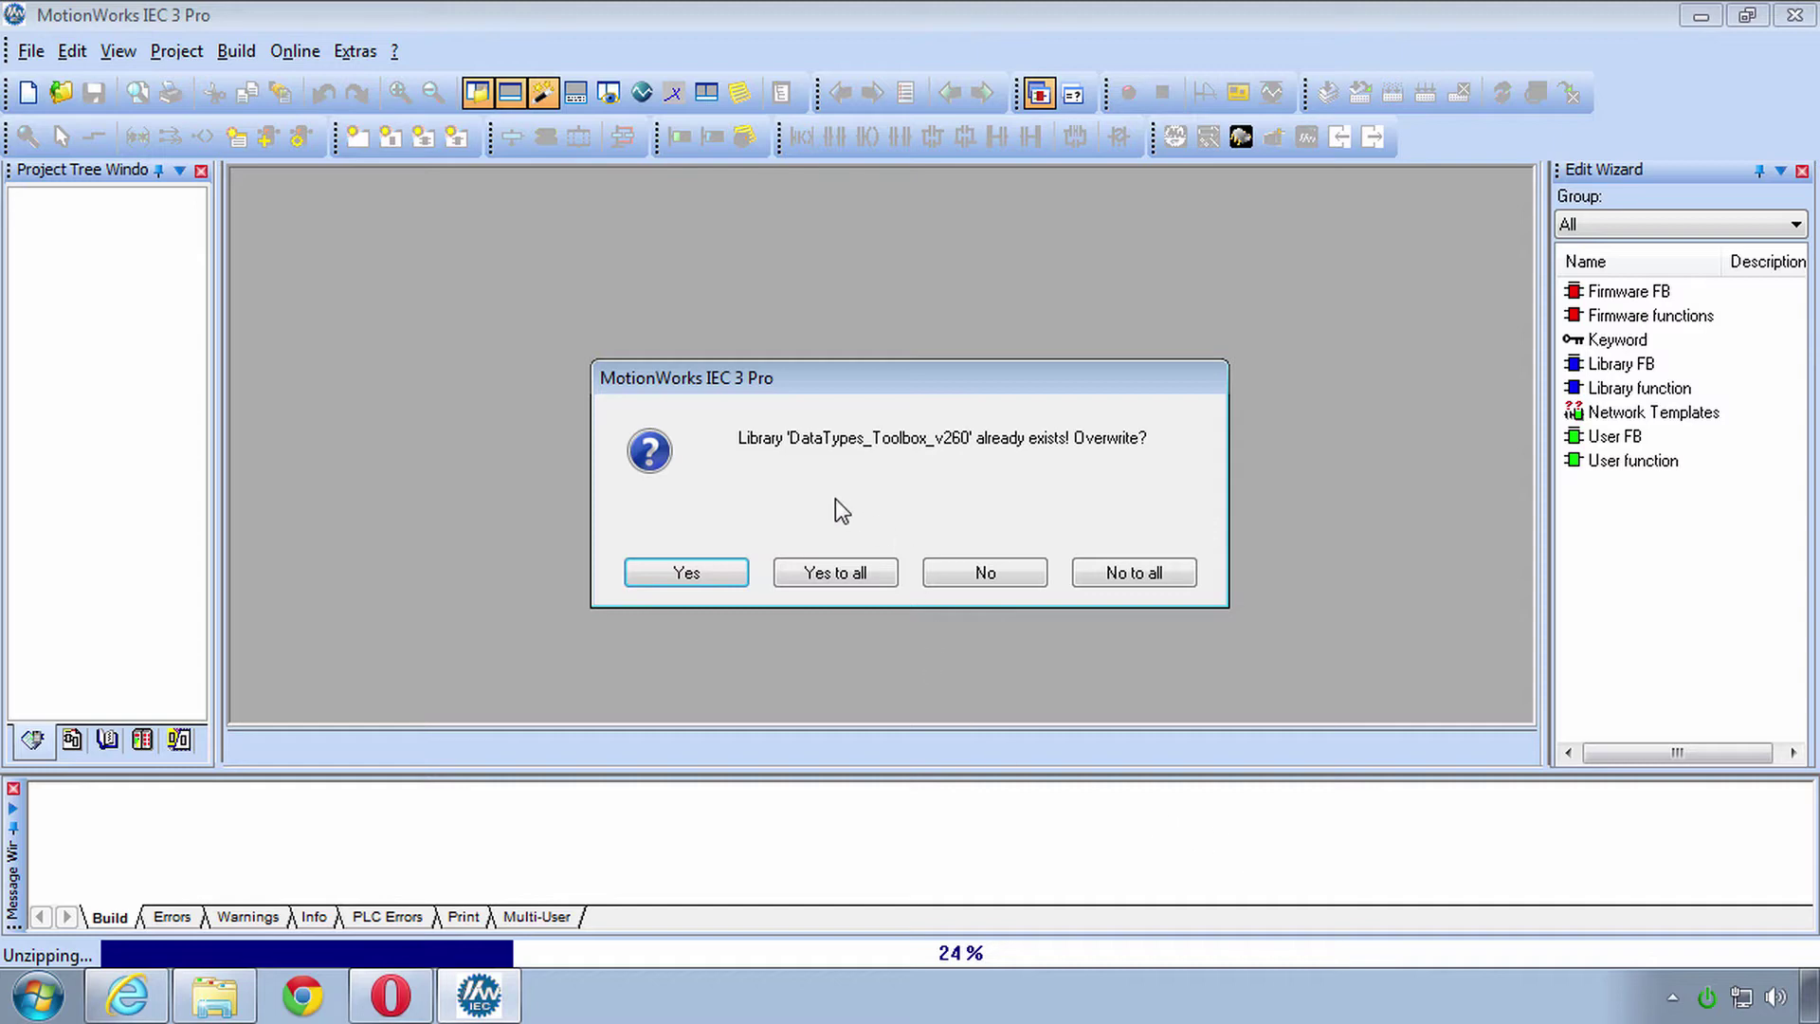
click(1163, 575)
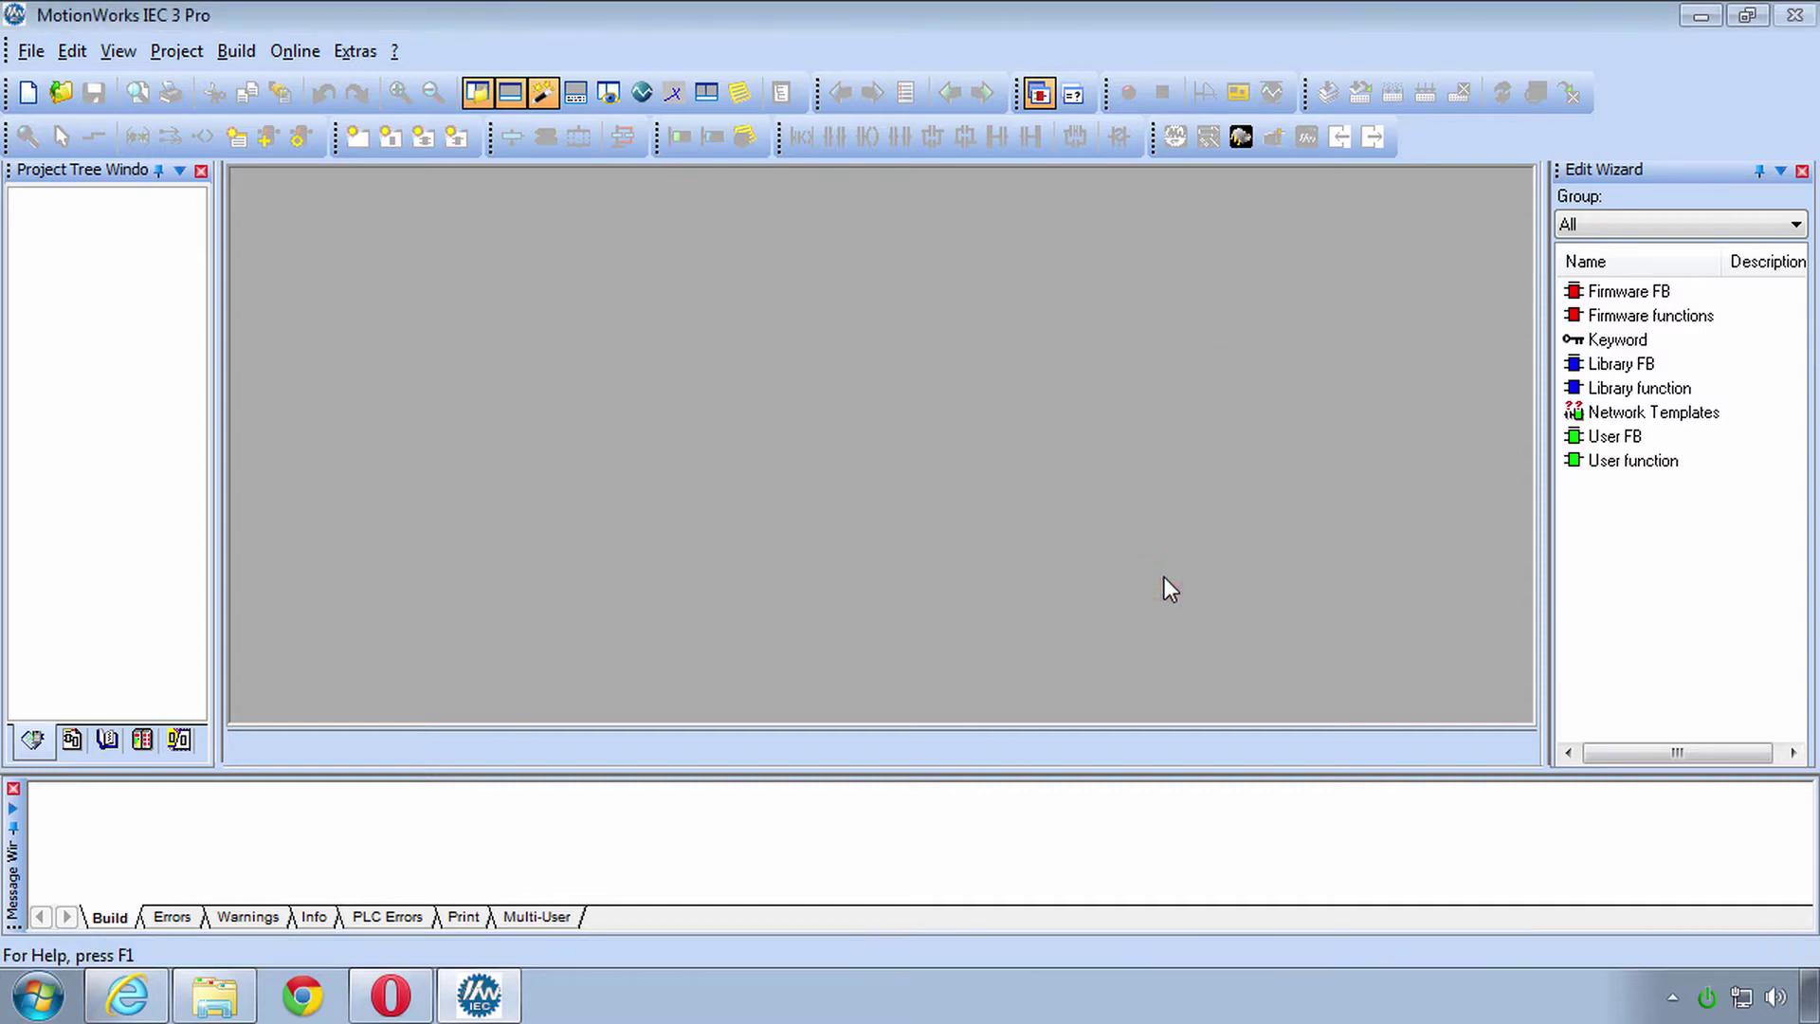
Step: Widen the project tree panel to show the libraries, Logical POUs and MP2300Siec hardware
drag(217, 358, 421, 358)
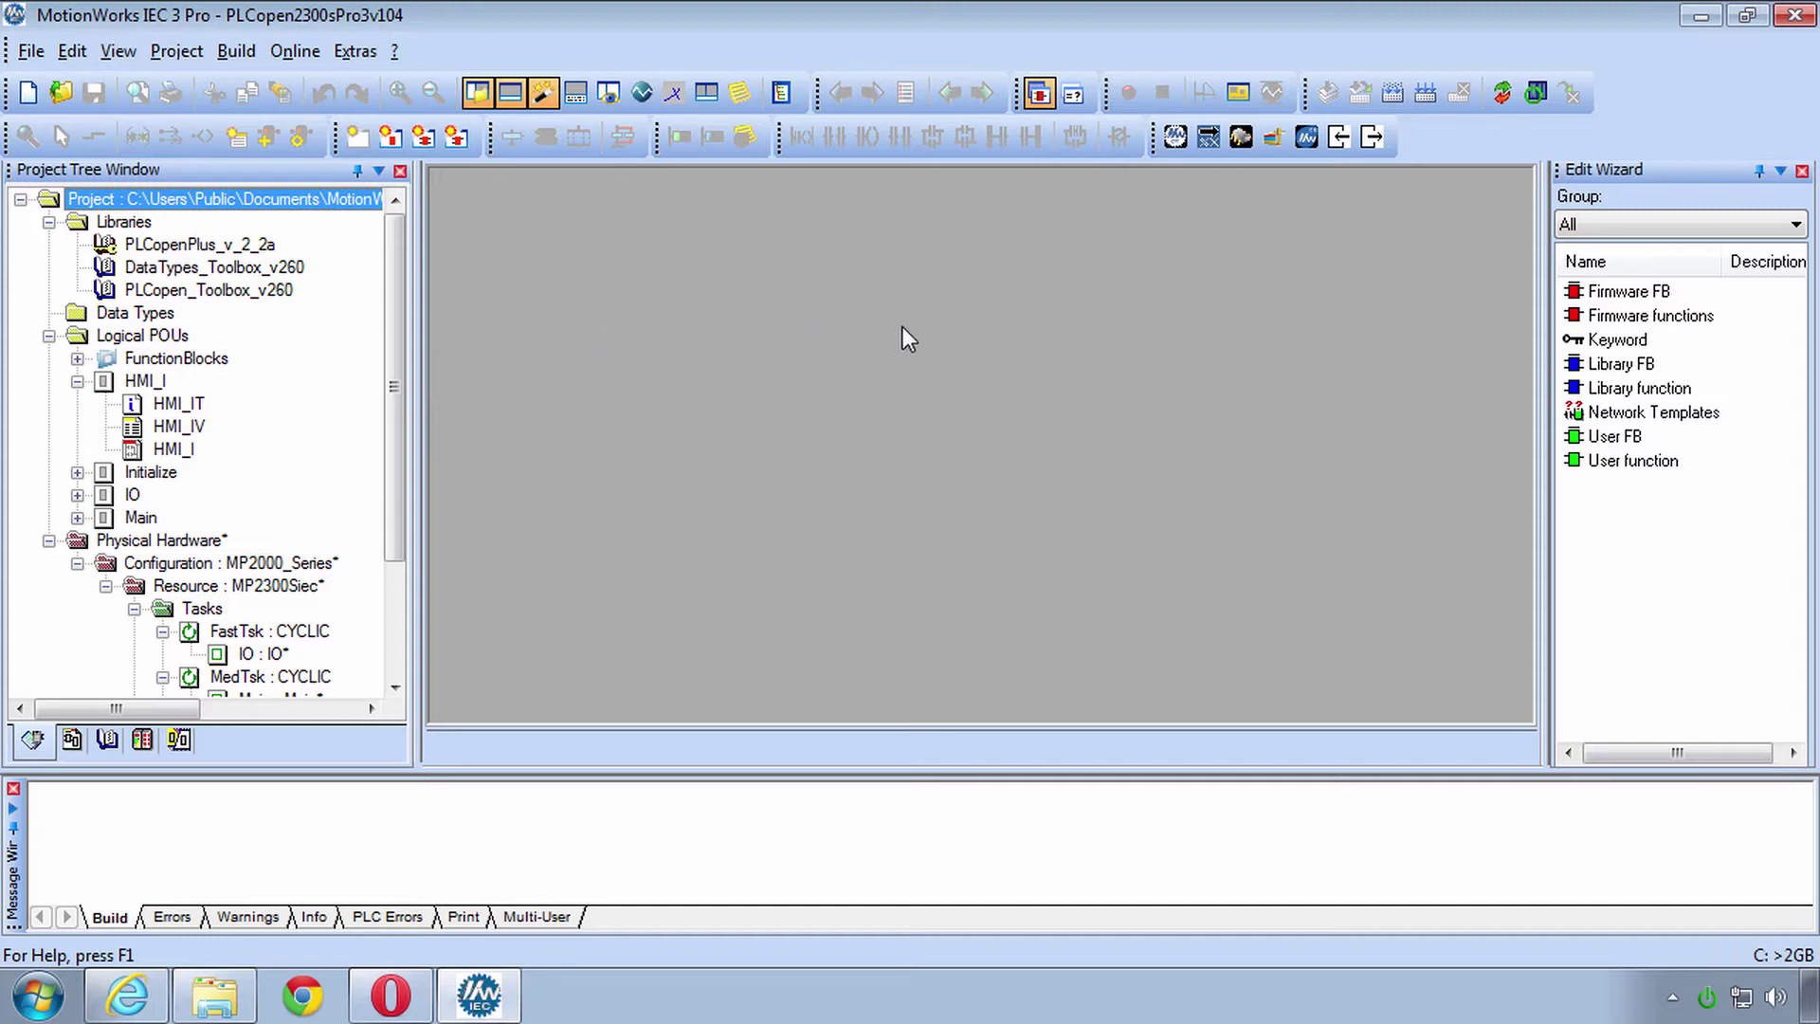
Step: Launch Hardware Configuration and look up the controller's IP address in LinkManager
click(1175, 140)
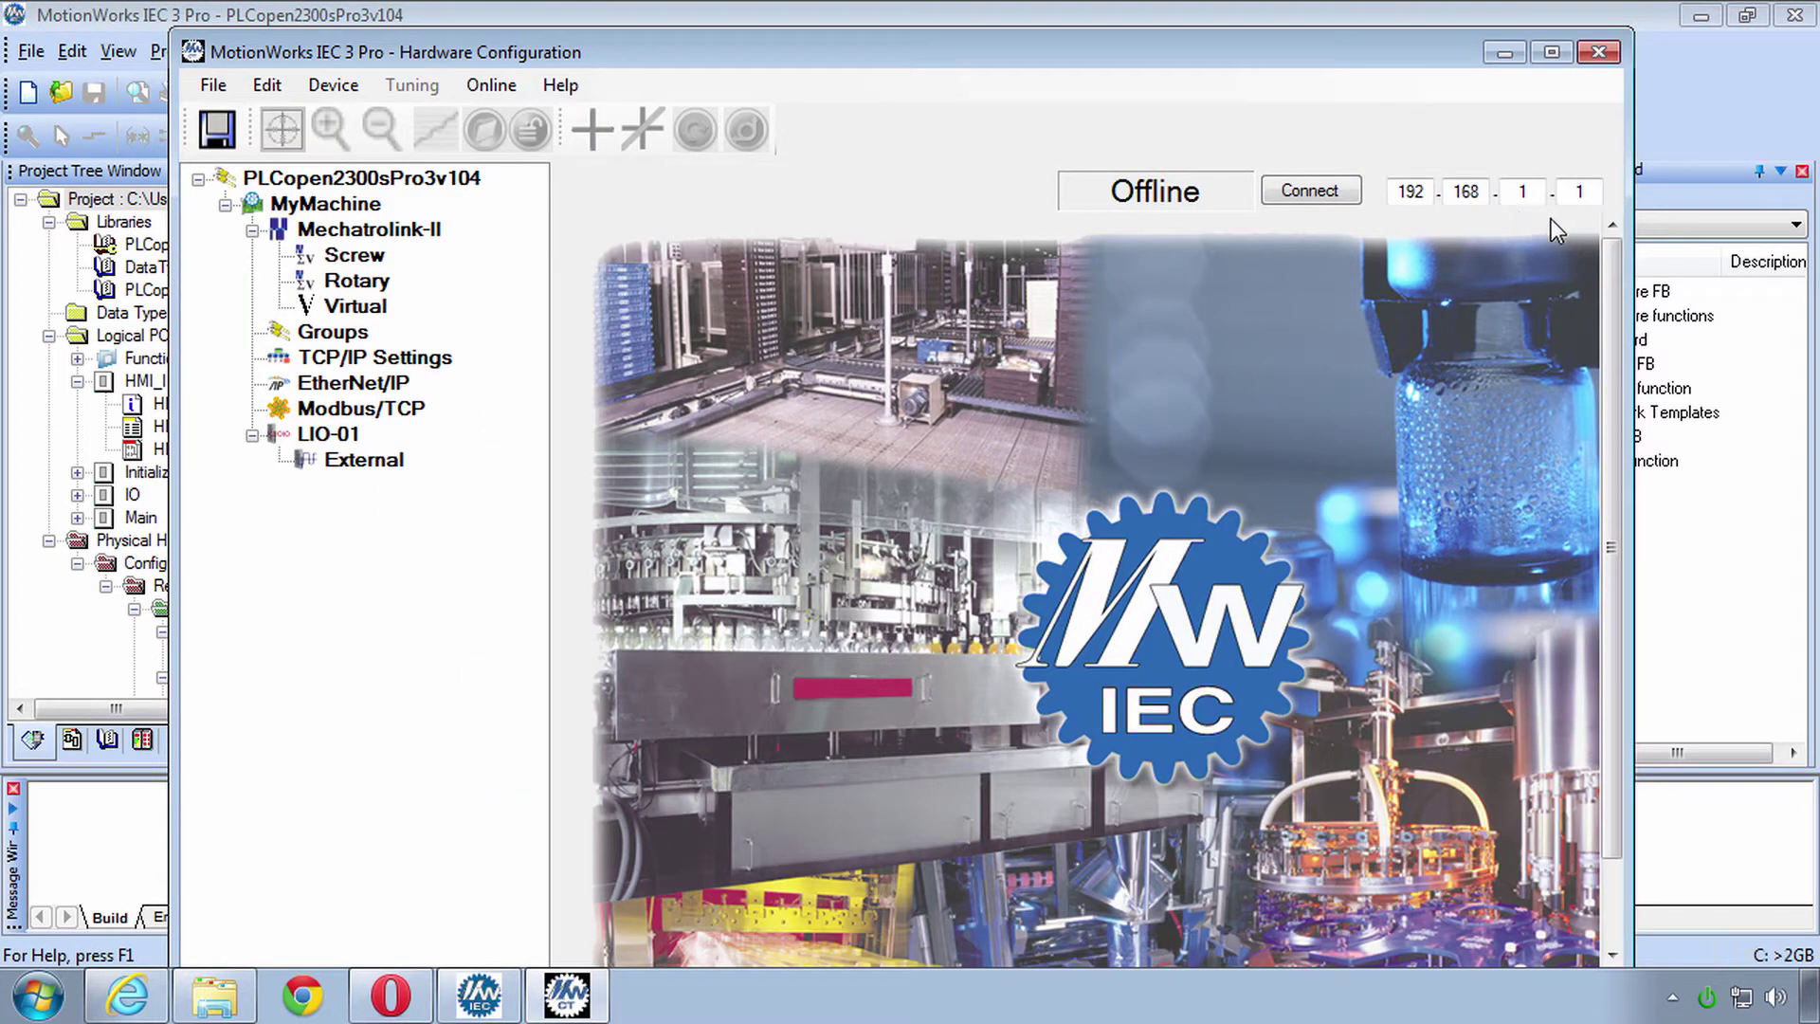
click(400, 1012)
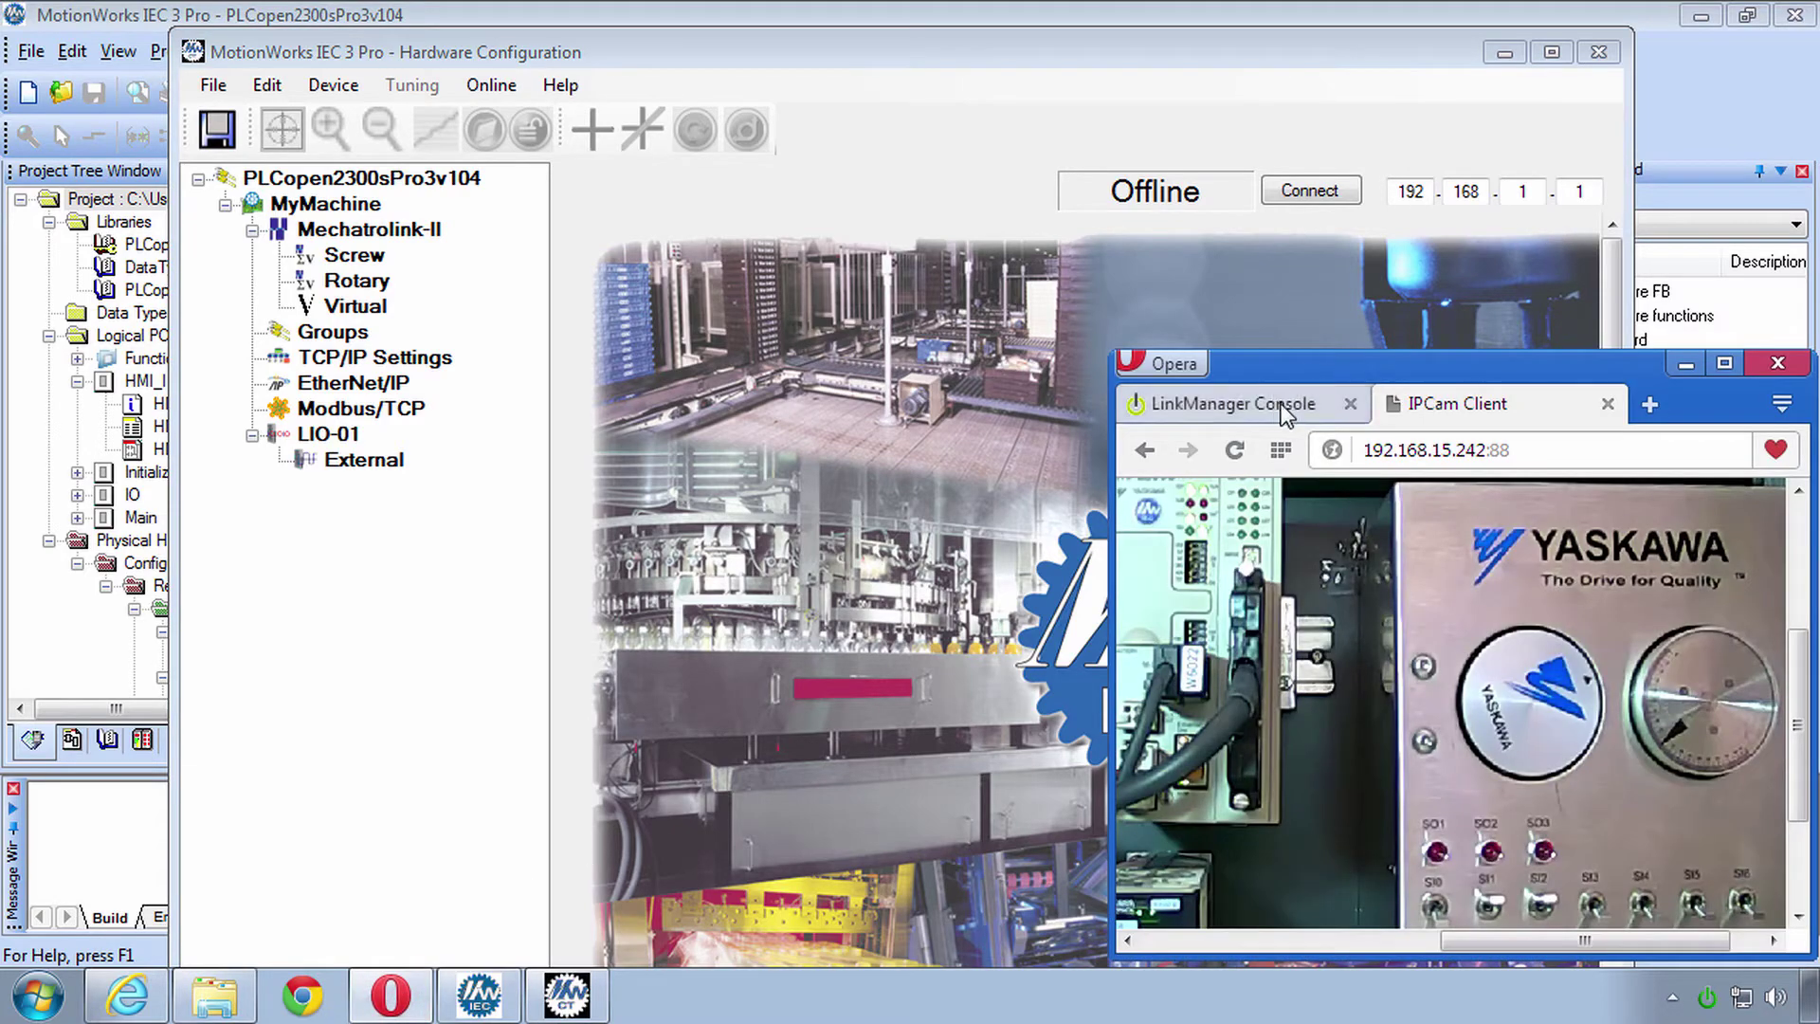
click(1284, 409)
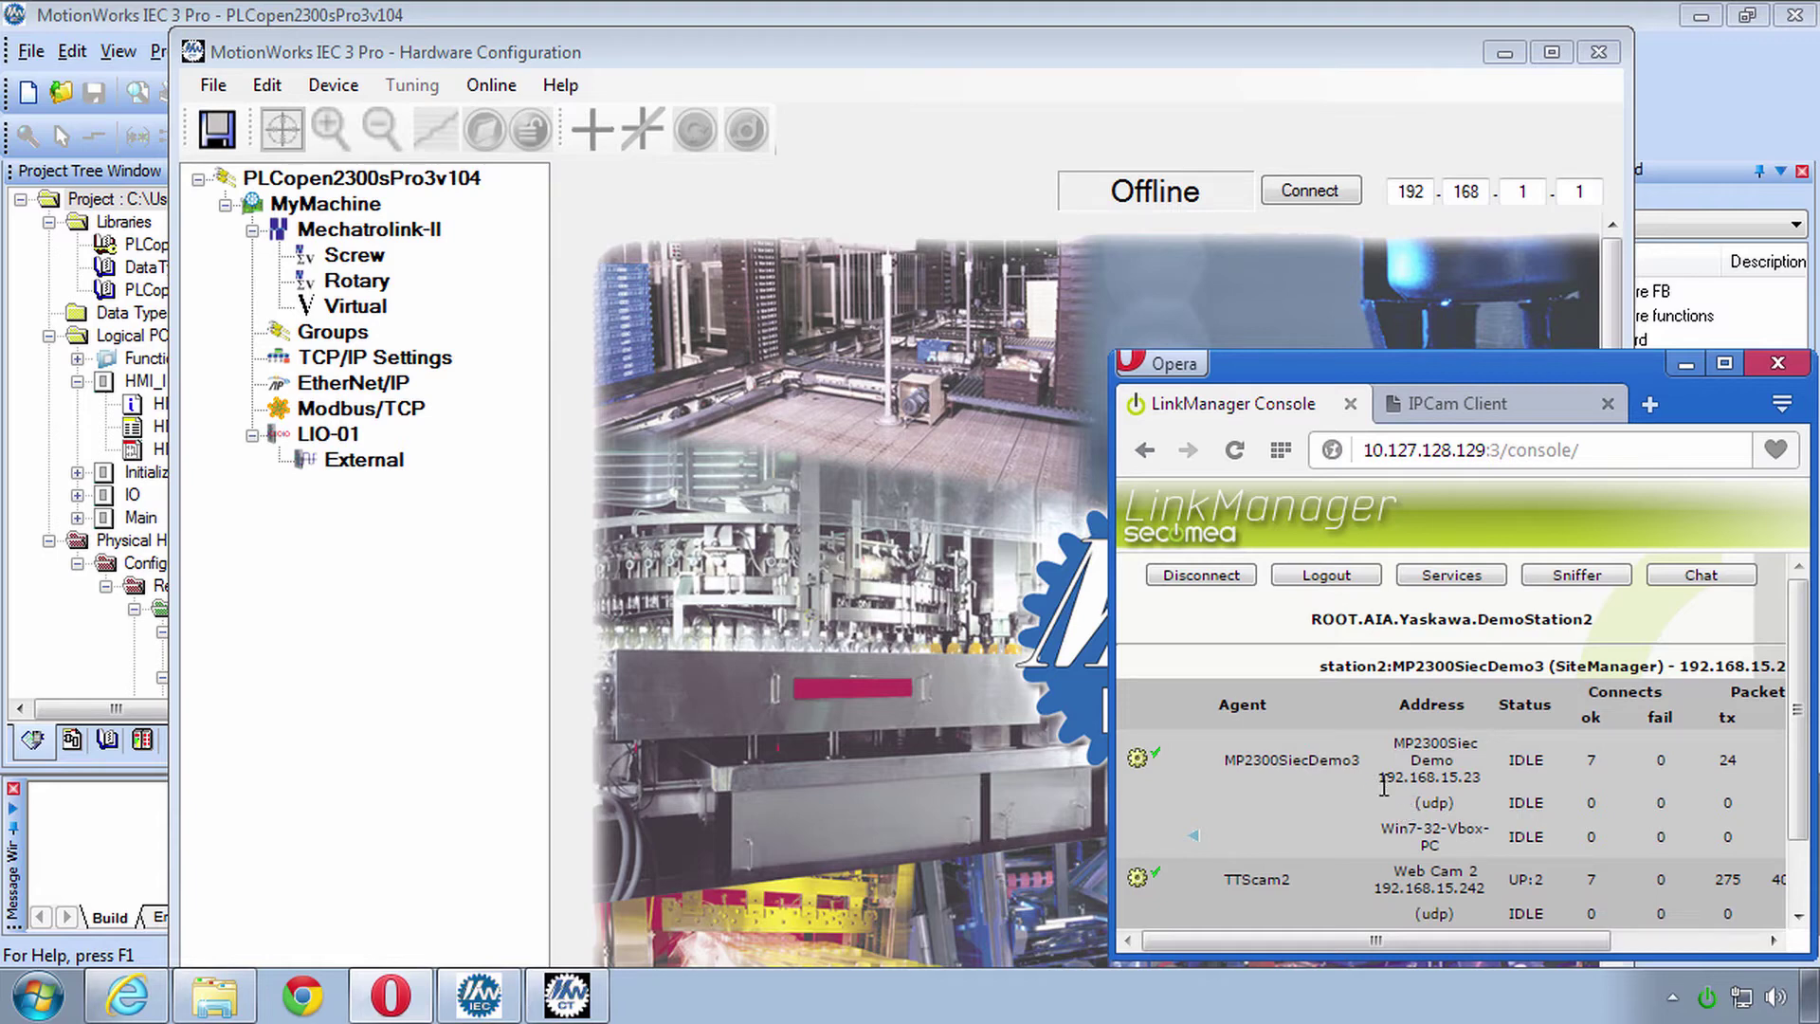
Step: Connect Hardware Configuration to the controller at 192.168.15.23
click(1530, 195)
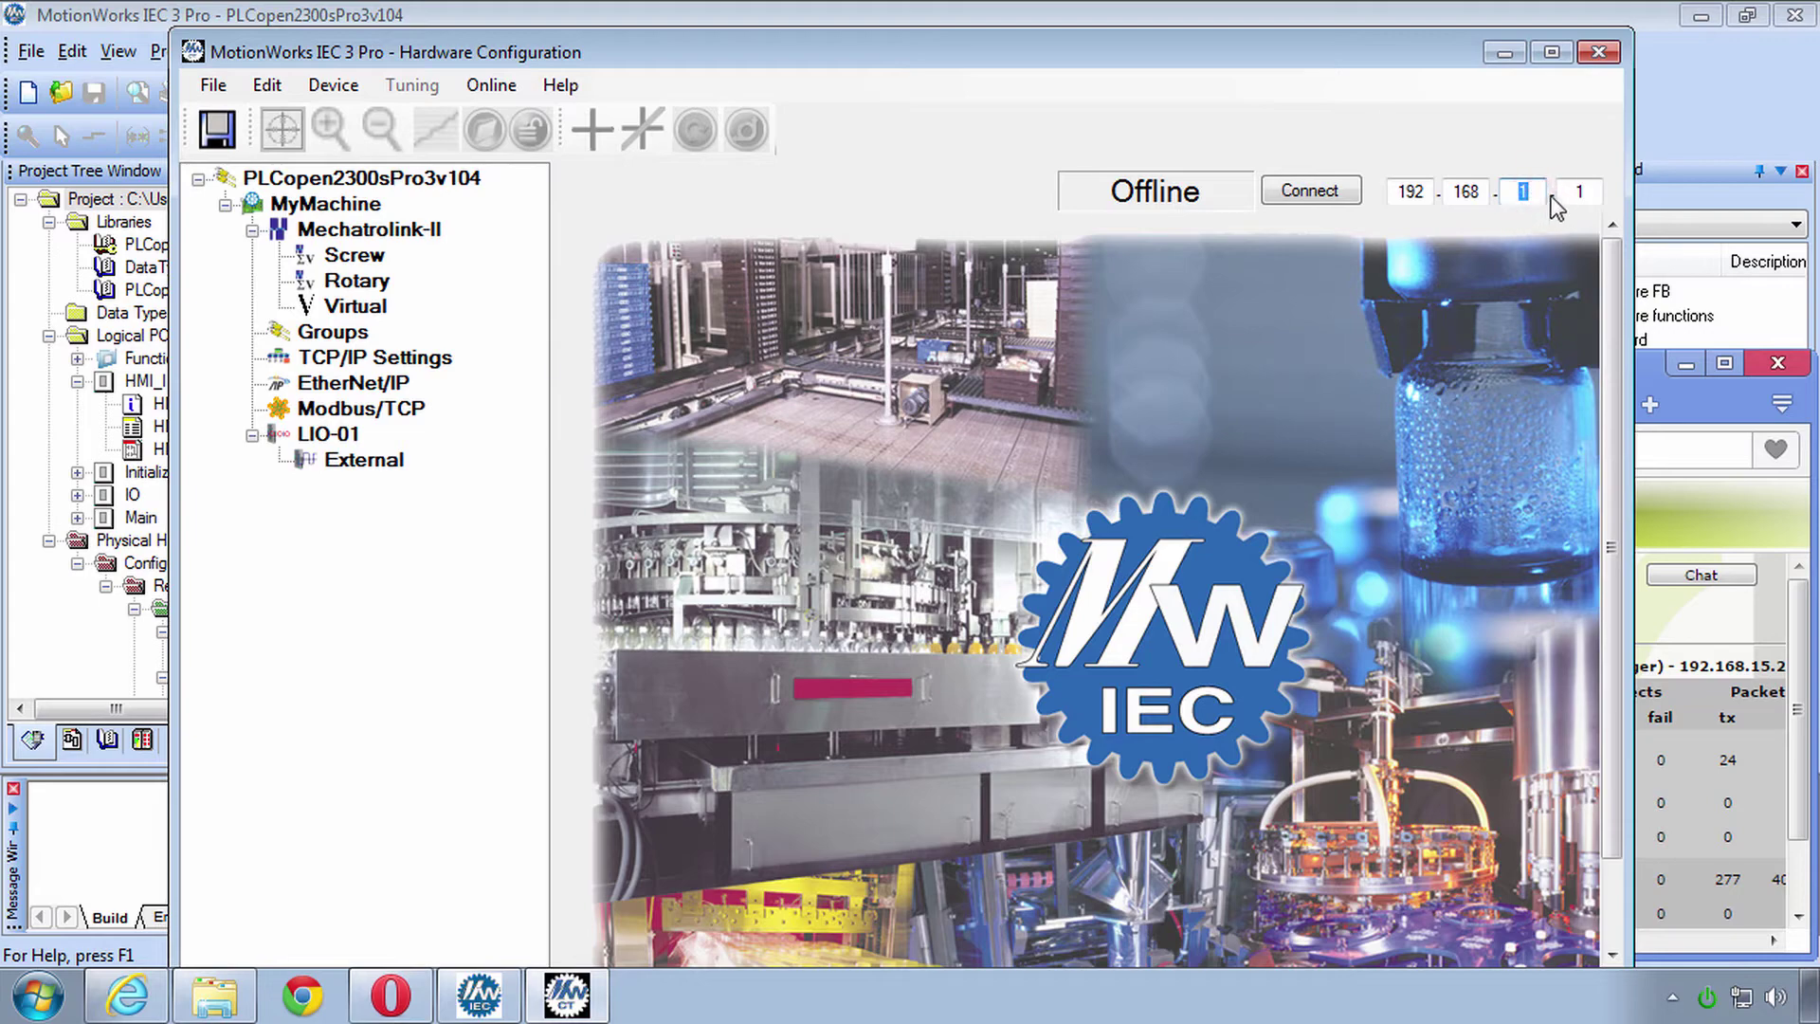
text(15)
click(1586, 193)
text(23)
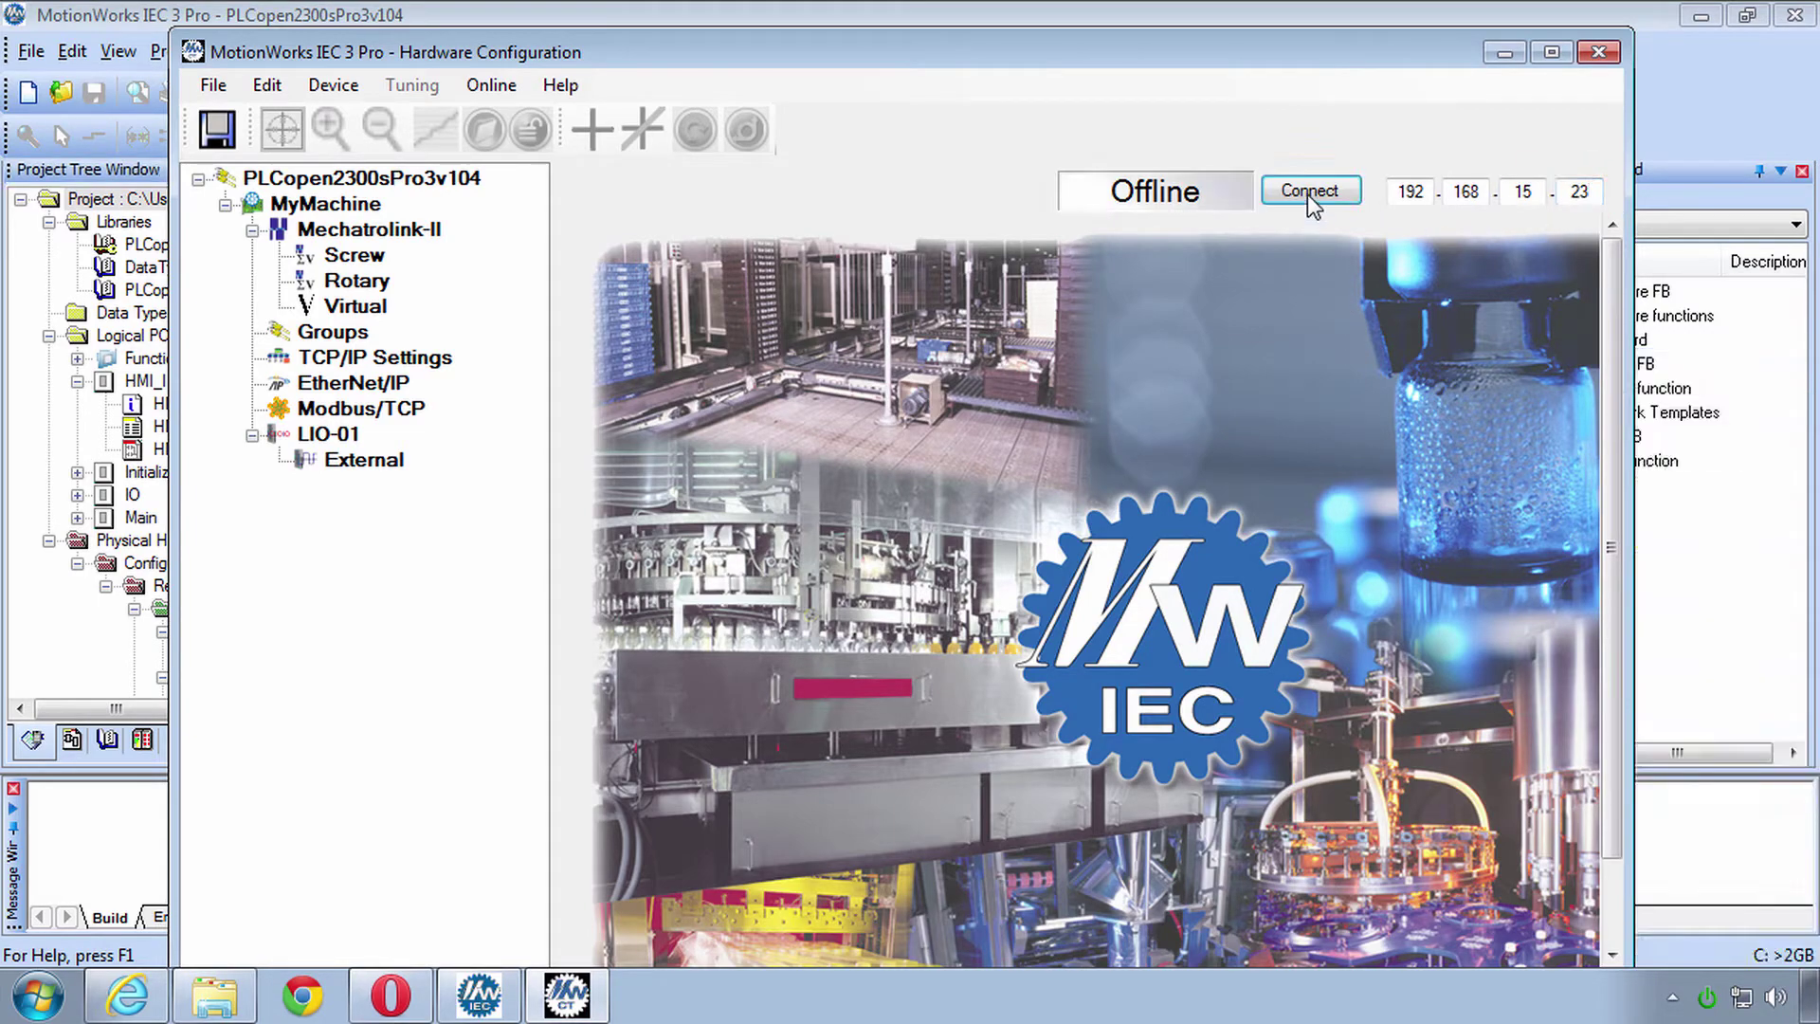
click(1306, 191)
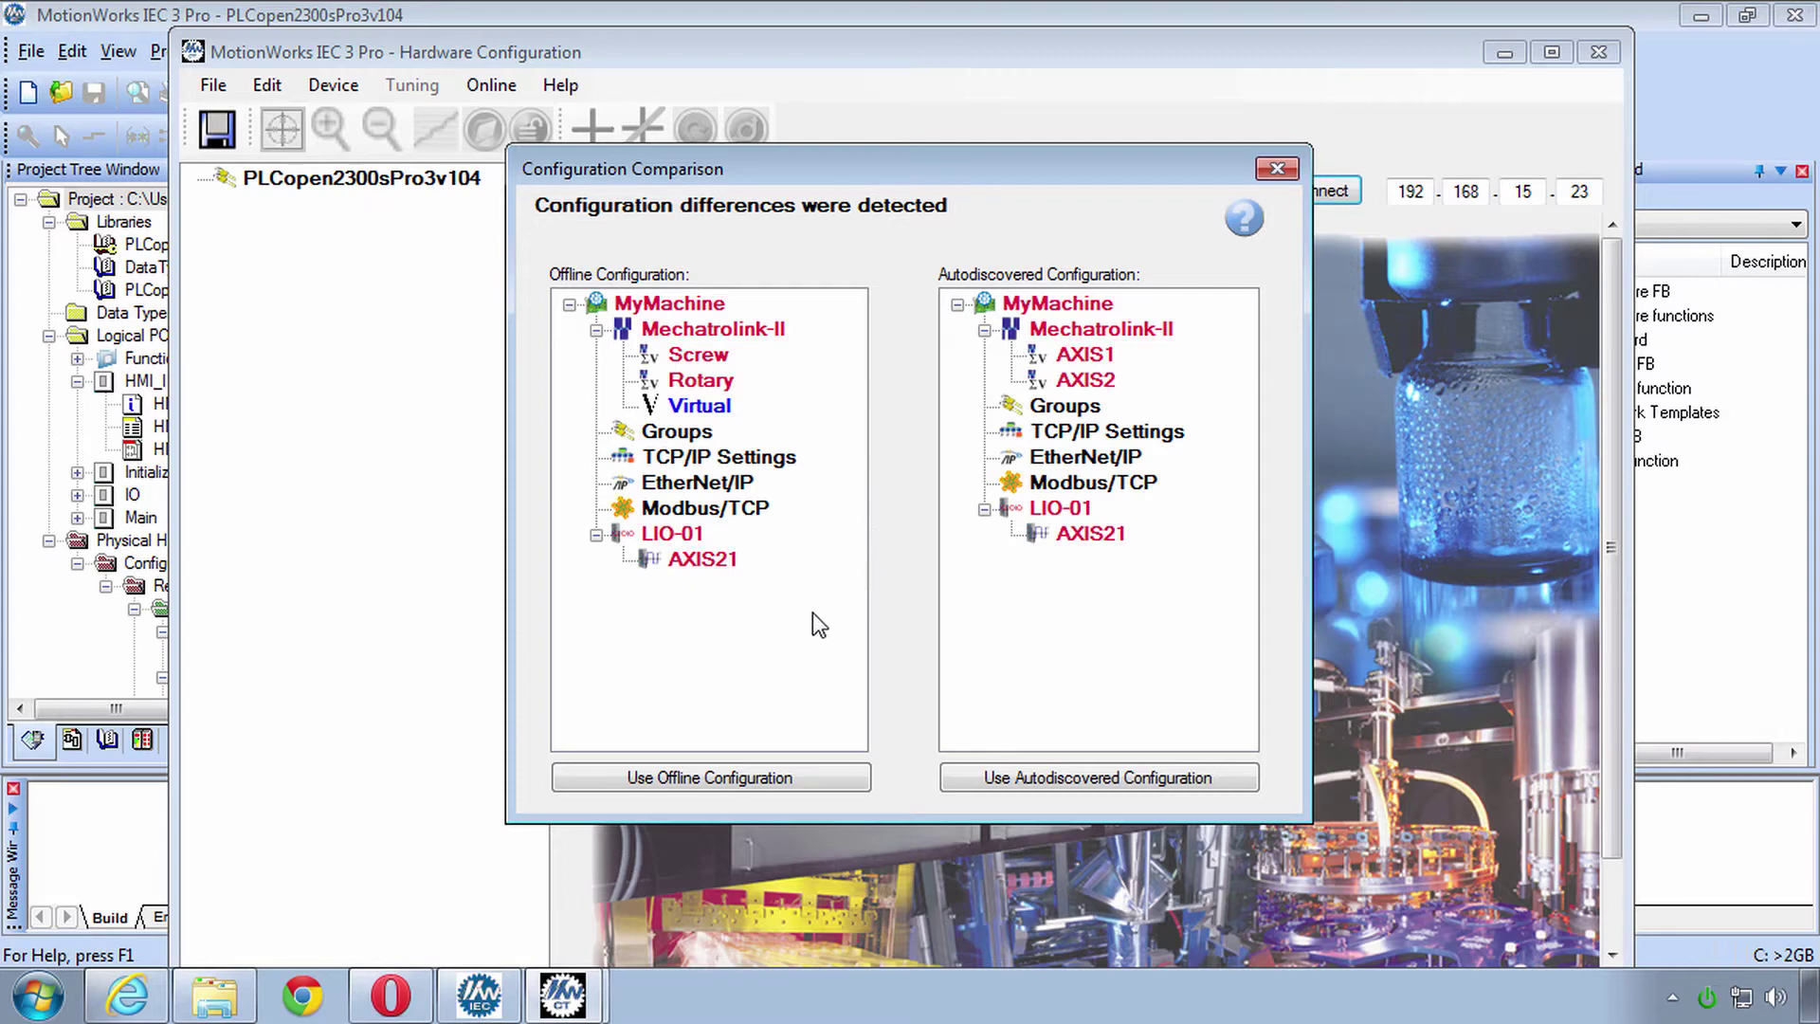
Step: Save the offline hardware configuration to the controller, assigning unassigned devices to FastTsk
click(712, 779)
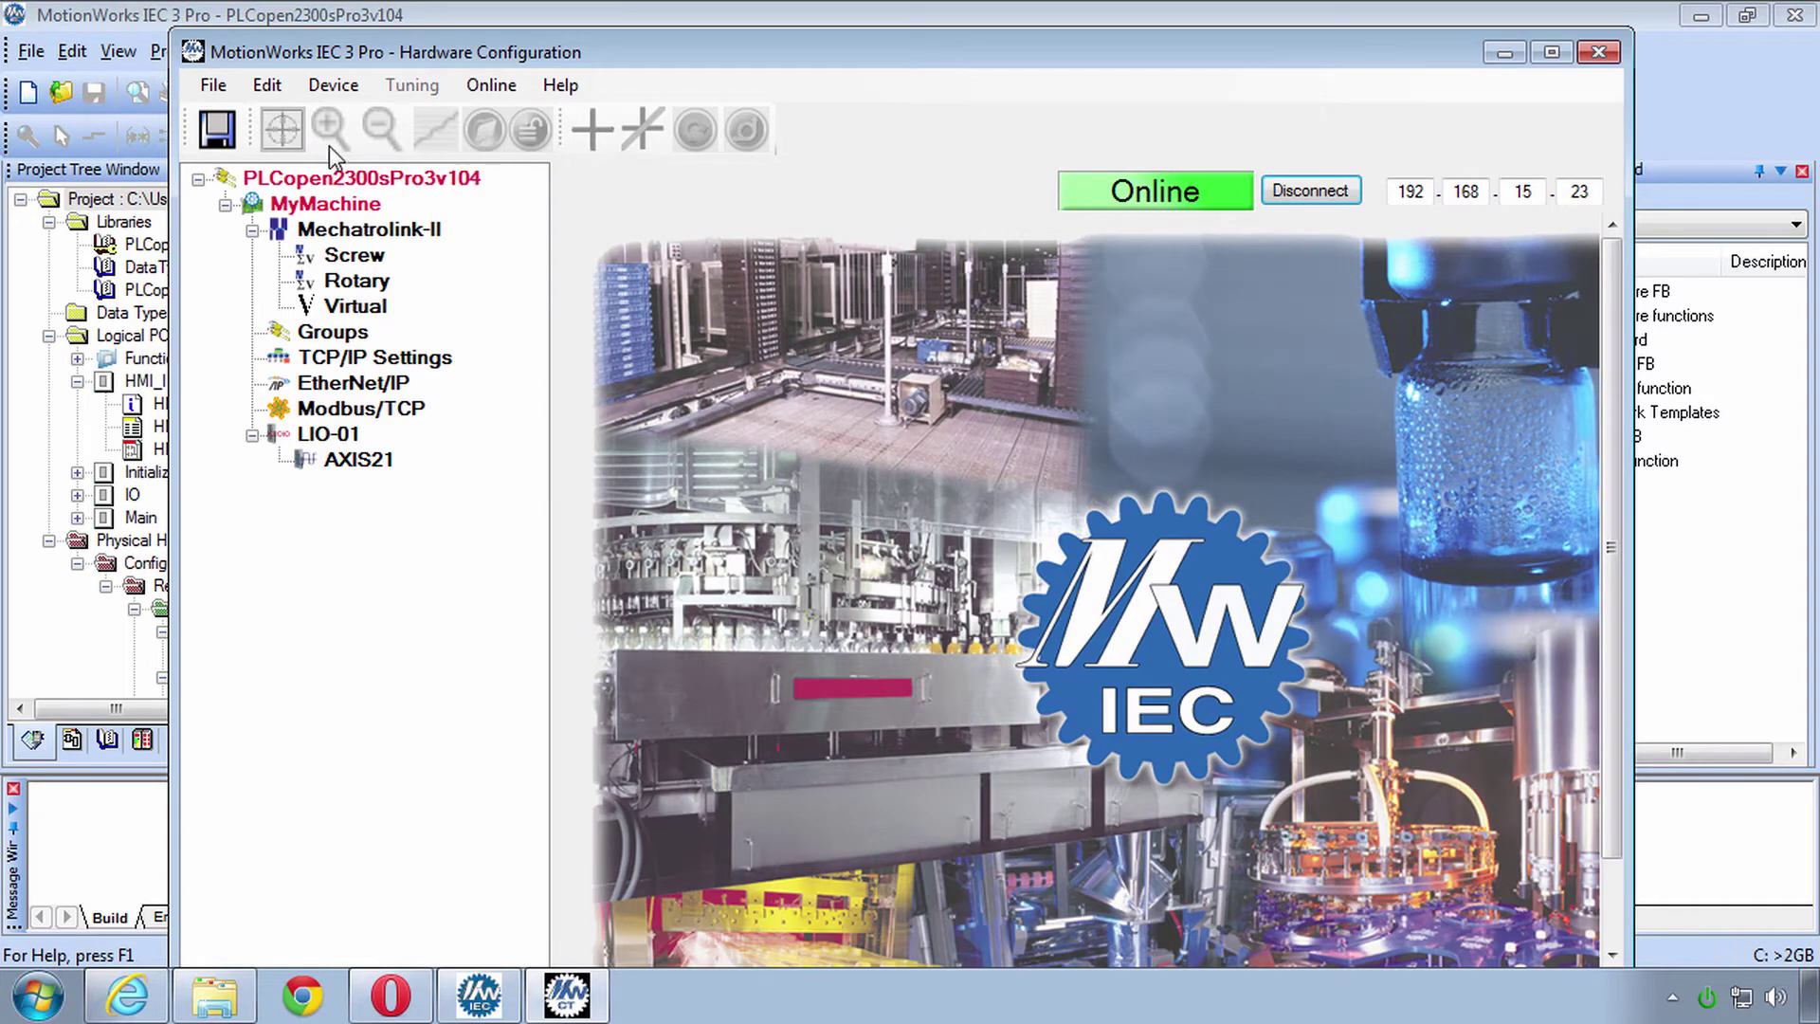
click(217, 129)
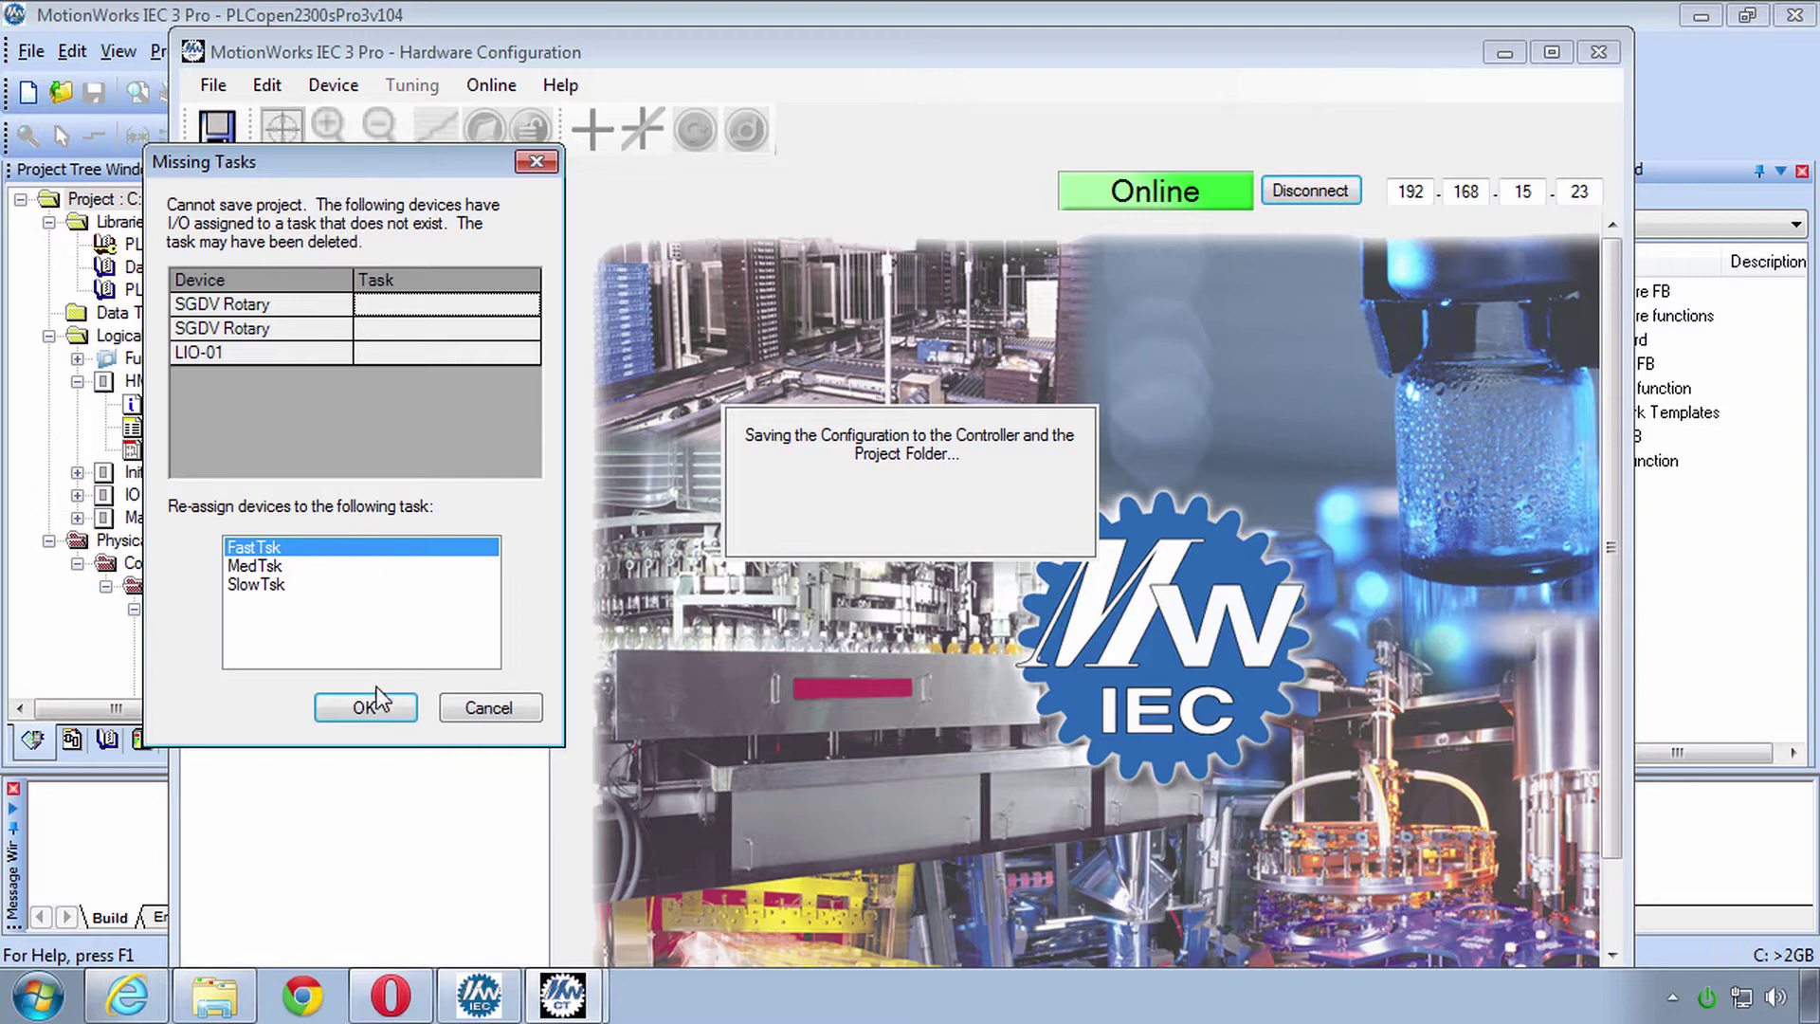
click(377, 707)
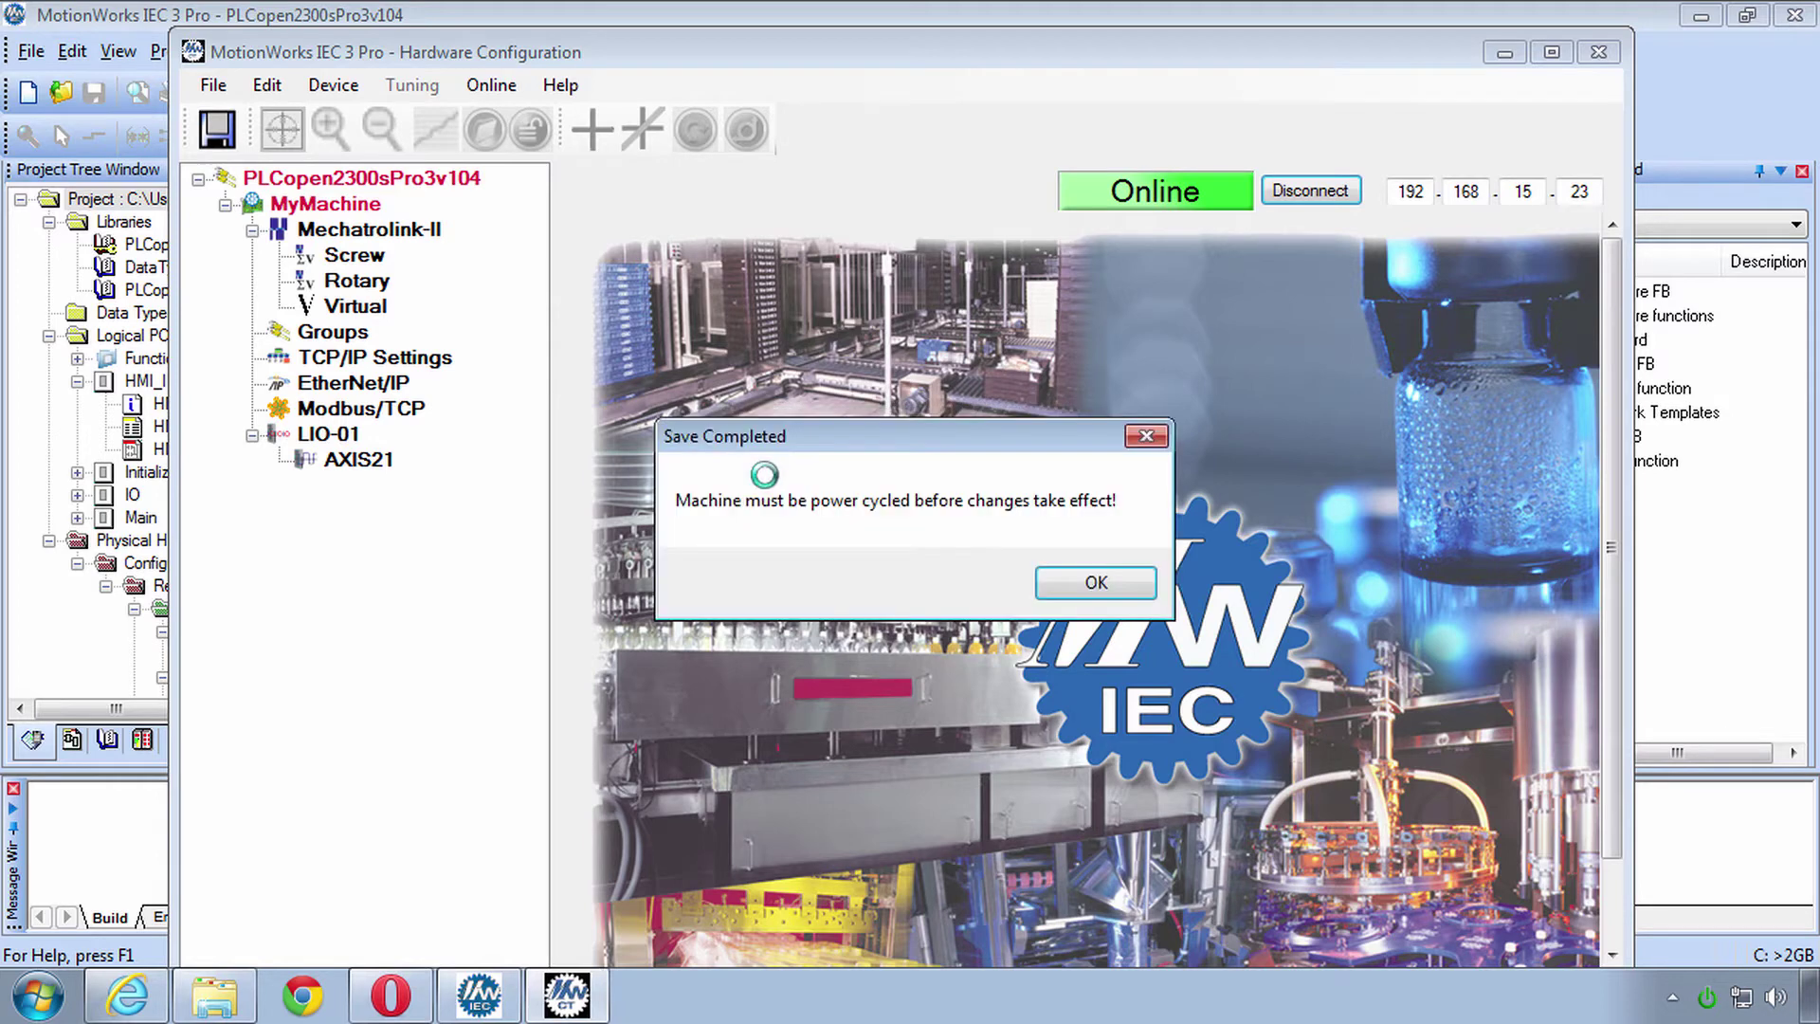
Step: Reboot the controller at 192.168.15.23 and watch it restart on the camera feed
click(1102, 584)
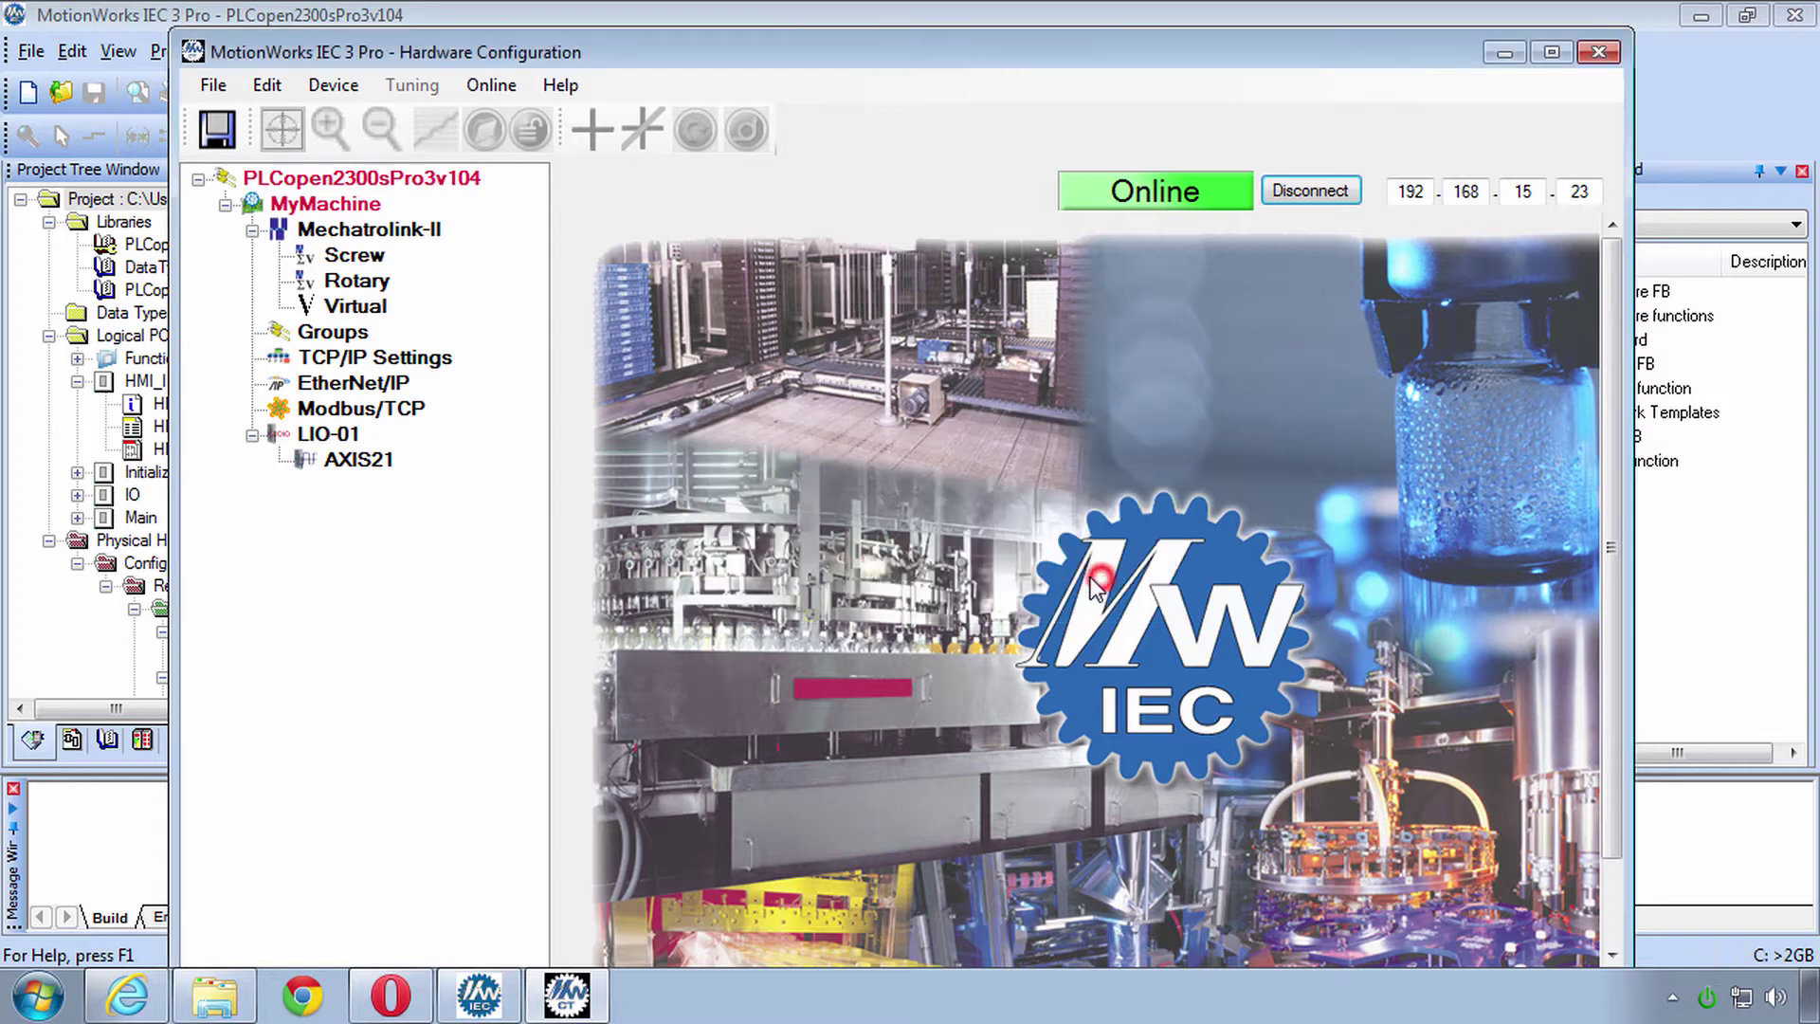
click(491, 87)
click(705, 149)
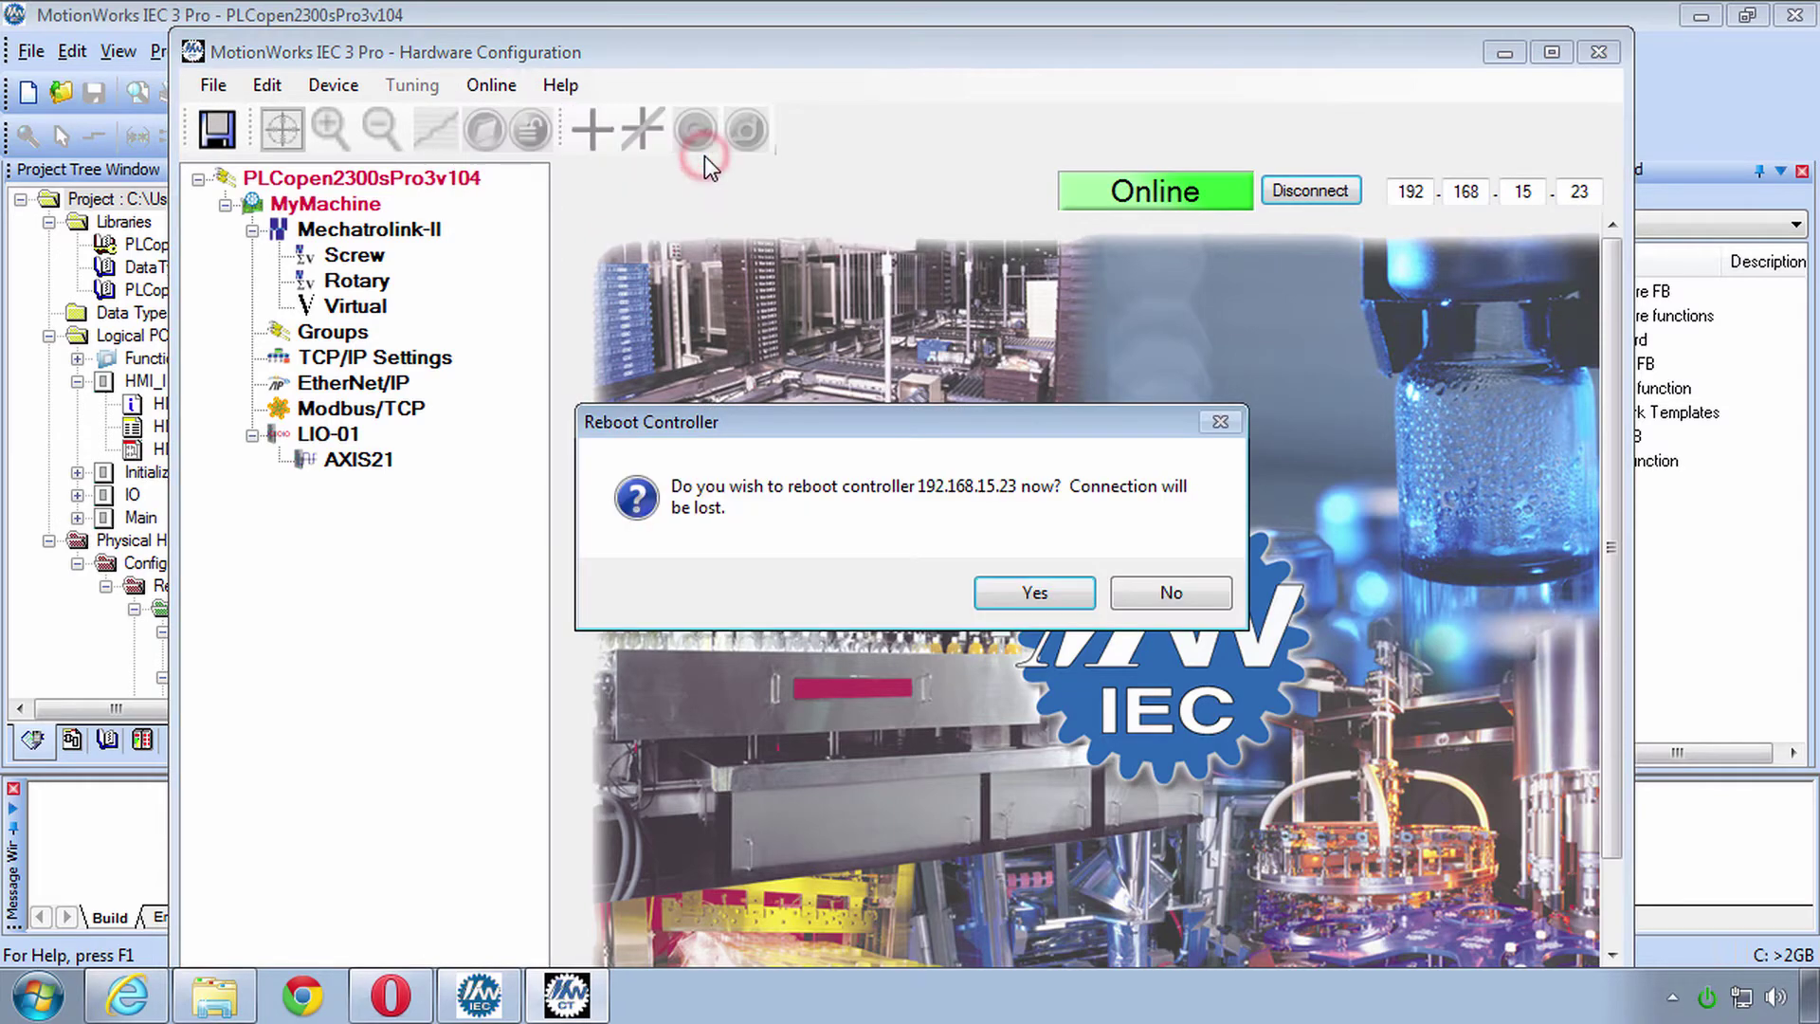
click(1035, 593)
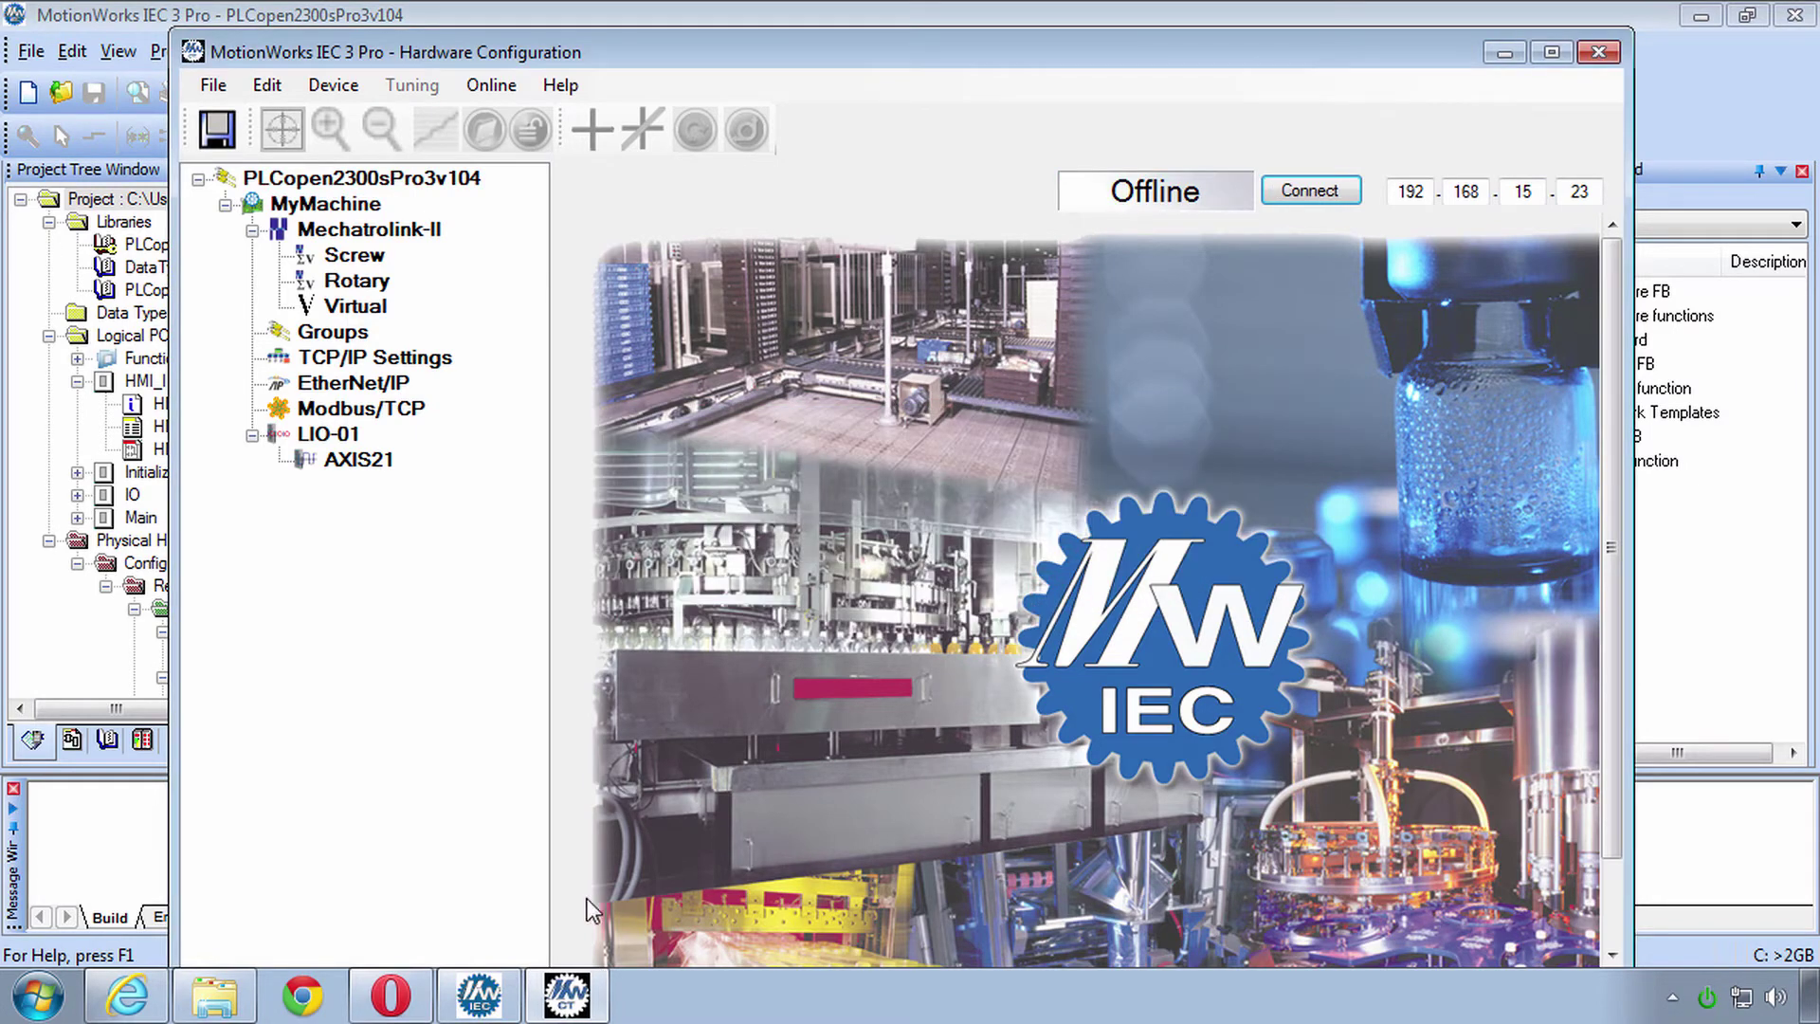
click(389, 993)
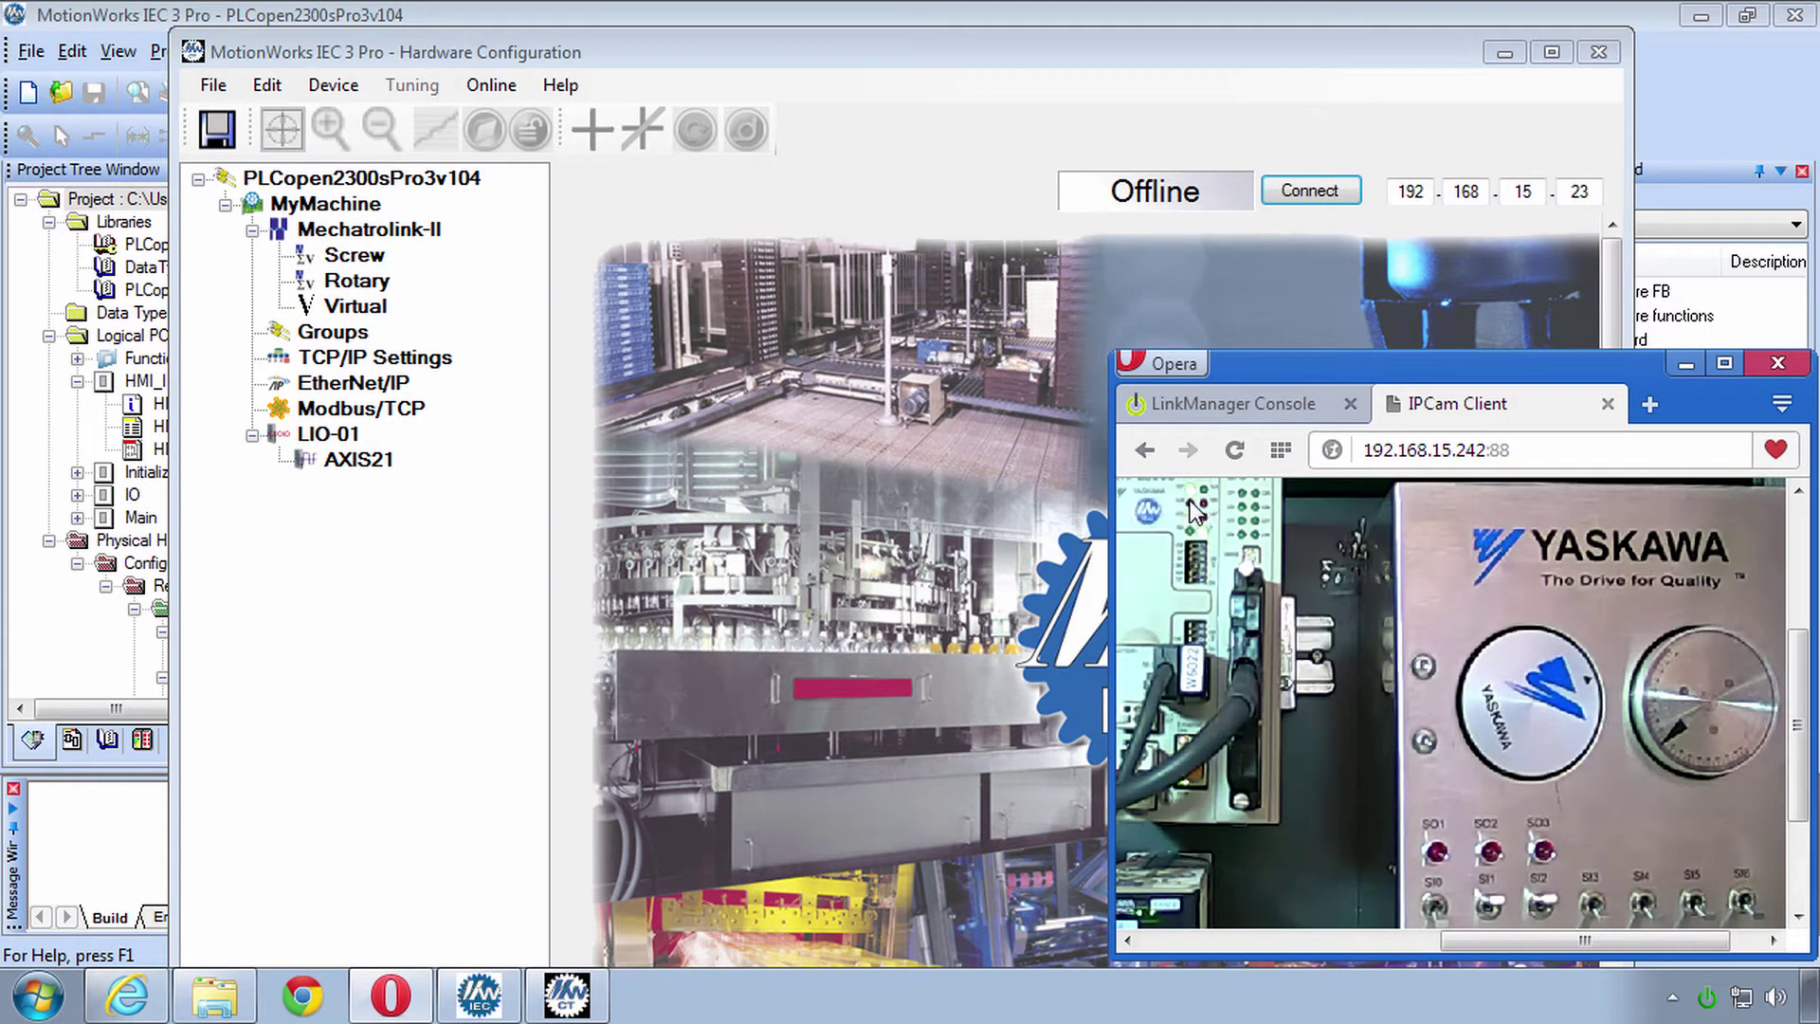
Step: Review the Screw, Rotary and Virtual axis configurations in Hardware Configuration
click(1272, 94)
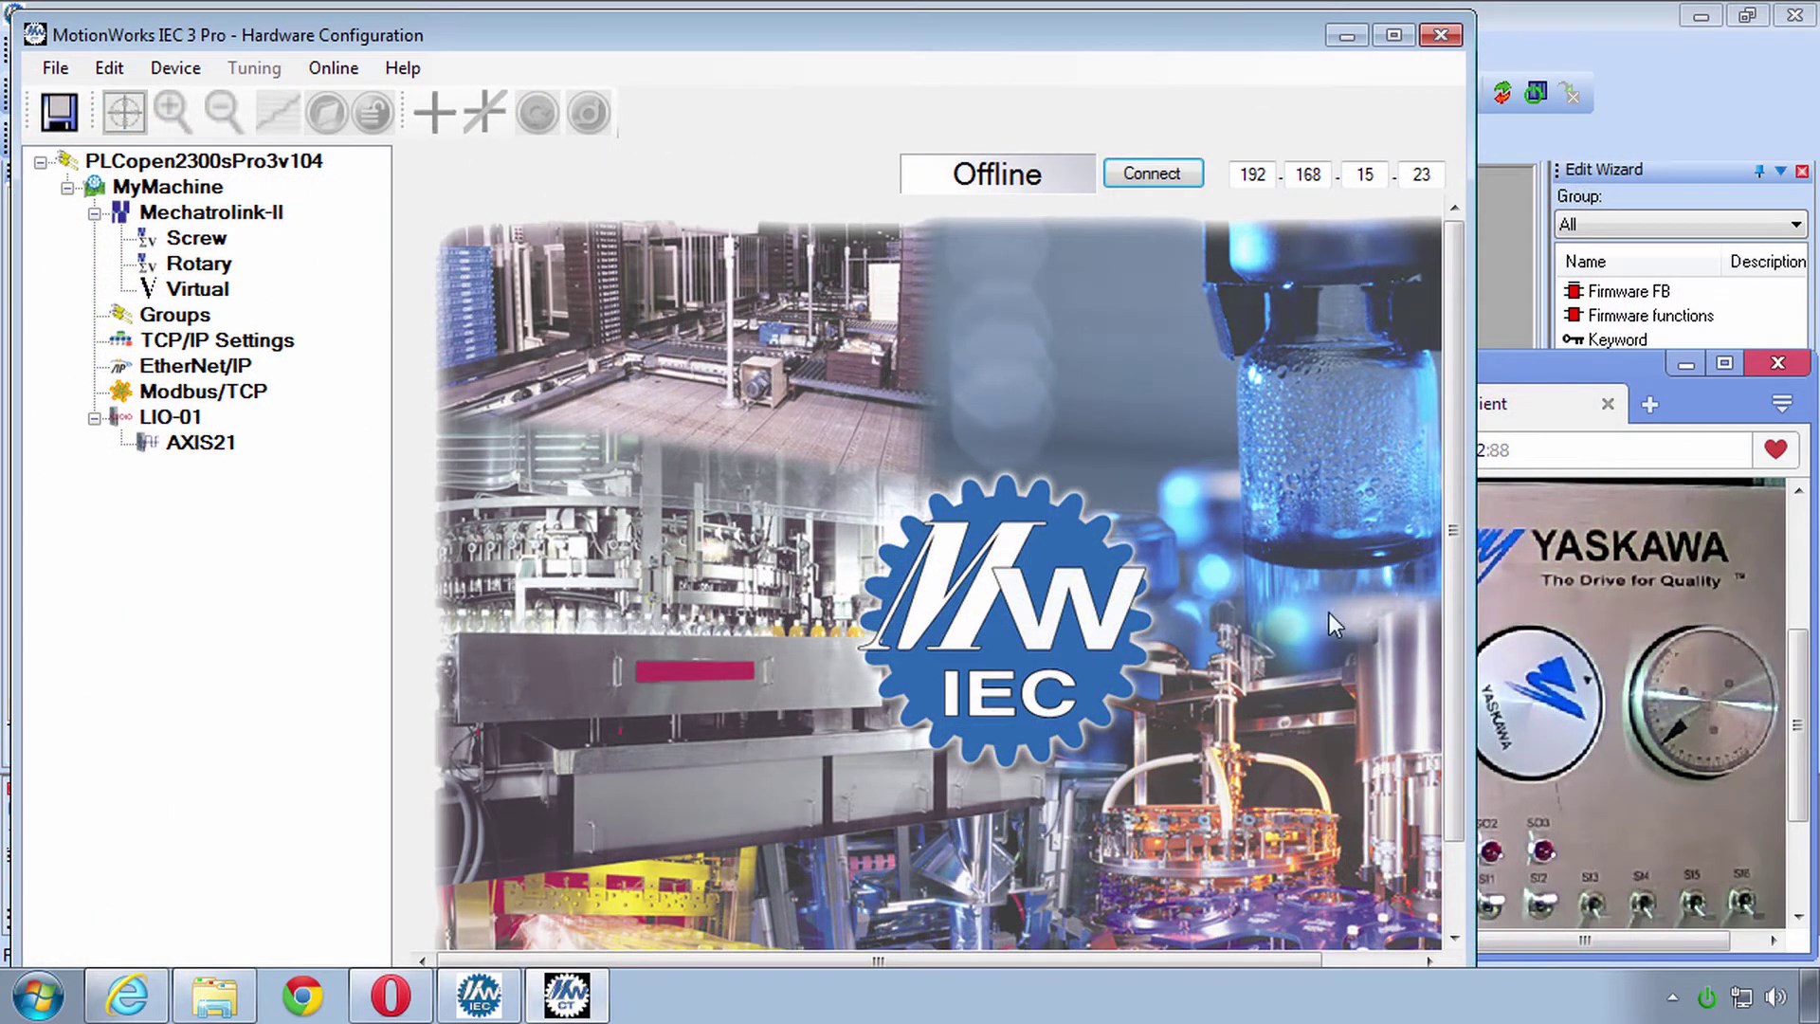
click(207, 239)
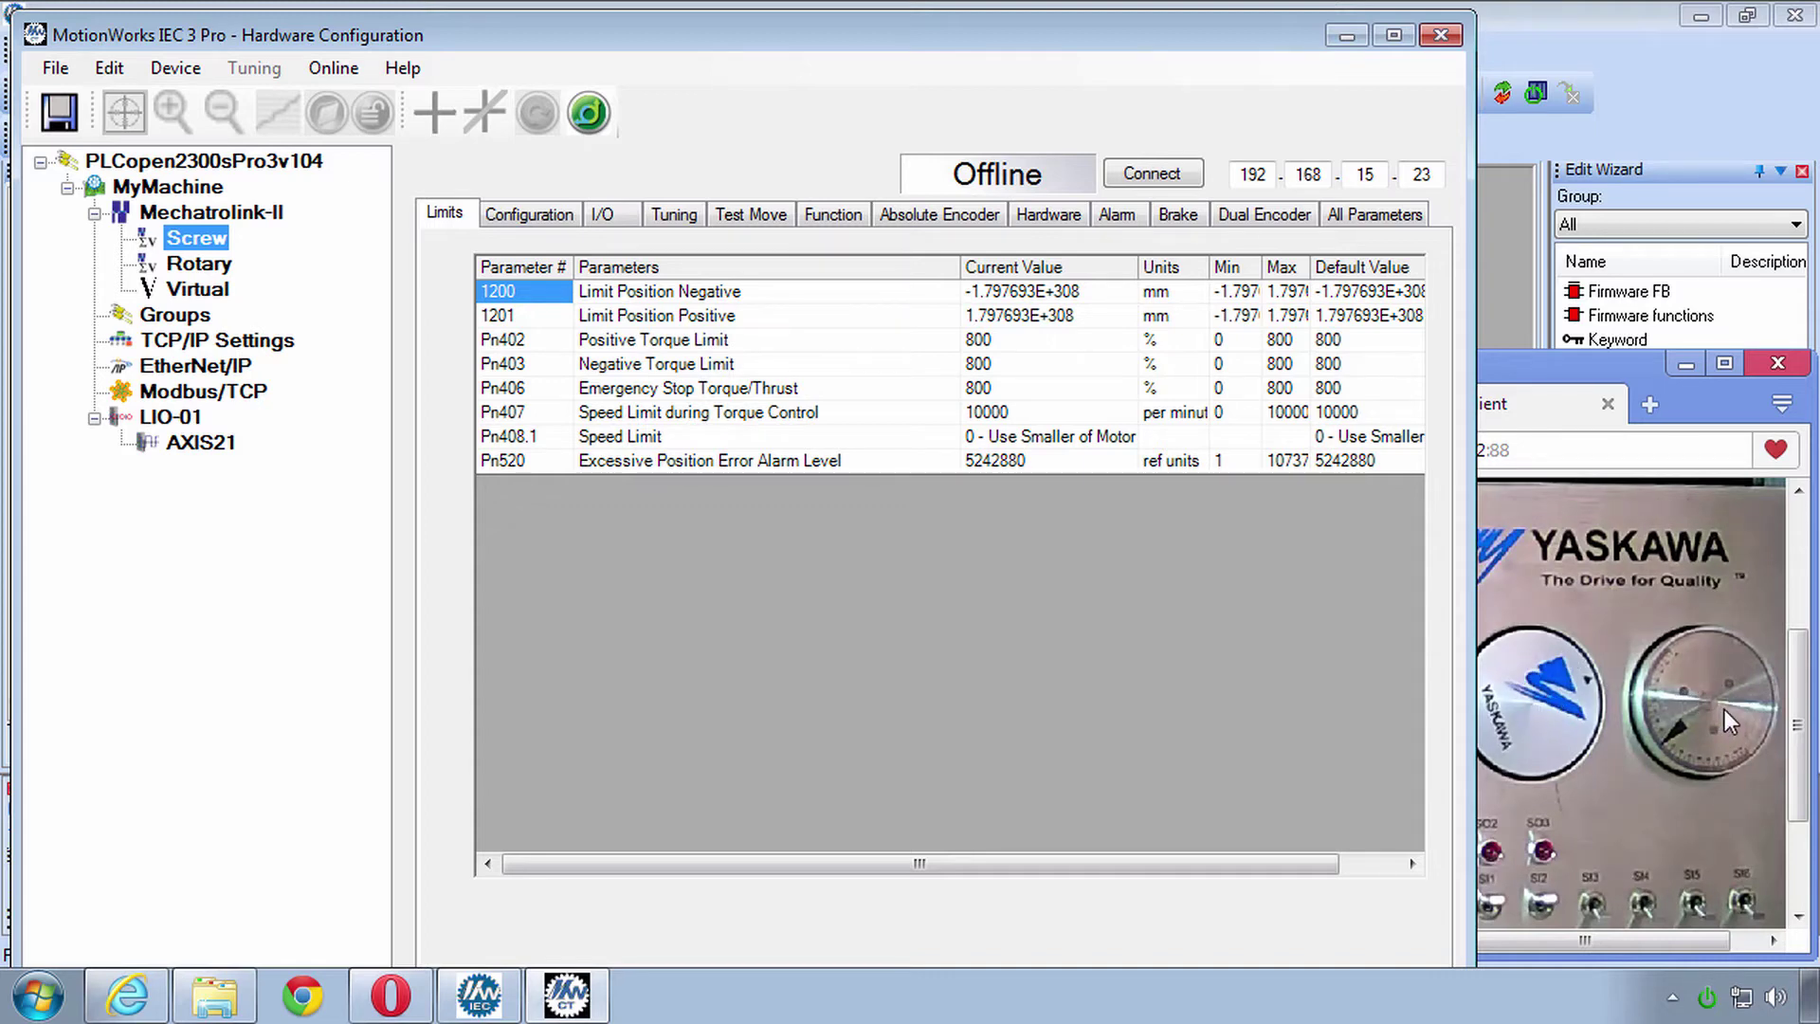
click(533, 215)
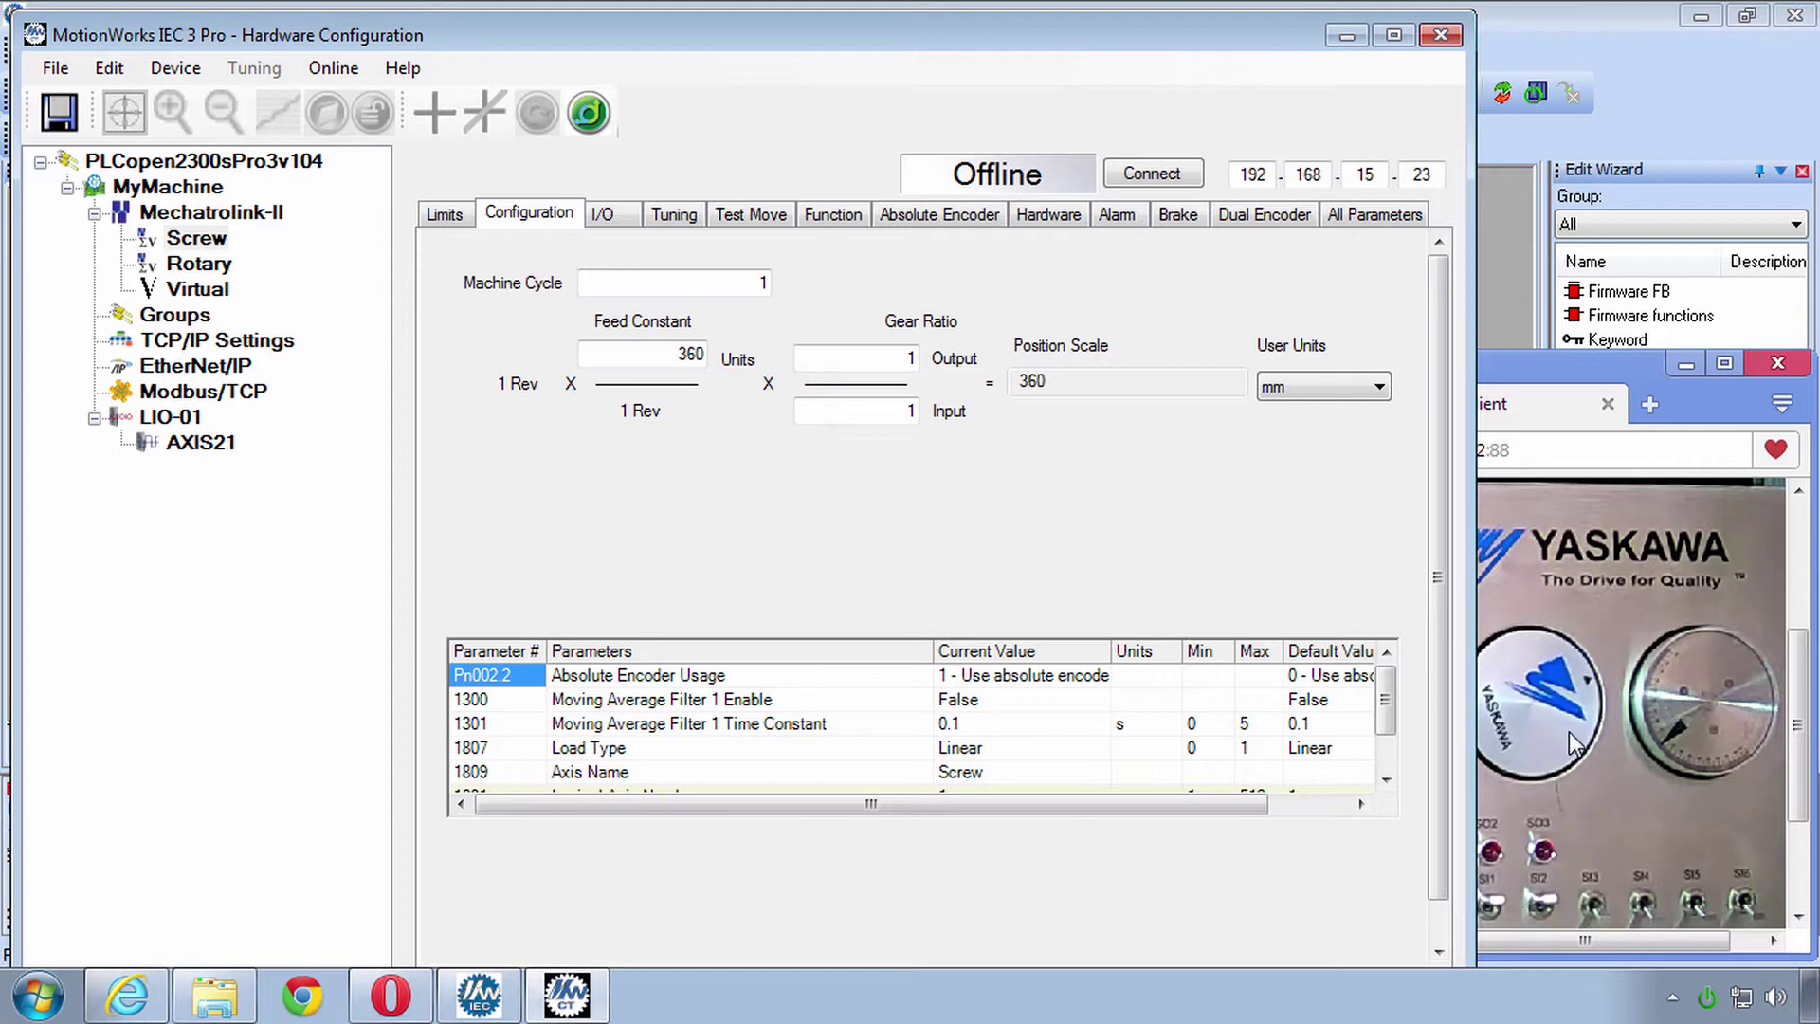
click(199, 264)
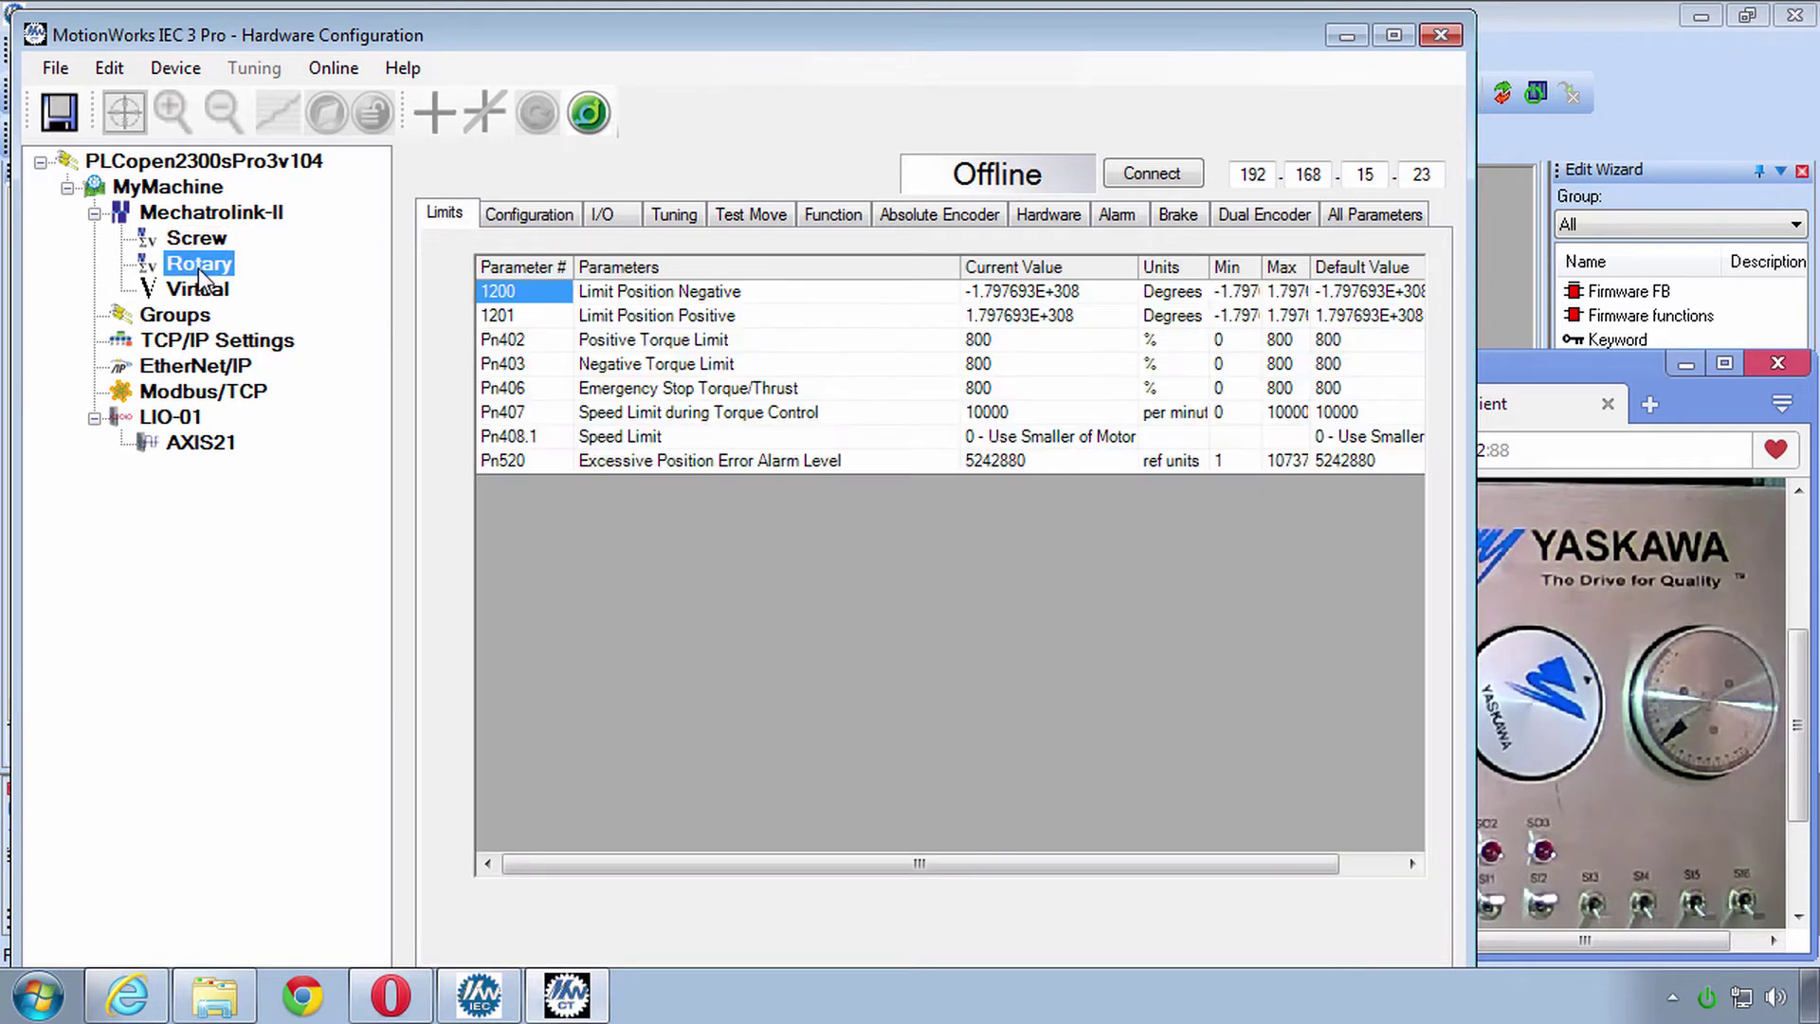
click(541, 218)
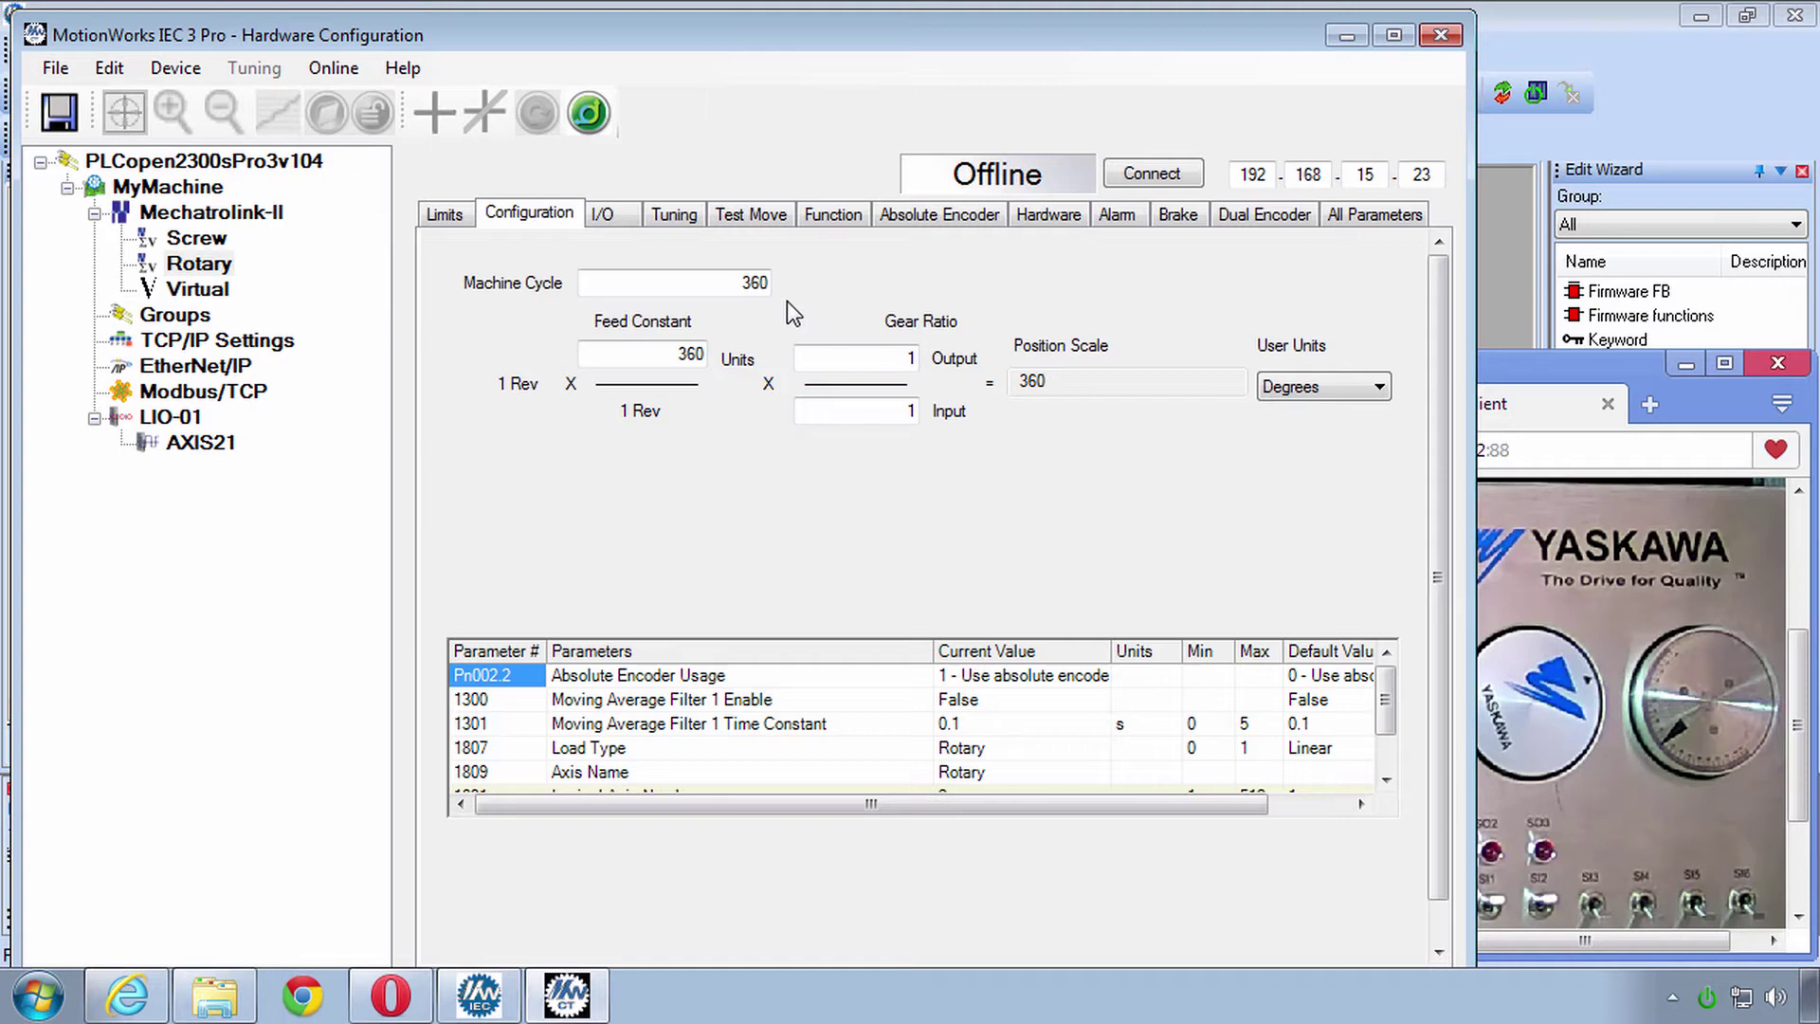
click(211, 290)
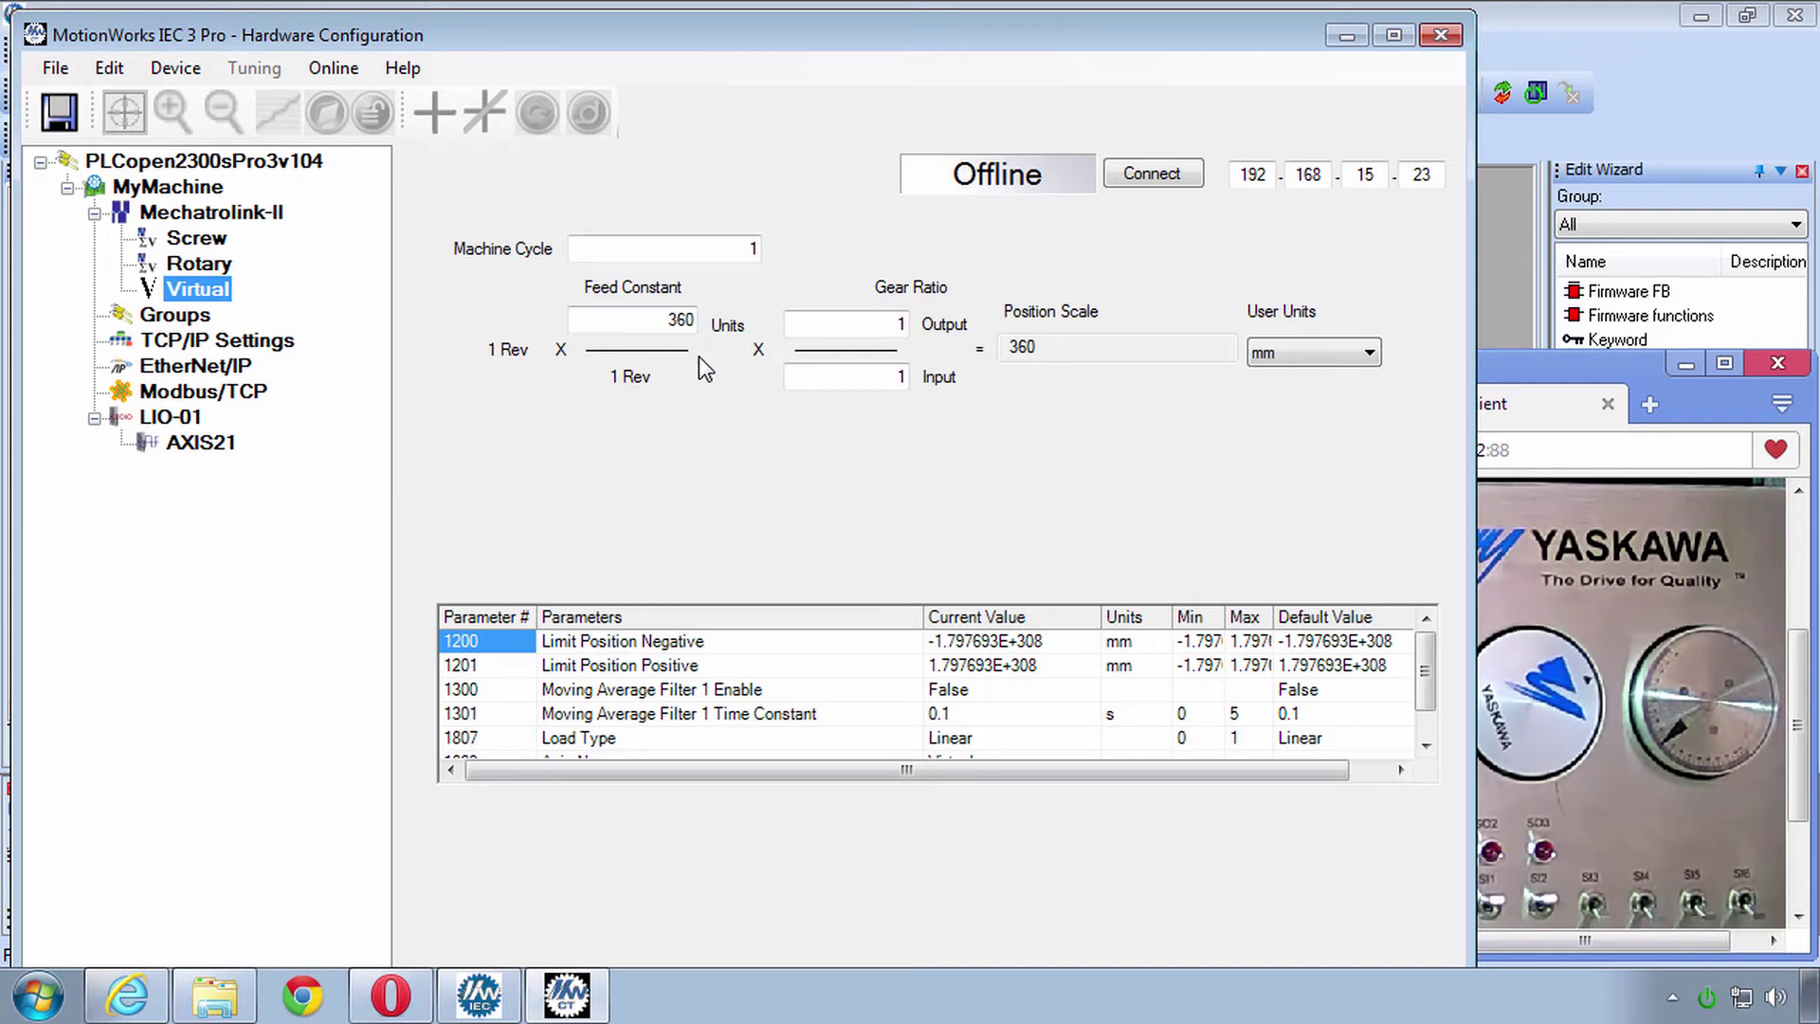
Step: Review the Screw axis I/O and absolute encoder parameters, widening Current Value to read Pn002.2 and Pn205
click(207, 236)
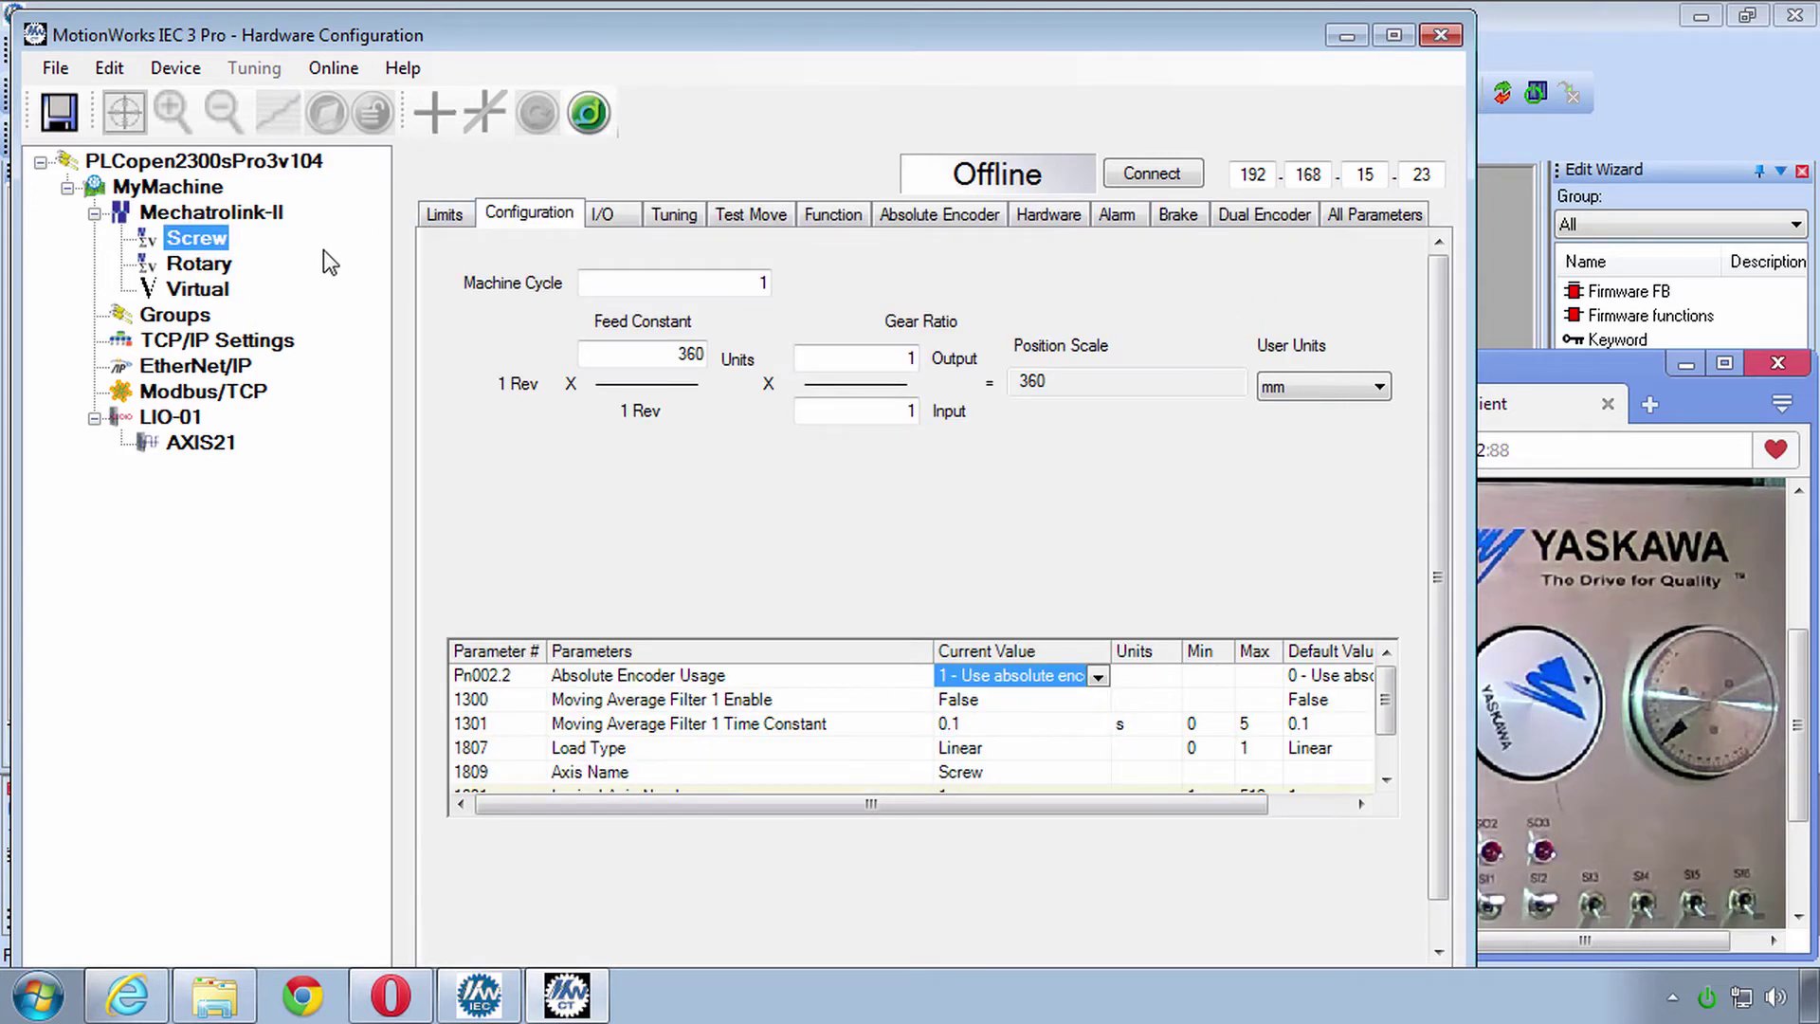
click(610, 214)
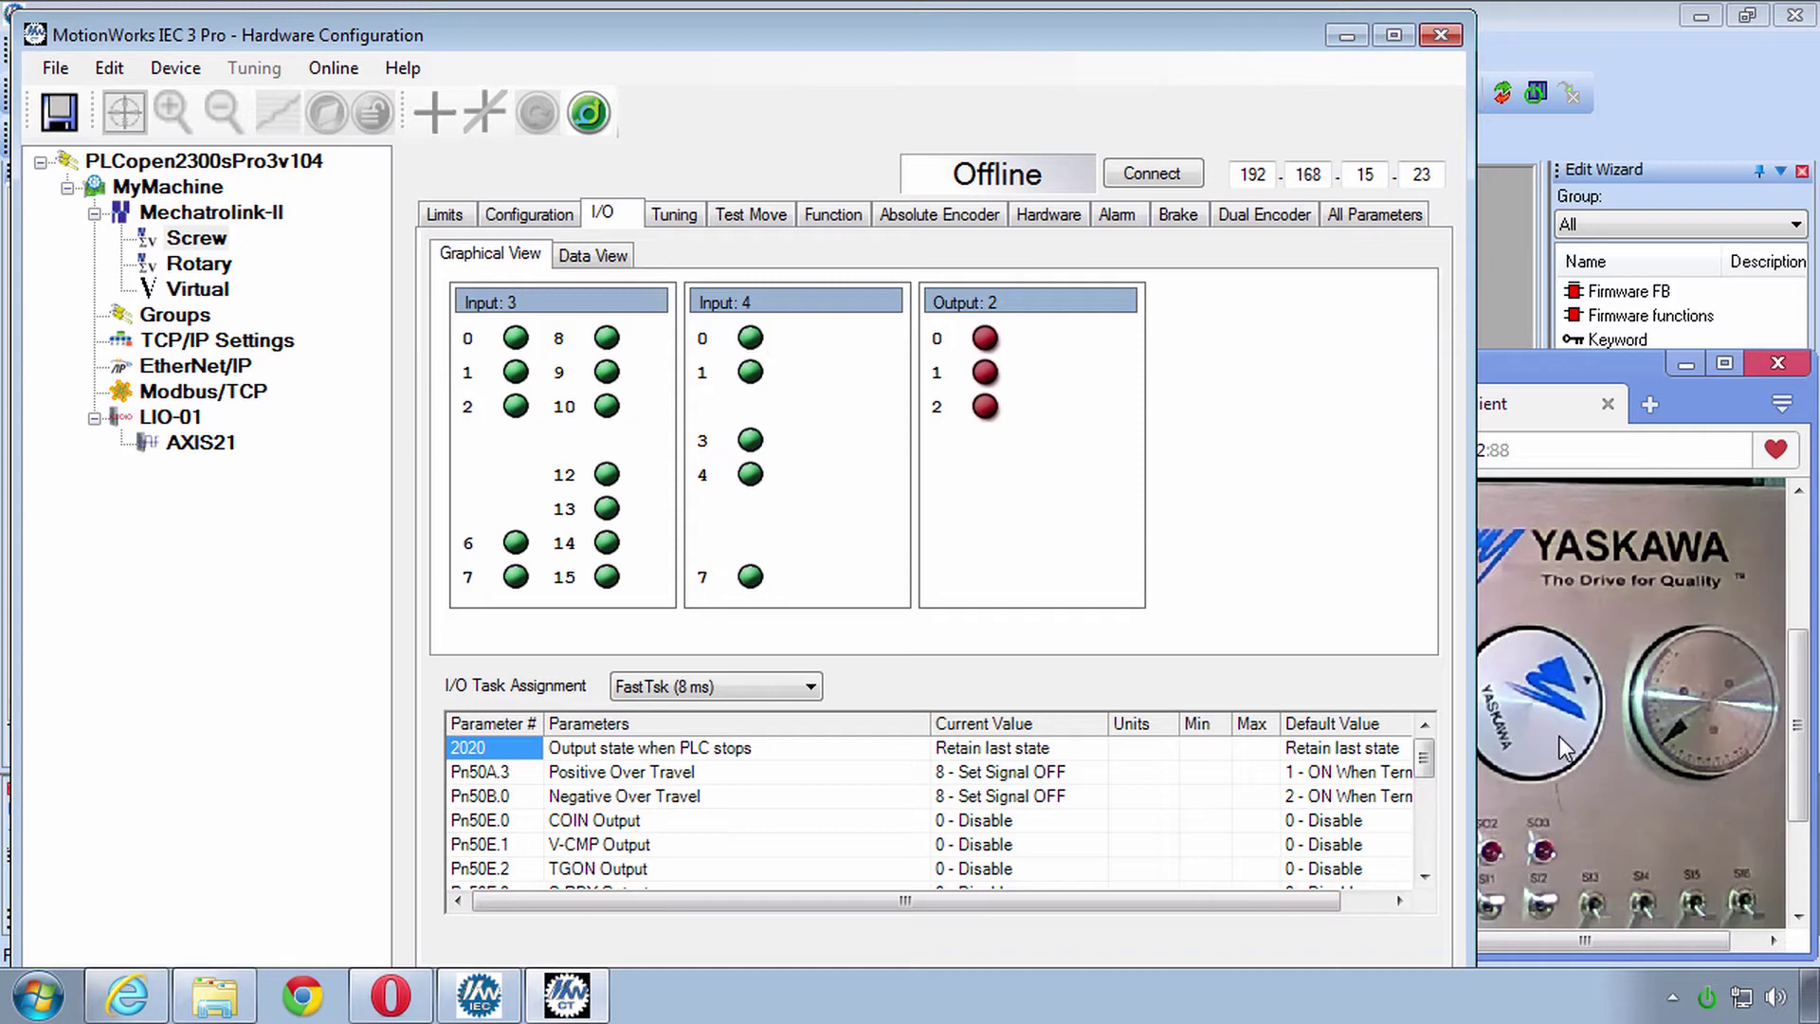
click(929, 214)
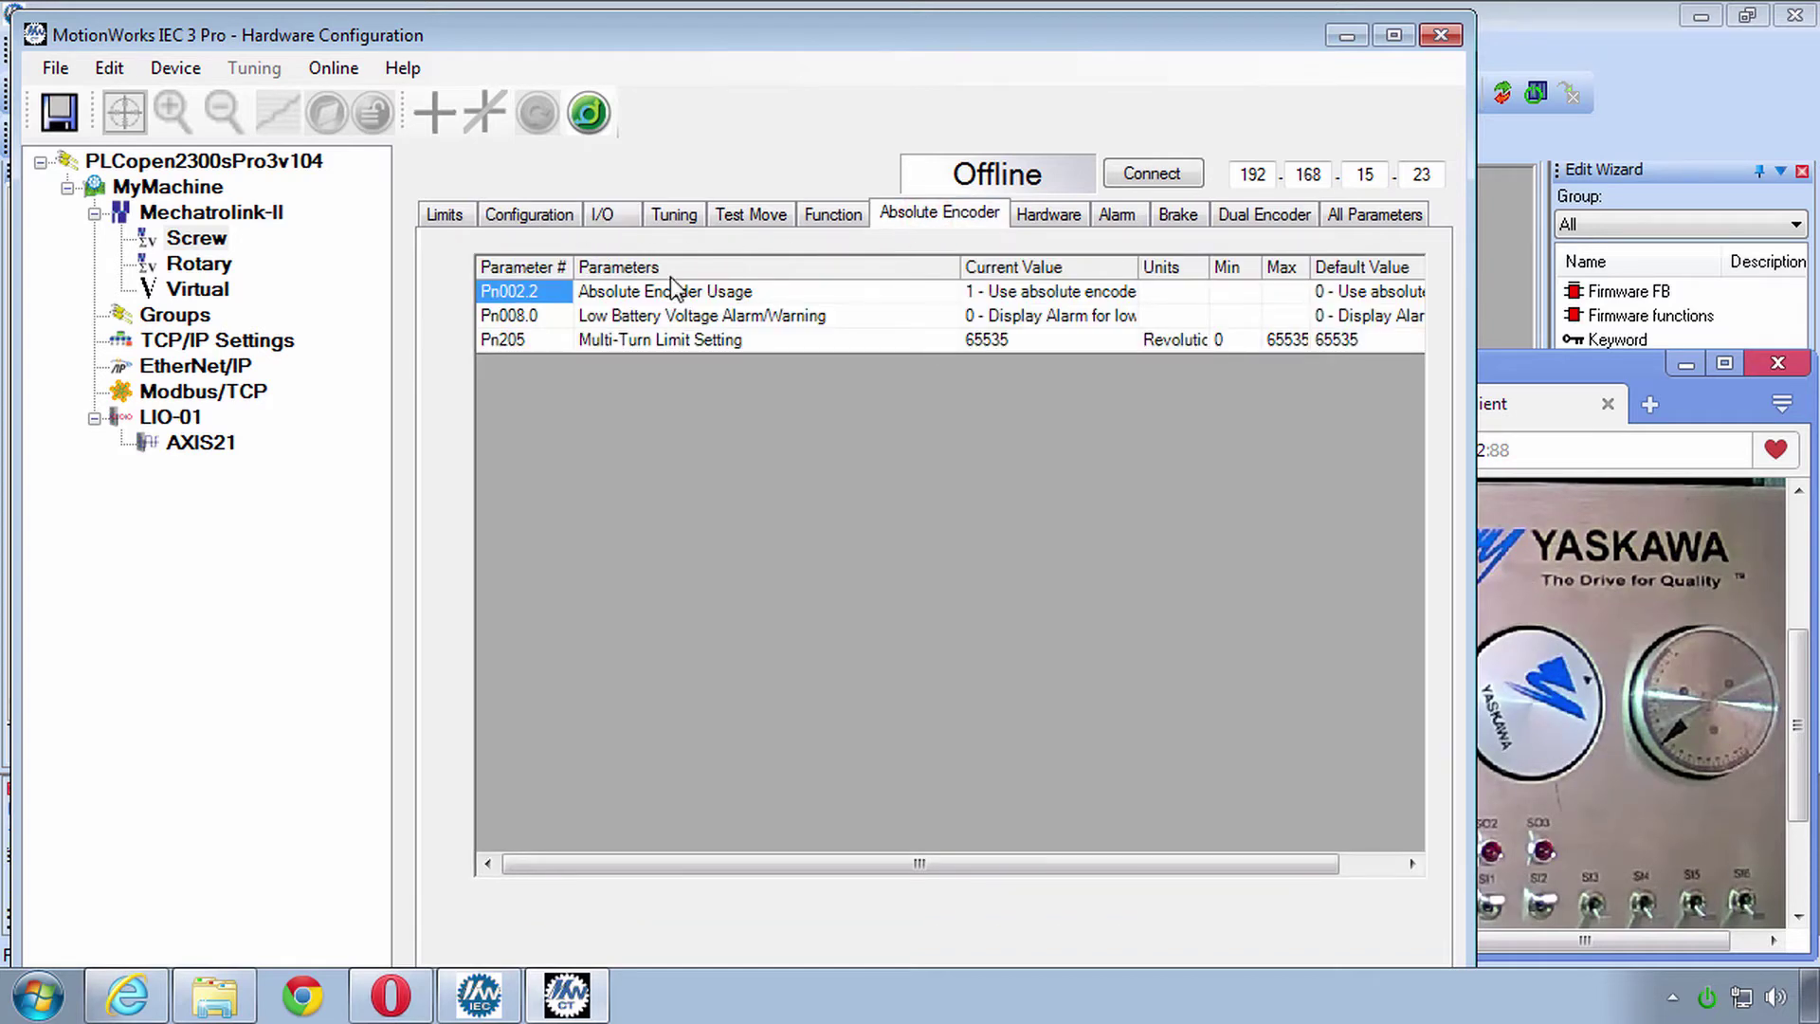
drag(1138, 267, 1316, 284)
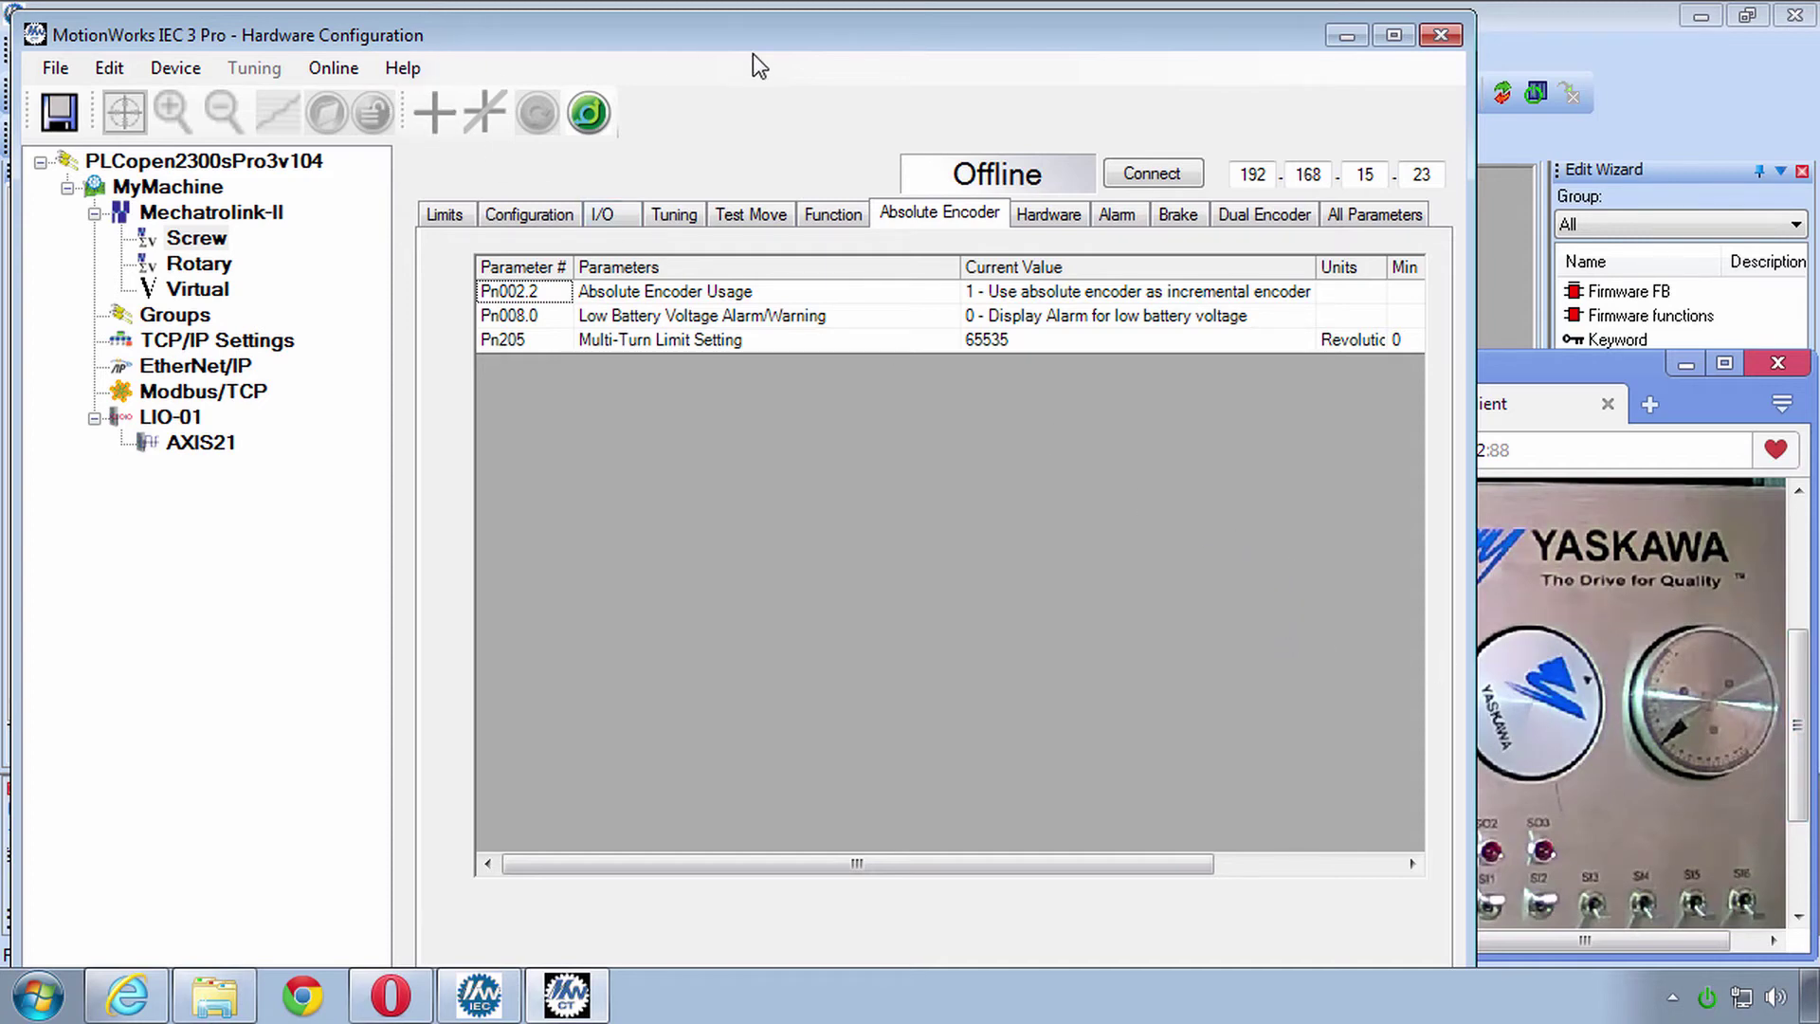
click(1443, 38)
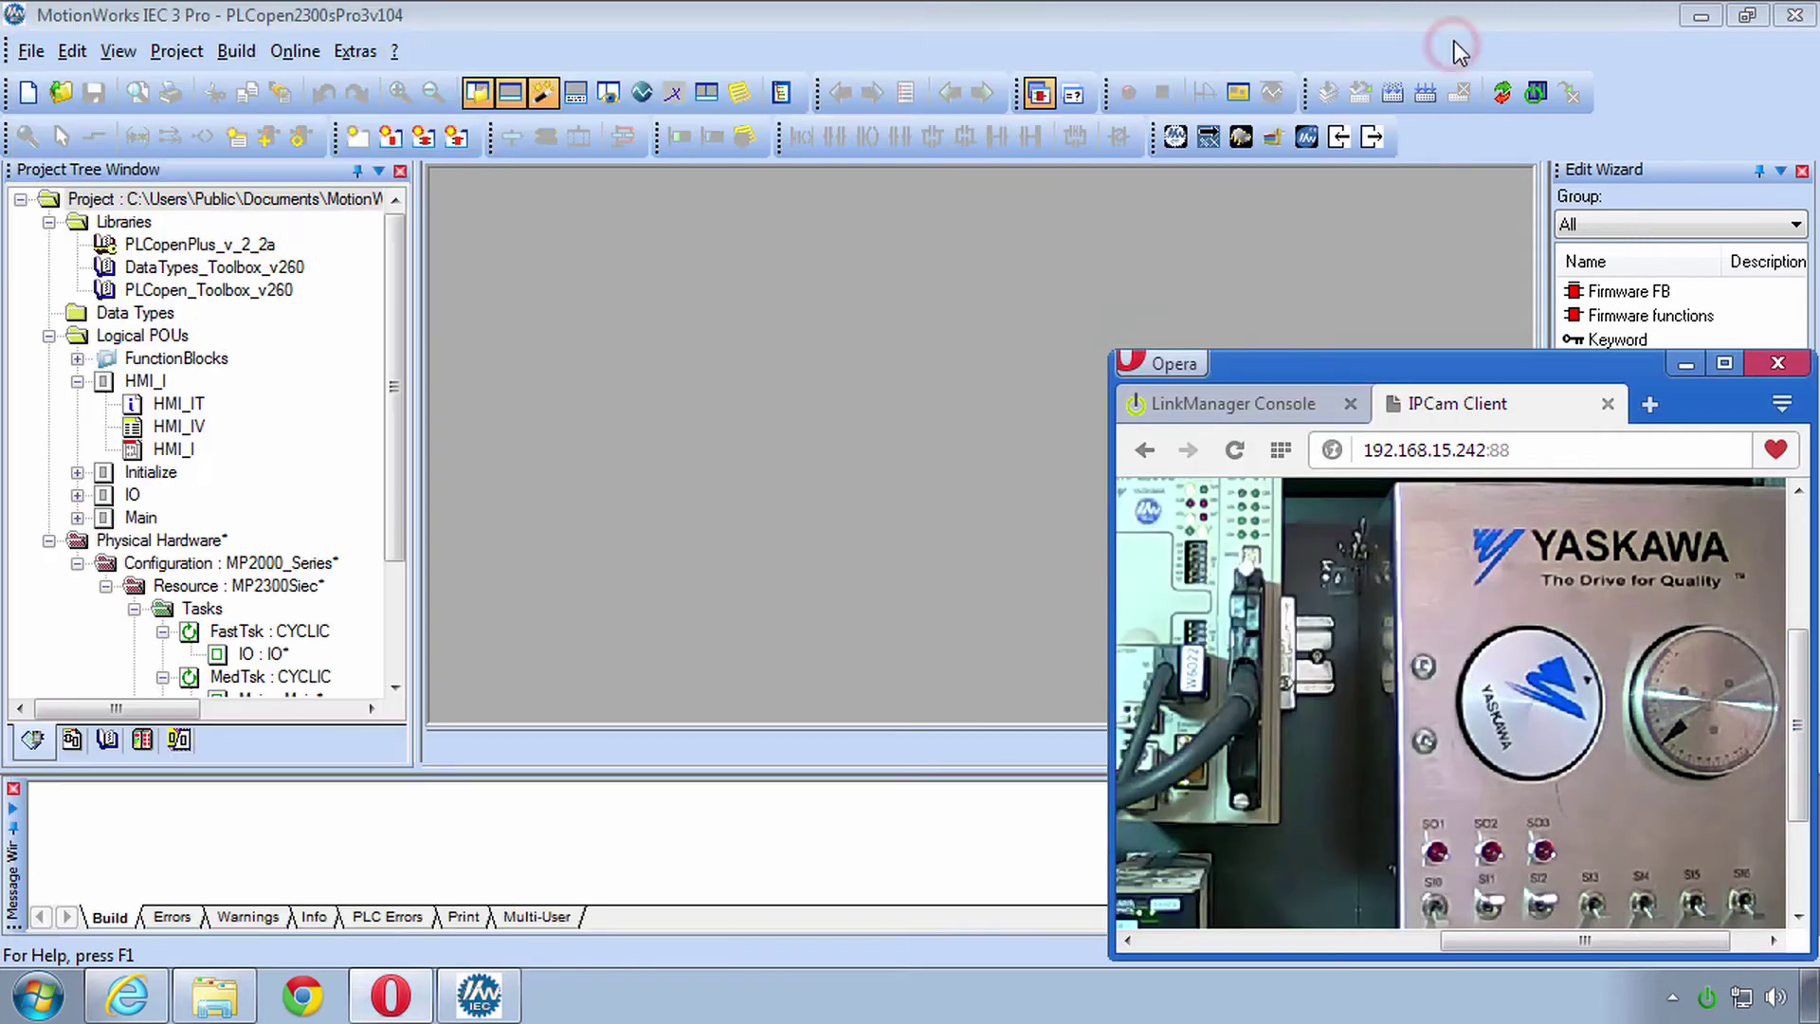
click(764, 362)
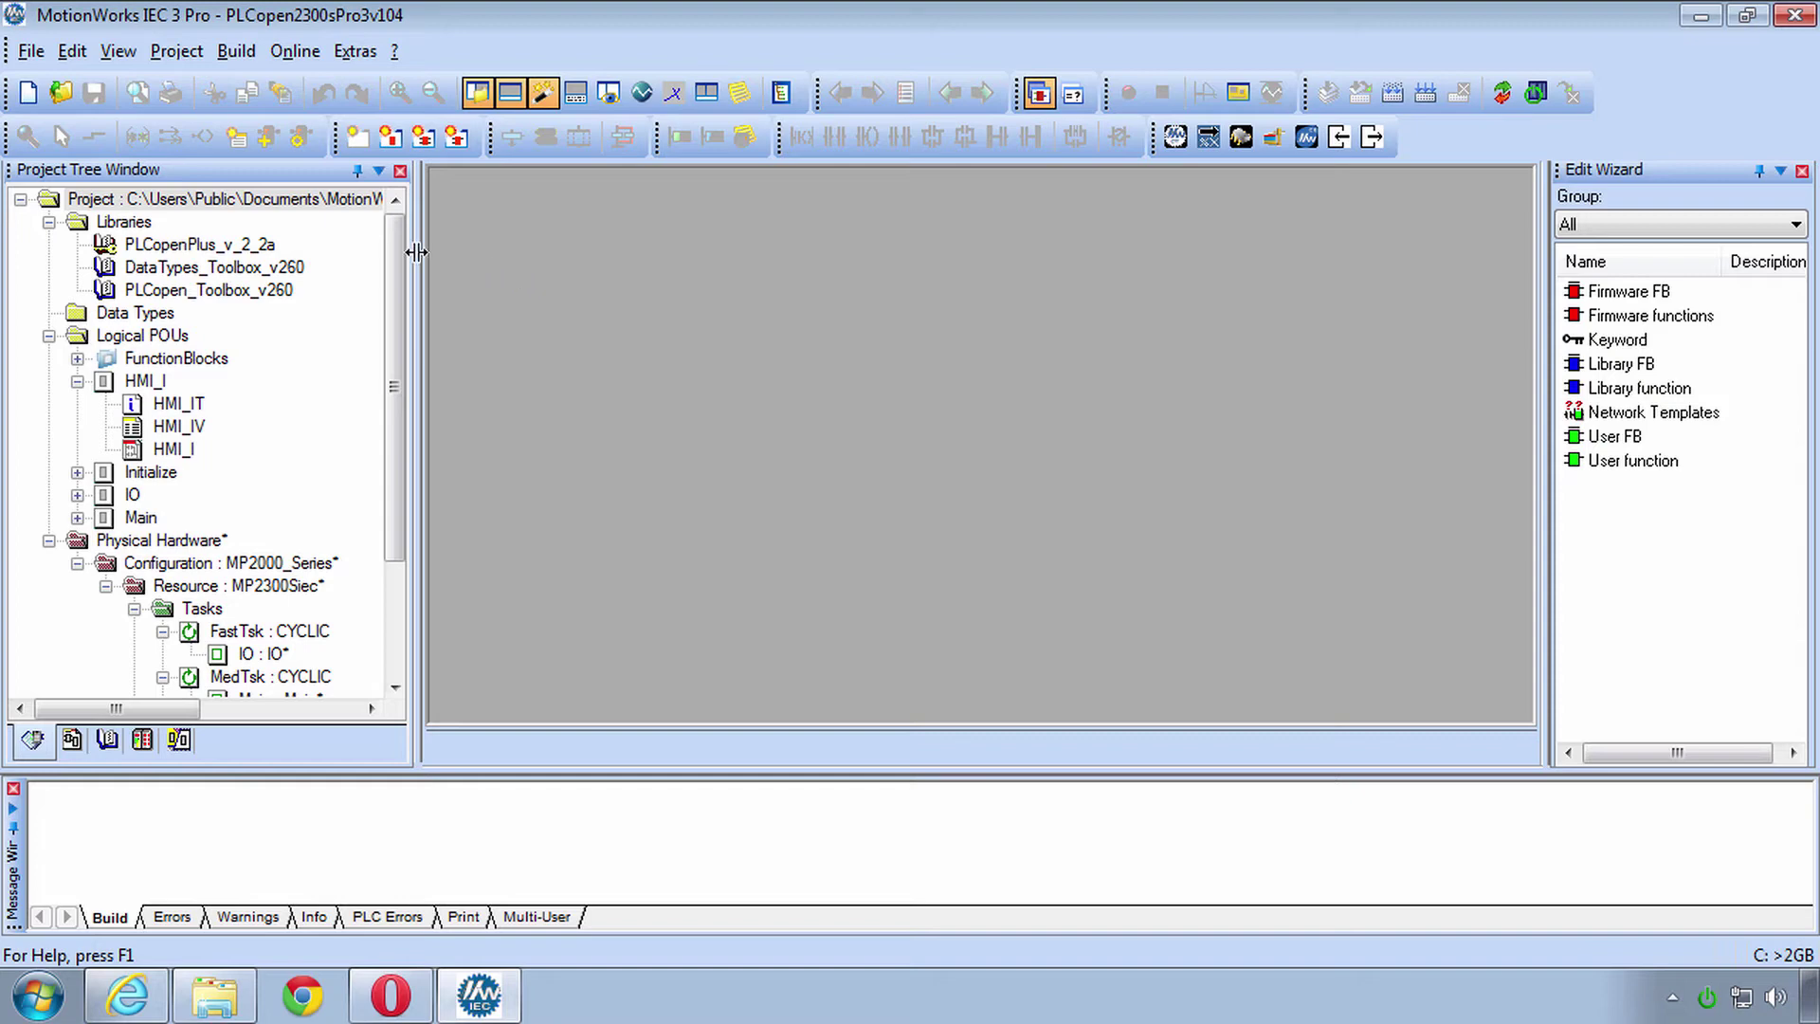
click(35, 50)
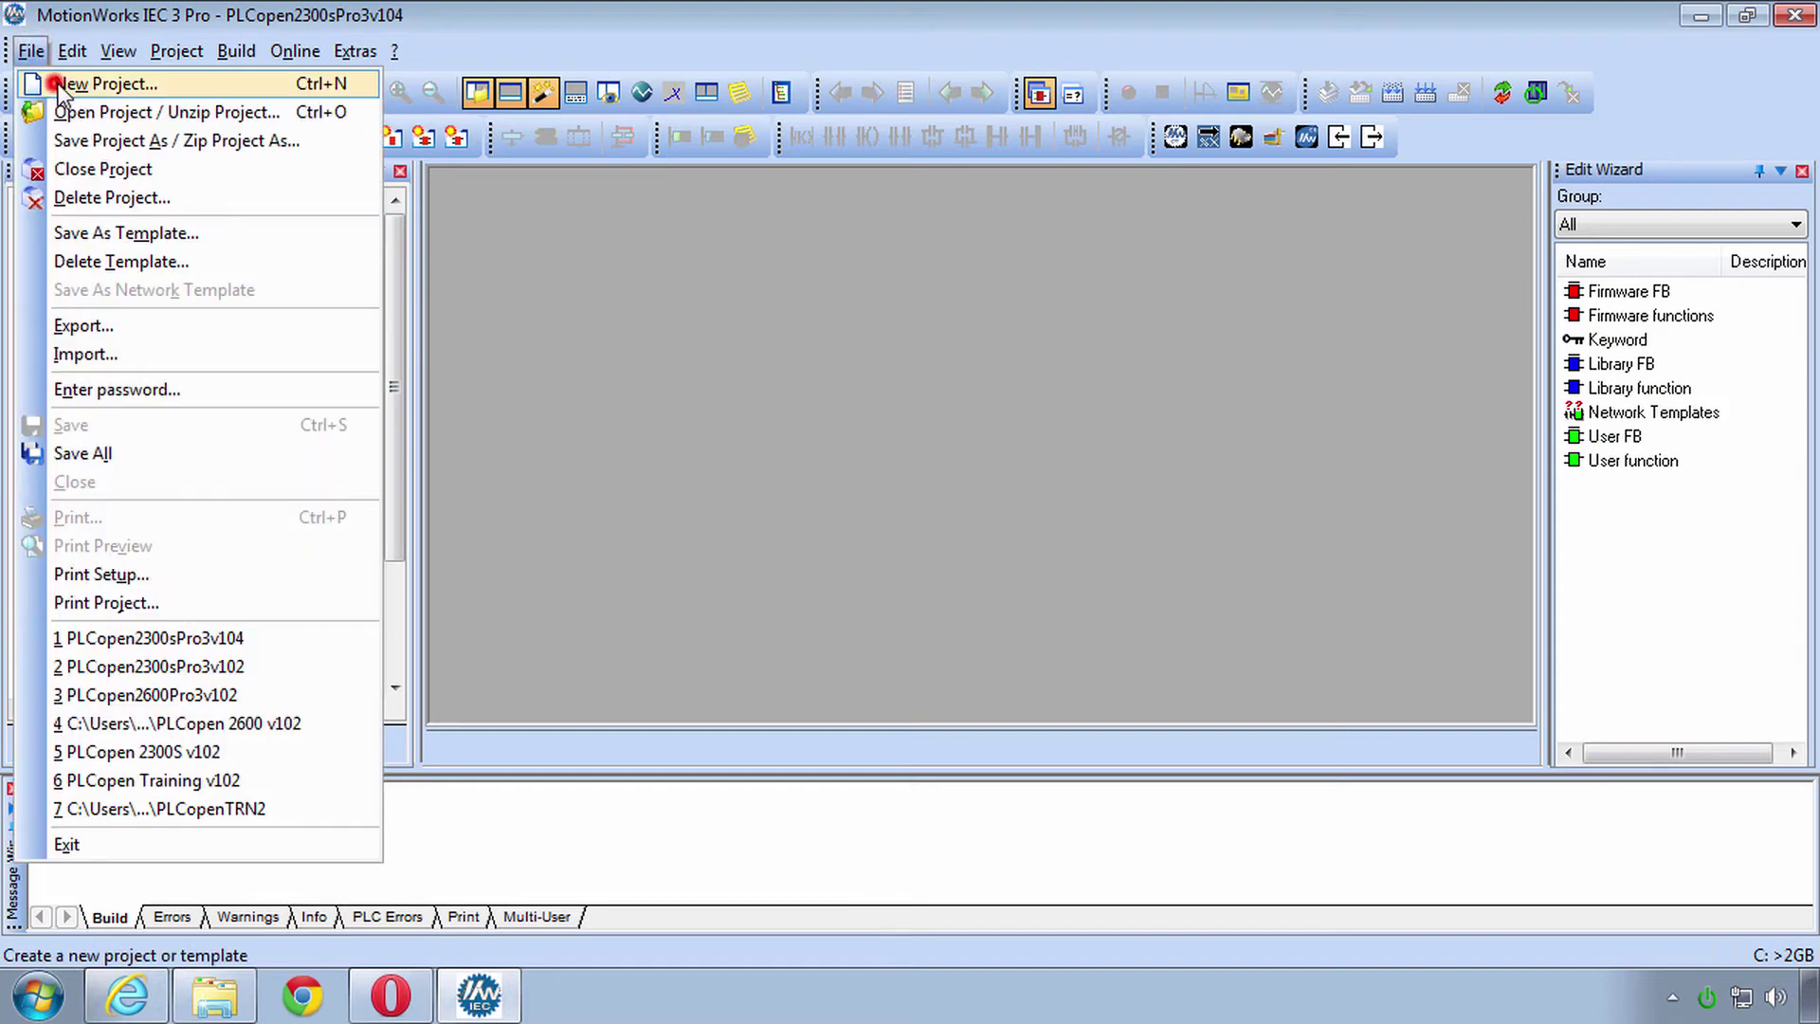
click(56, 85)
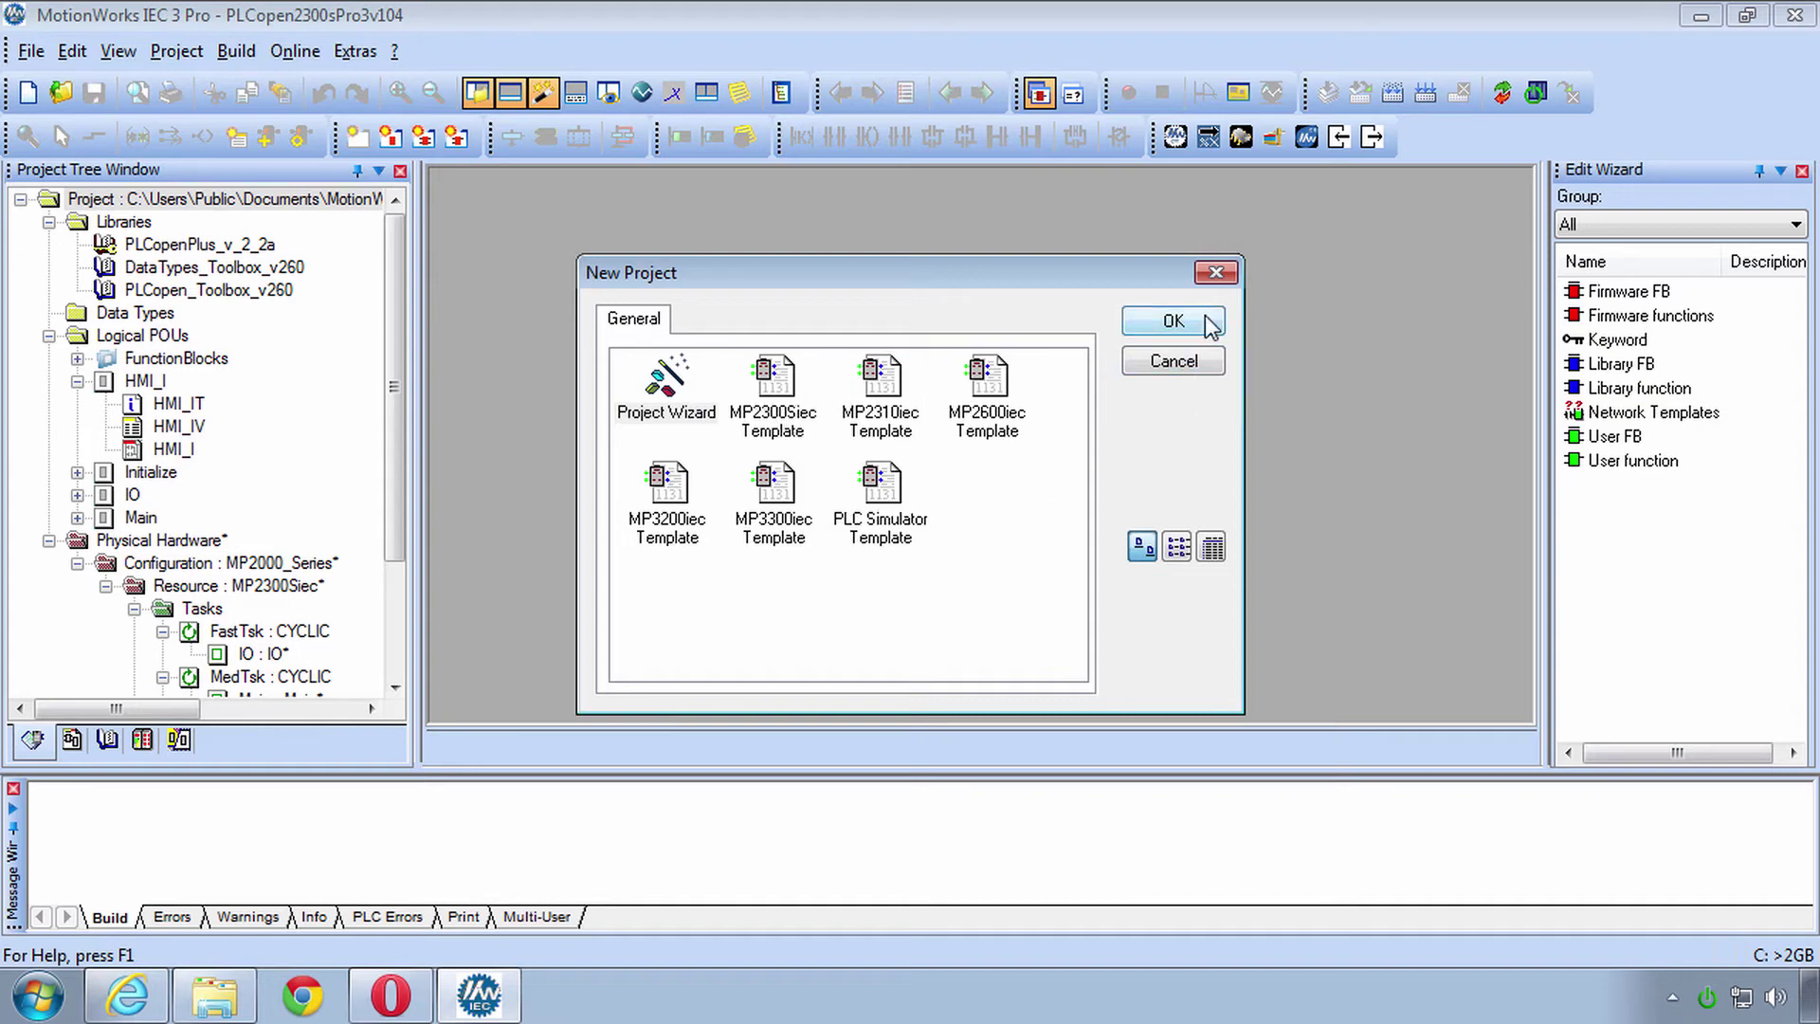
click(1216, 273)
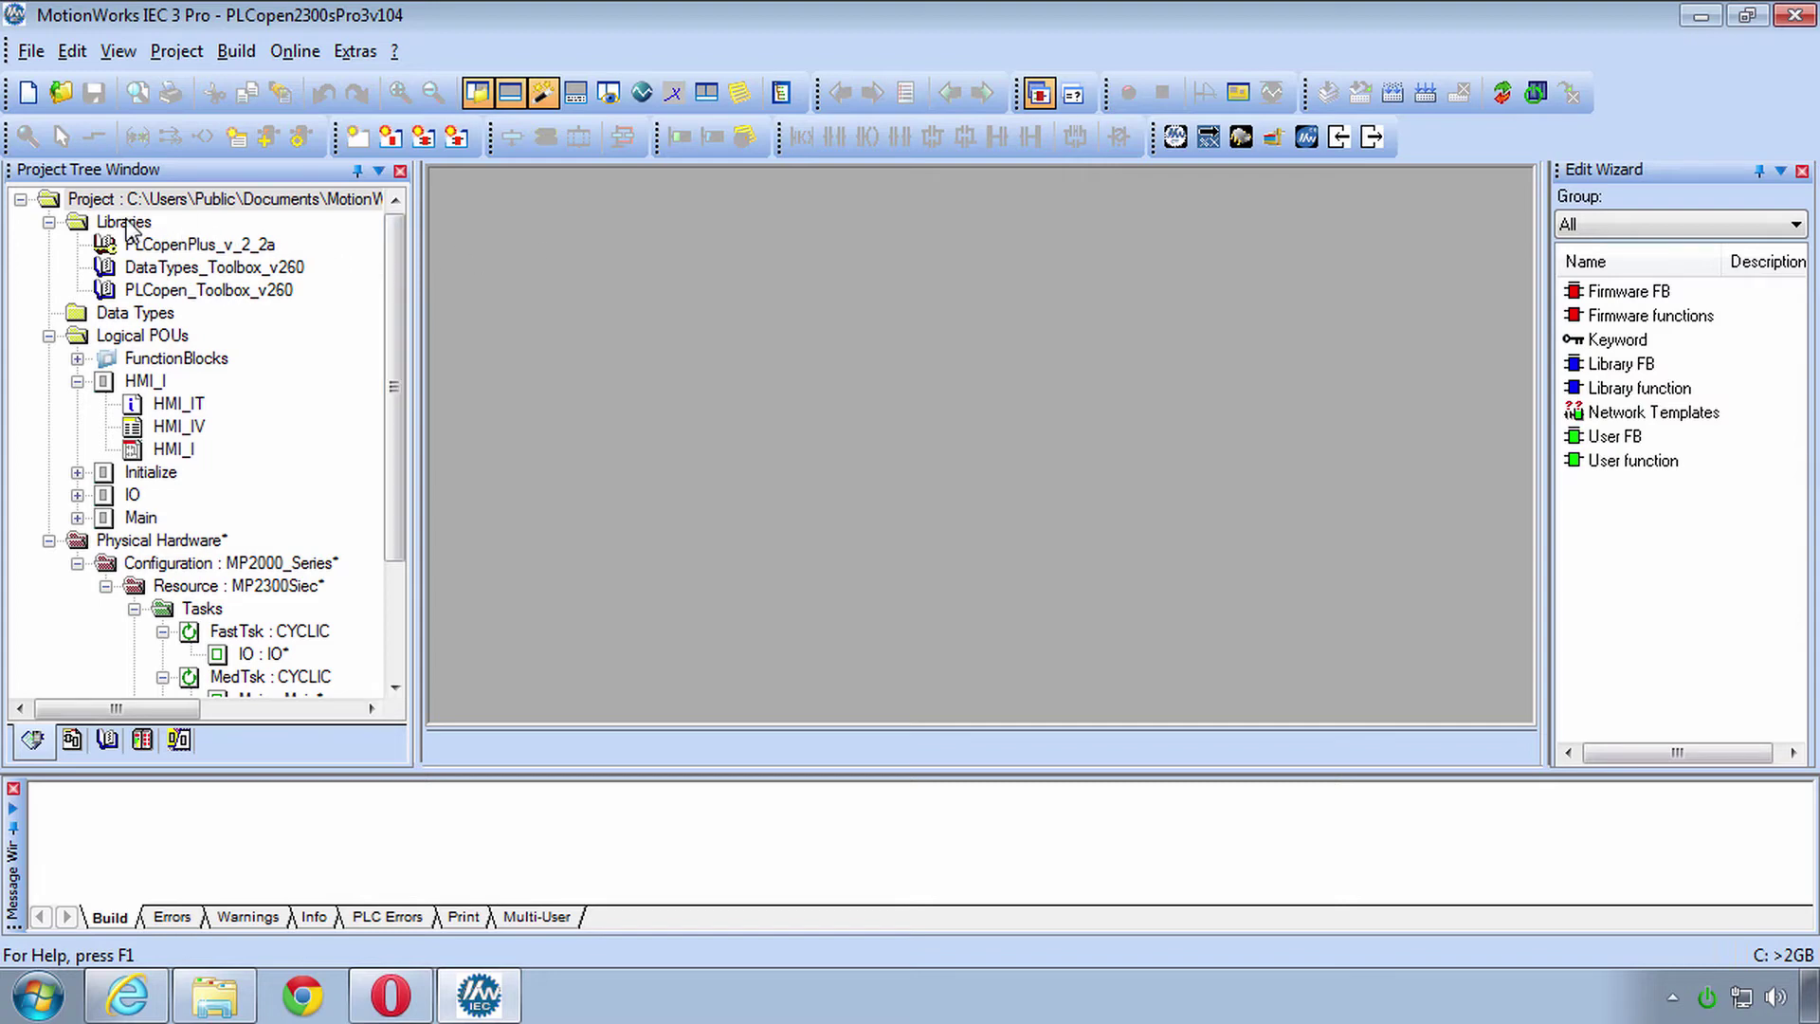
click(171, 245)
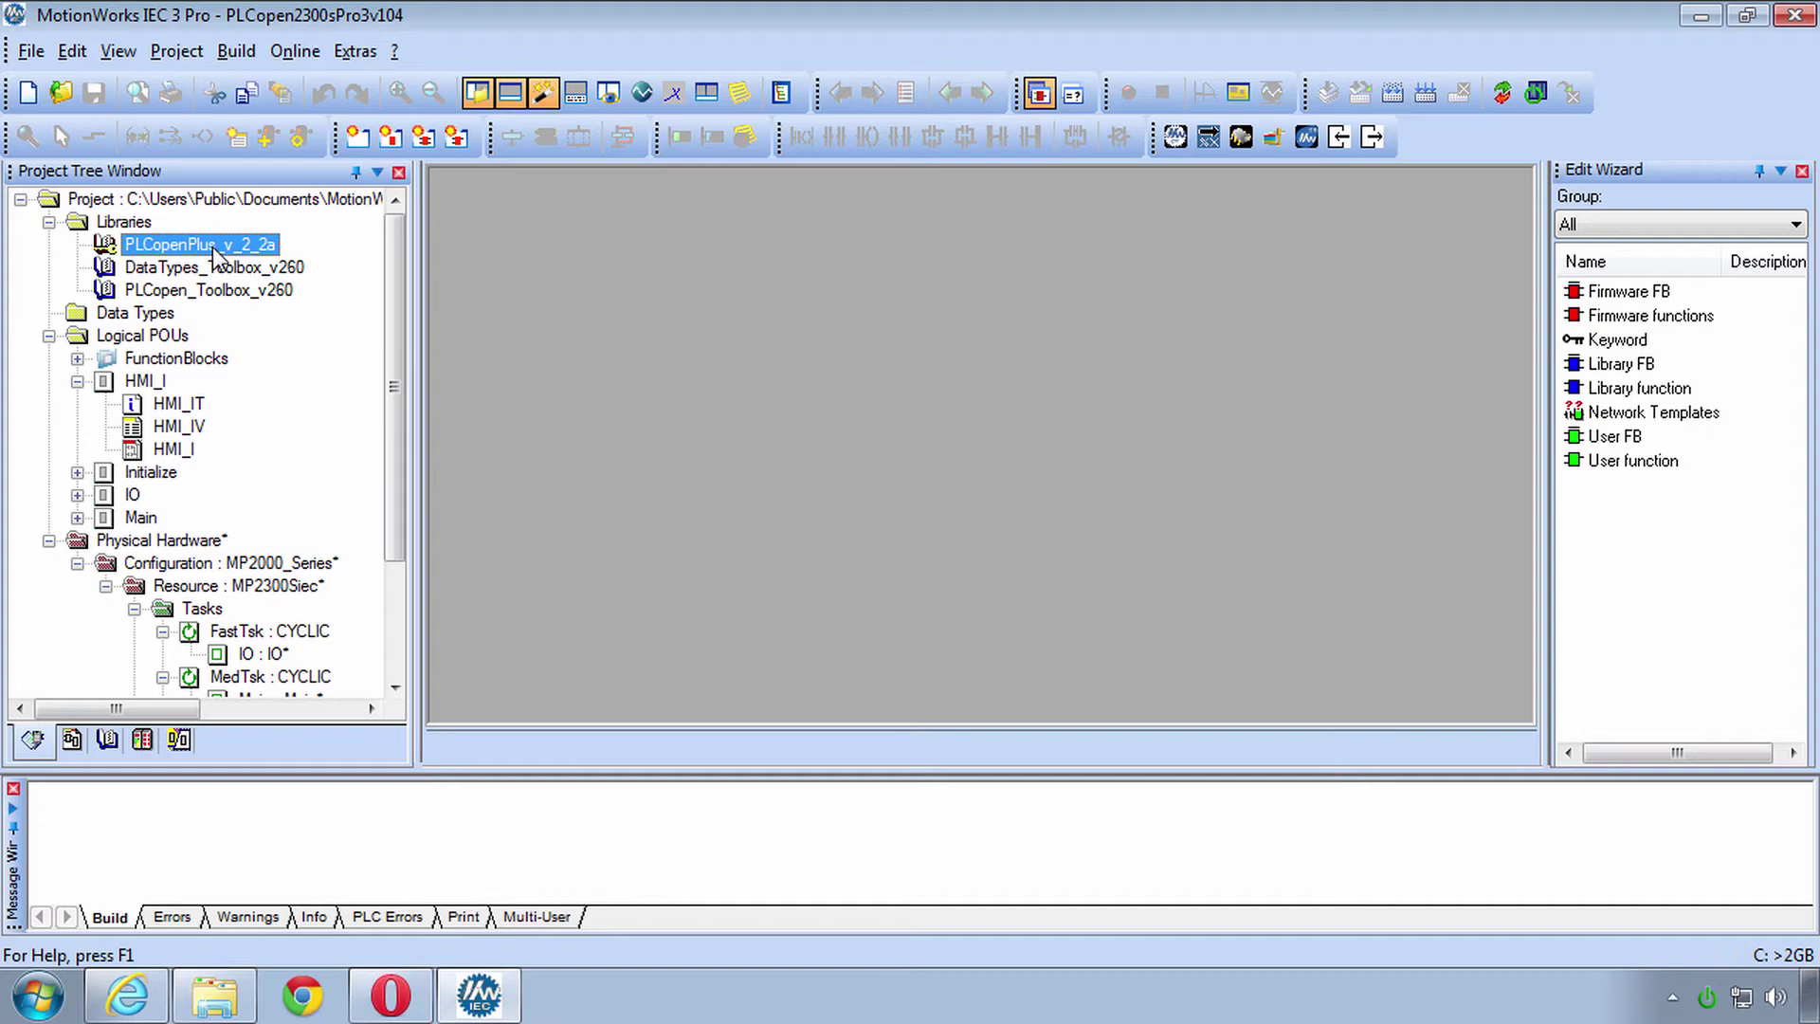
click(256, 268)
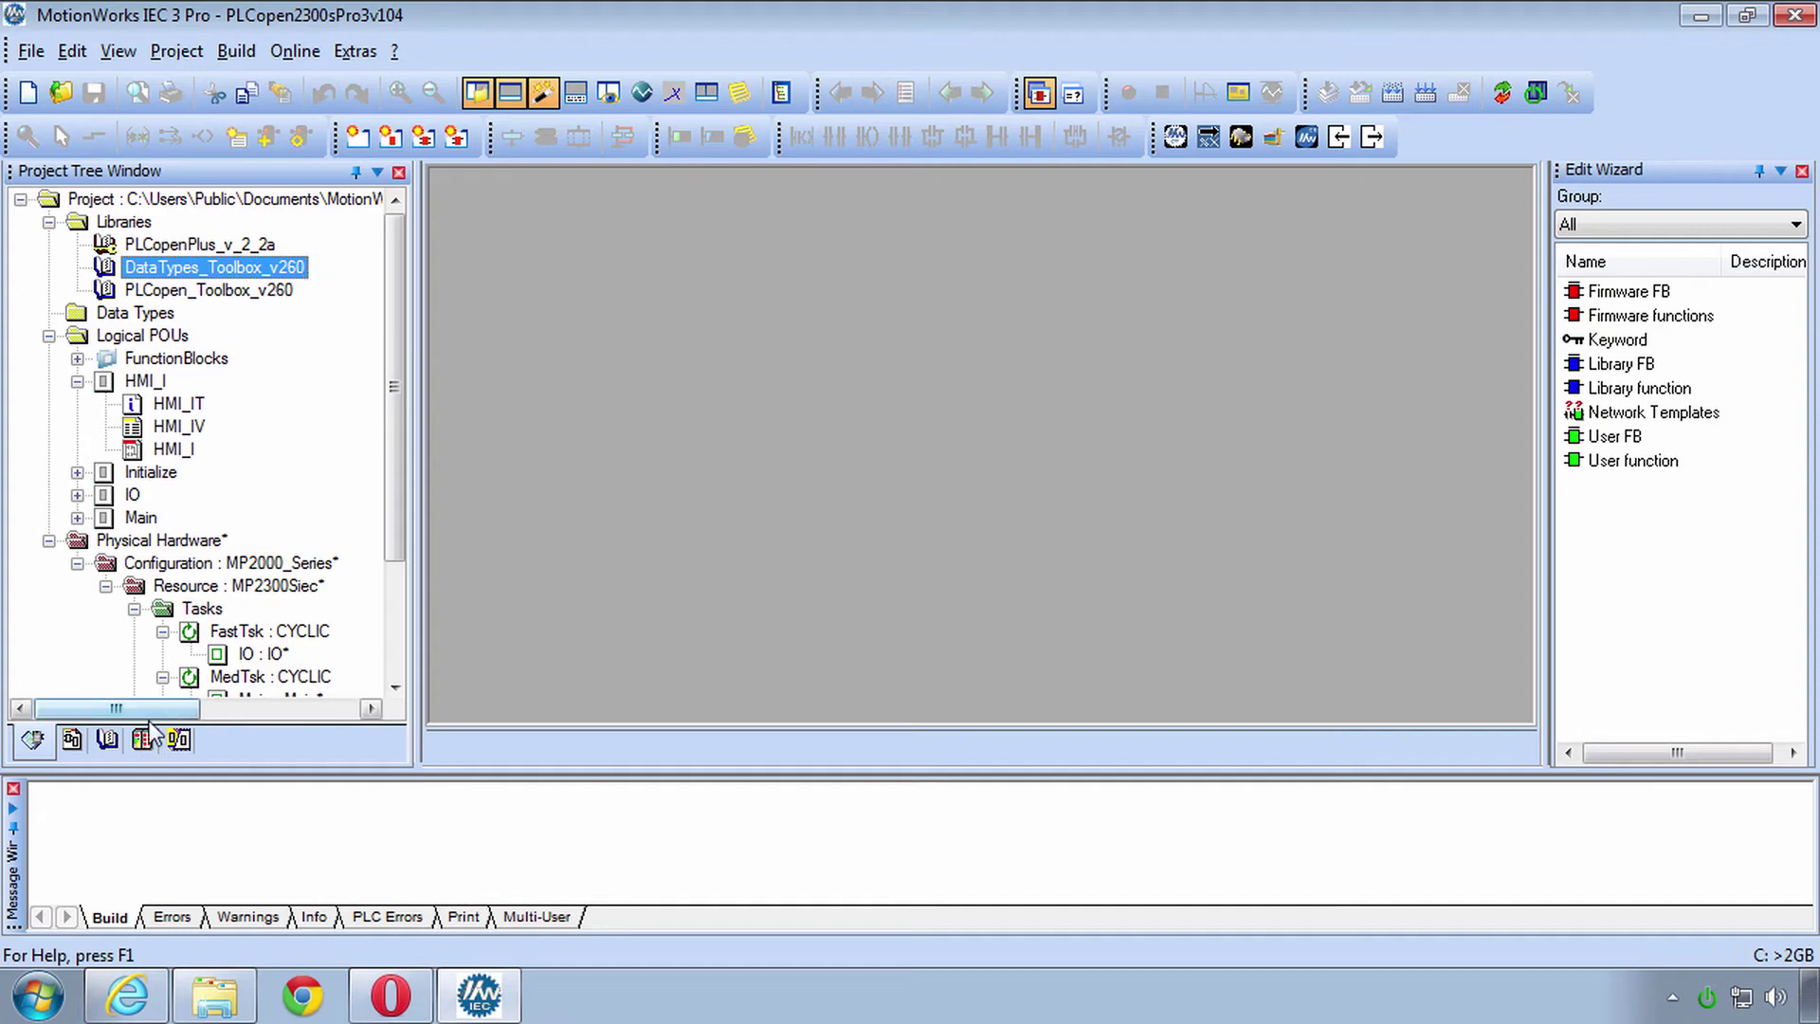
click(107, 739)
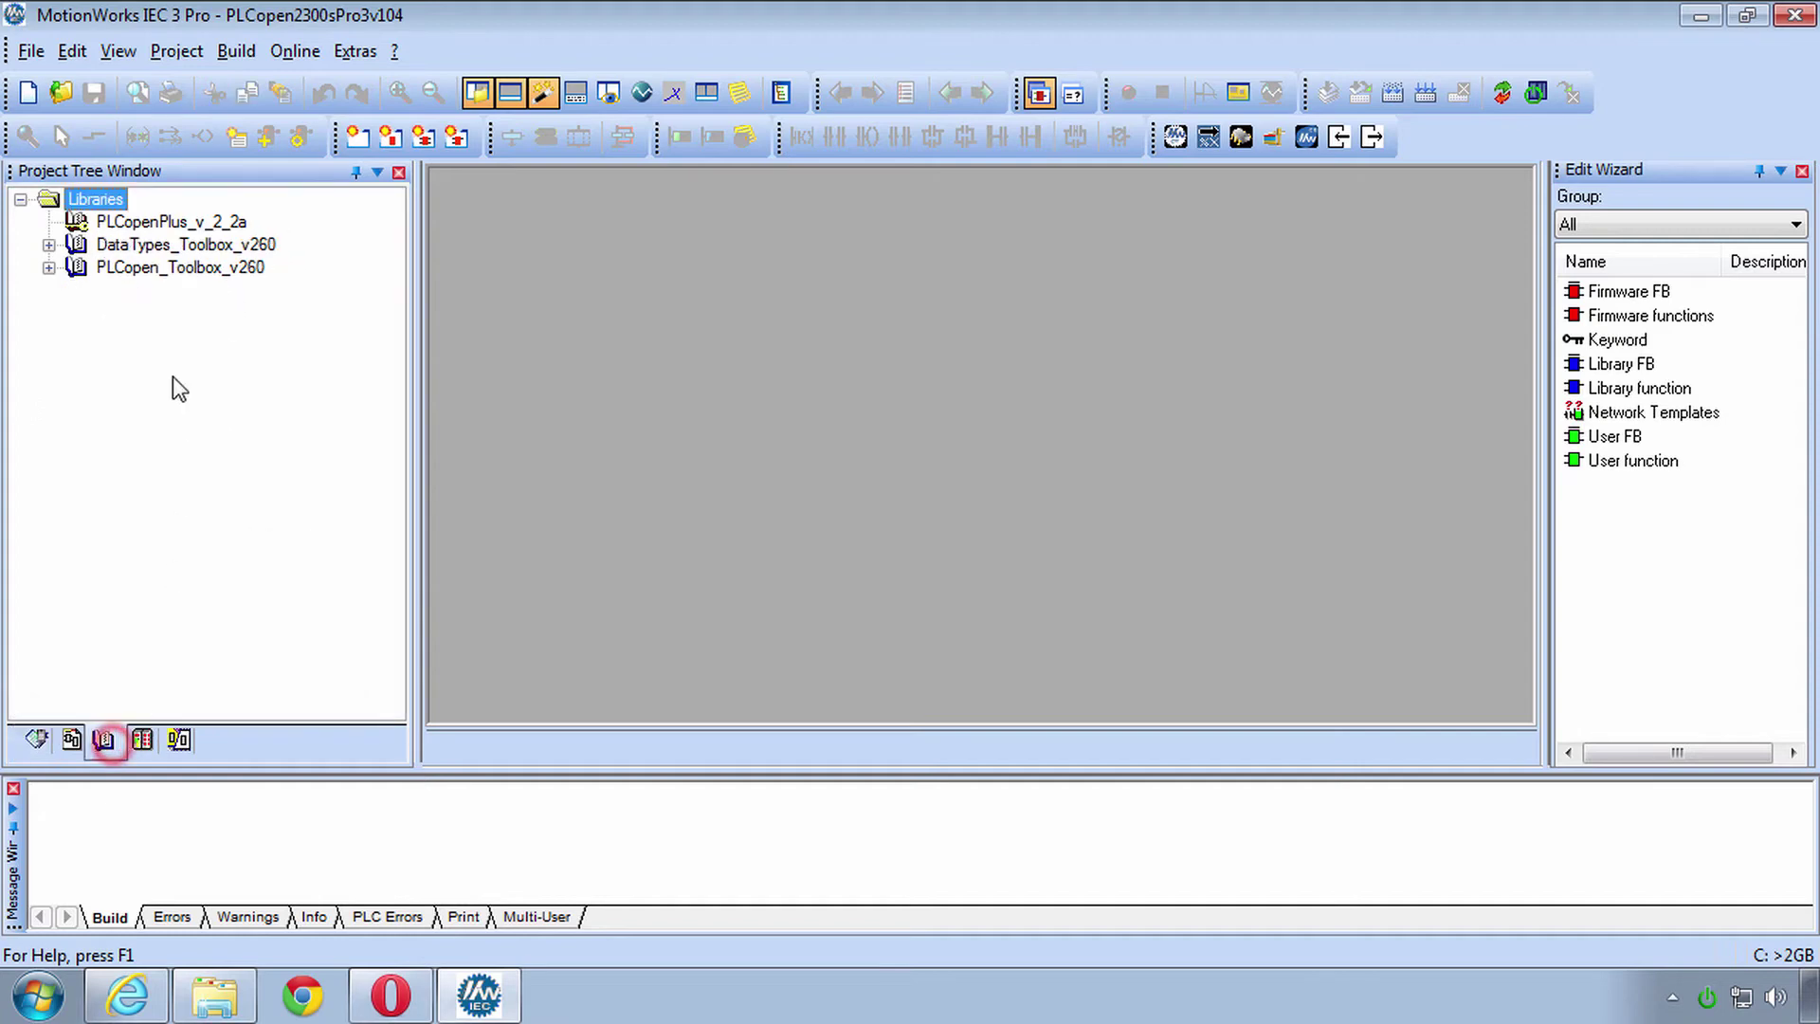
click(49, 245)
click(77, 267)
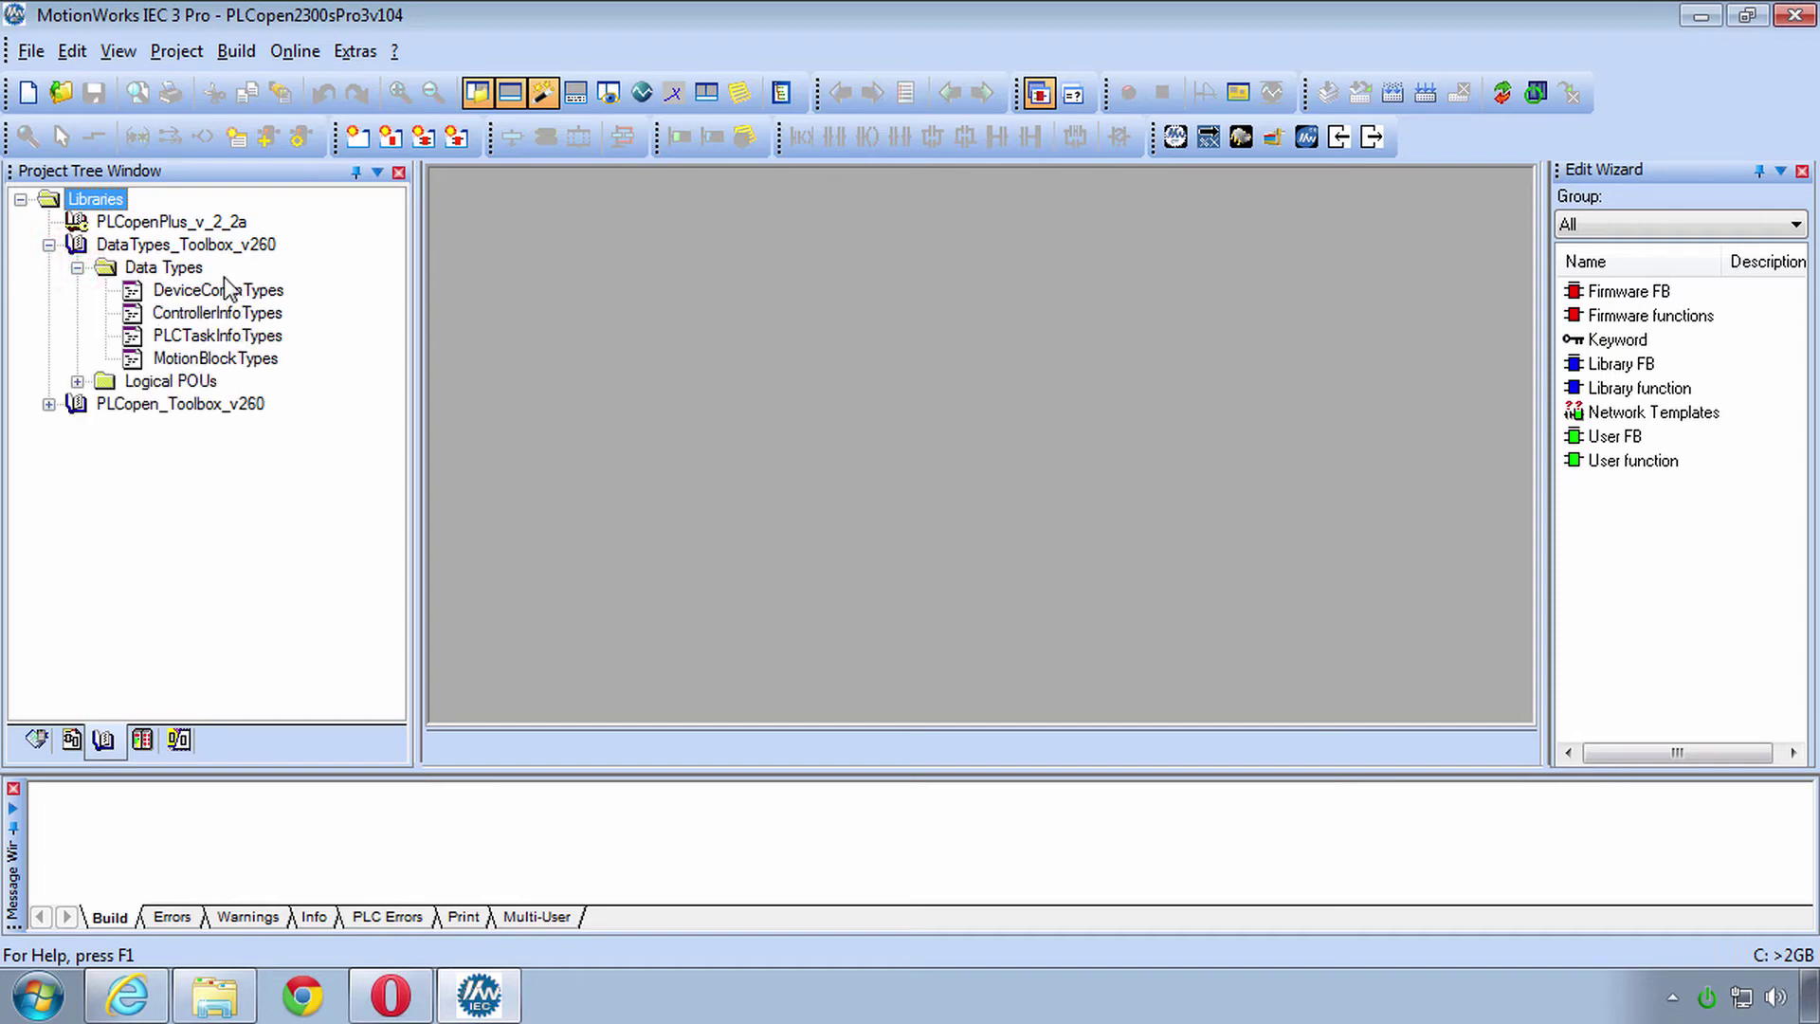
click(34, 739)
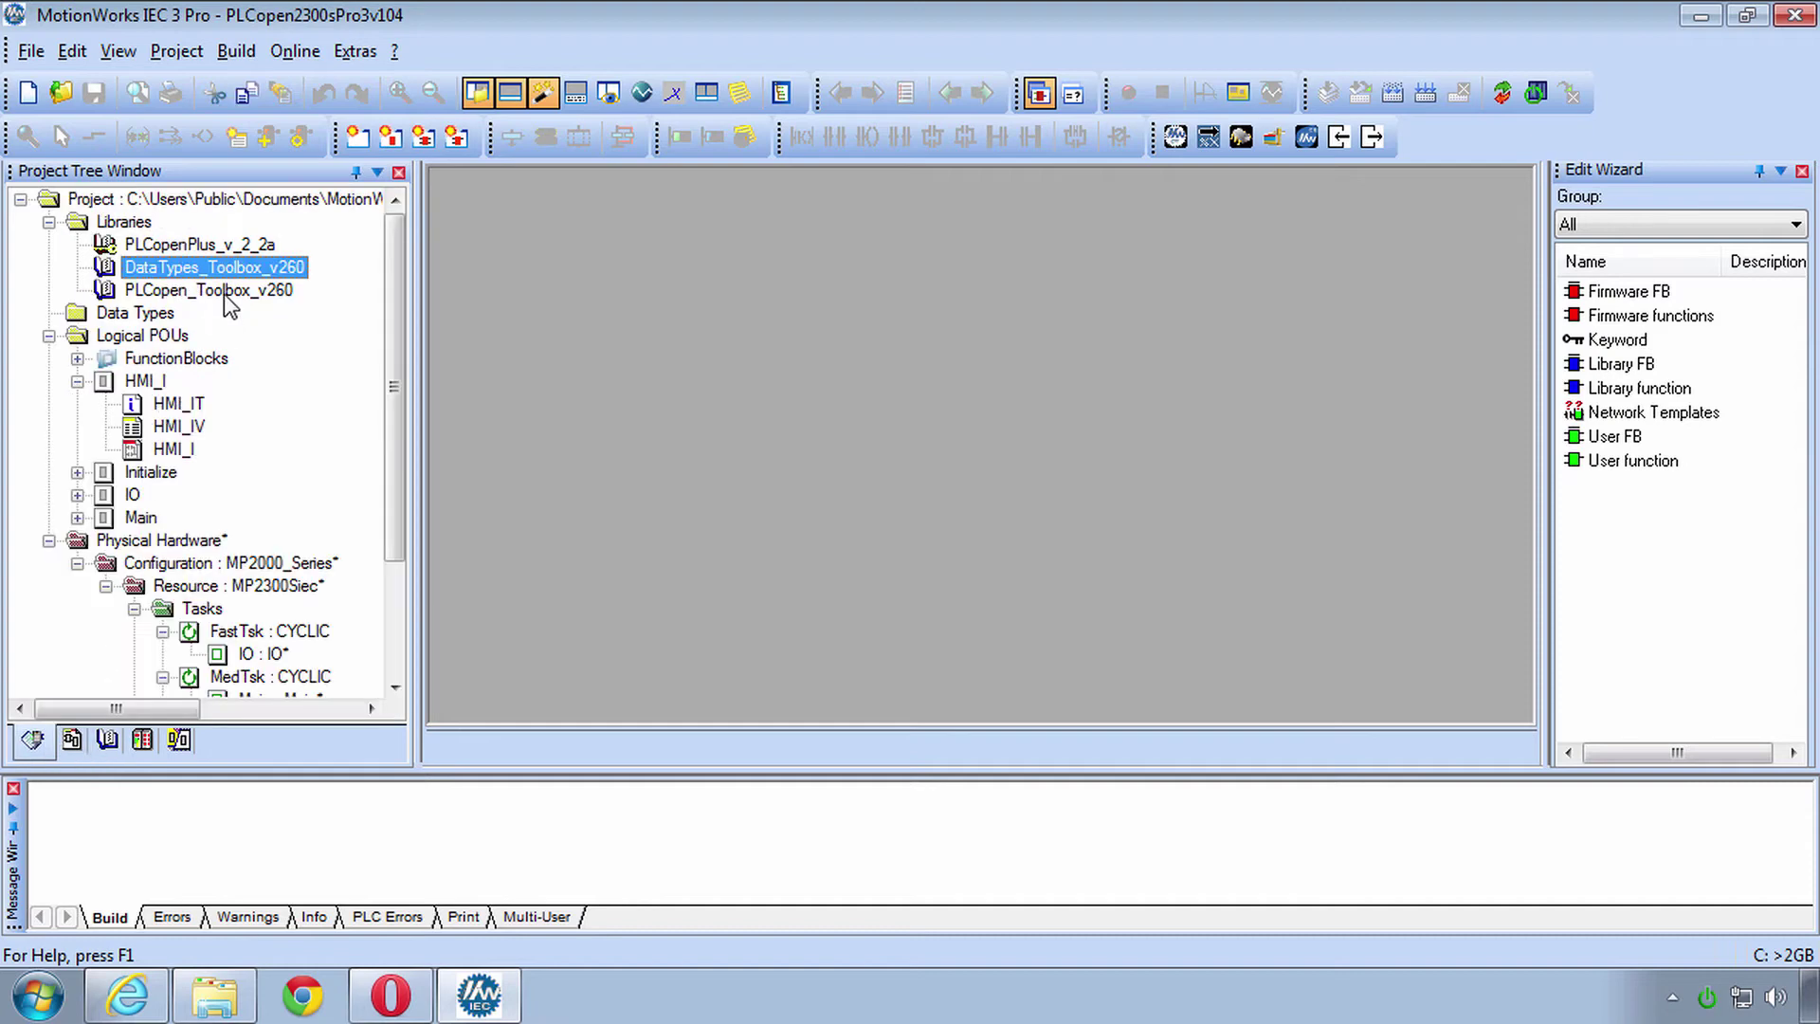
click(213, 290)
click(106, 741)
click(51, 405)
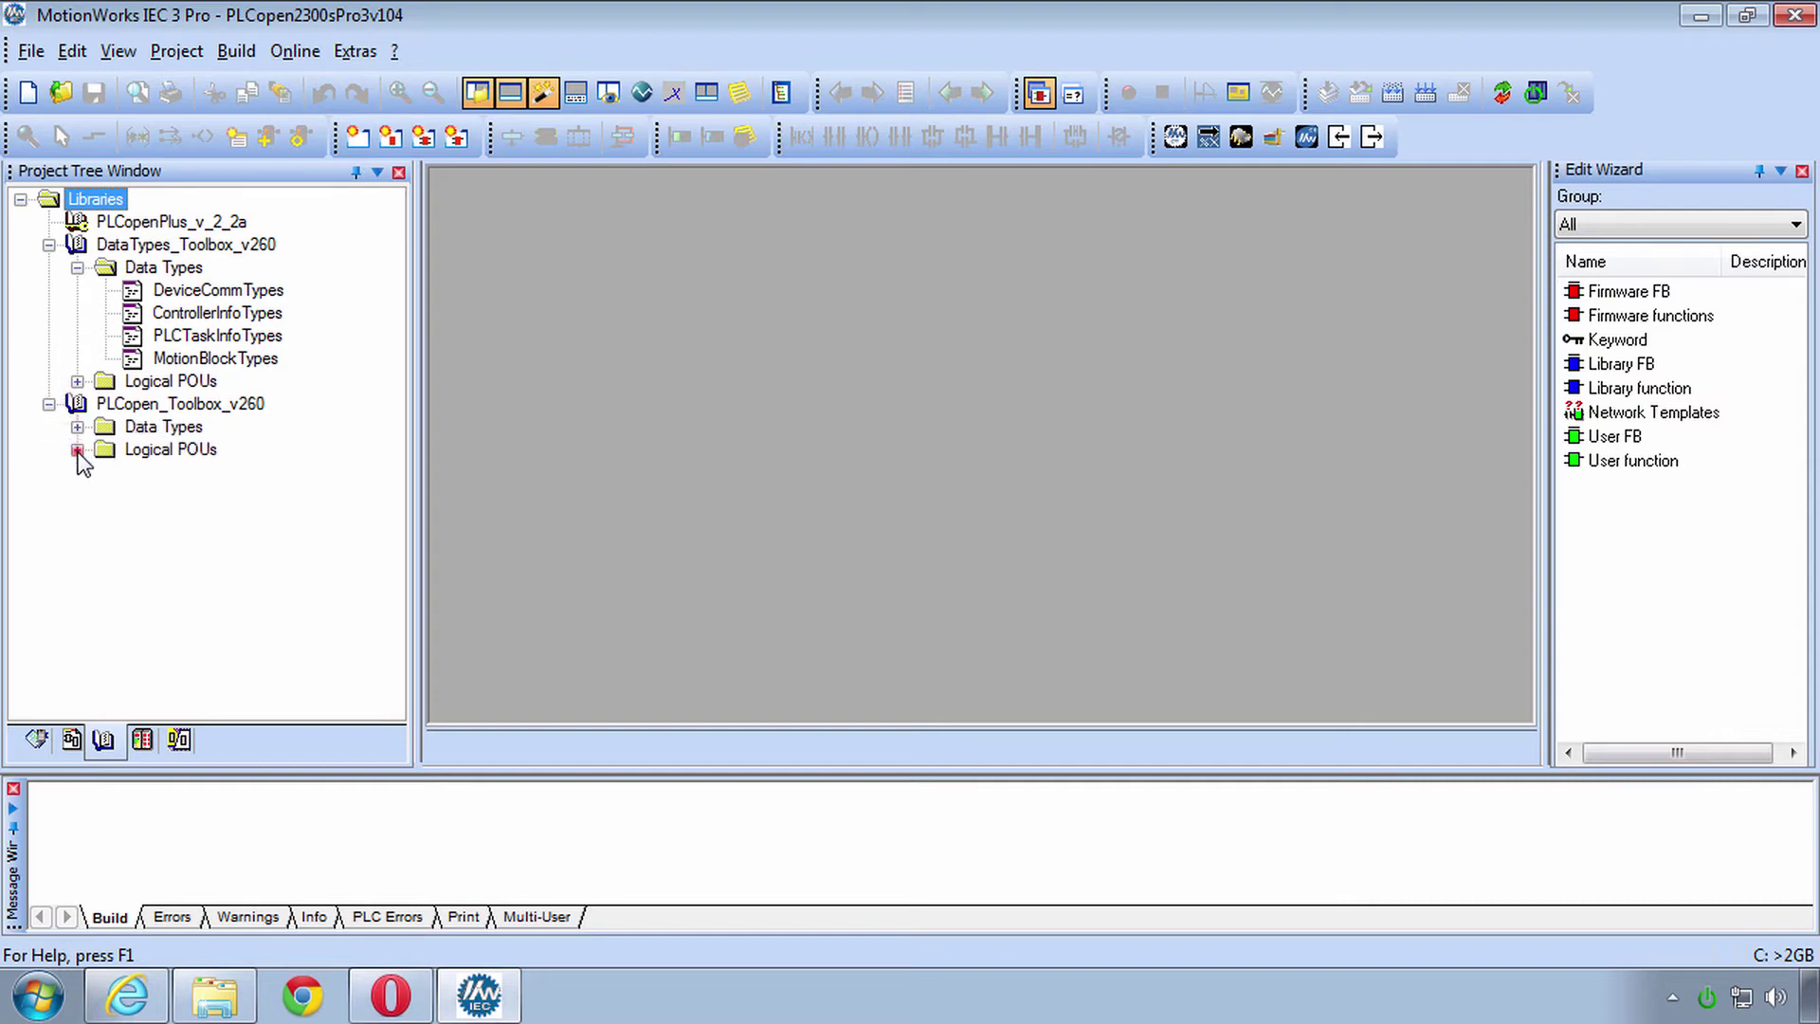
click(78, 449)
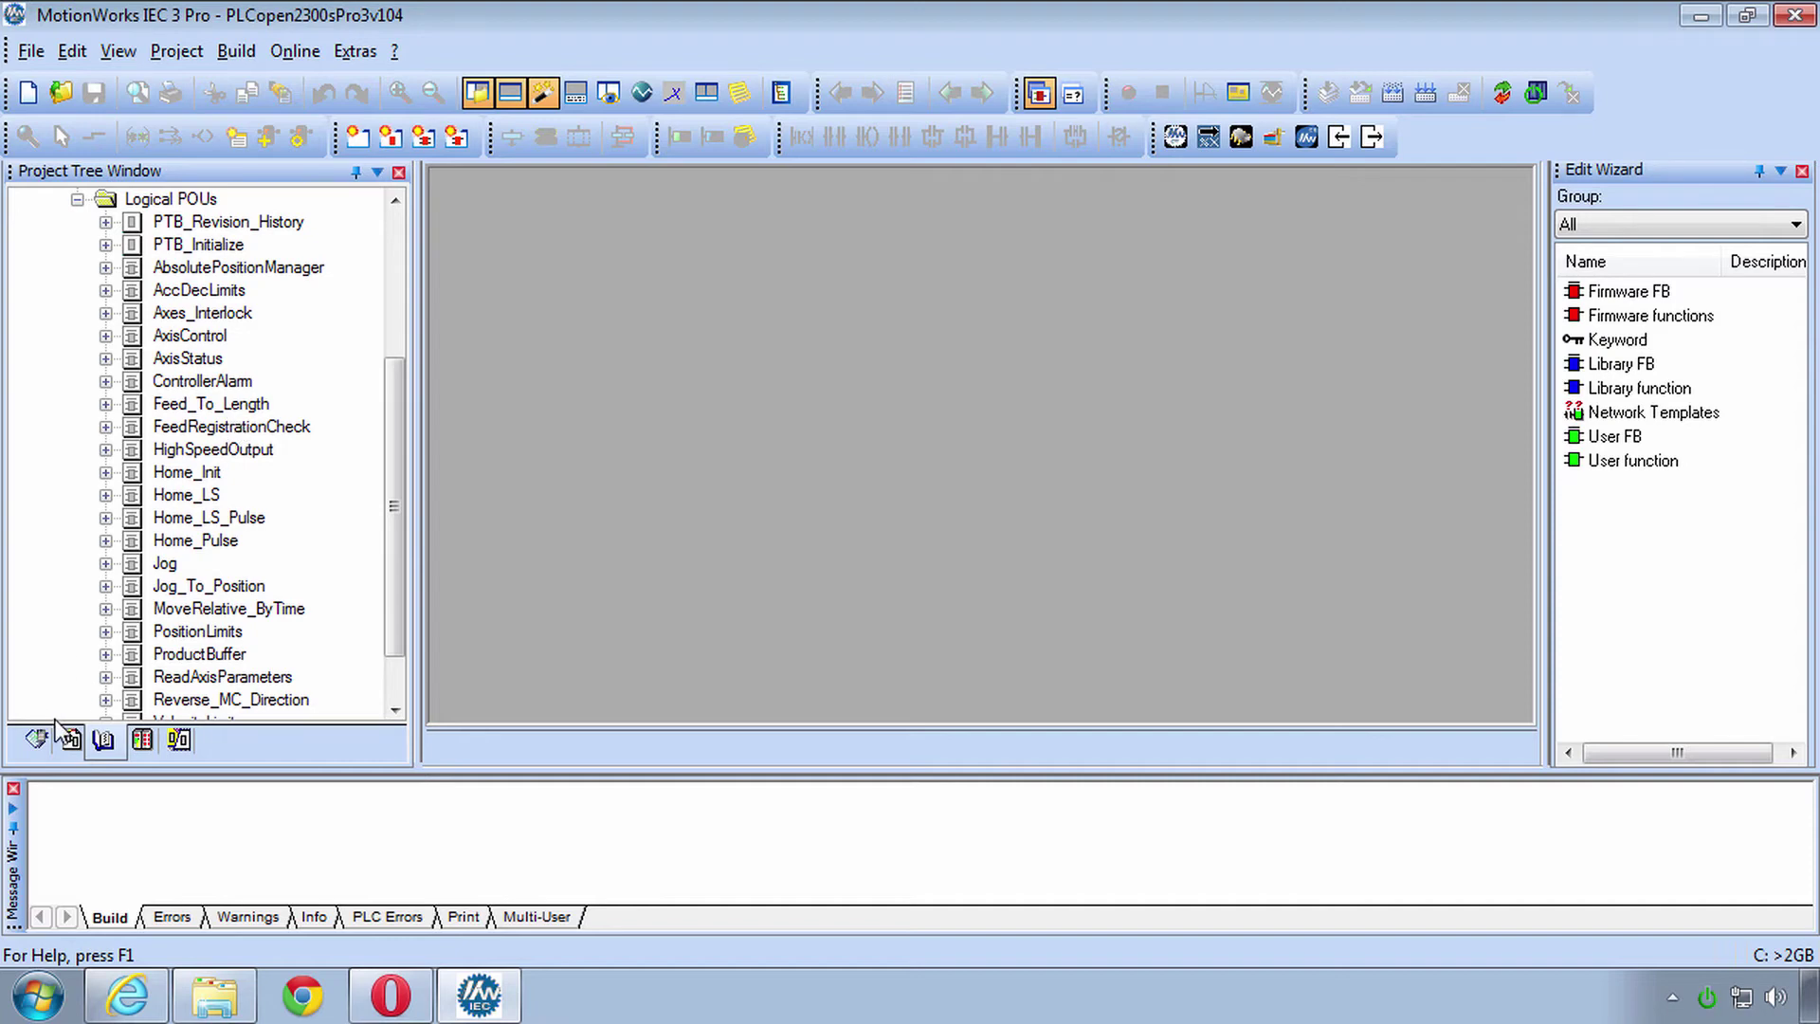
click(34, 739)
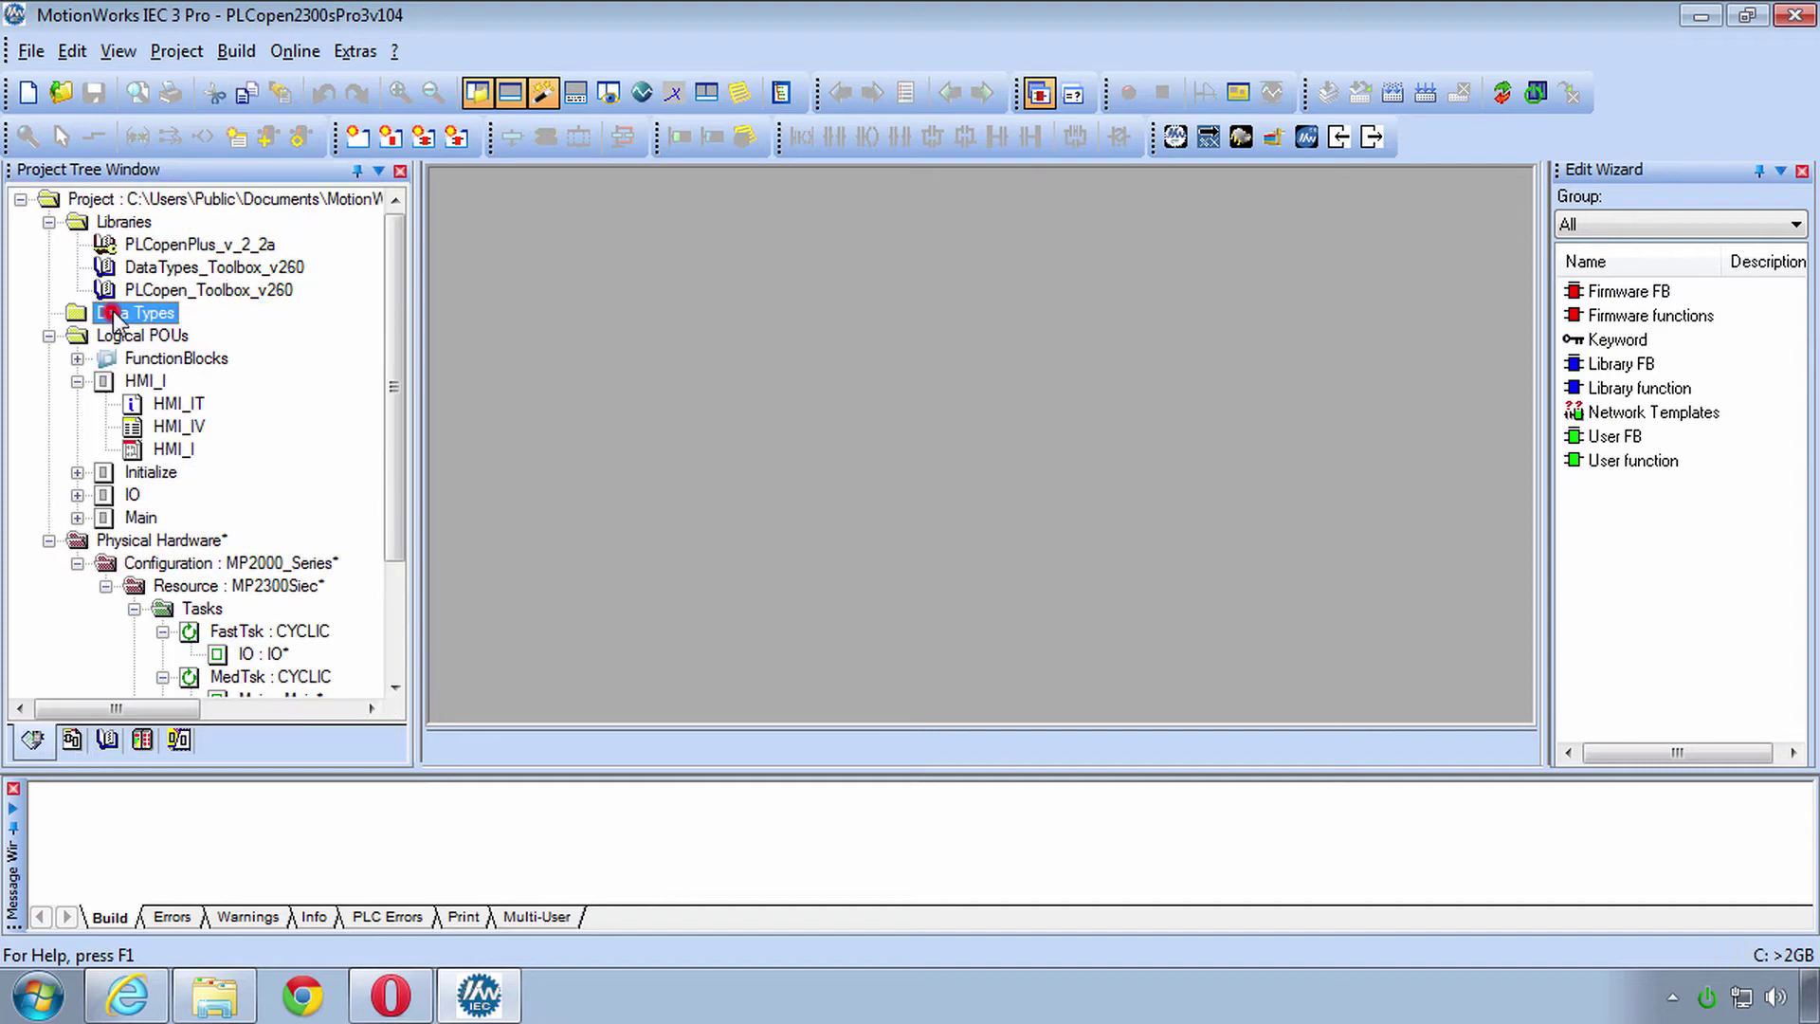
click(166, 339)
click(104, 383)
click(122, 471)
click(118, 495)
click(110, 514)
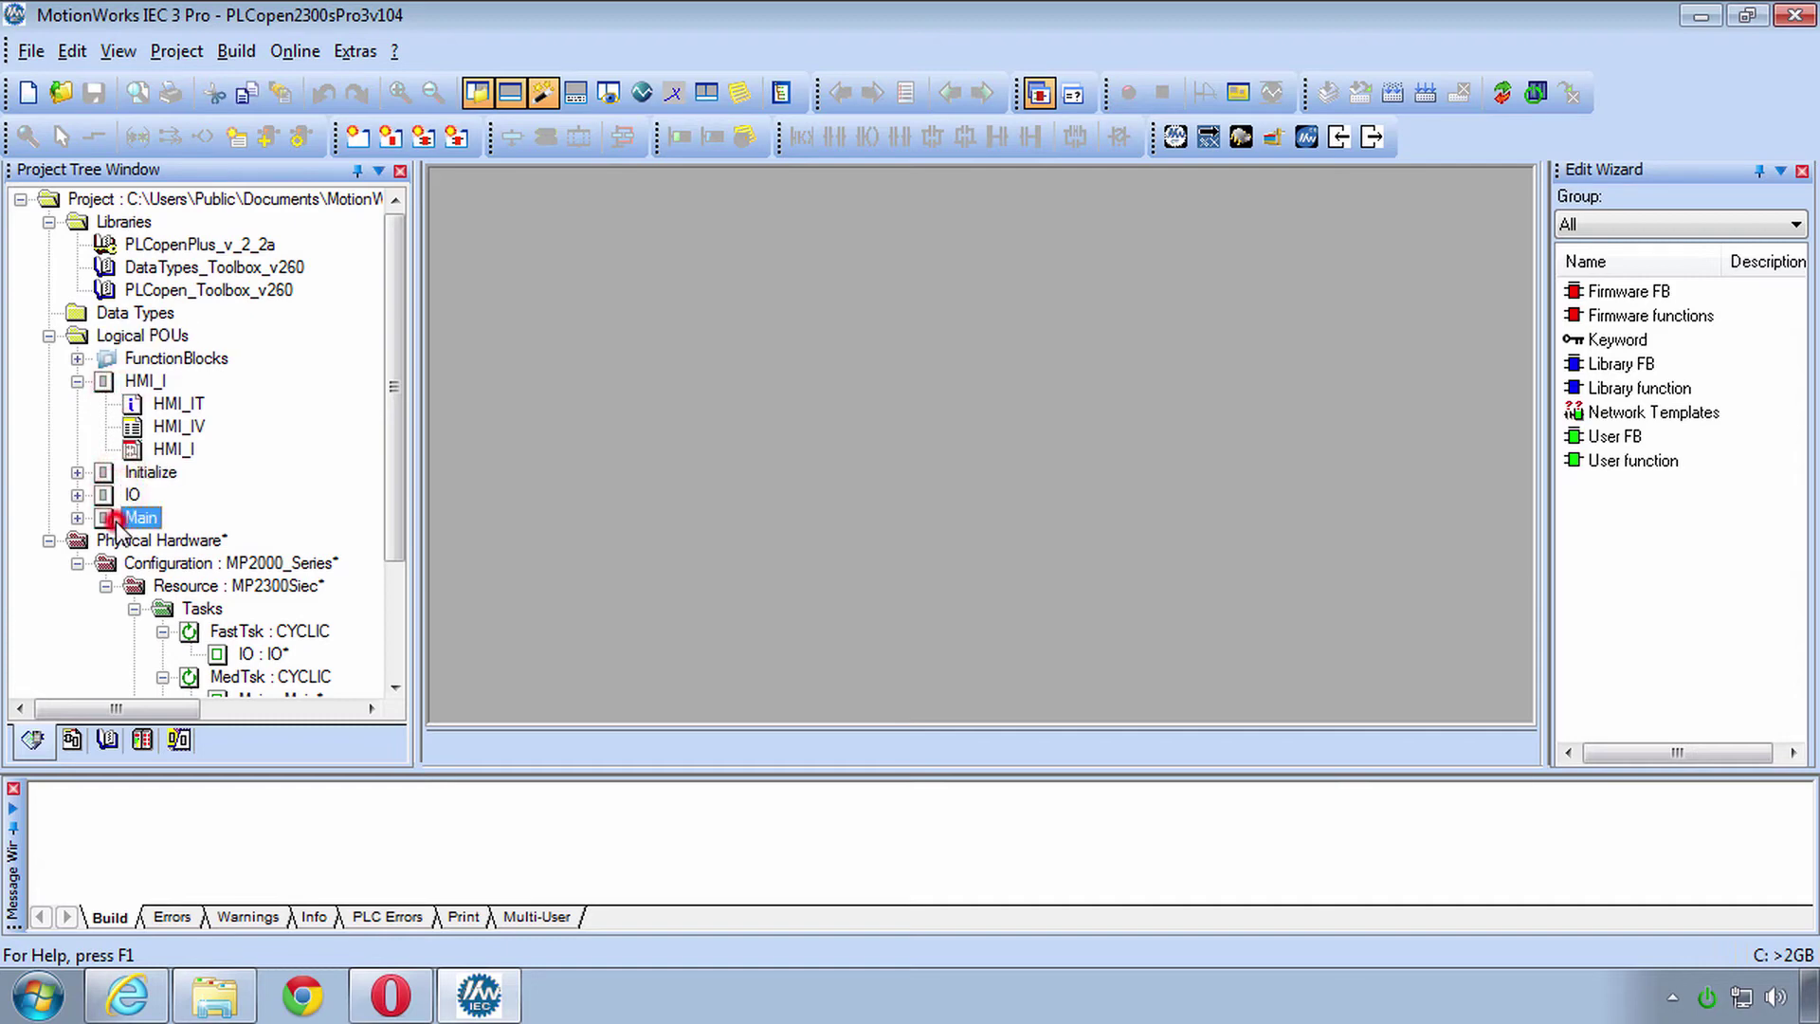
Step: Open the HMI_I ladder worksheet and scroll up to its first rung
click(170, 451)
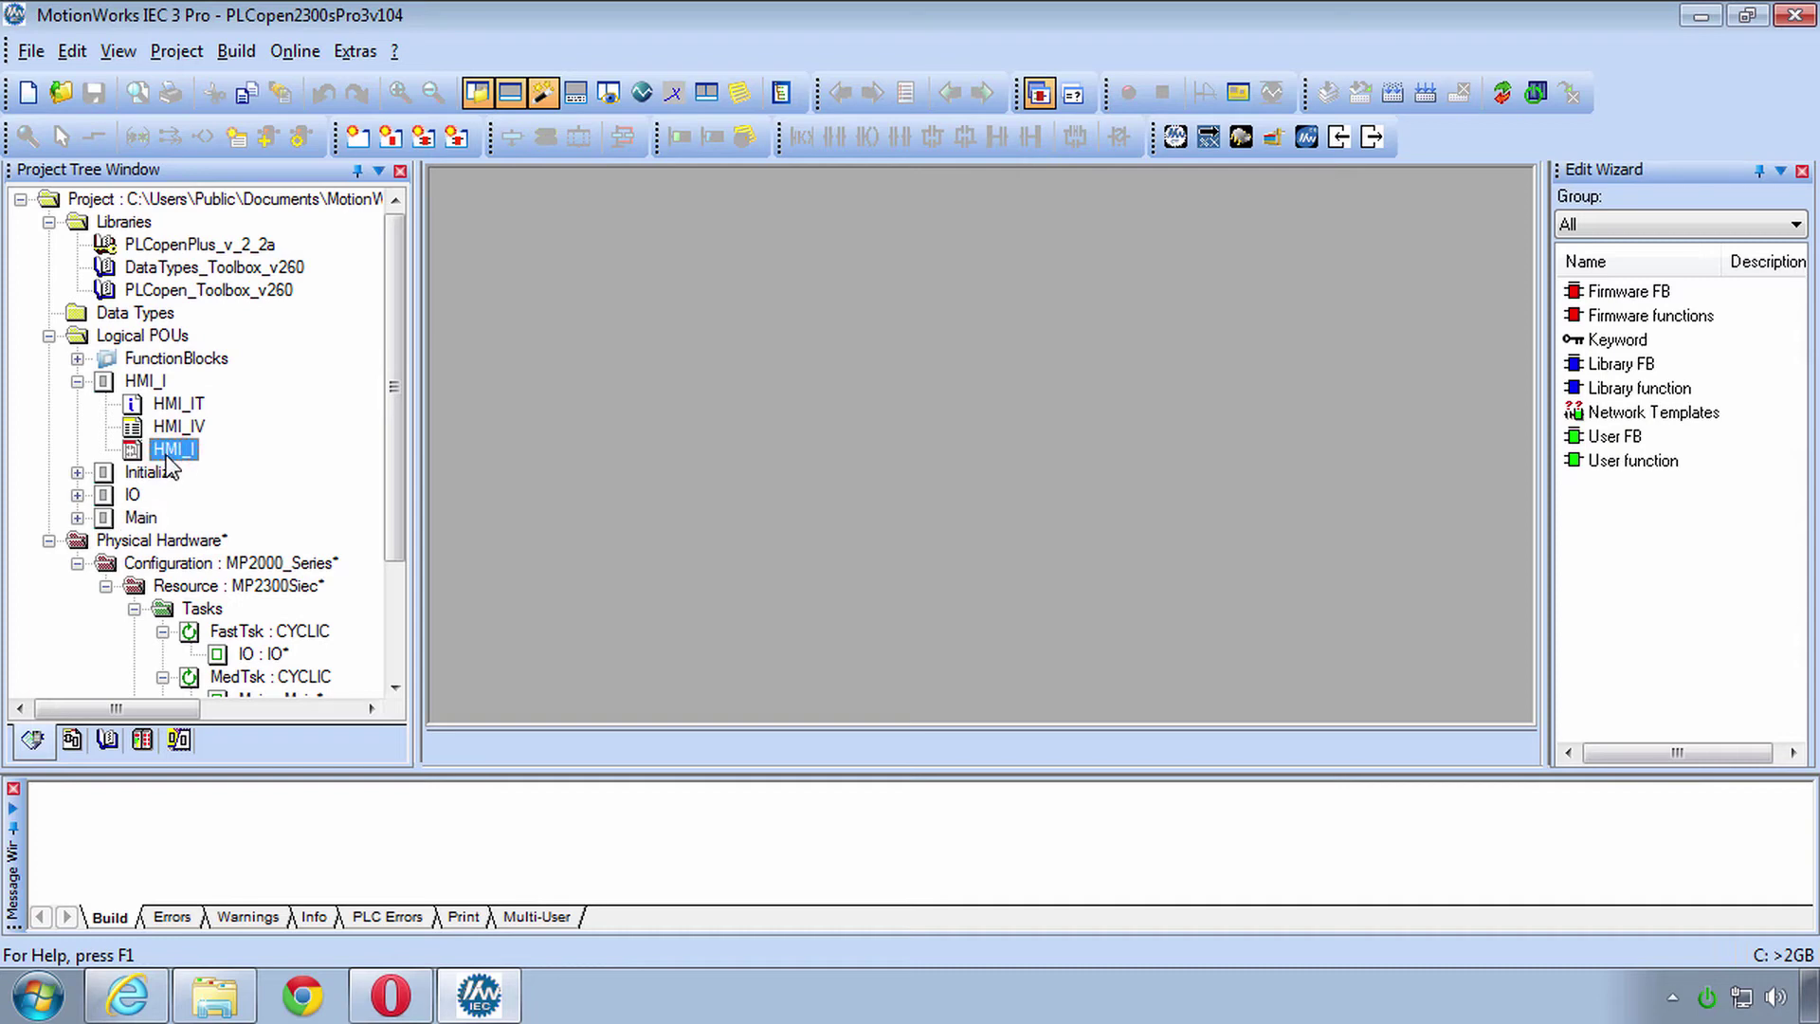
double_click(170, 451)
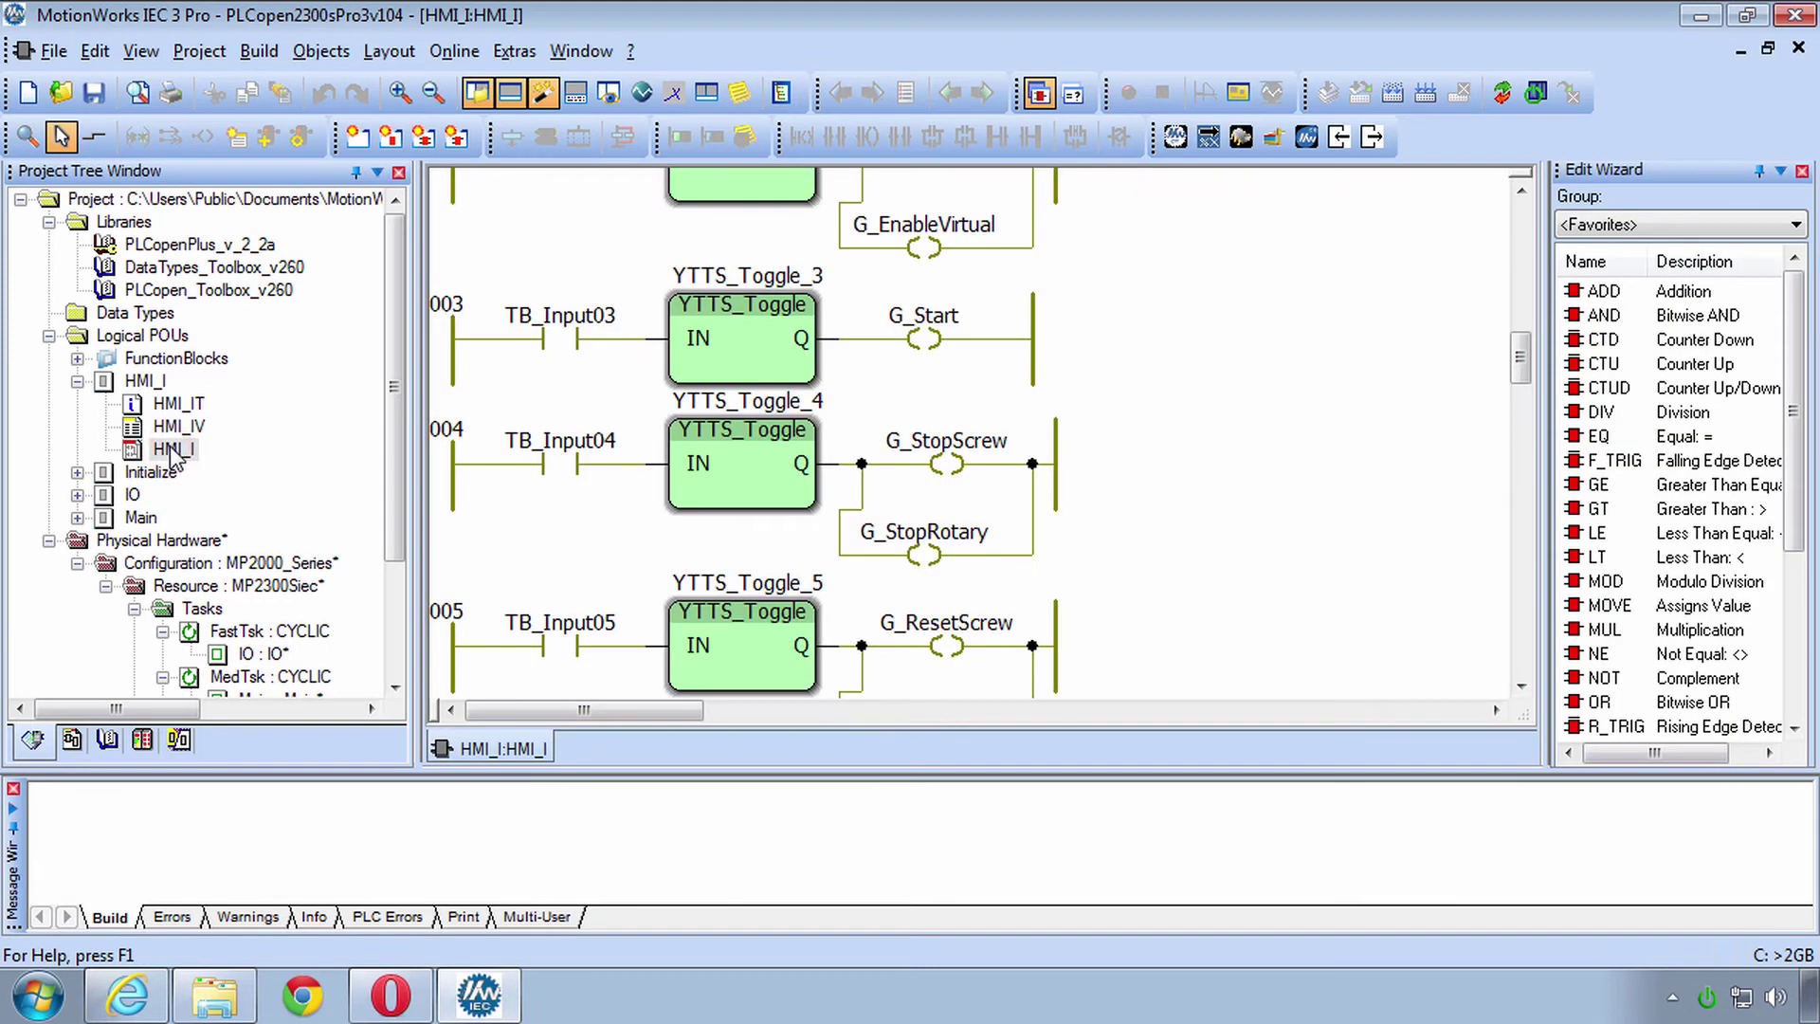
click(554, 283)
scroll(618, 342, up, 3)
scroll(616, 341, up, 5)
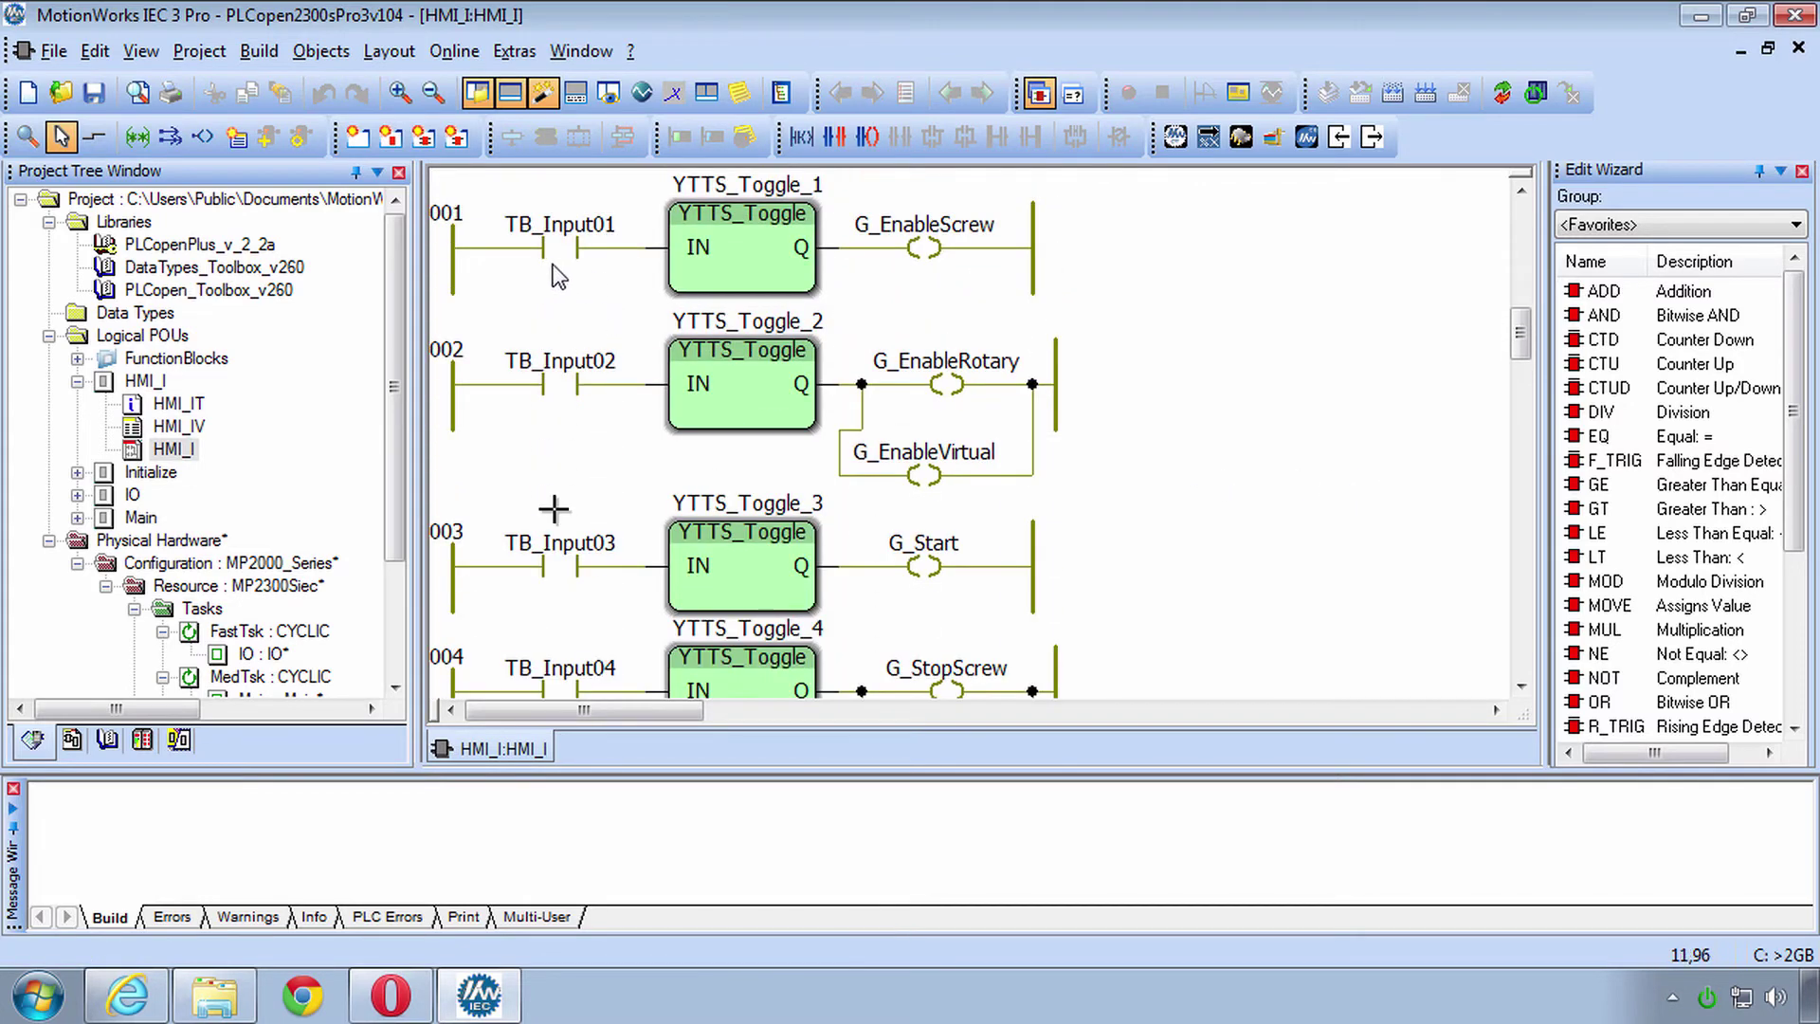
Step: Check the controller camera view, then expand FunctionBlocks > YTTS_Toggle in the project tree
click(405, 990)
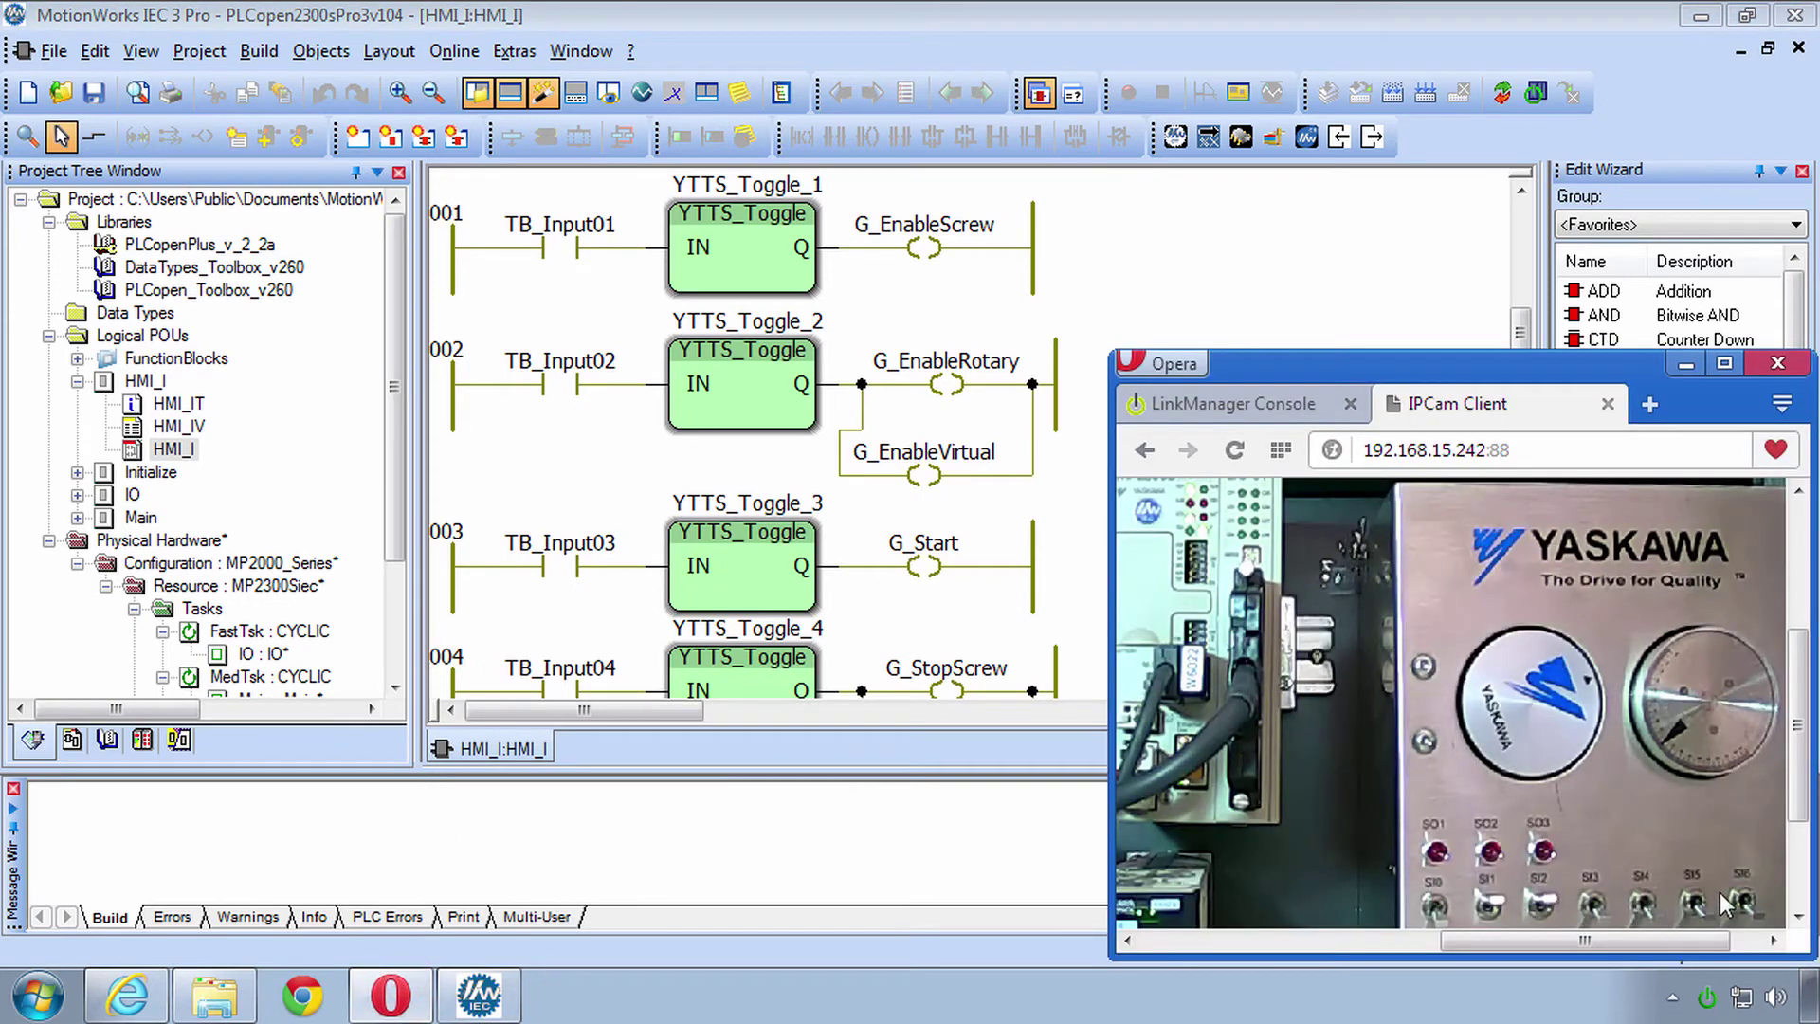
click(578, 493)
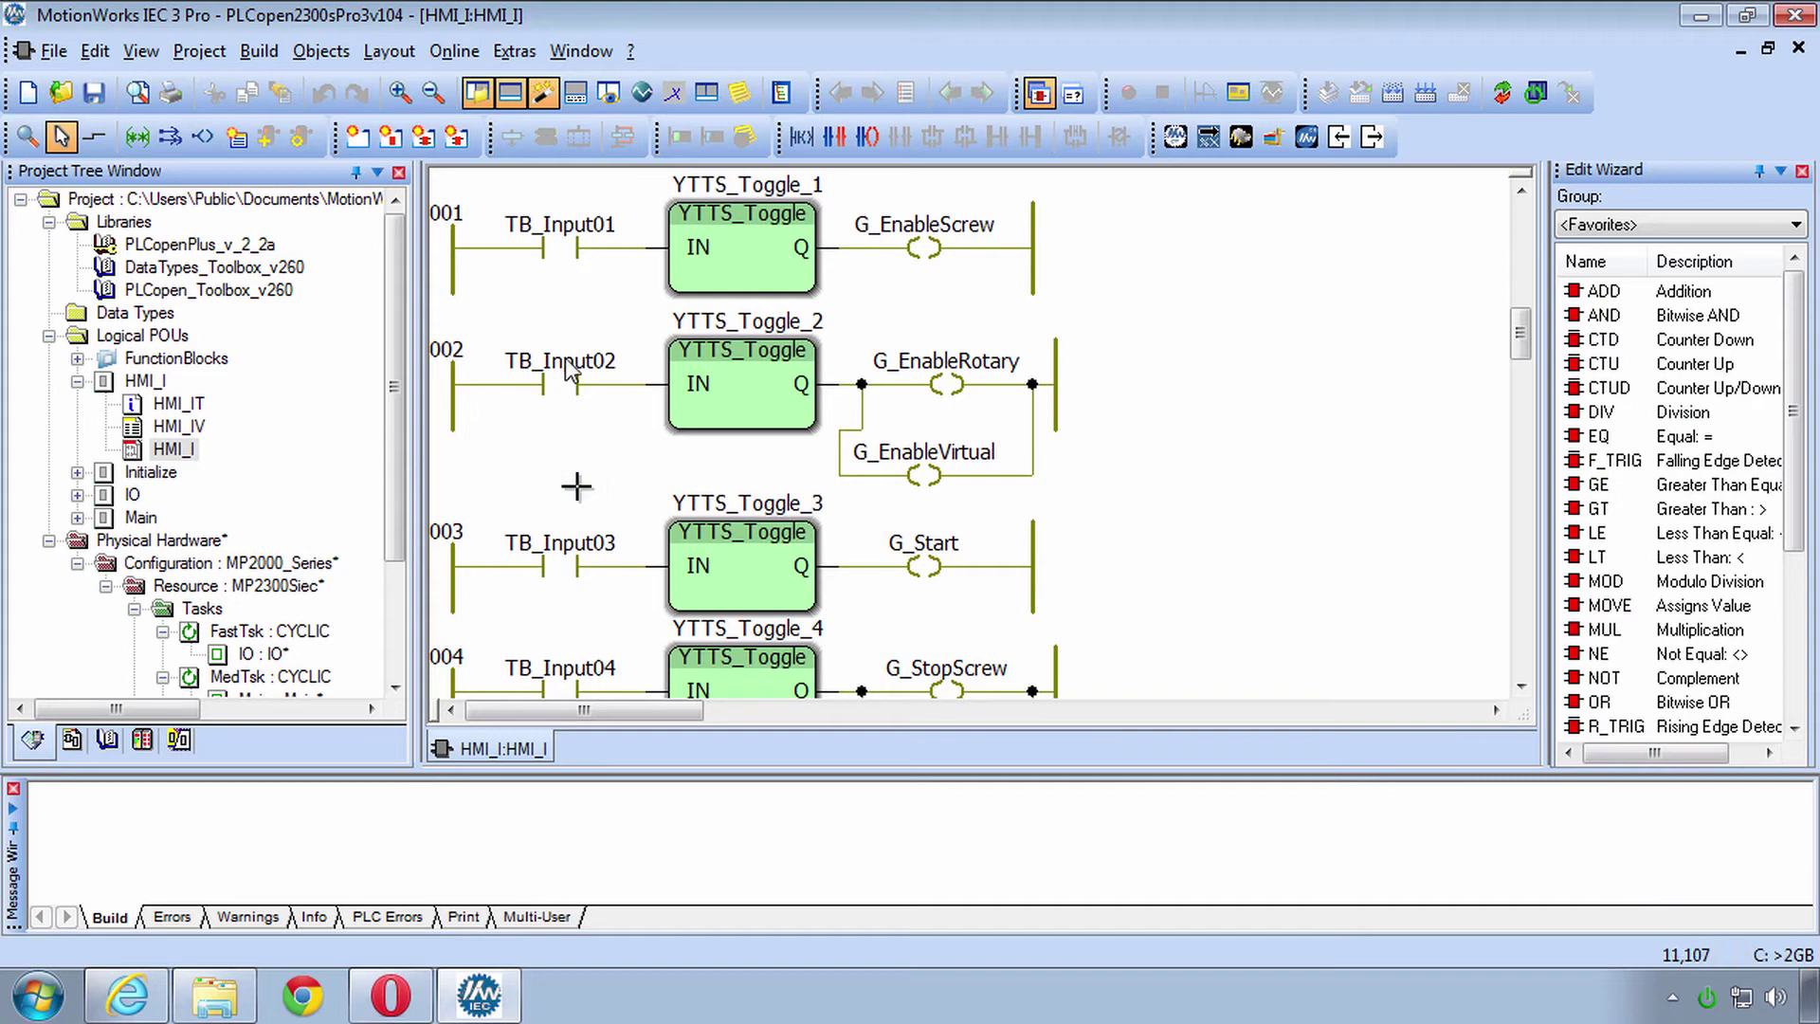
click(751, 247)
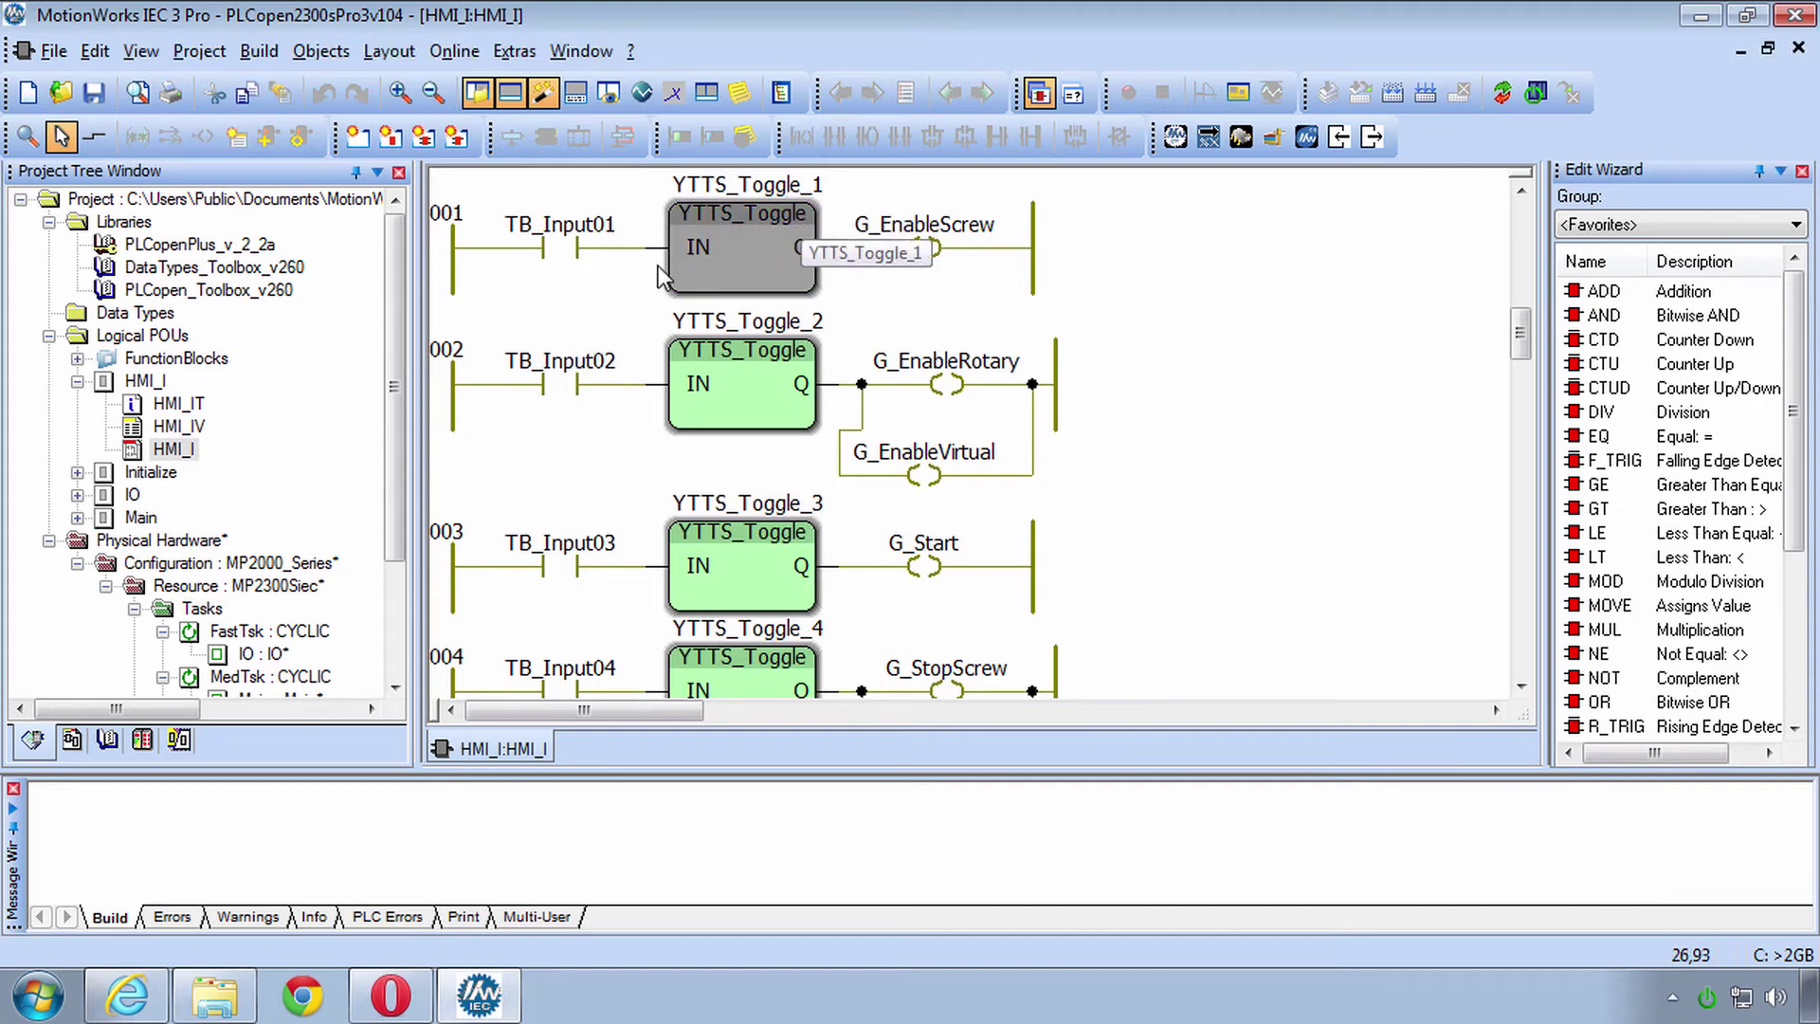
click(78, 358)
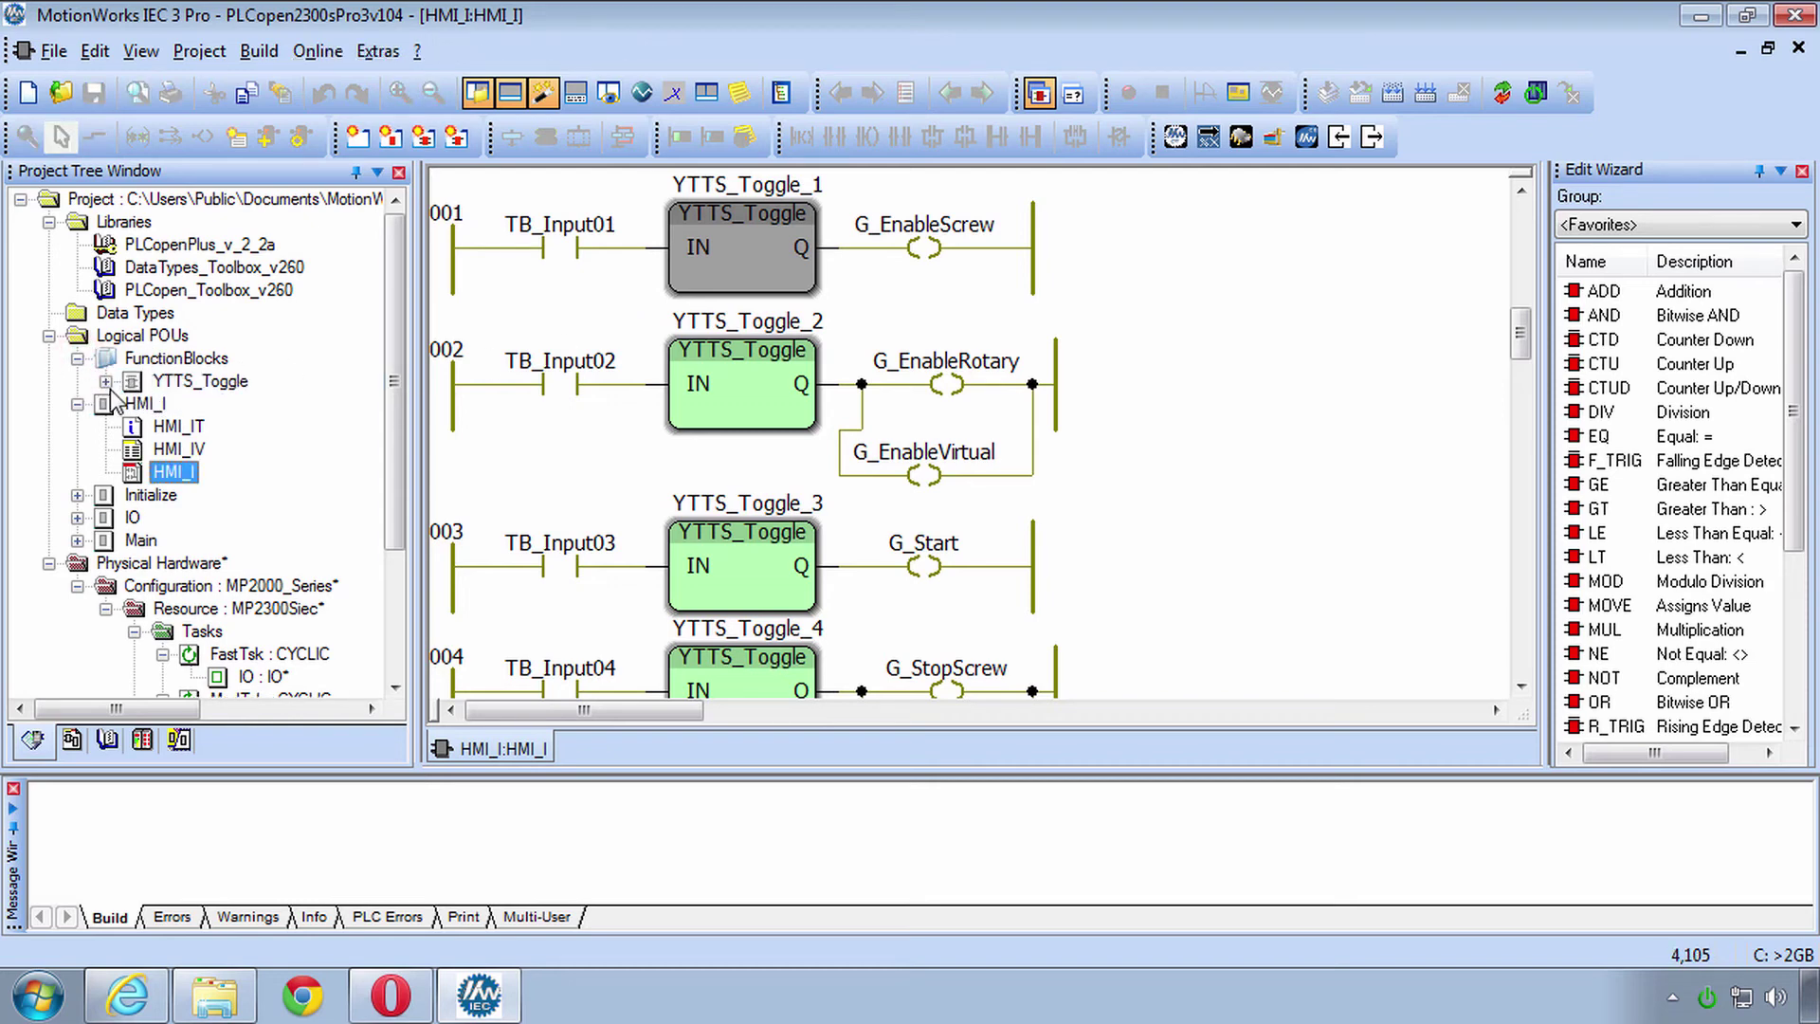
click(106, 381)
Step: Open YTTS_Toggle_1's internal logic, then back on HMI_I select the G_EnableScrew coil
double_click(749, 266)
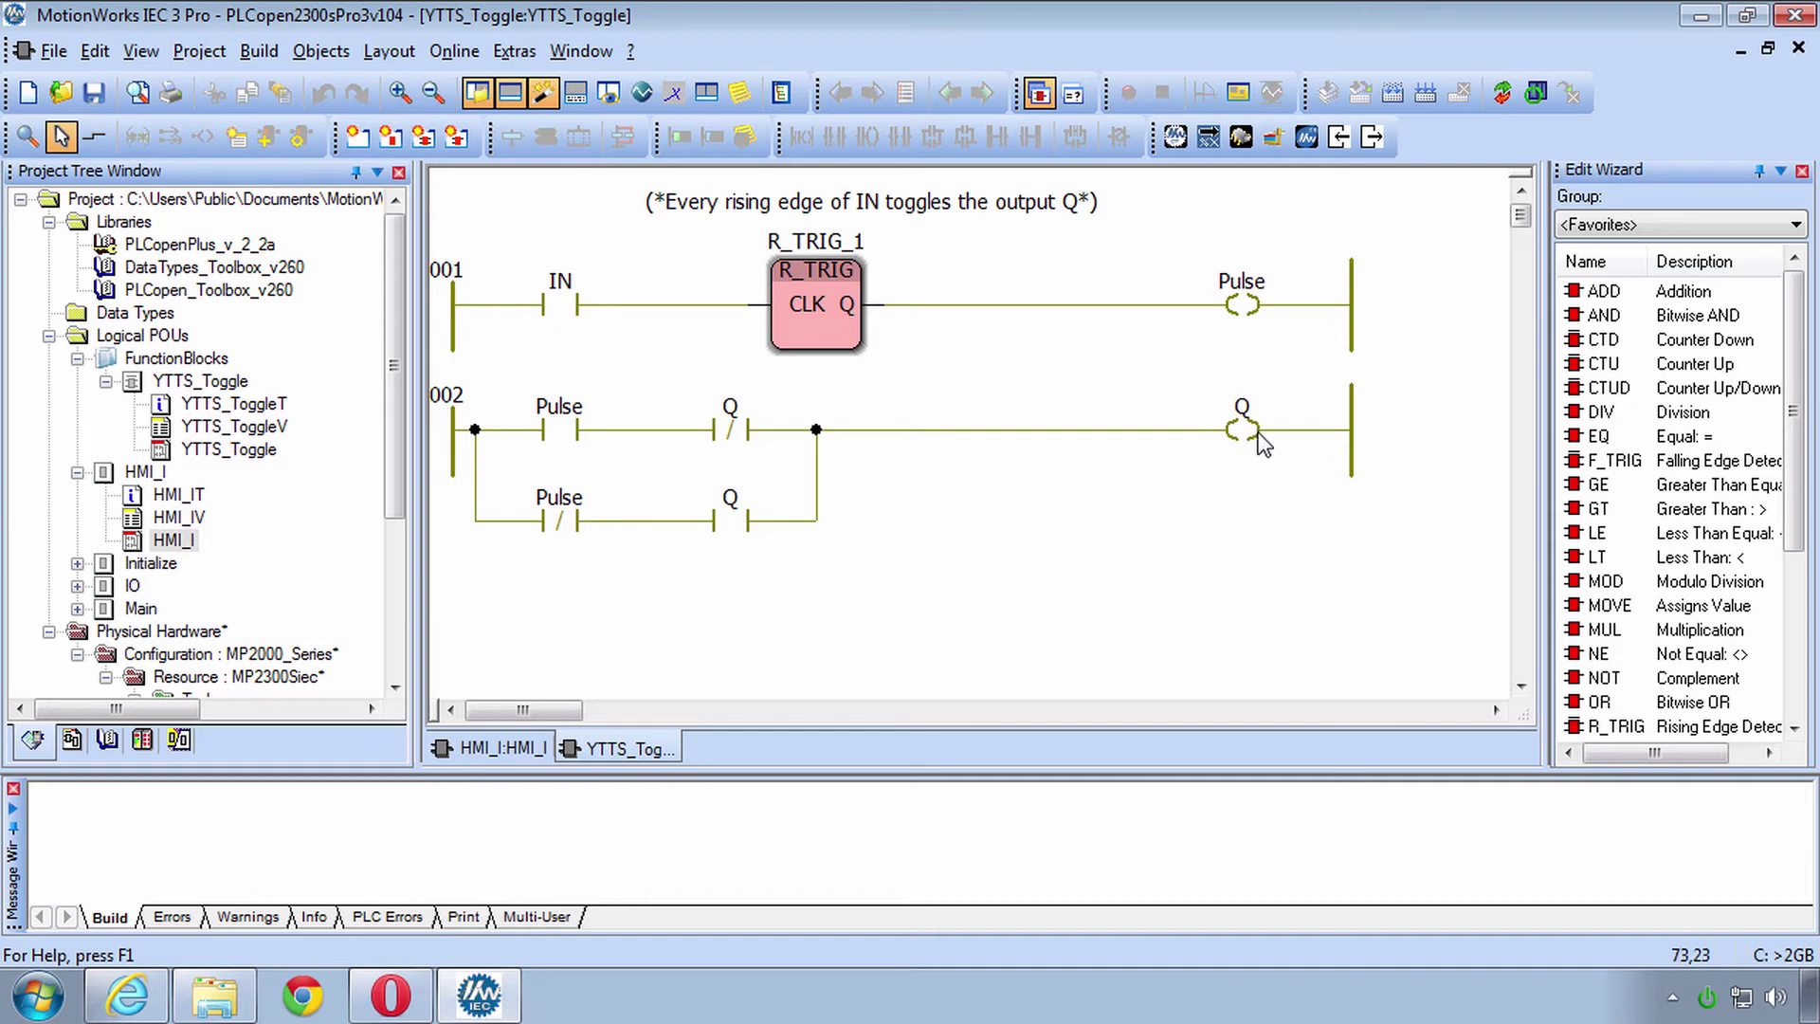
click(497, 751)
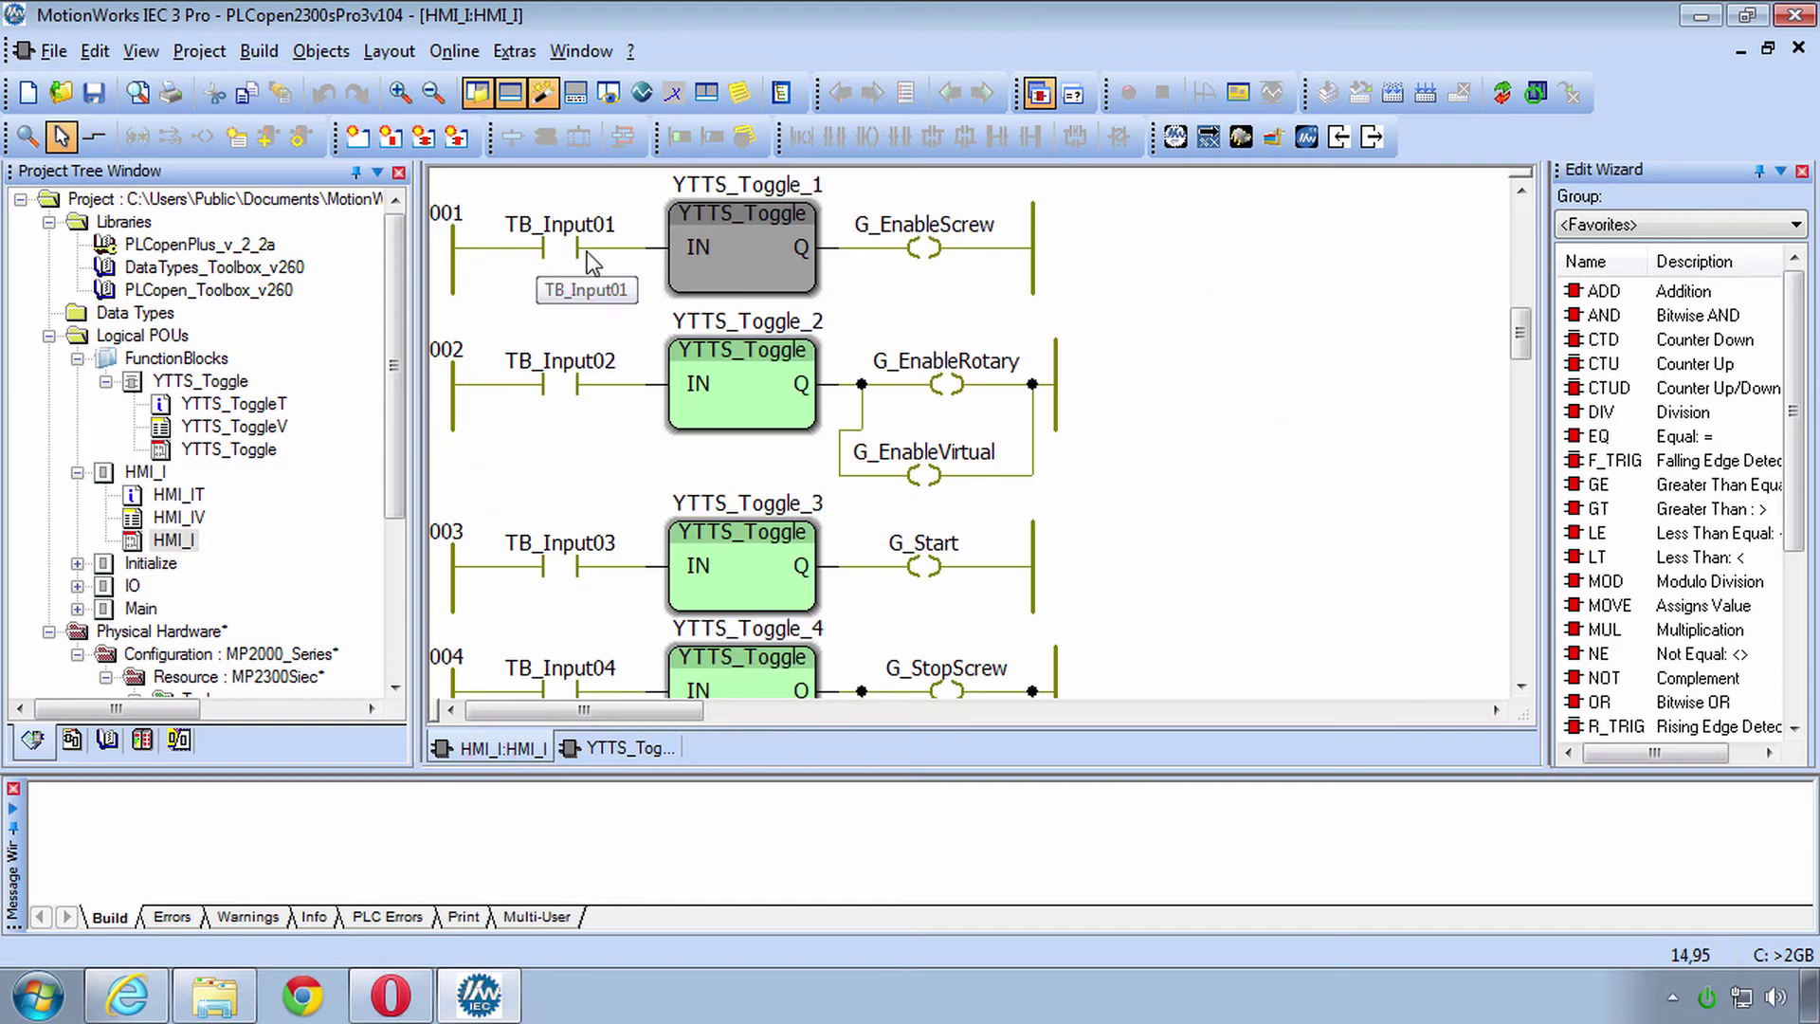
click(928, 247)
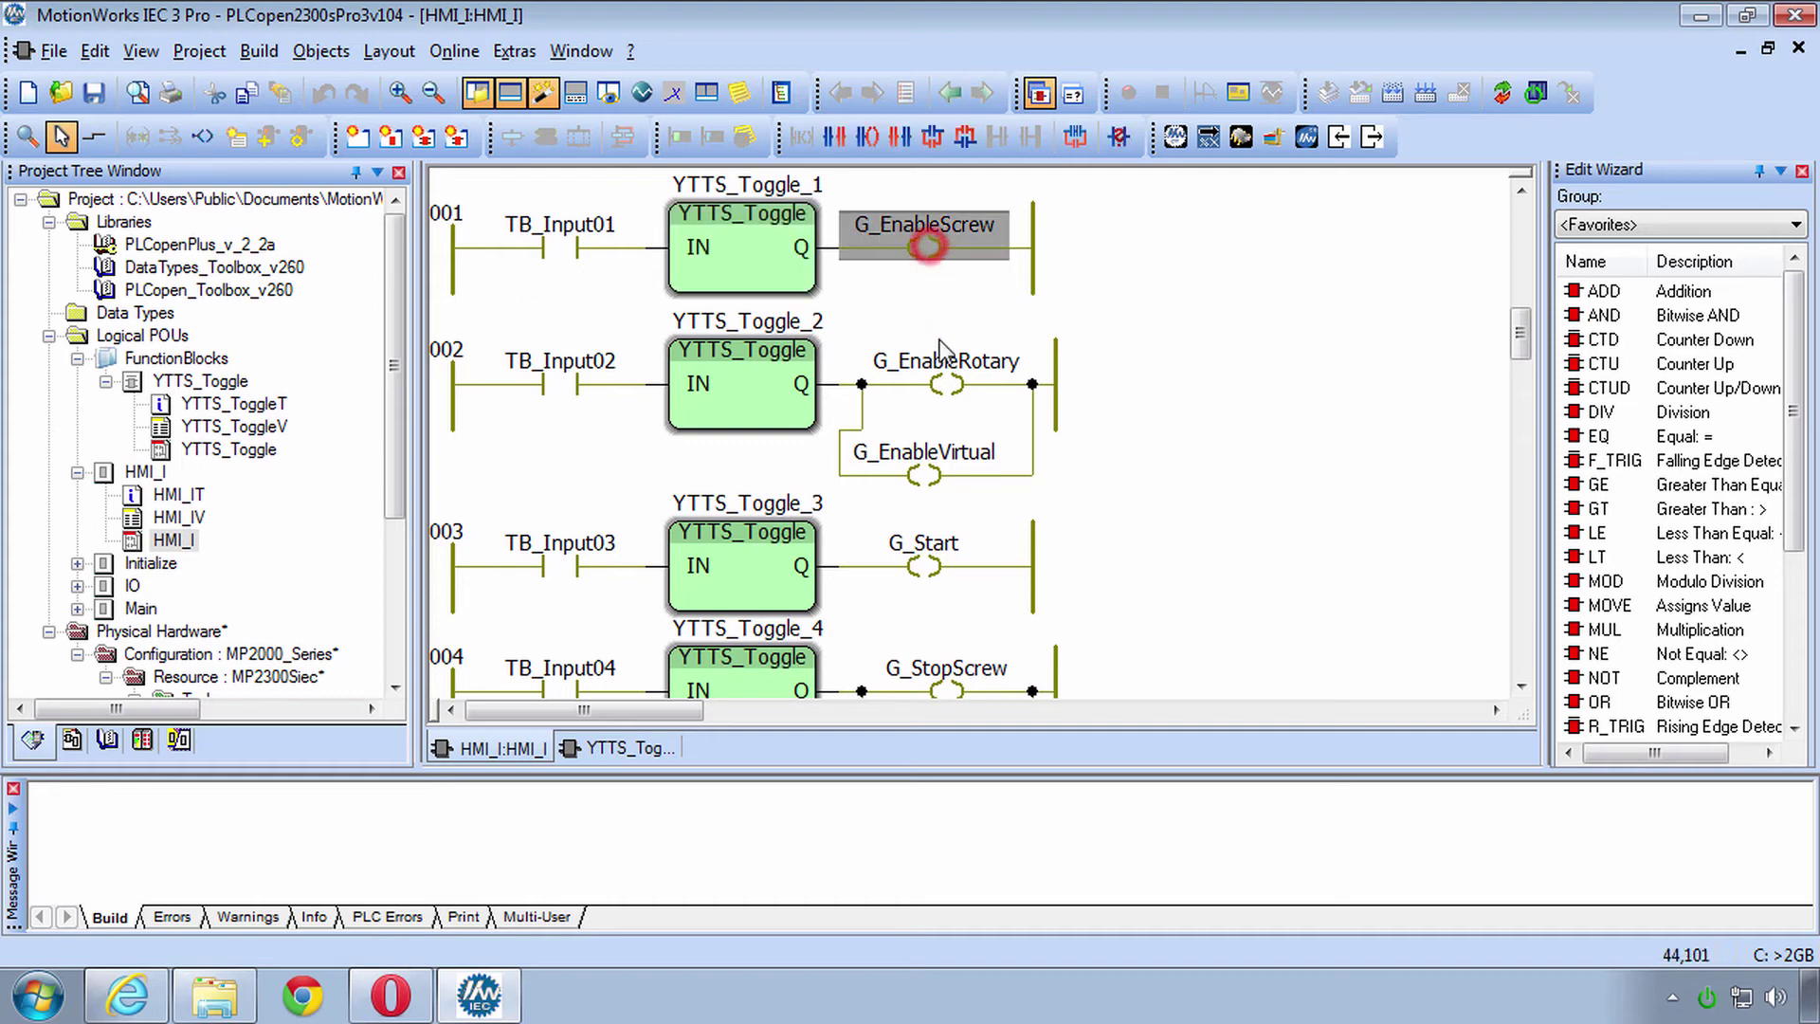
Step: Step through the G_EnableRotary, G_EnableVirtual, G_StopRotary and G_ResetScrew output coils
click(948, 377)
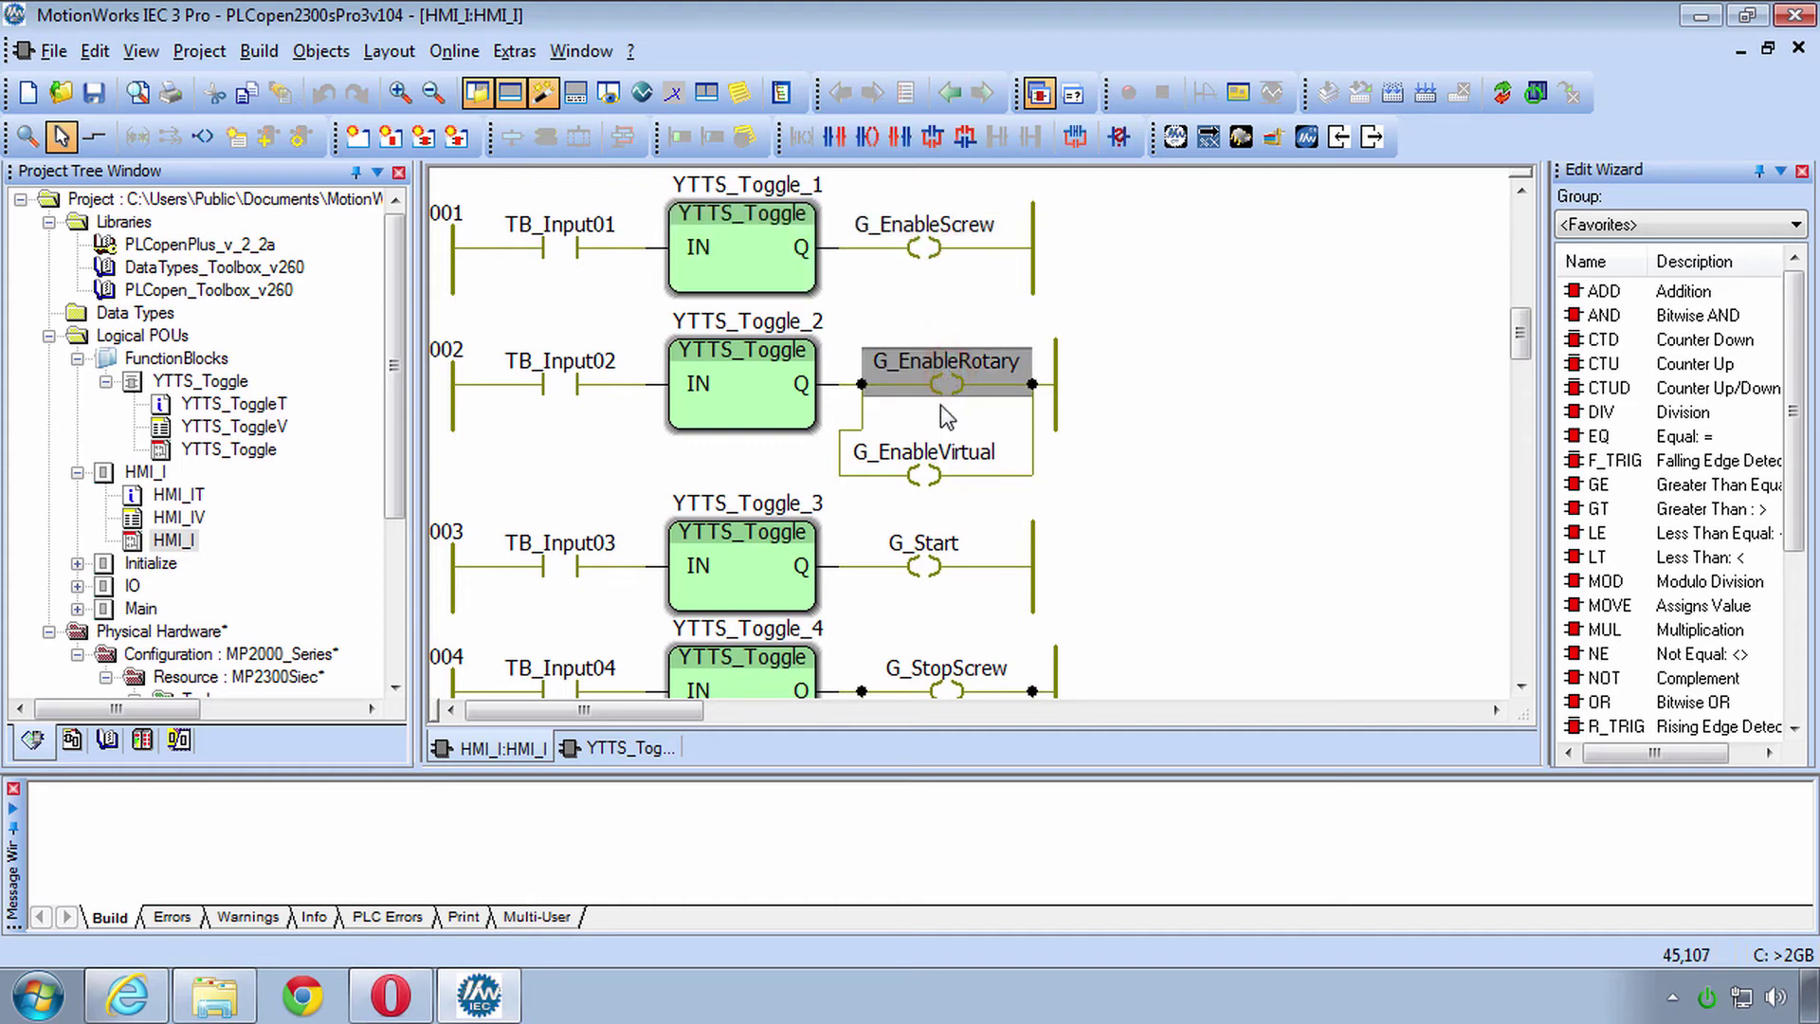
click(934, 477)
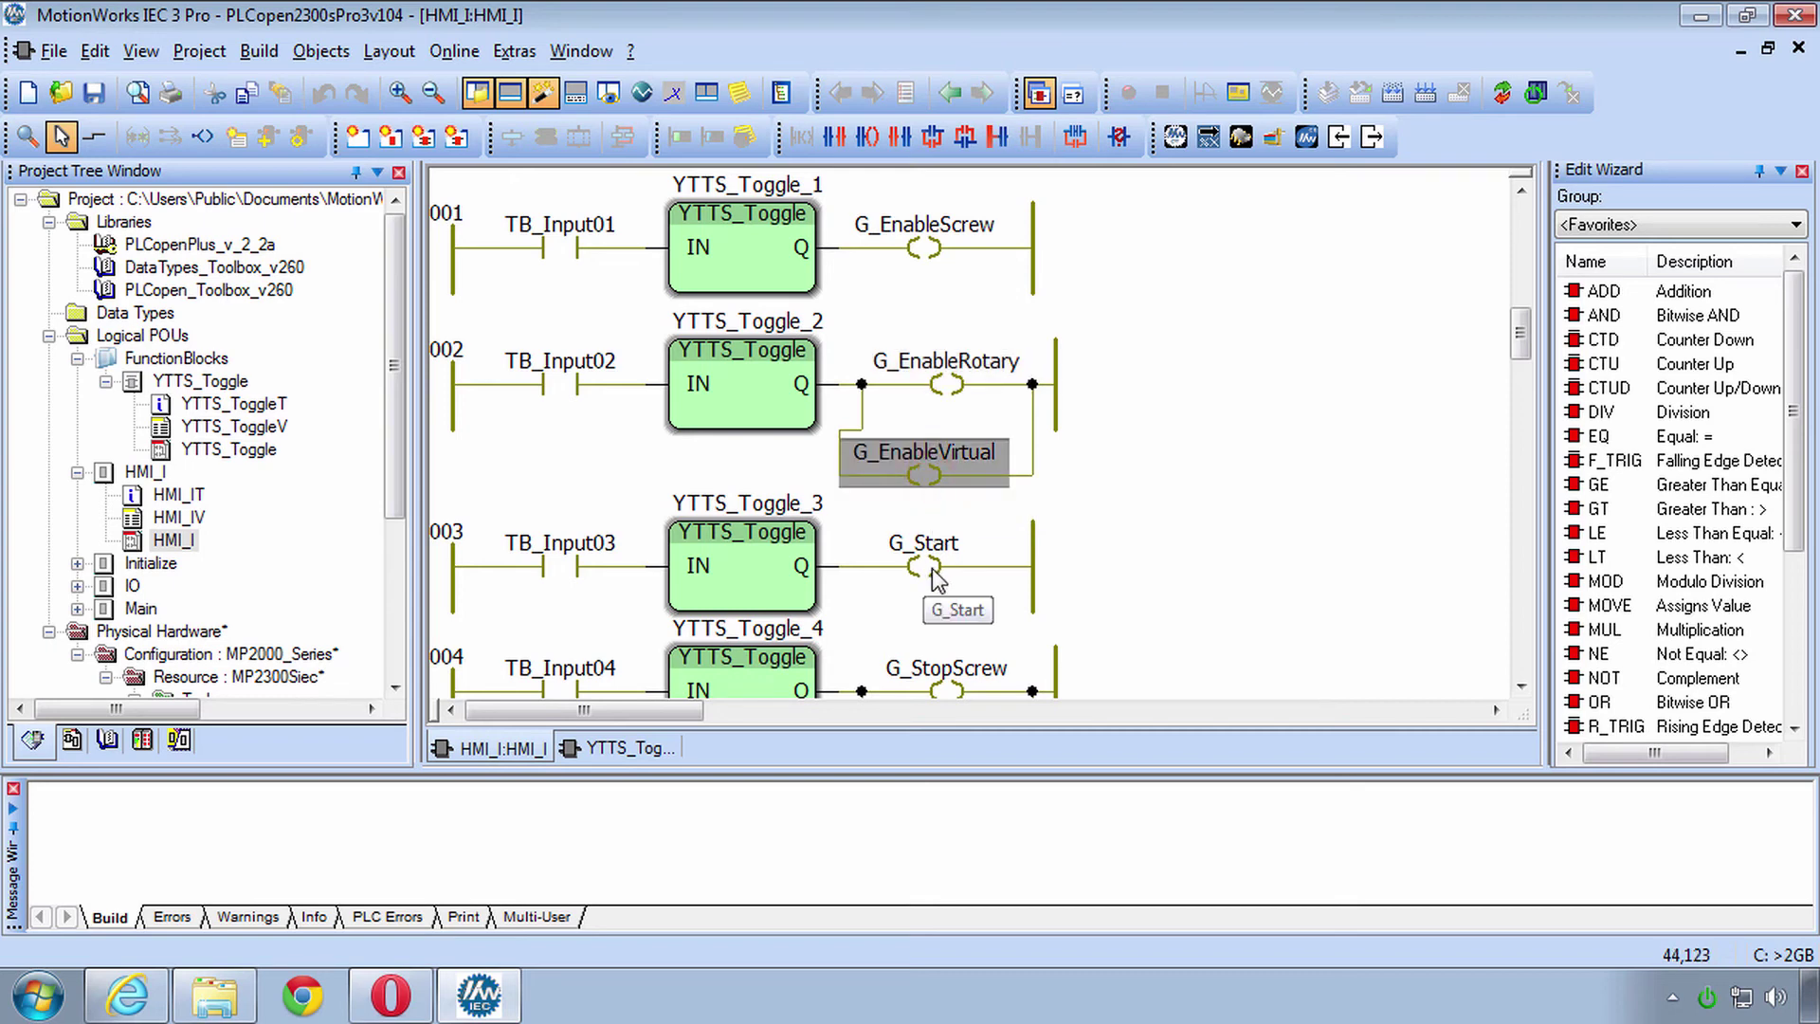
key(Down)
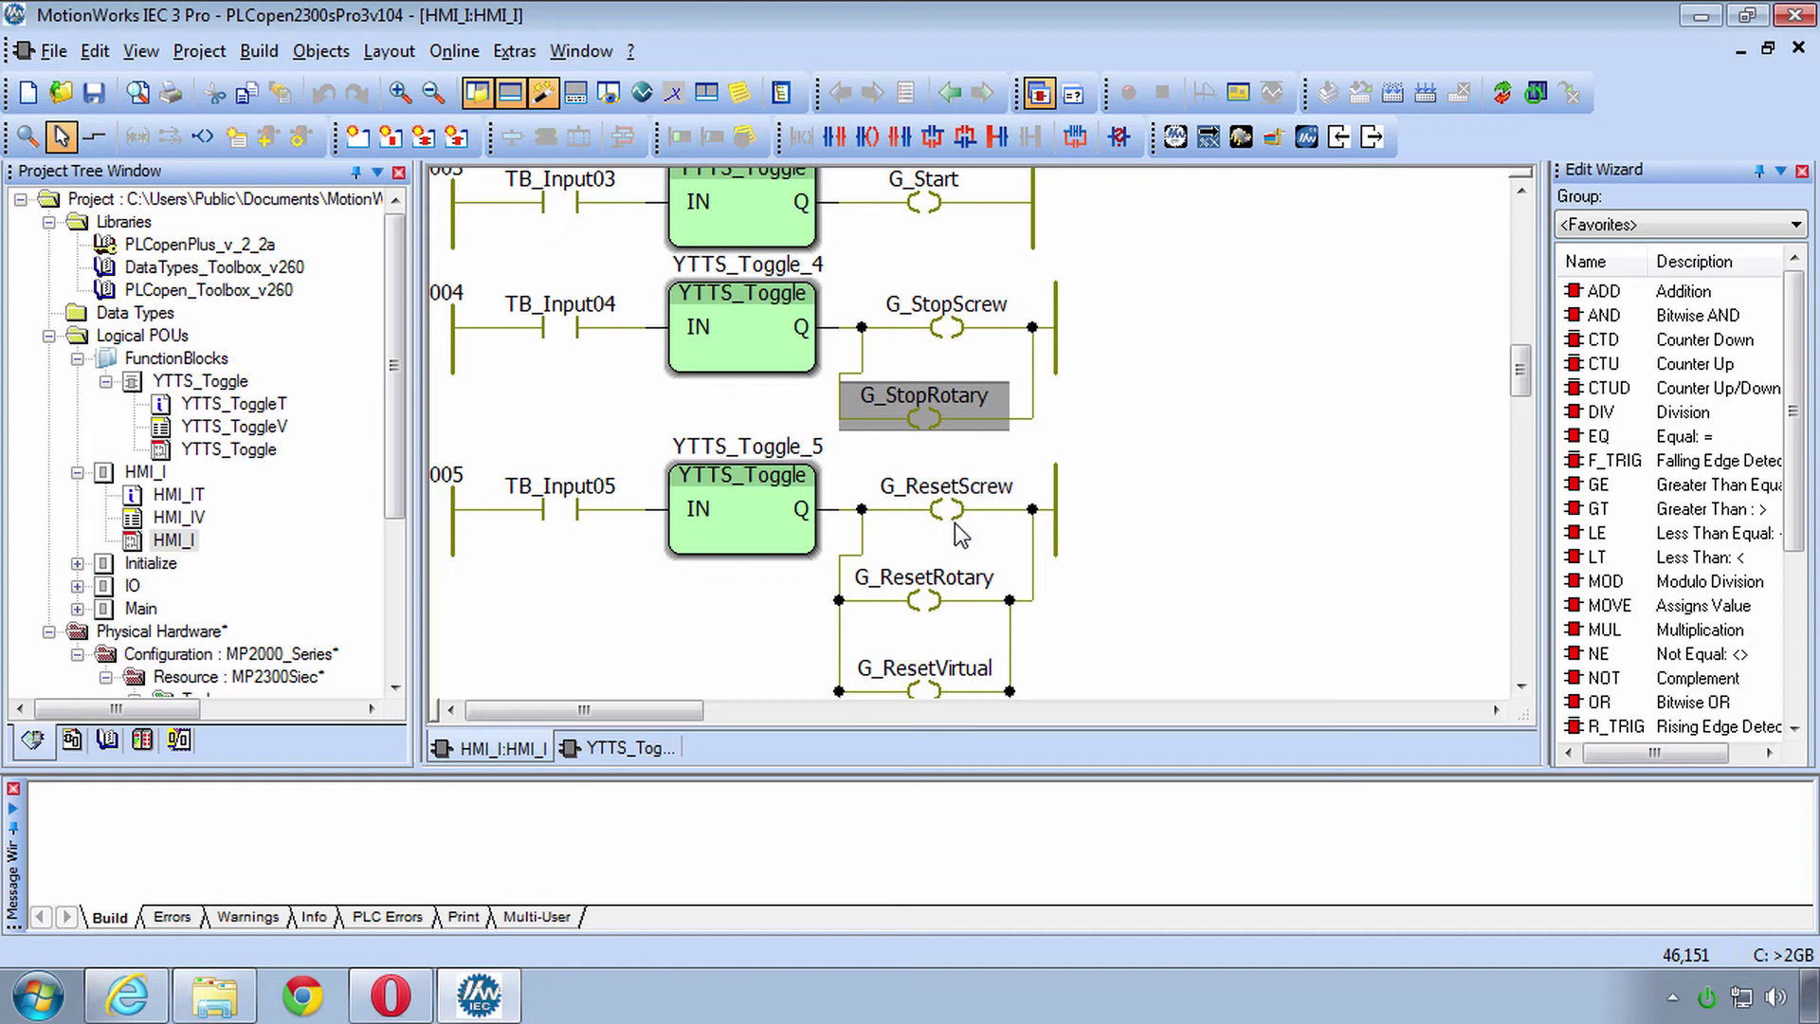
click(940, 510)
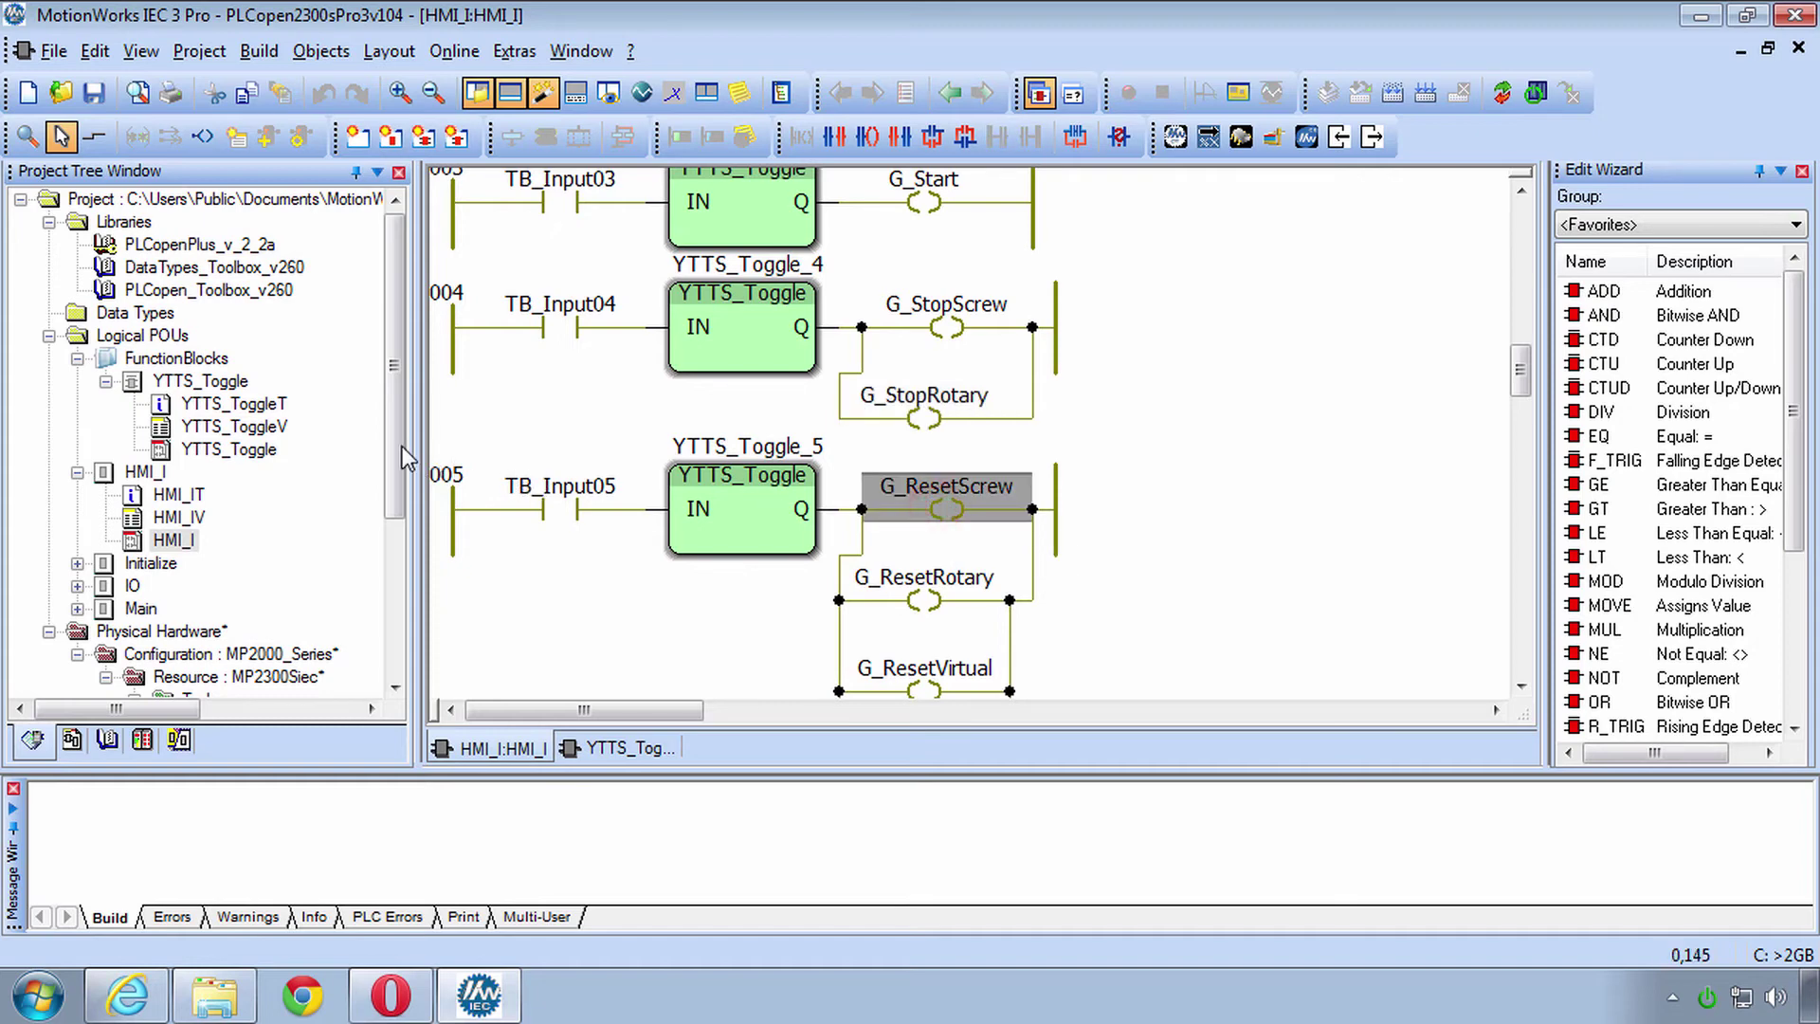
drag(394, 468, 406, 626)
Step: Open Global_Variables and collapse the System, Screw, Rotary, User Variables and LIO-01 groups
double_click(198, 654)
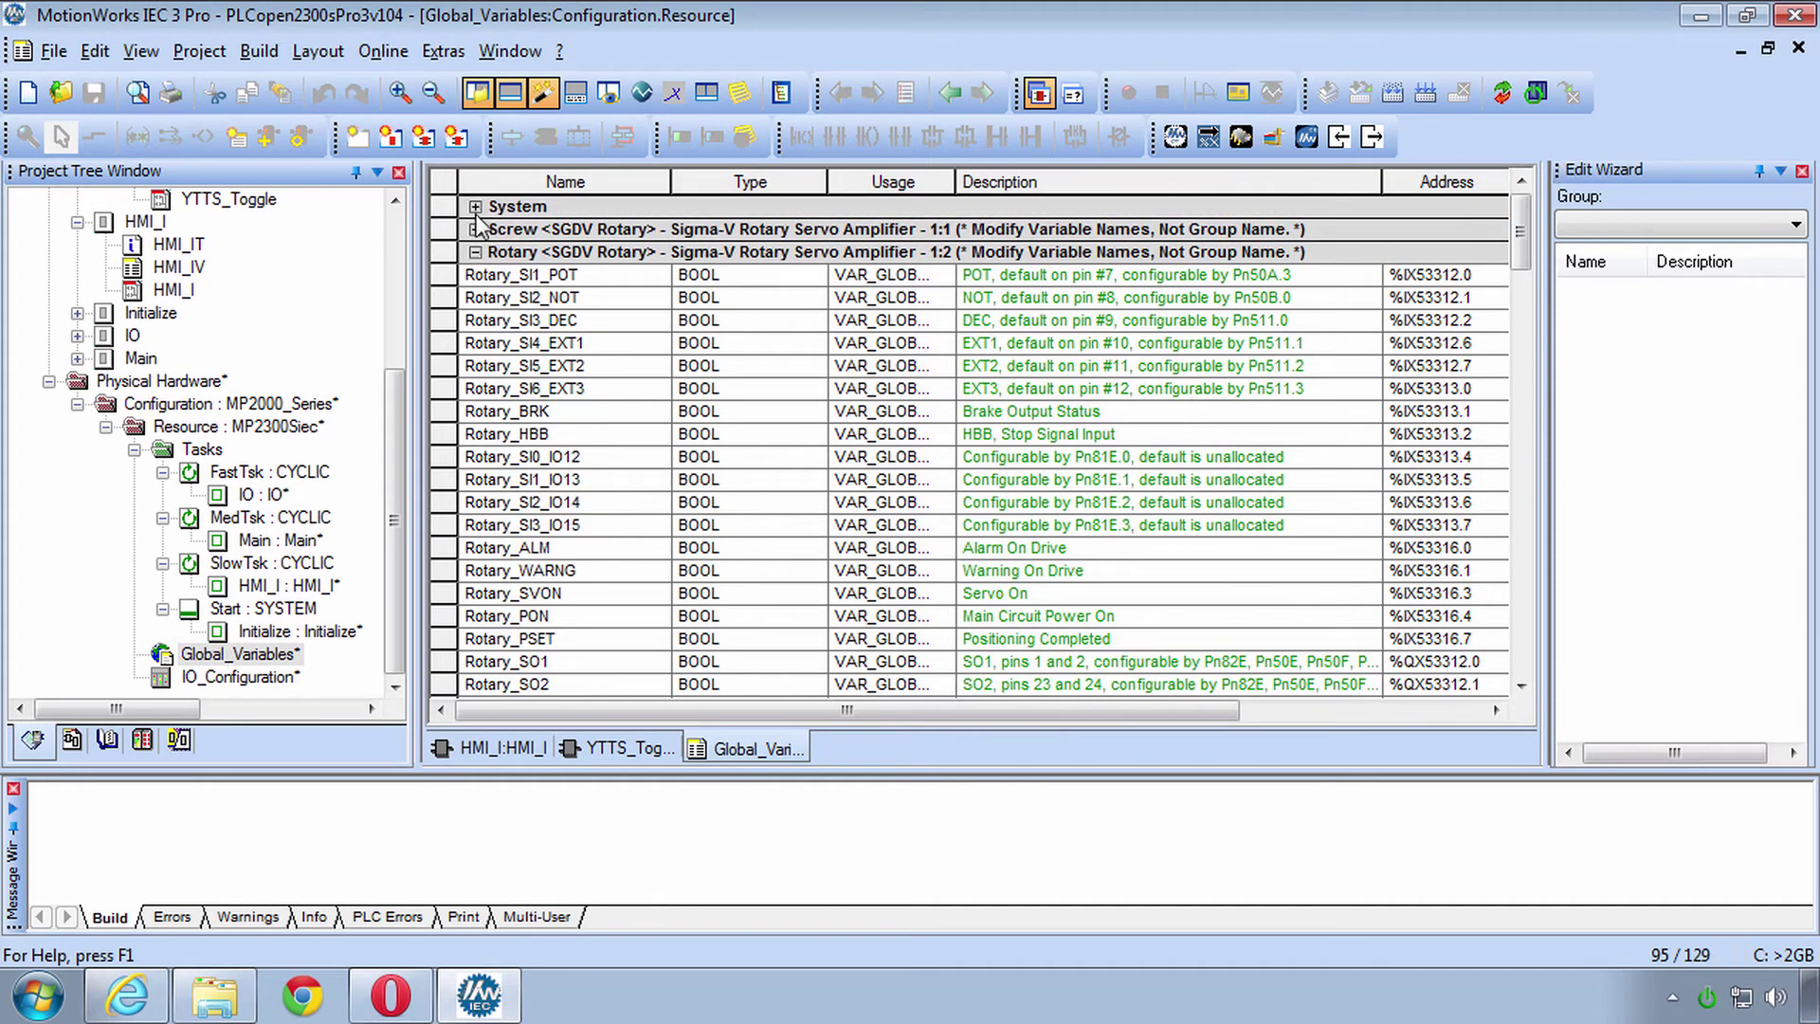
click(476, 206)
click(476, 207)
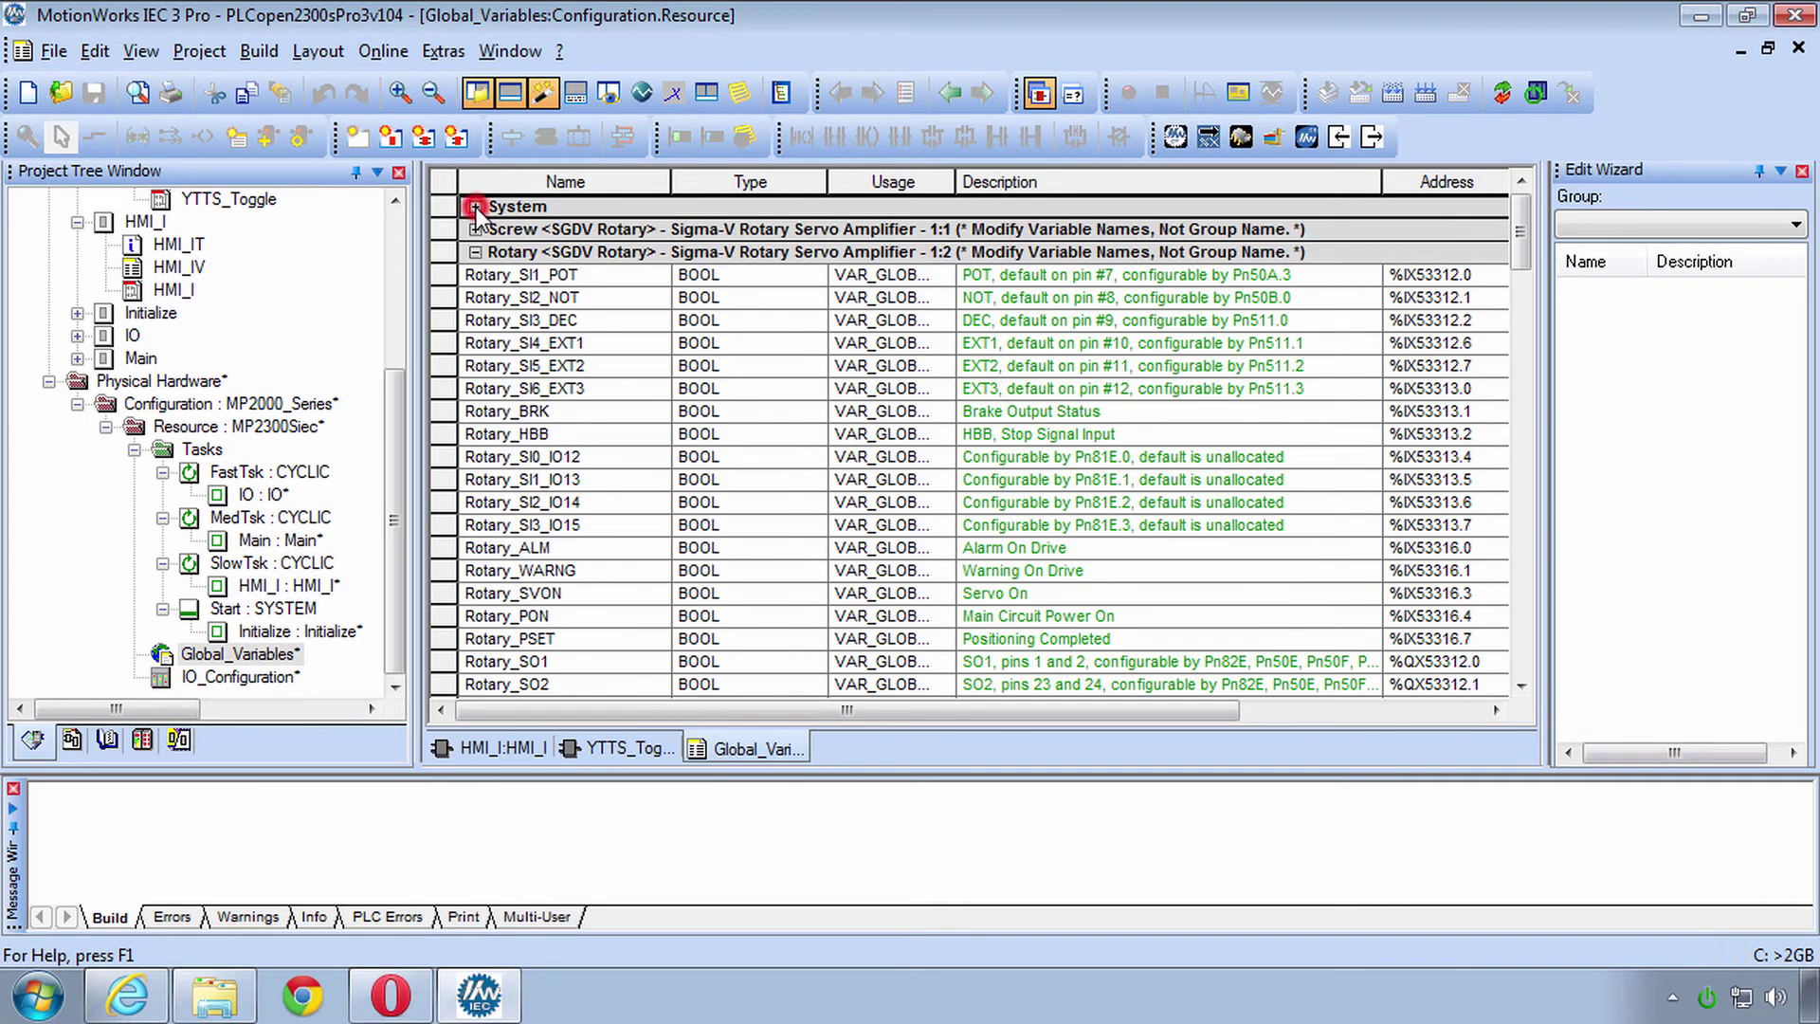
click(475, 229)
click(476, 229)
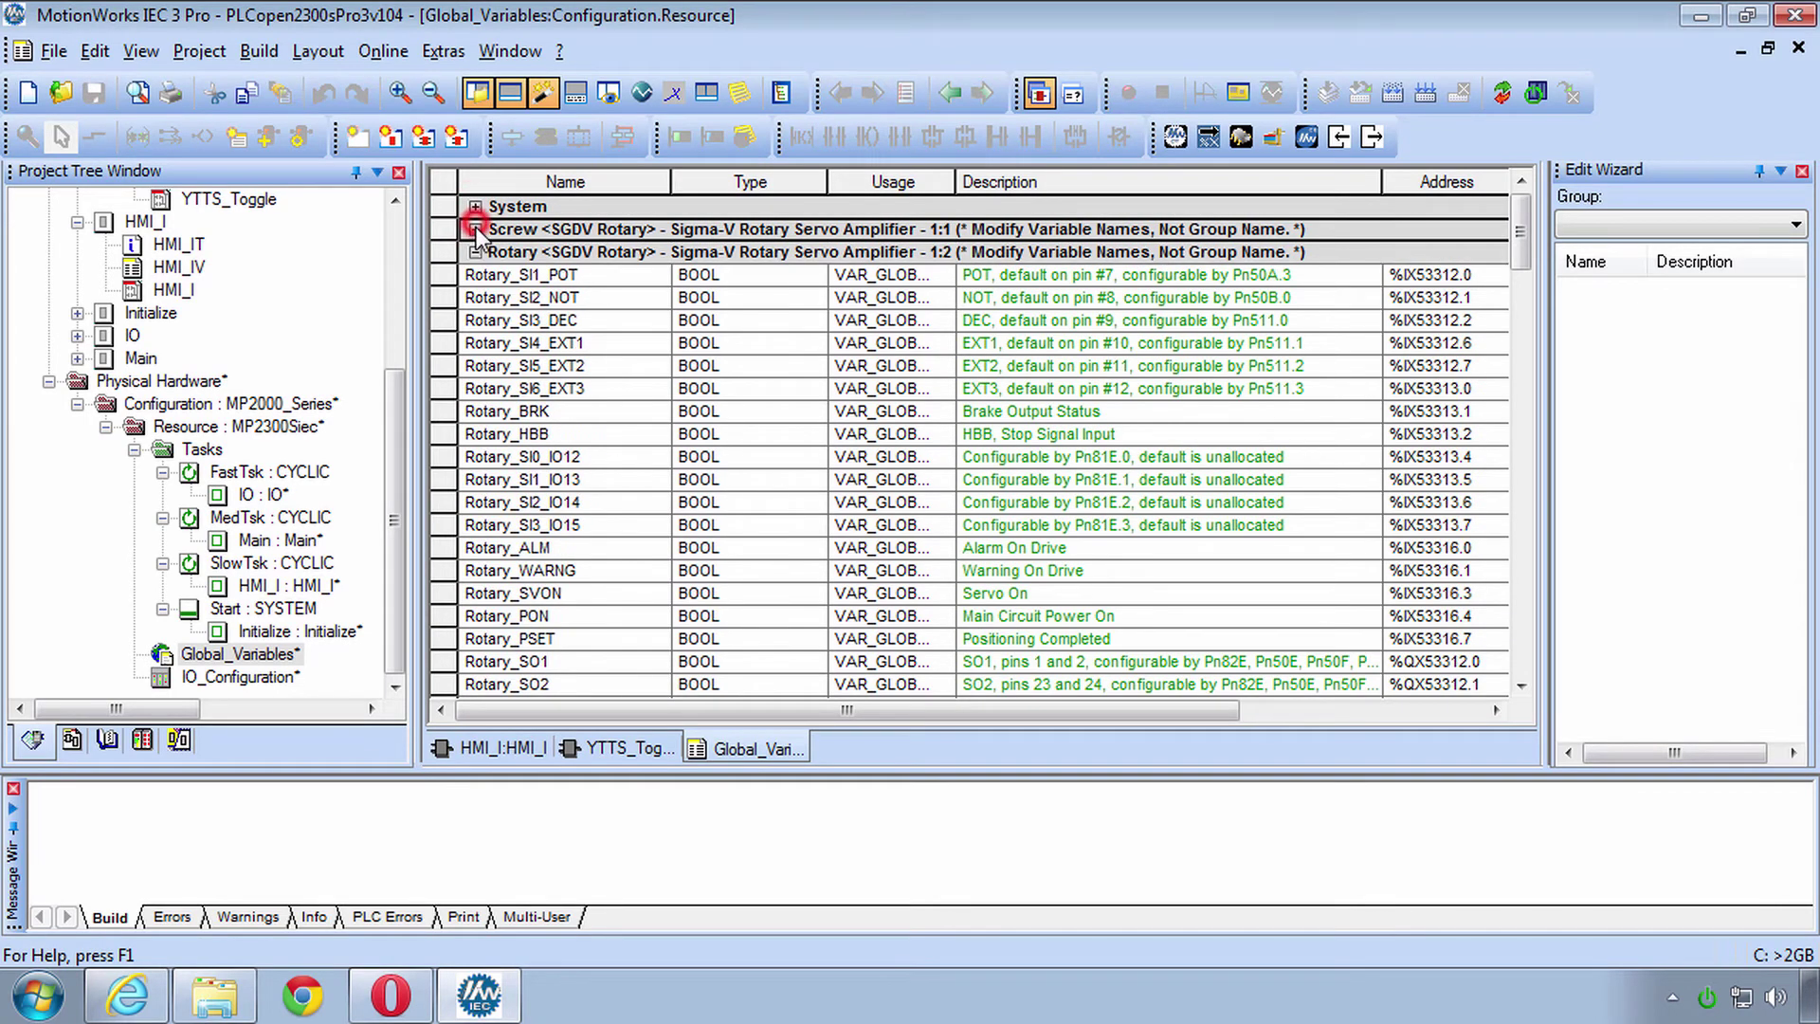
click(476, 252)
click(474, 275)
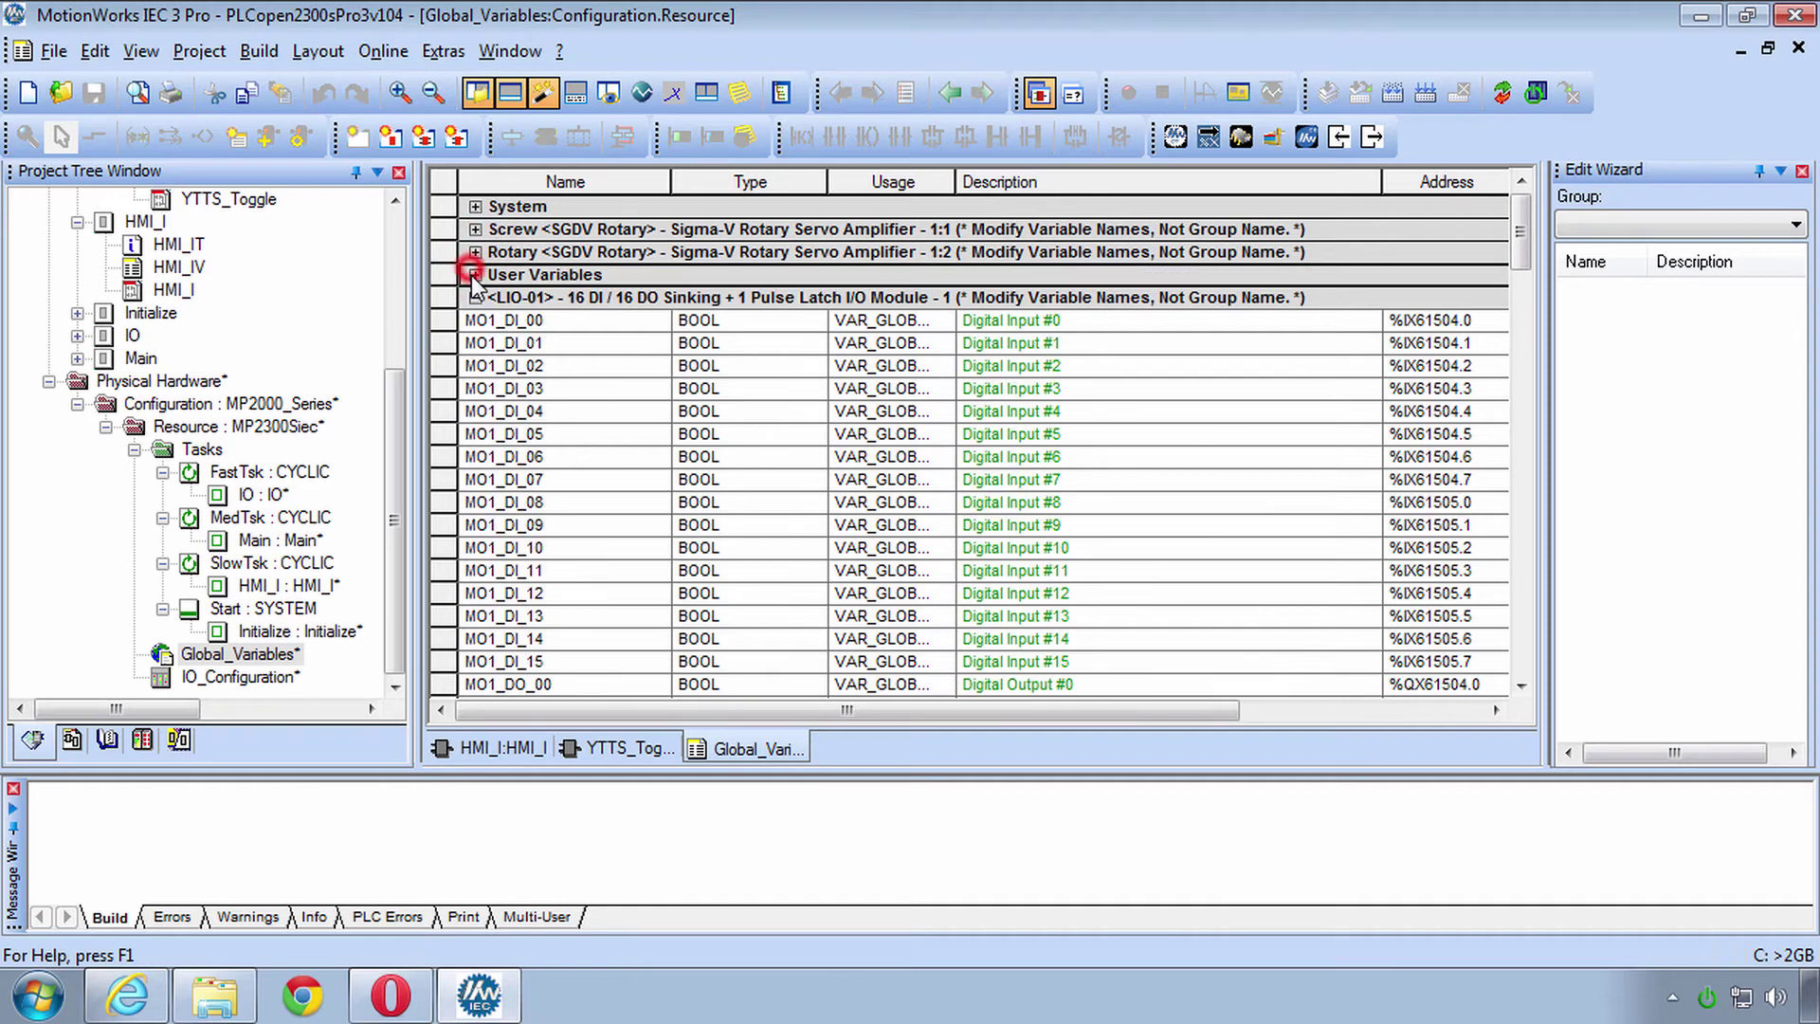
click(476, 297)
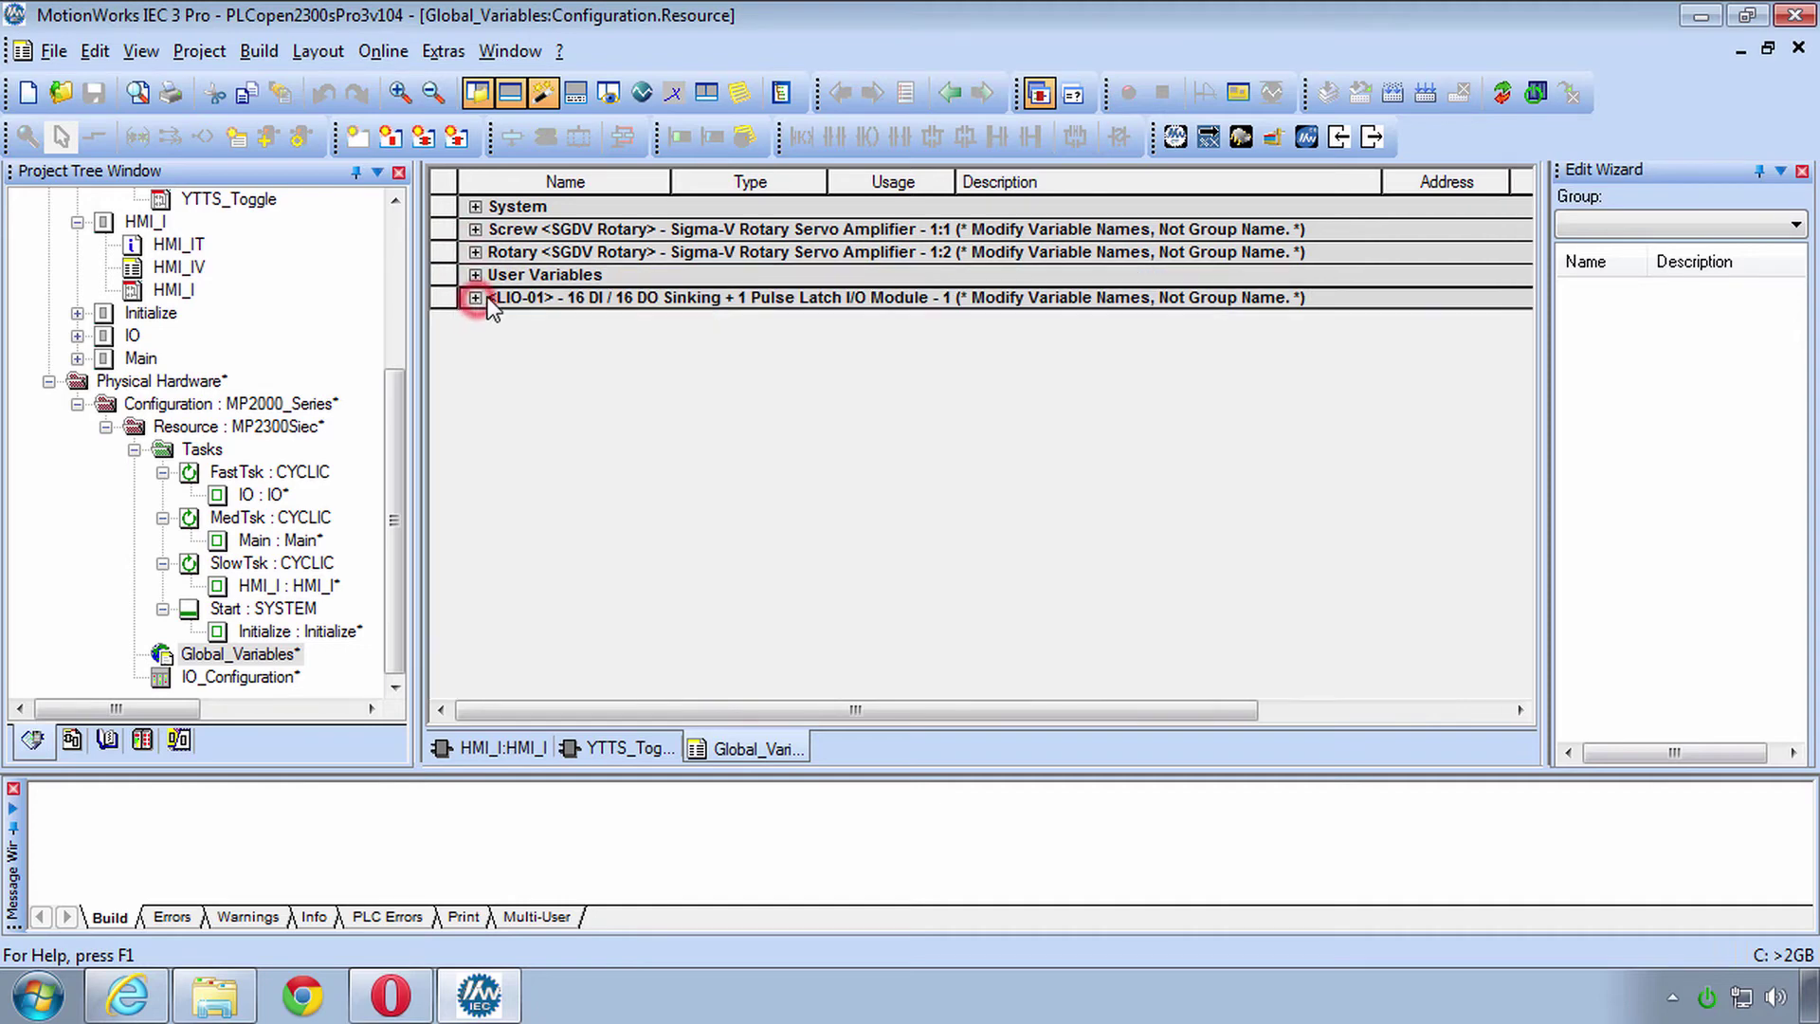
Step: Expand the LIO-01 group to inspect inputs such as MO1_DI_06, then collapse it
click(592, 230)
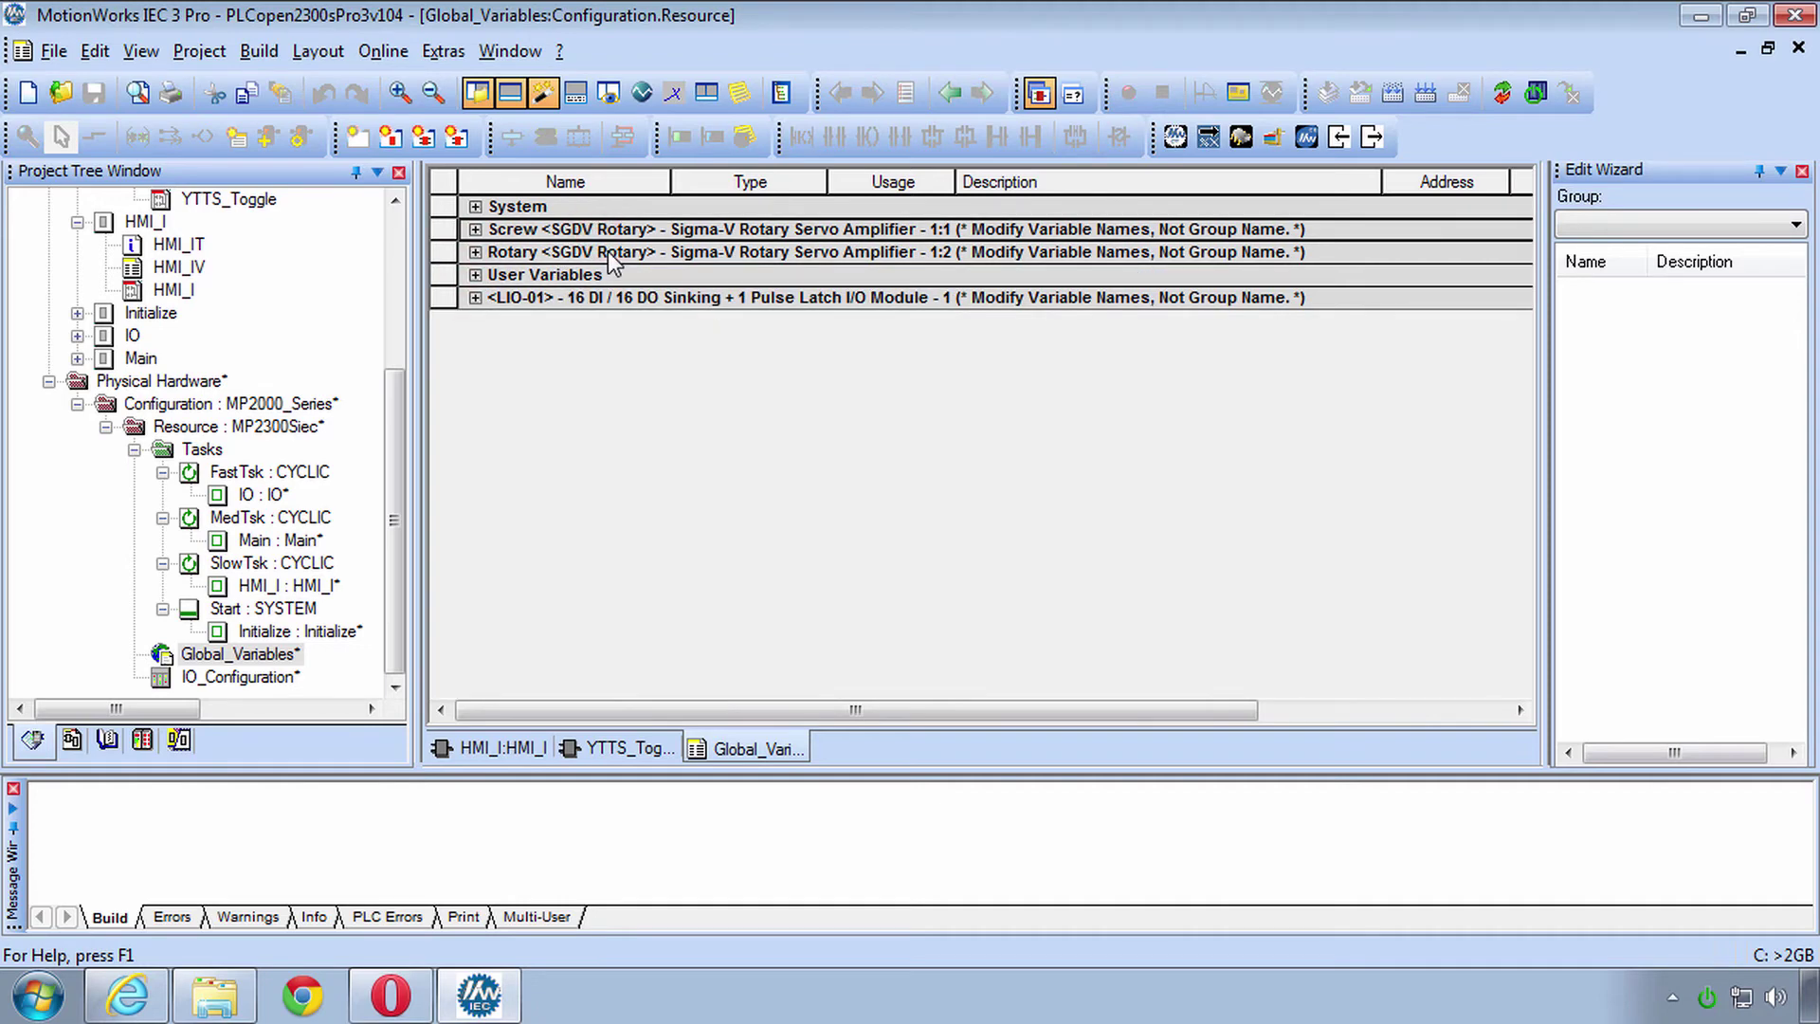
click(606, 254)
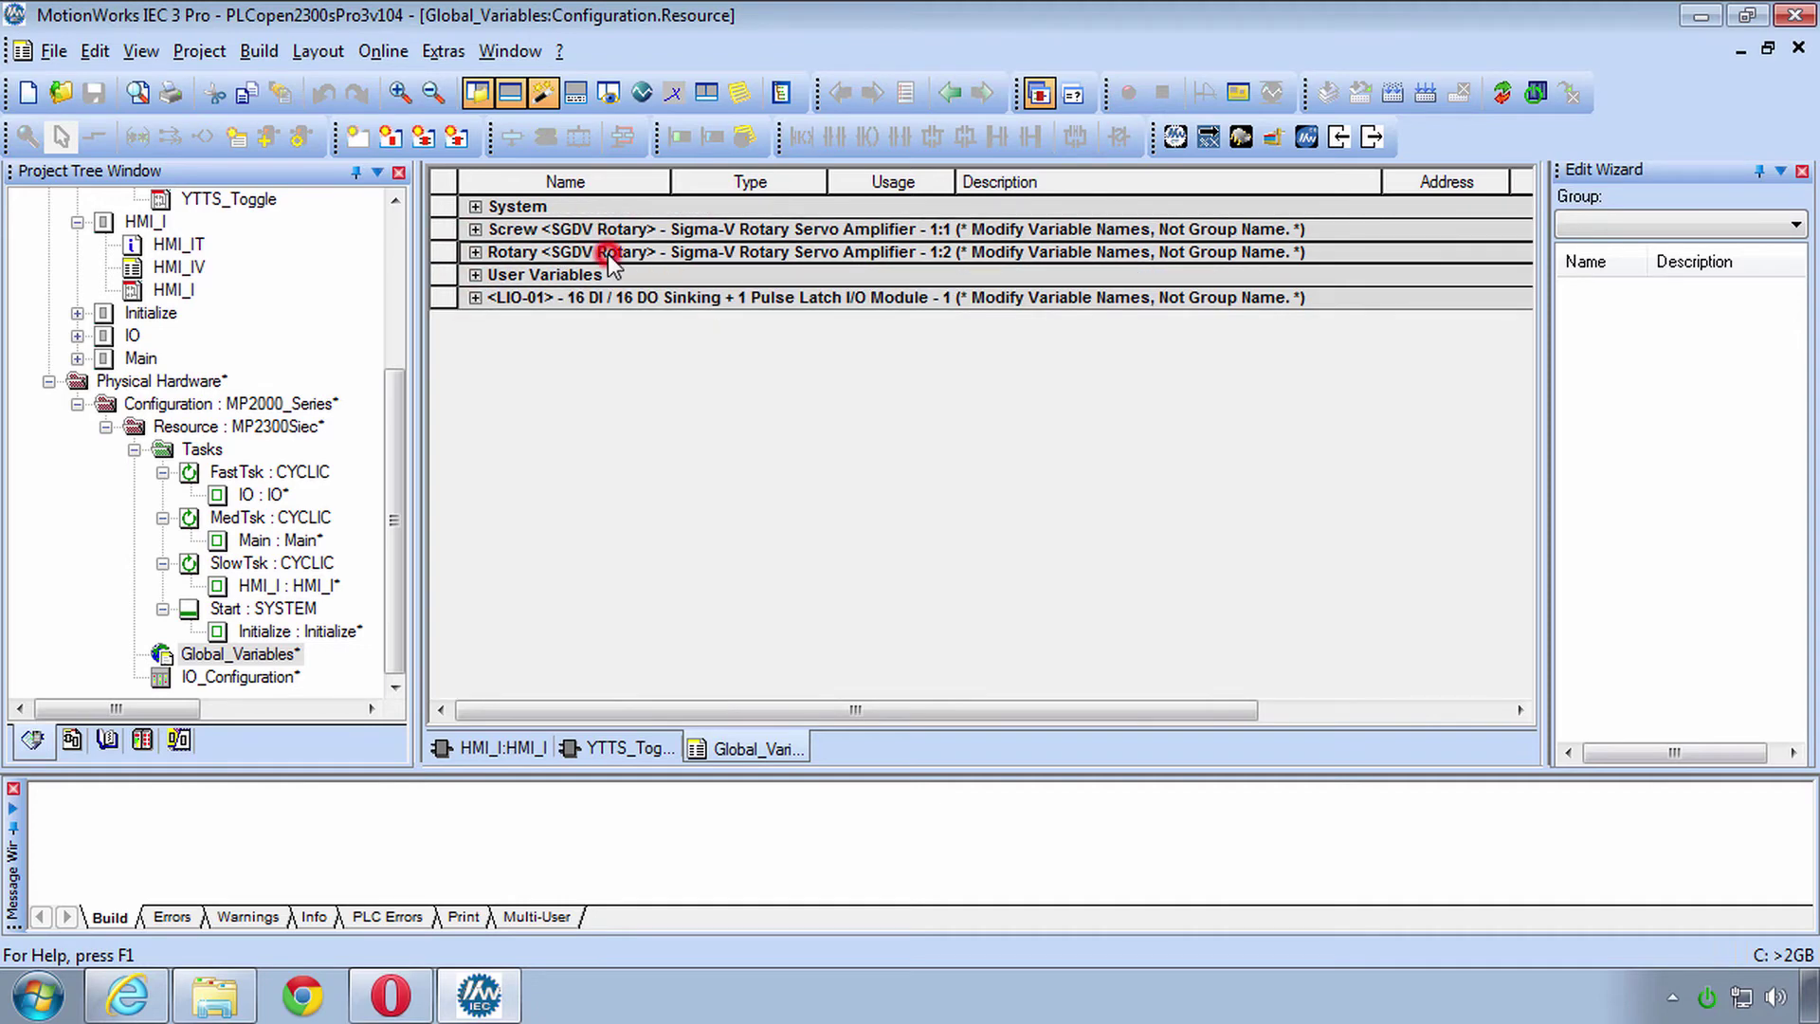
click(562, 303)
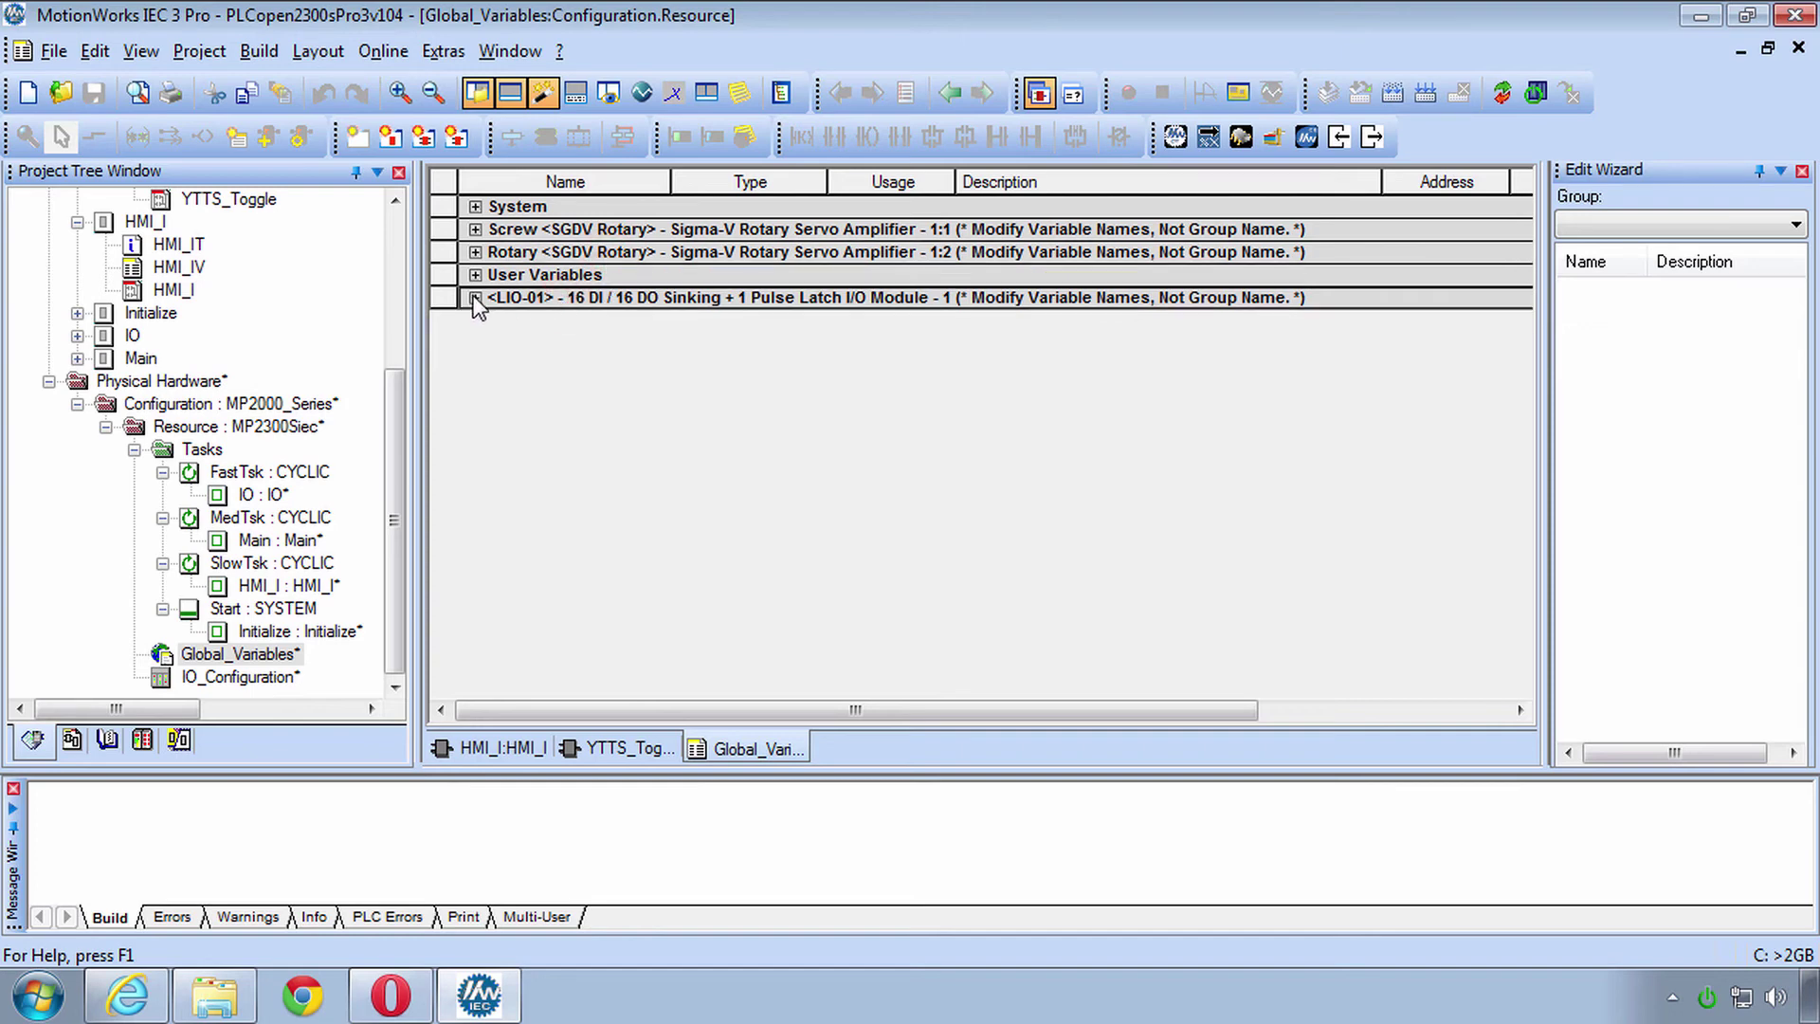
click(475, 298)
click(565, 456)
scroll(572, 453, down, 5)
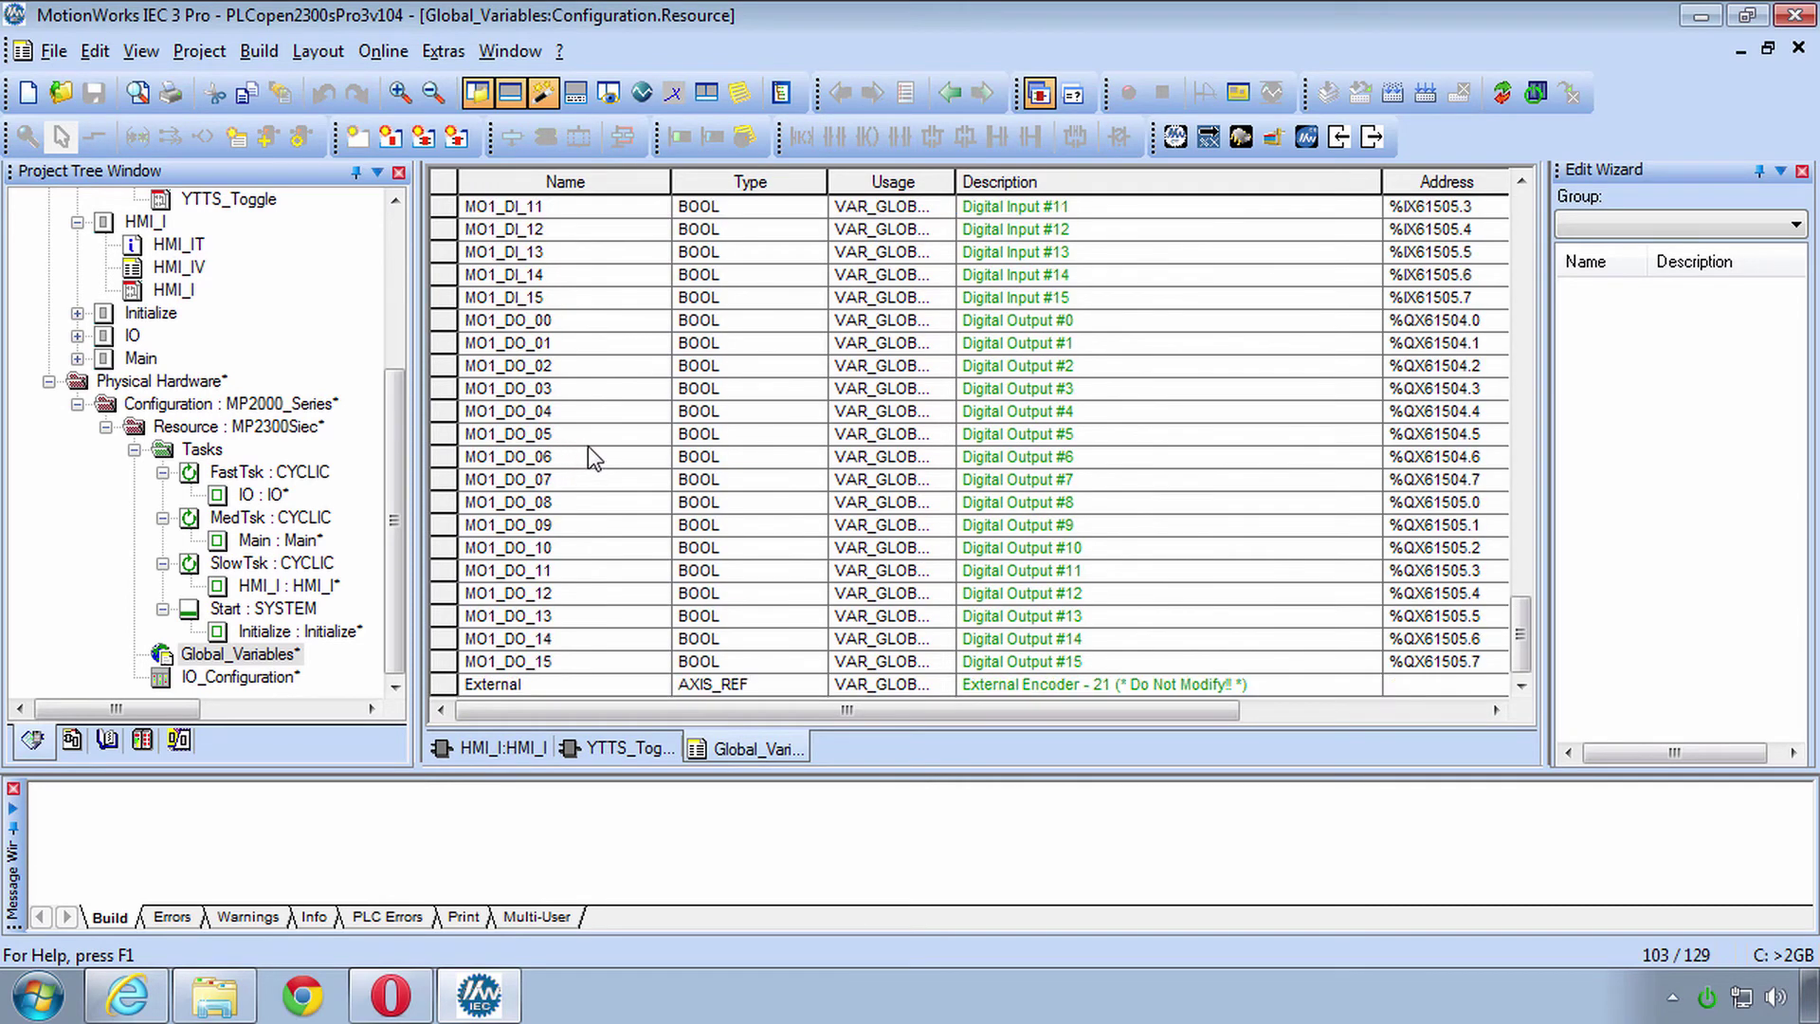
scroll(587, 443, up, 5)
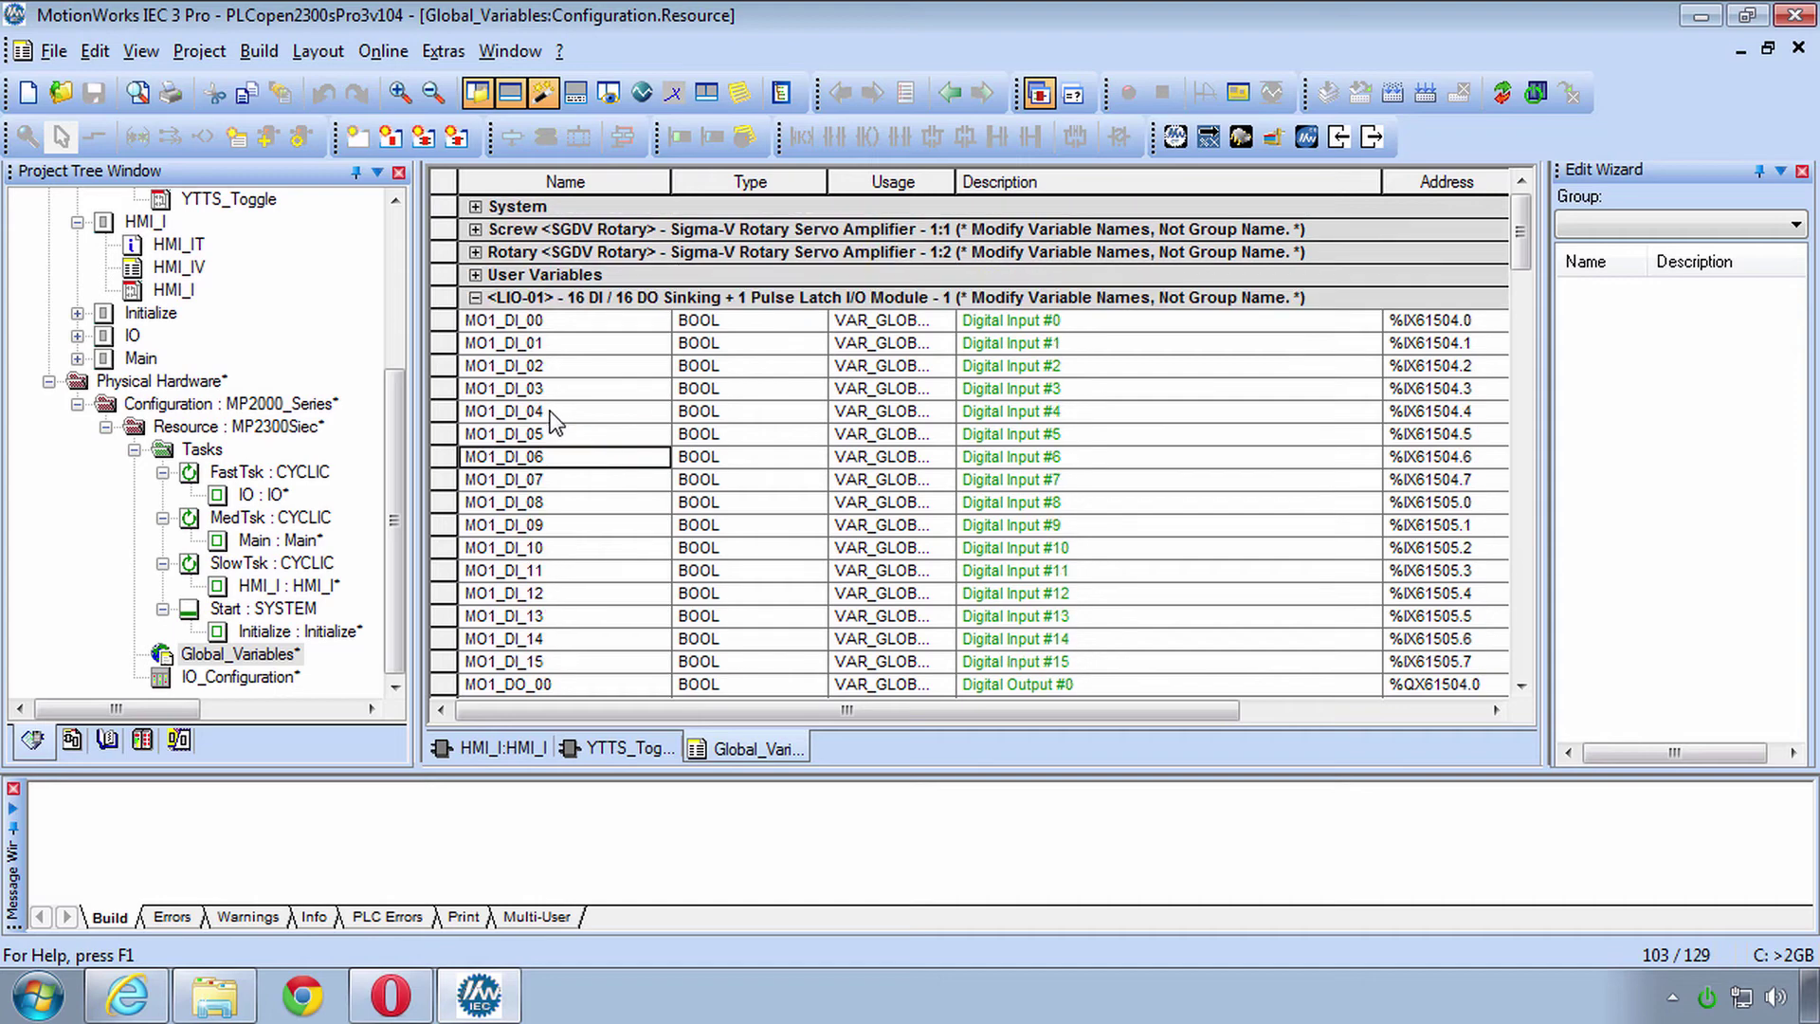
click(475, 297)
Step: Review the Rotary group's variables, then expand User Variables down to the Virtual axis entry
click(474, 252)
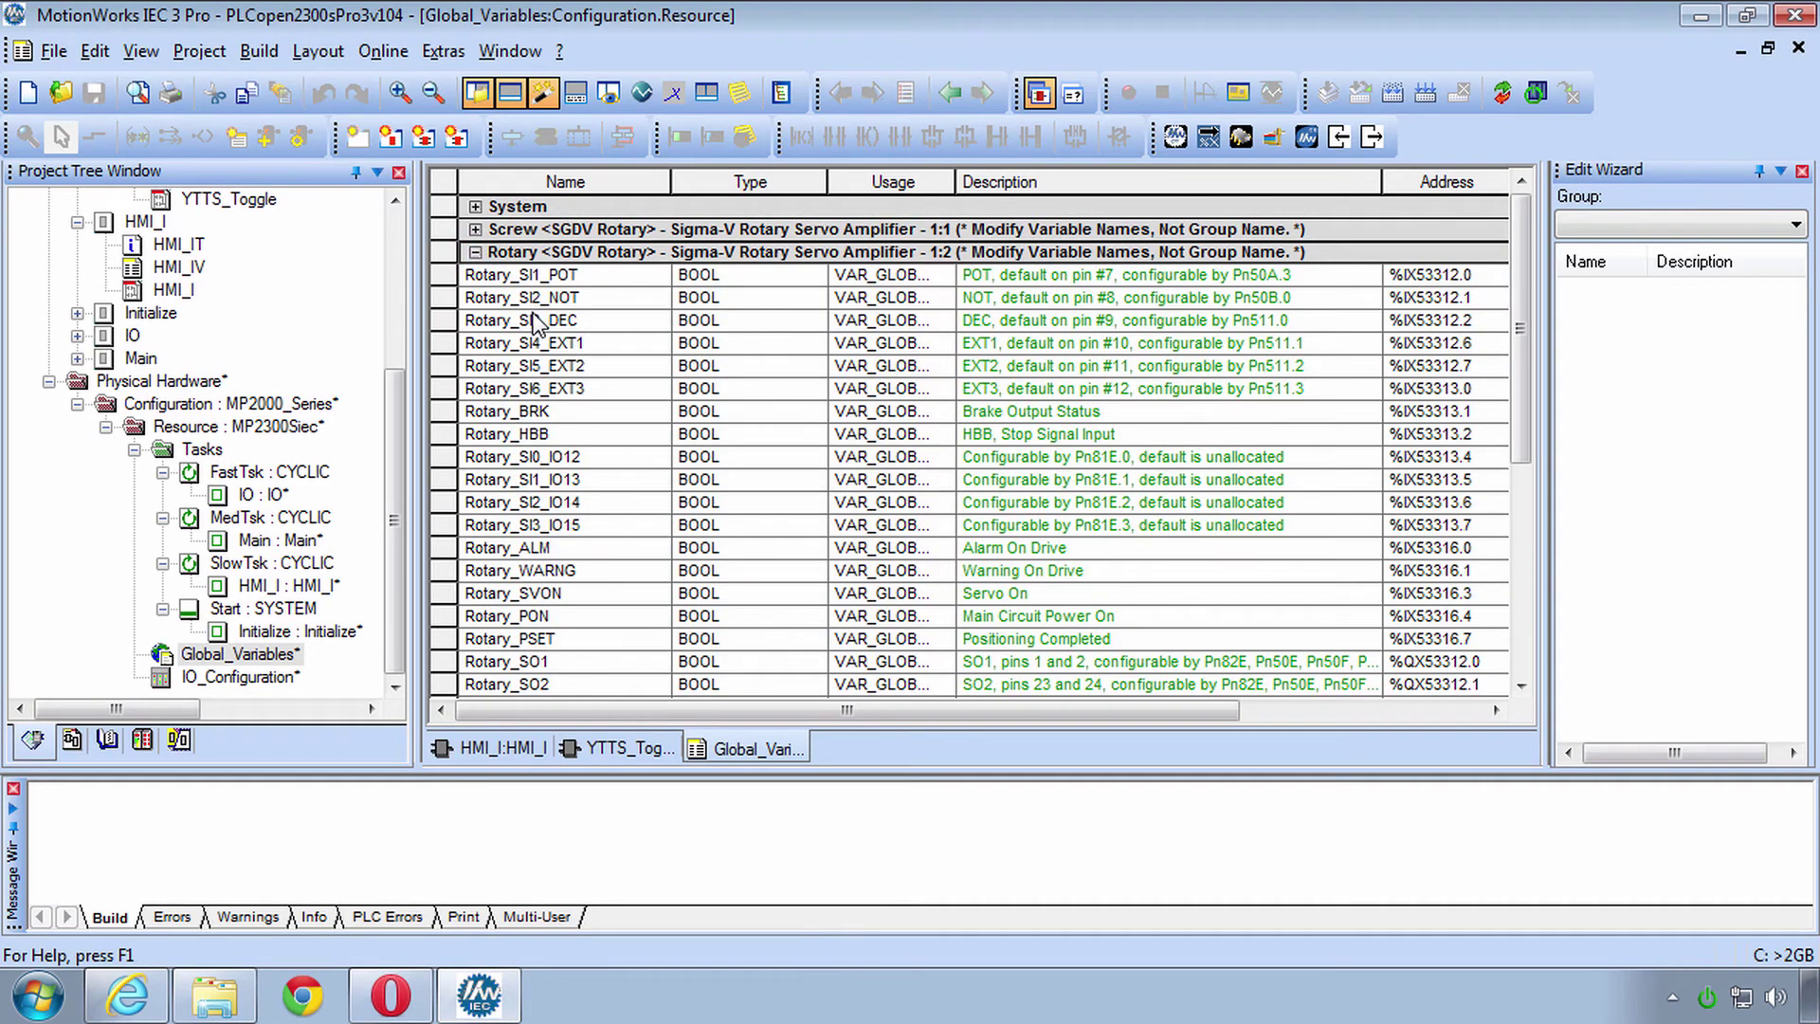
scroll(536, 327, down, 1)
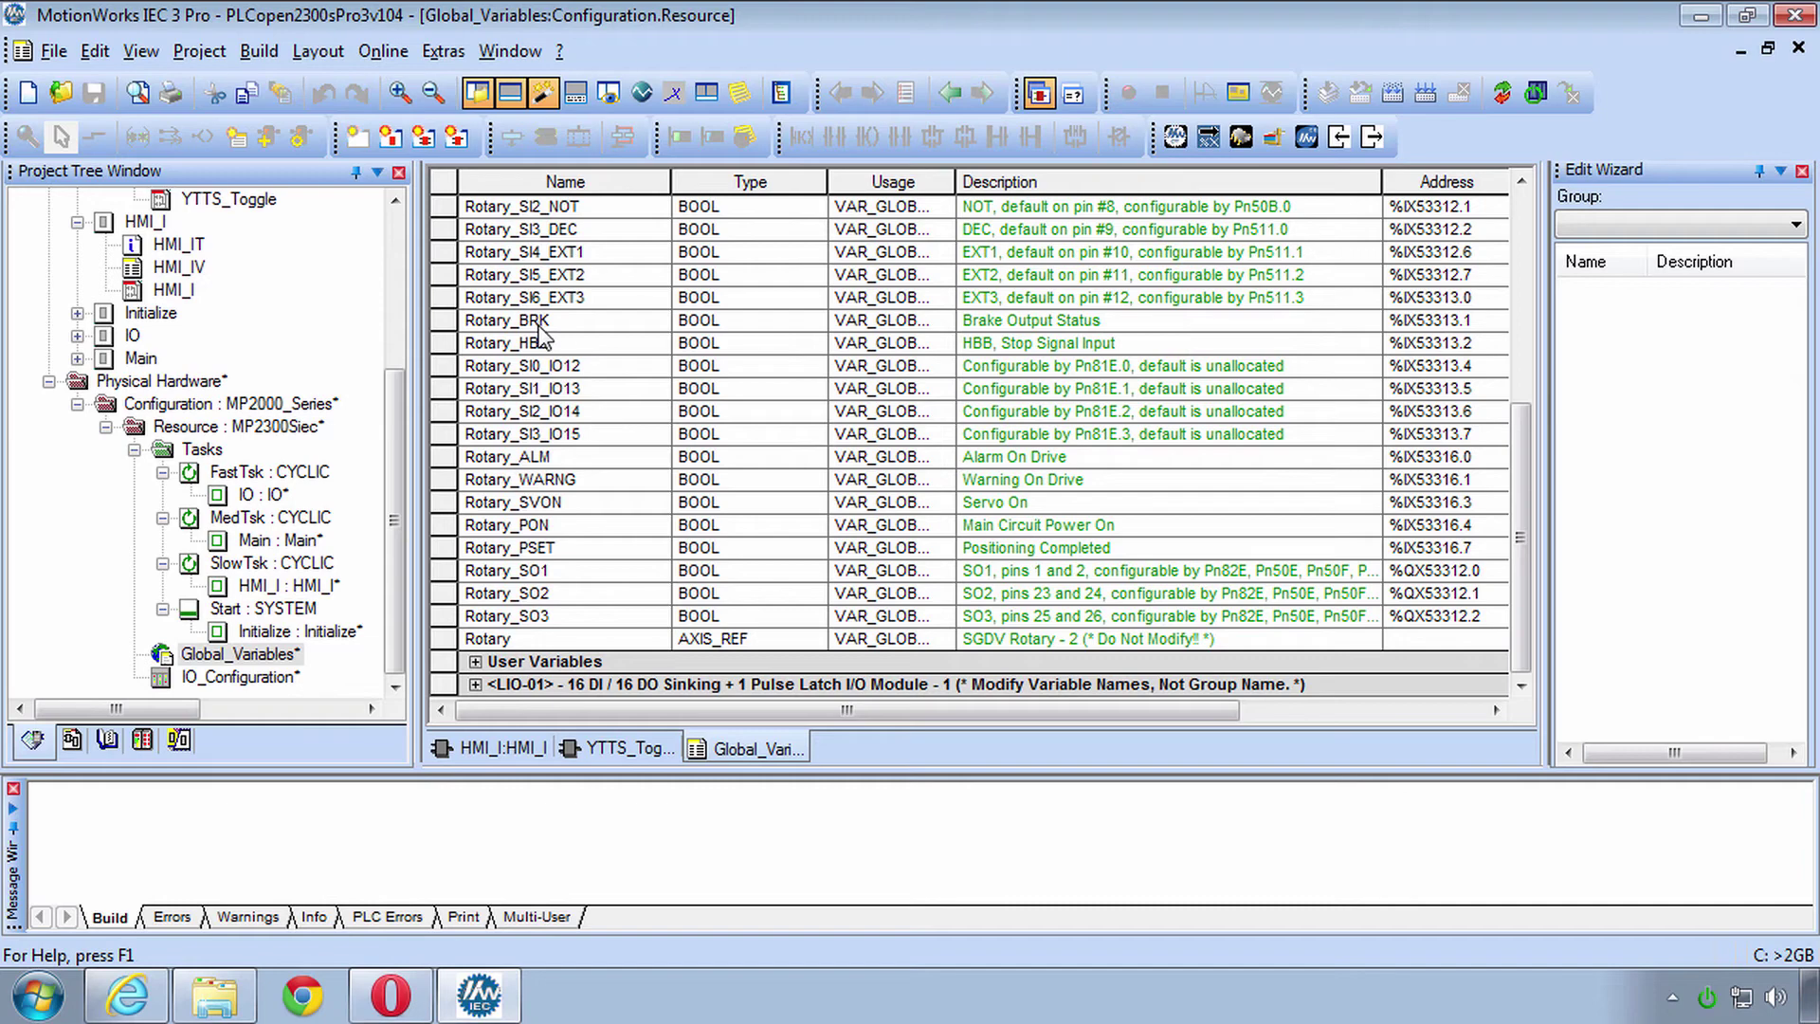
scroll(538, 332, up, 1)
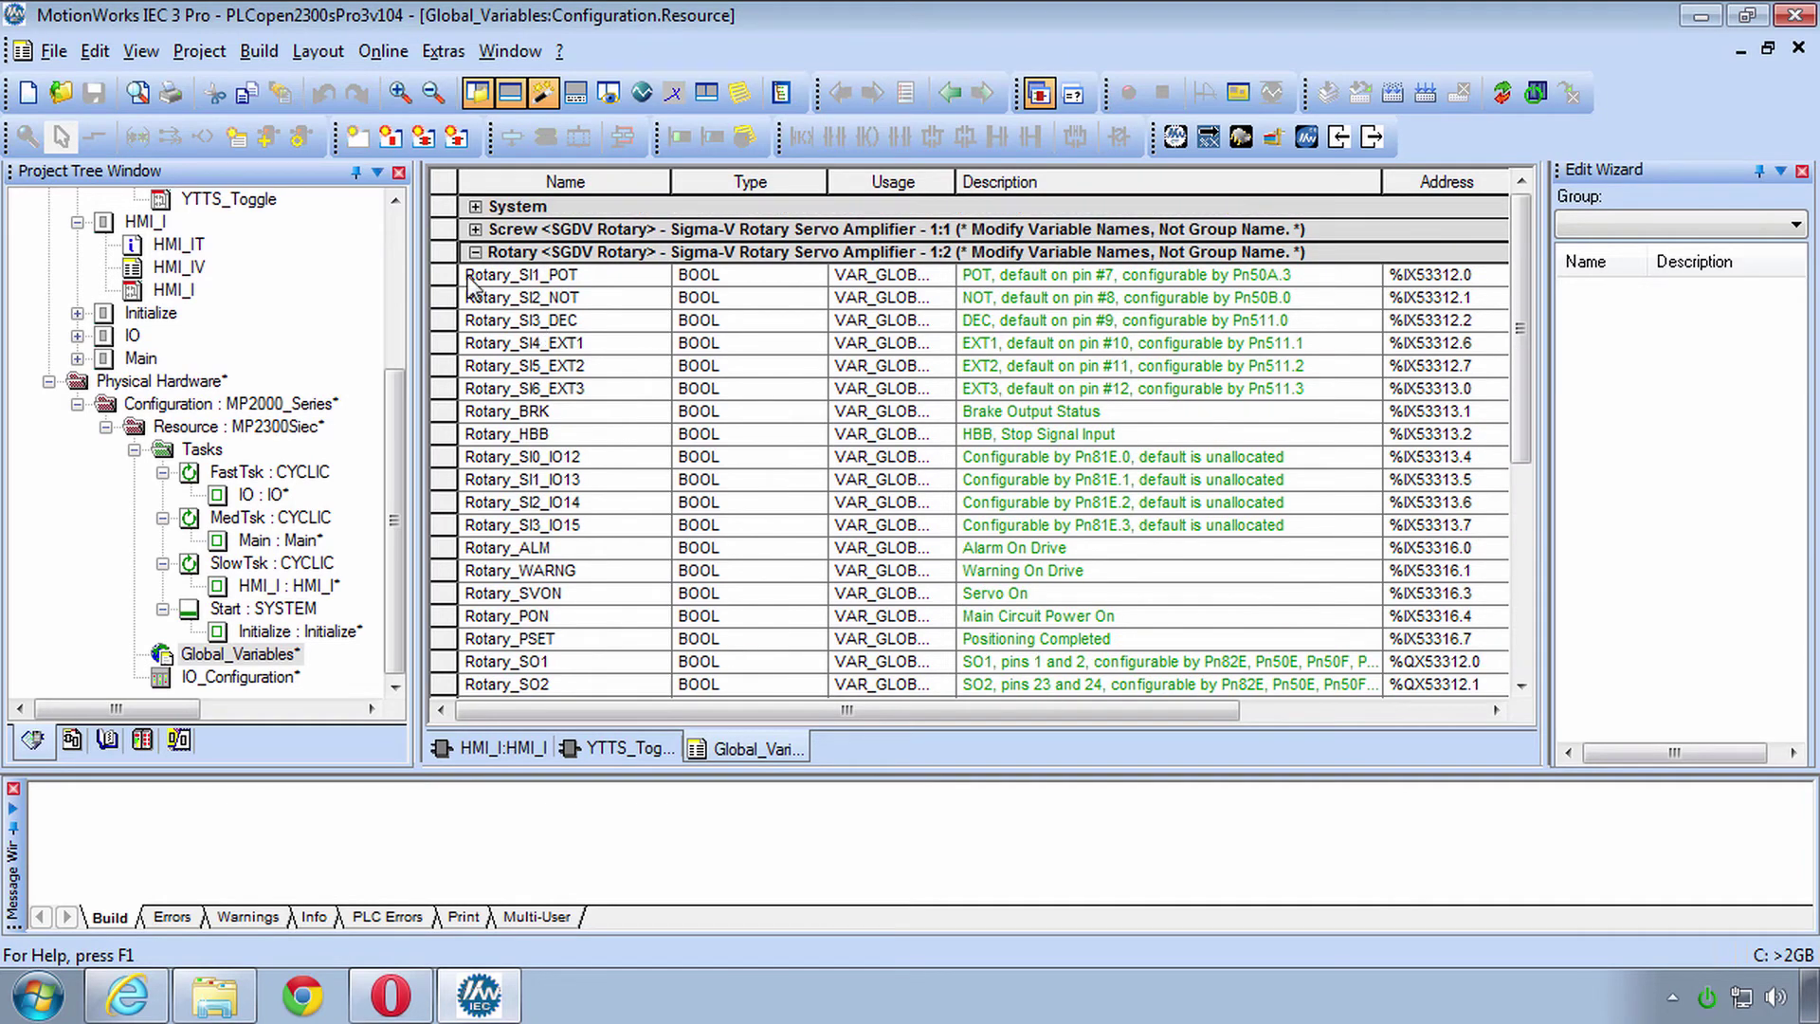
click(476, 253)
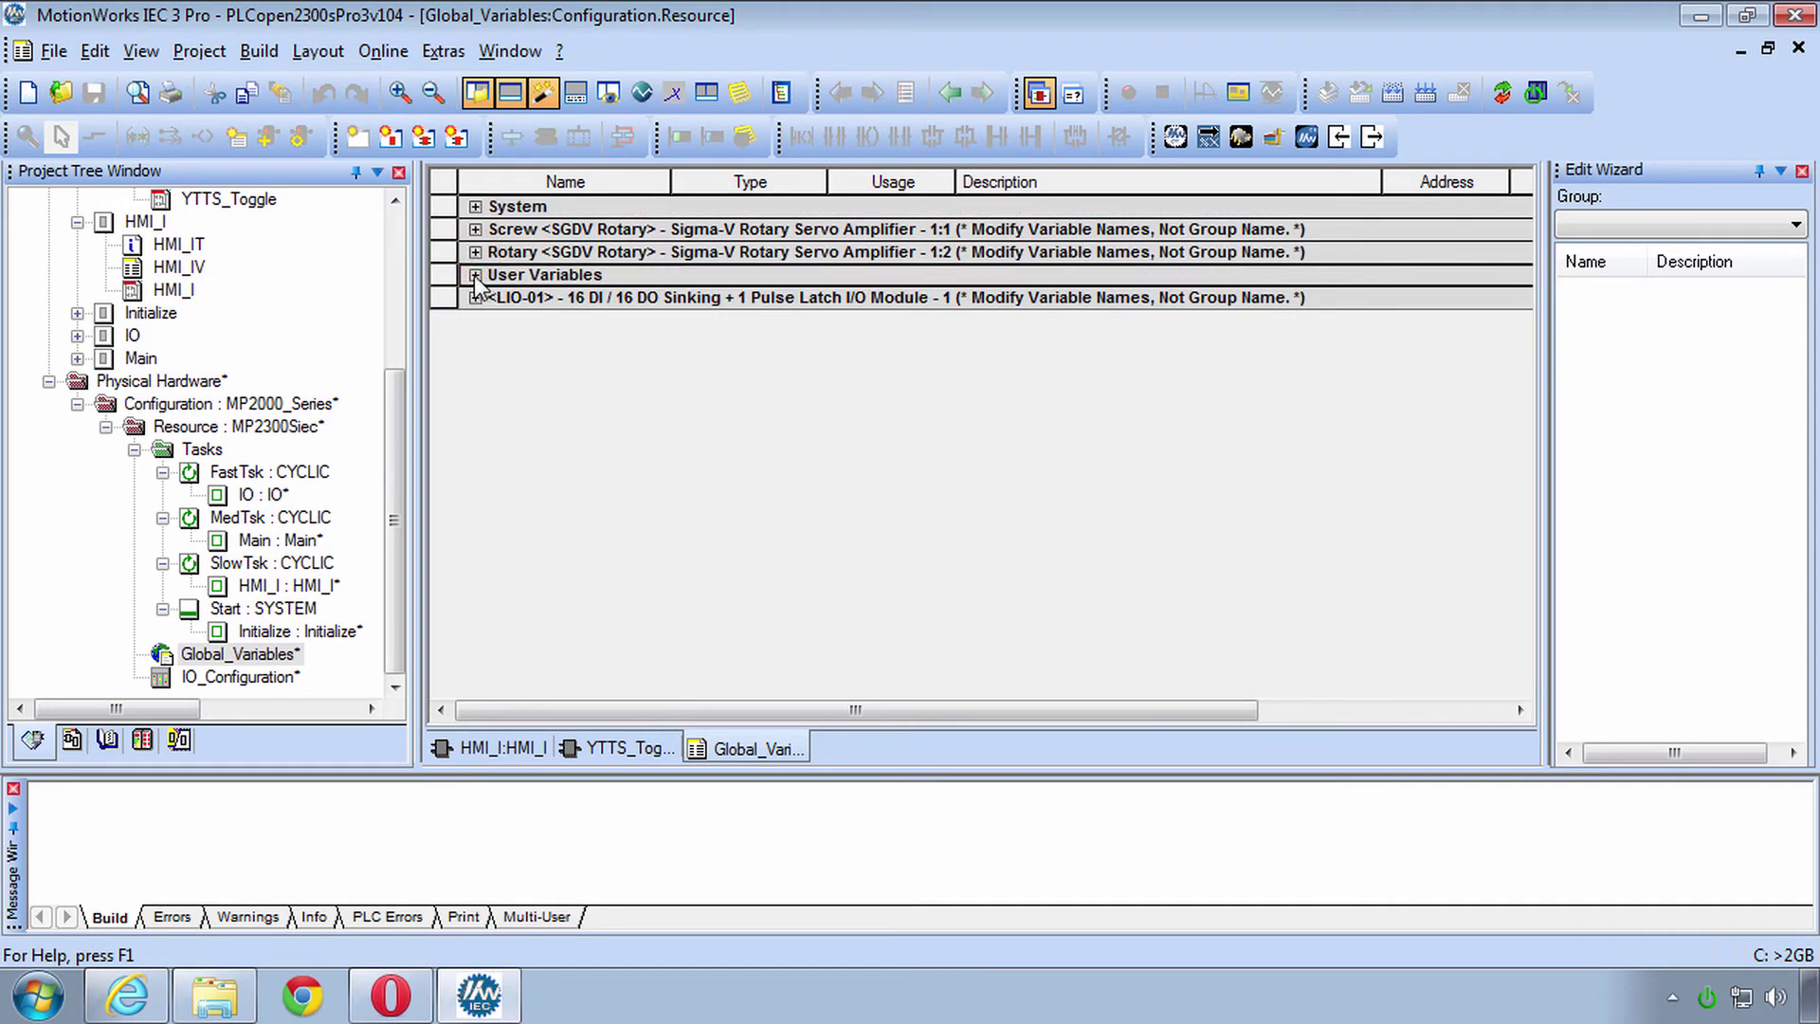
click(475, 276)
scroll(576, 333, down, 1)
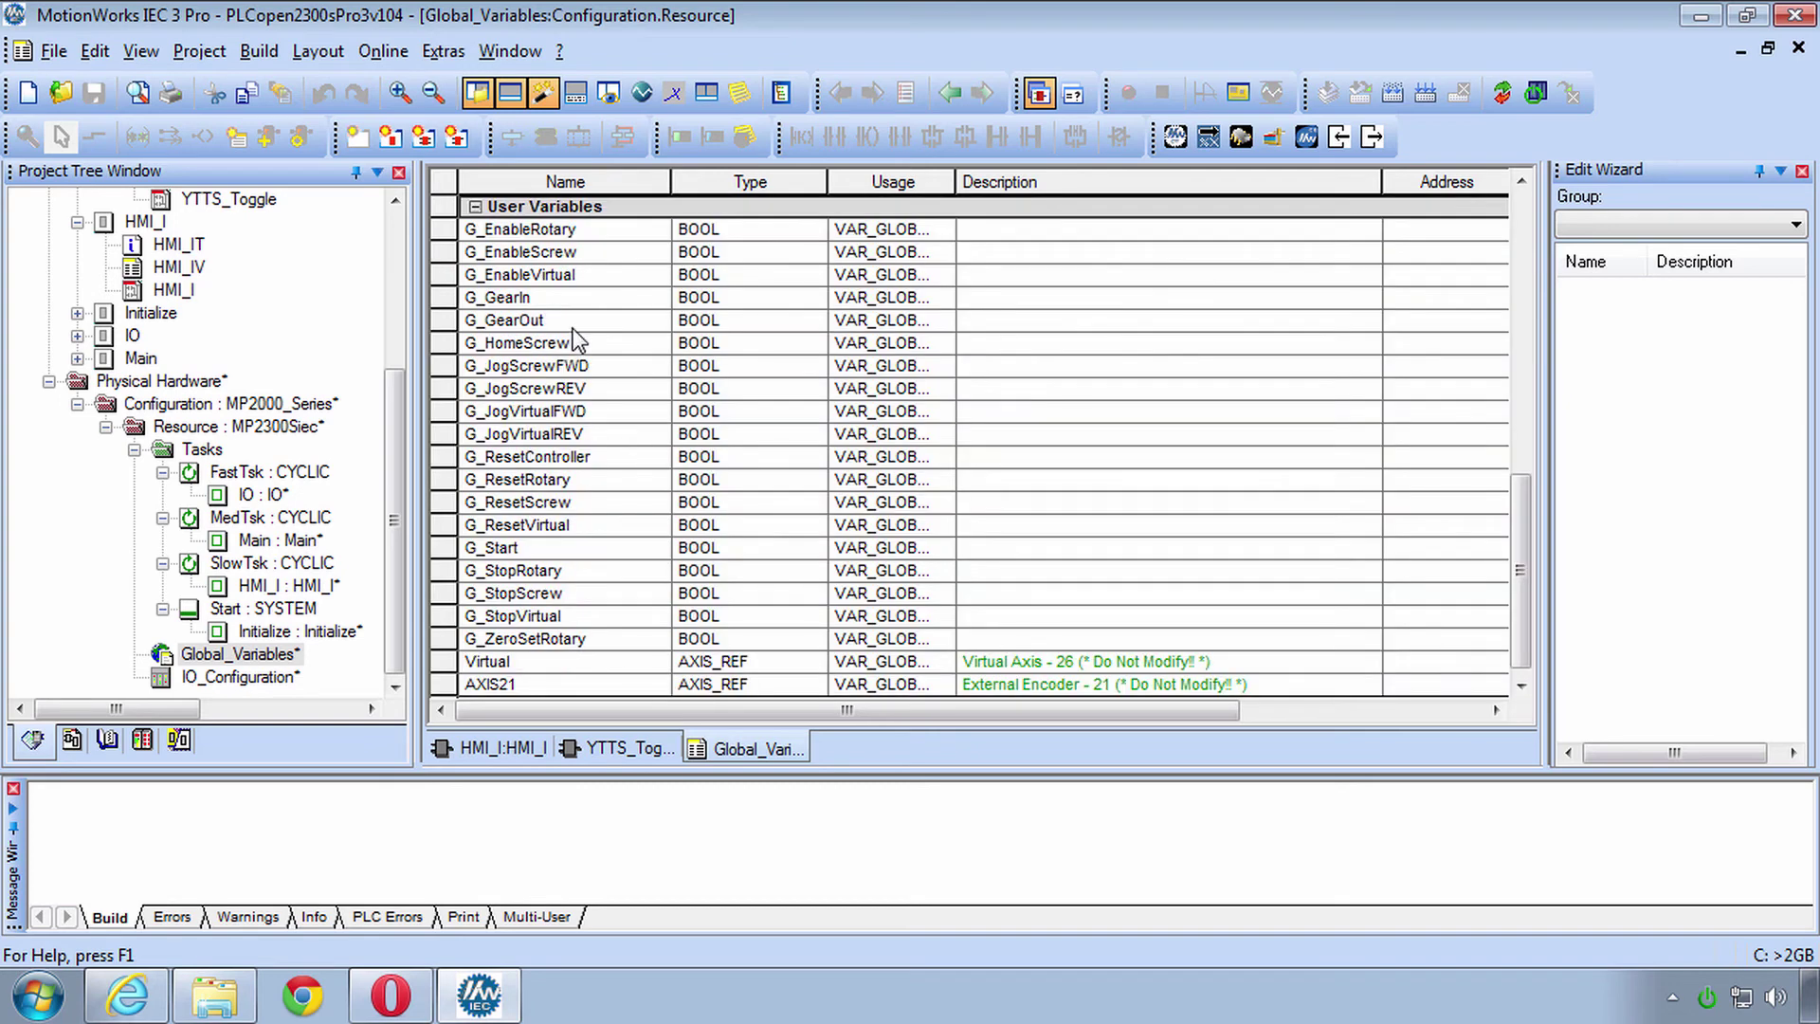
click(483, 661)
Step: Return to the HMI_I ladder worksheet and scroll back to its top
click(502, 748)
scroll(1234, 451, up, 4)
scroll(1235, 451, up, 2)
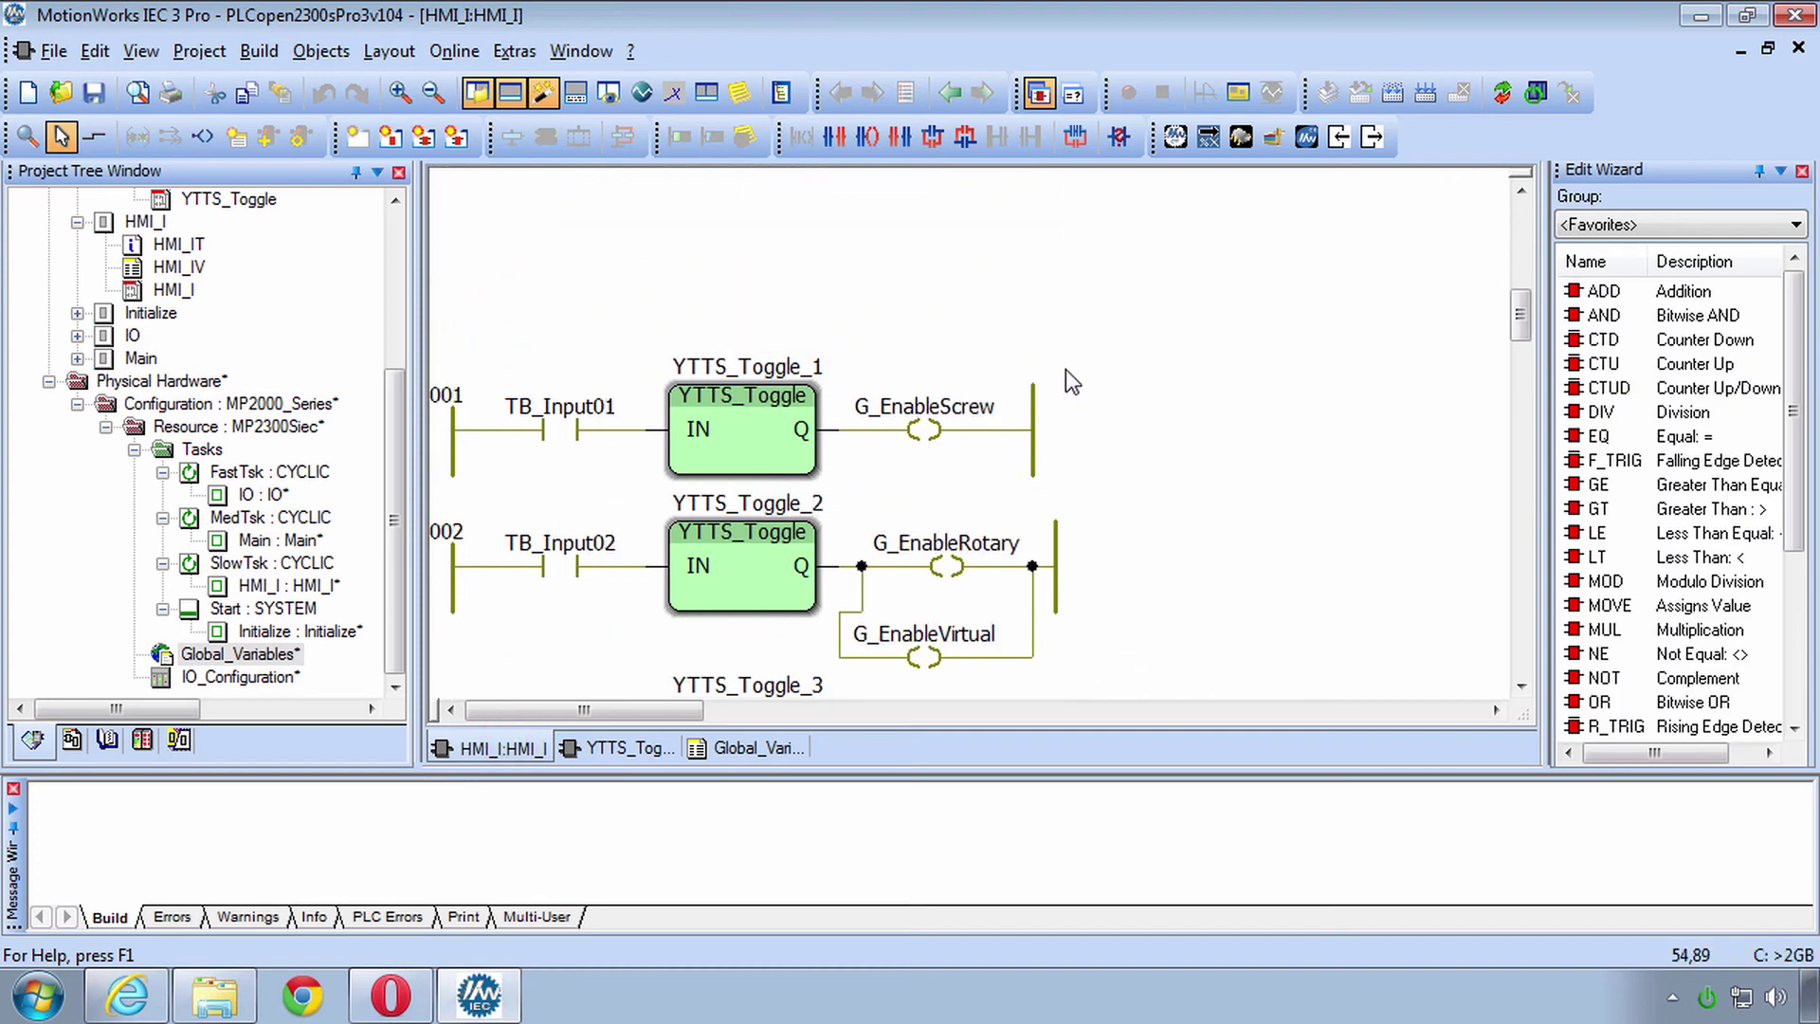
Step: Rebuild the whole project from the HMI_I worksheet, finishing with 0 errors and 3 warnings
click(285, 586)
click(1236, 365)
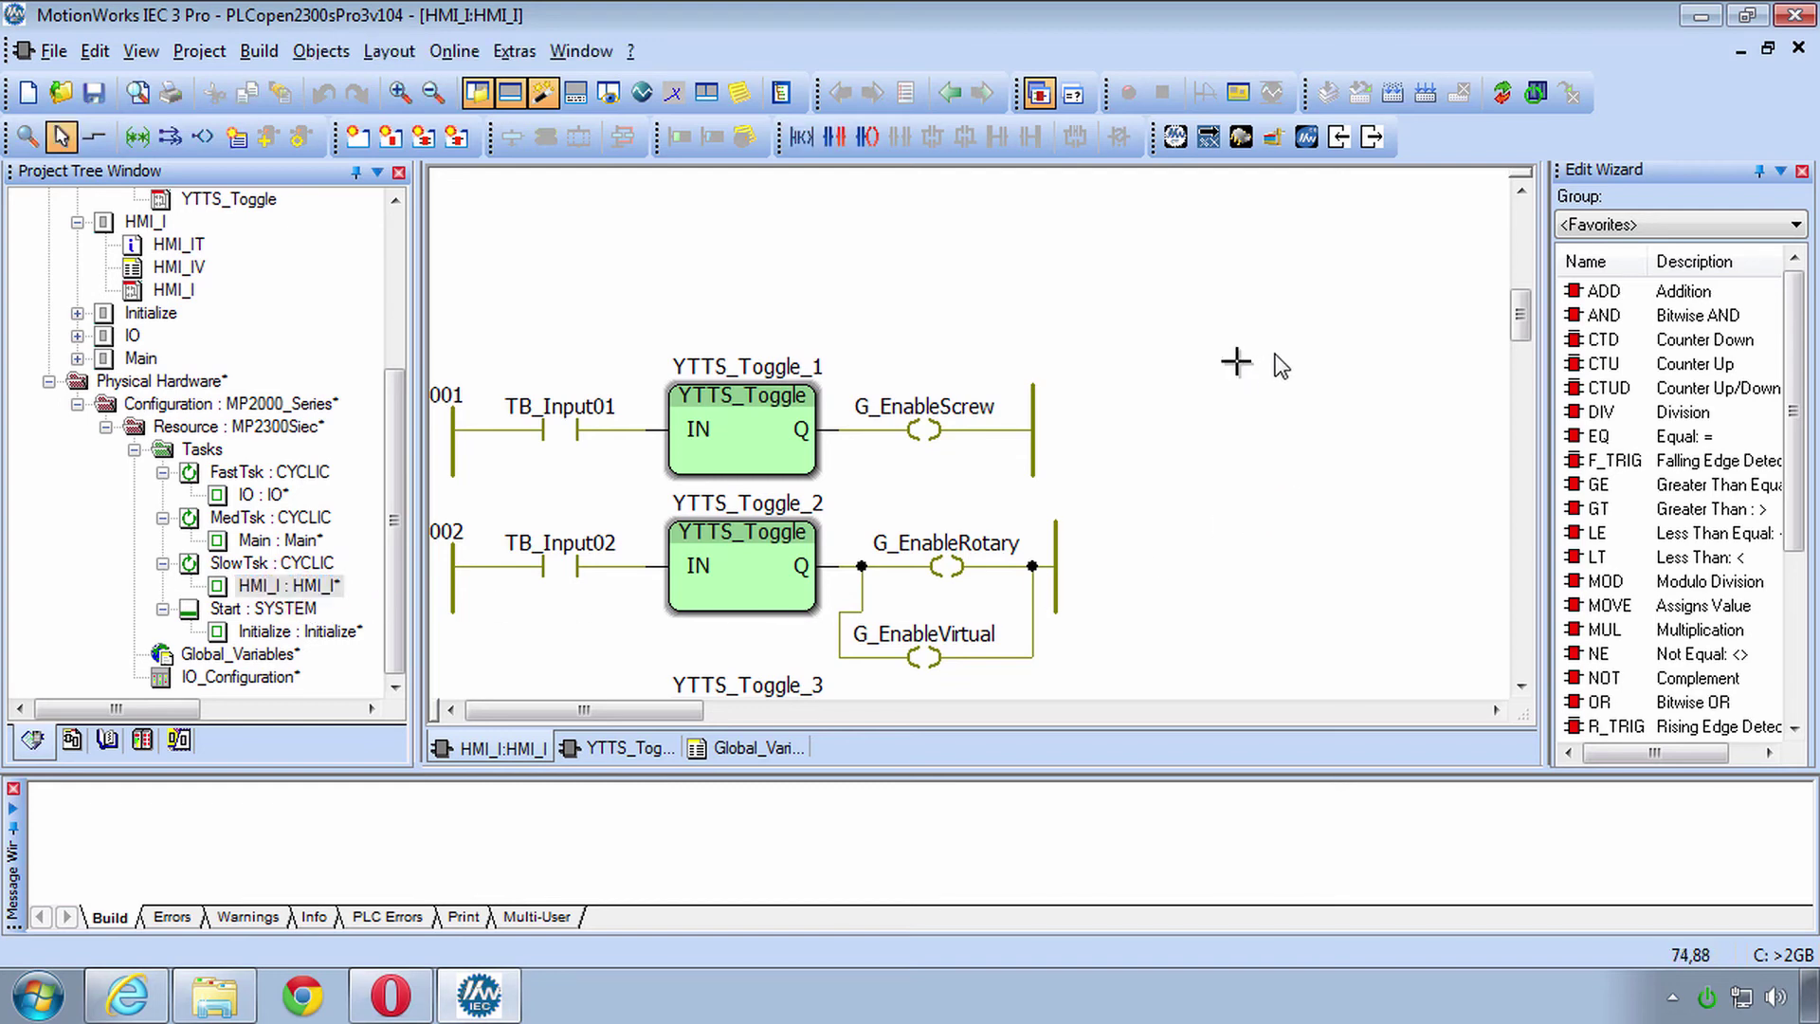
click(1429, 89)
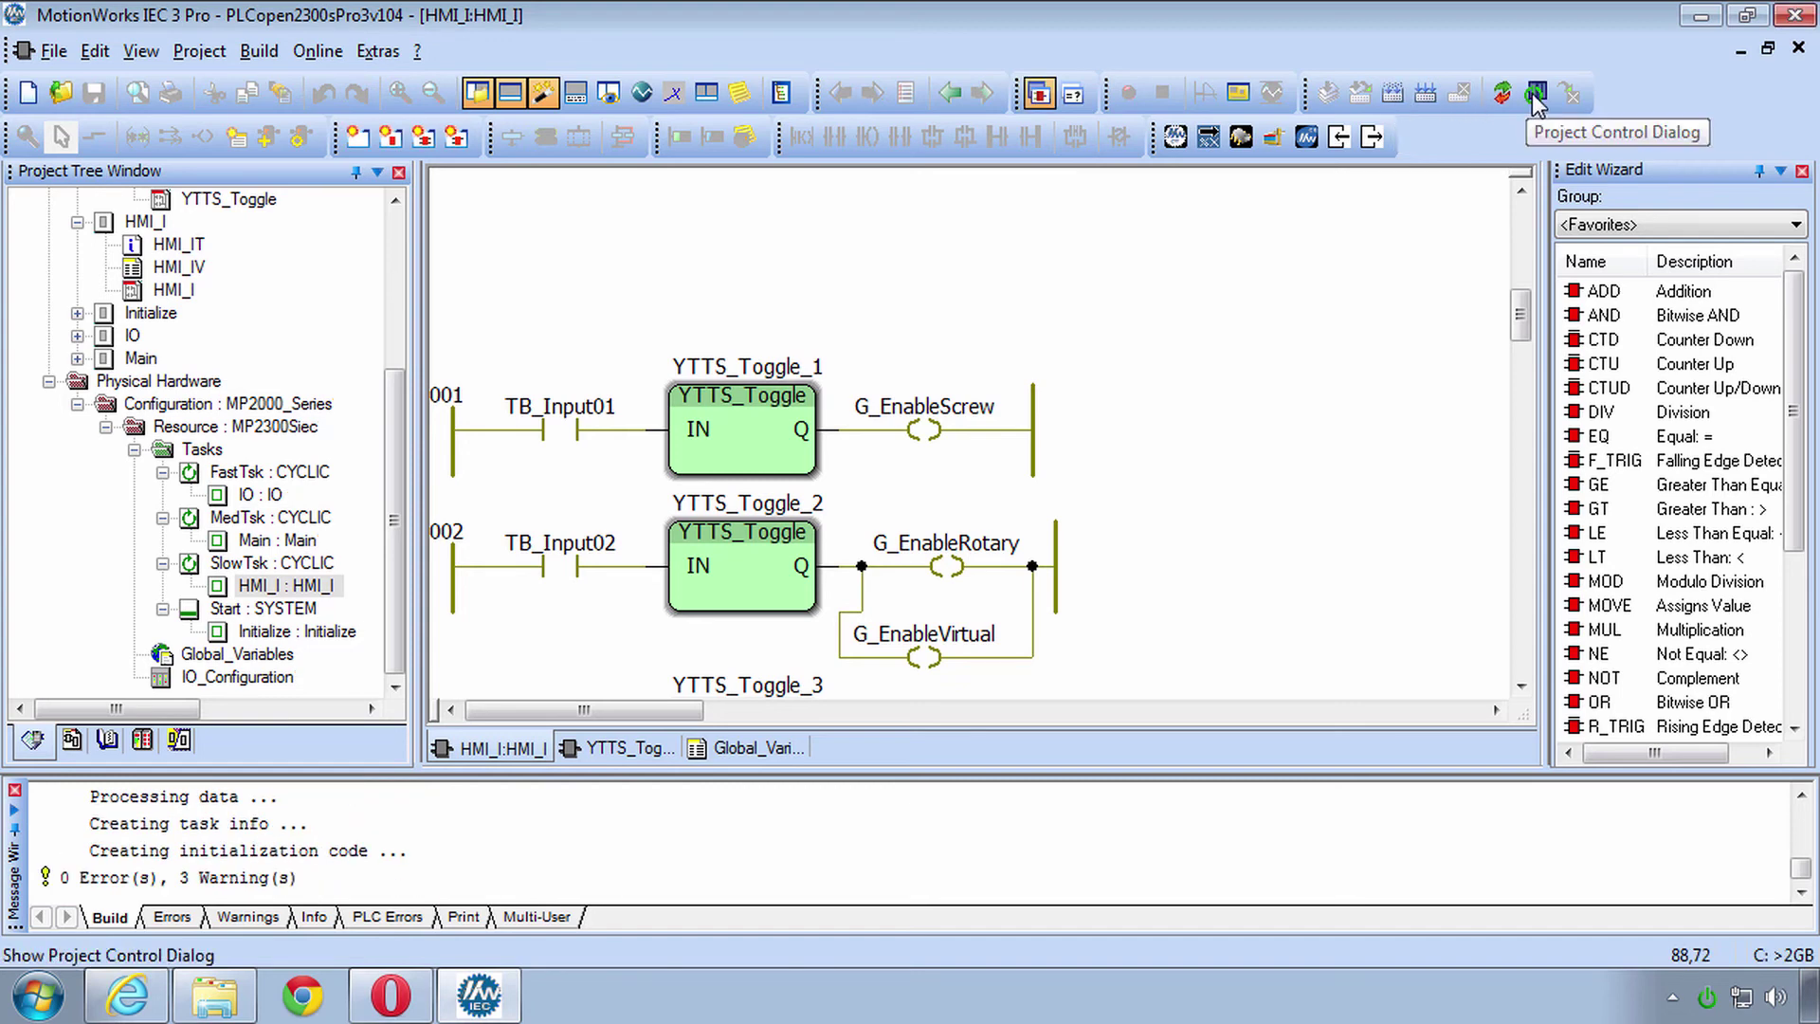
Step: Download the project including the bootproject to the controller, accepting the warmstart-not-possible warning
click(1536, 95)
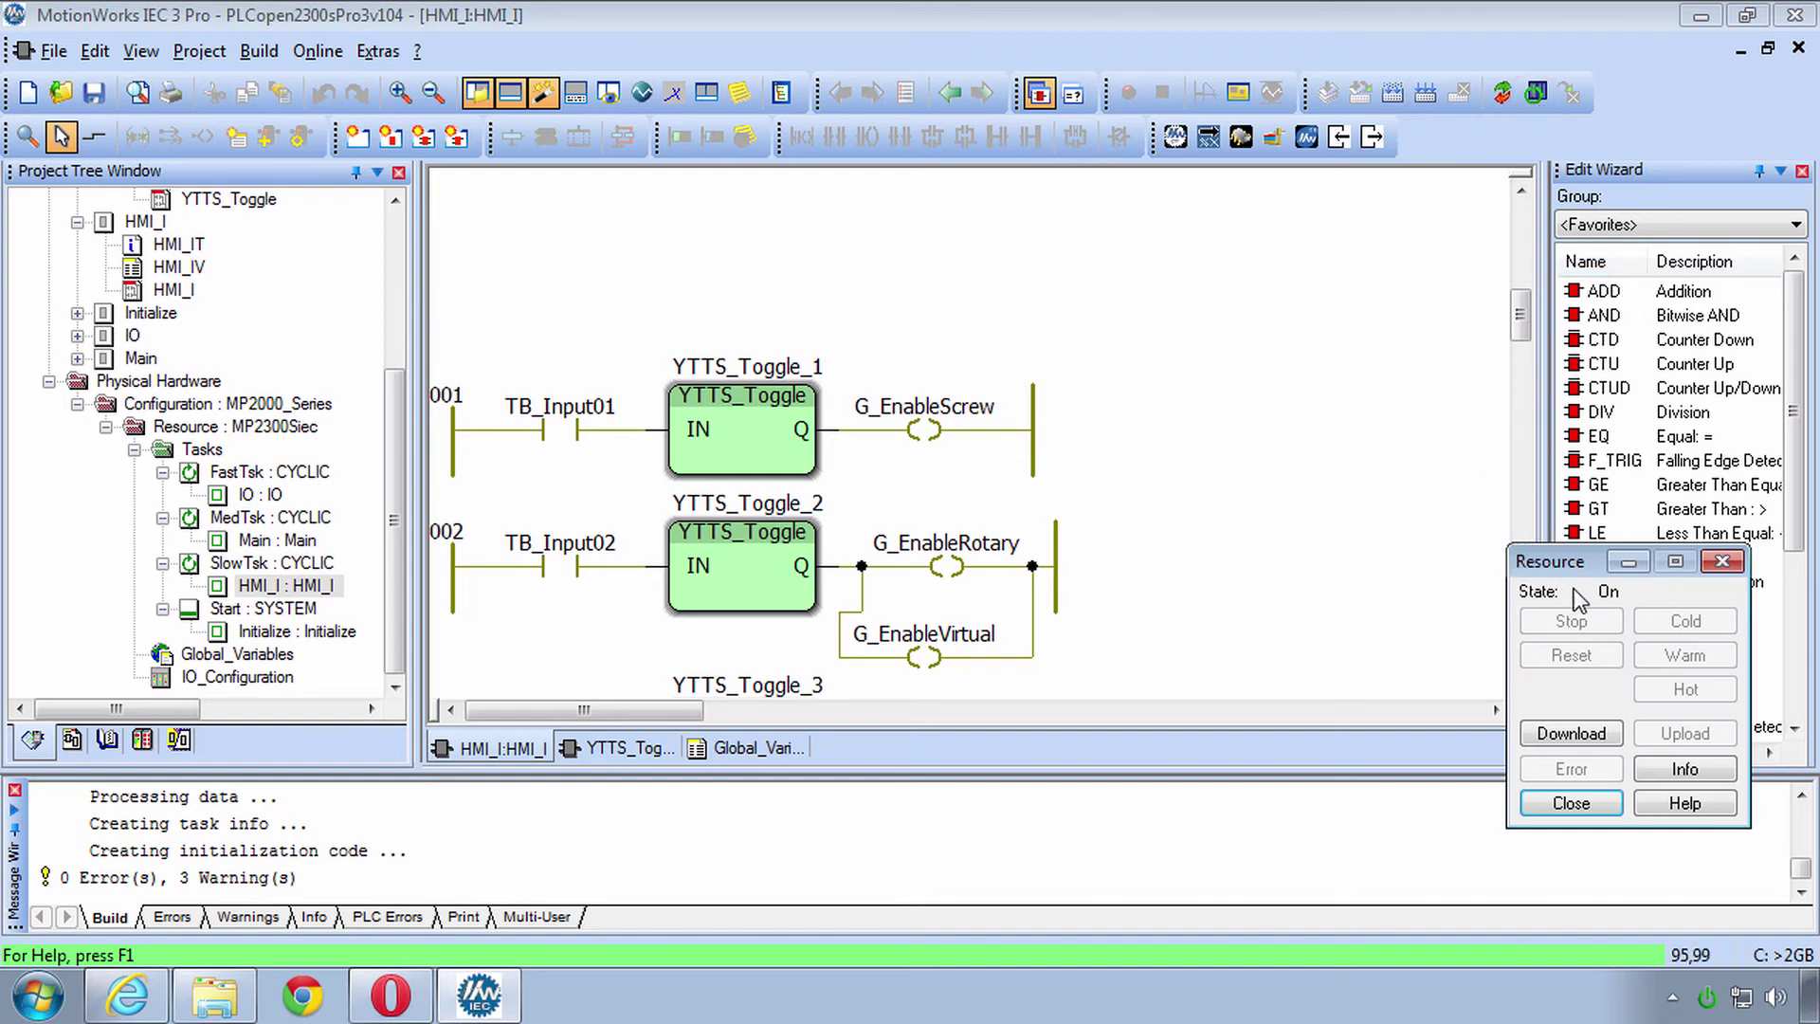
click(1600, 732)
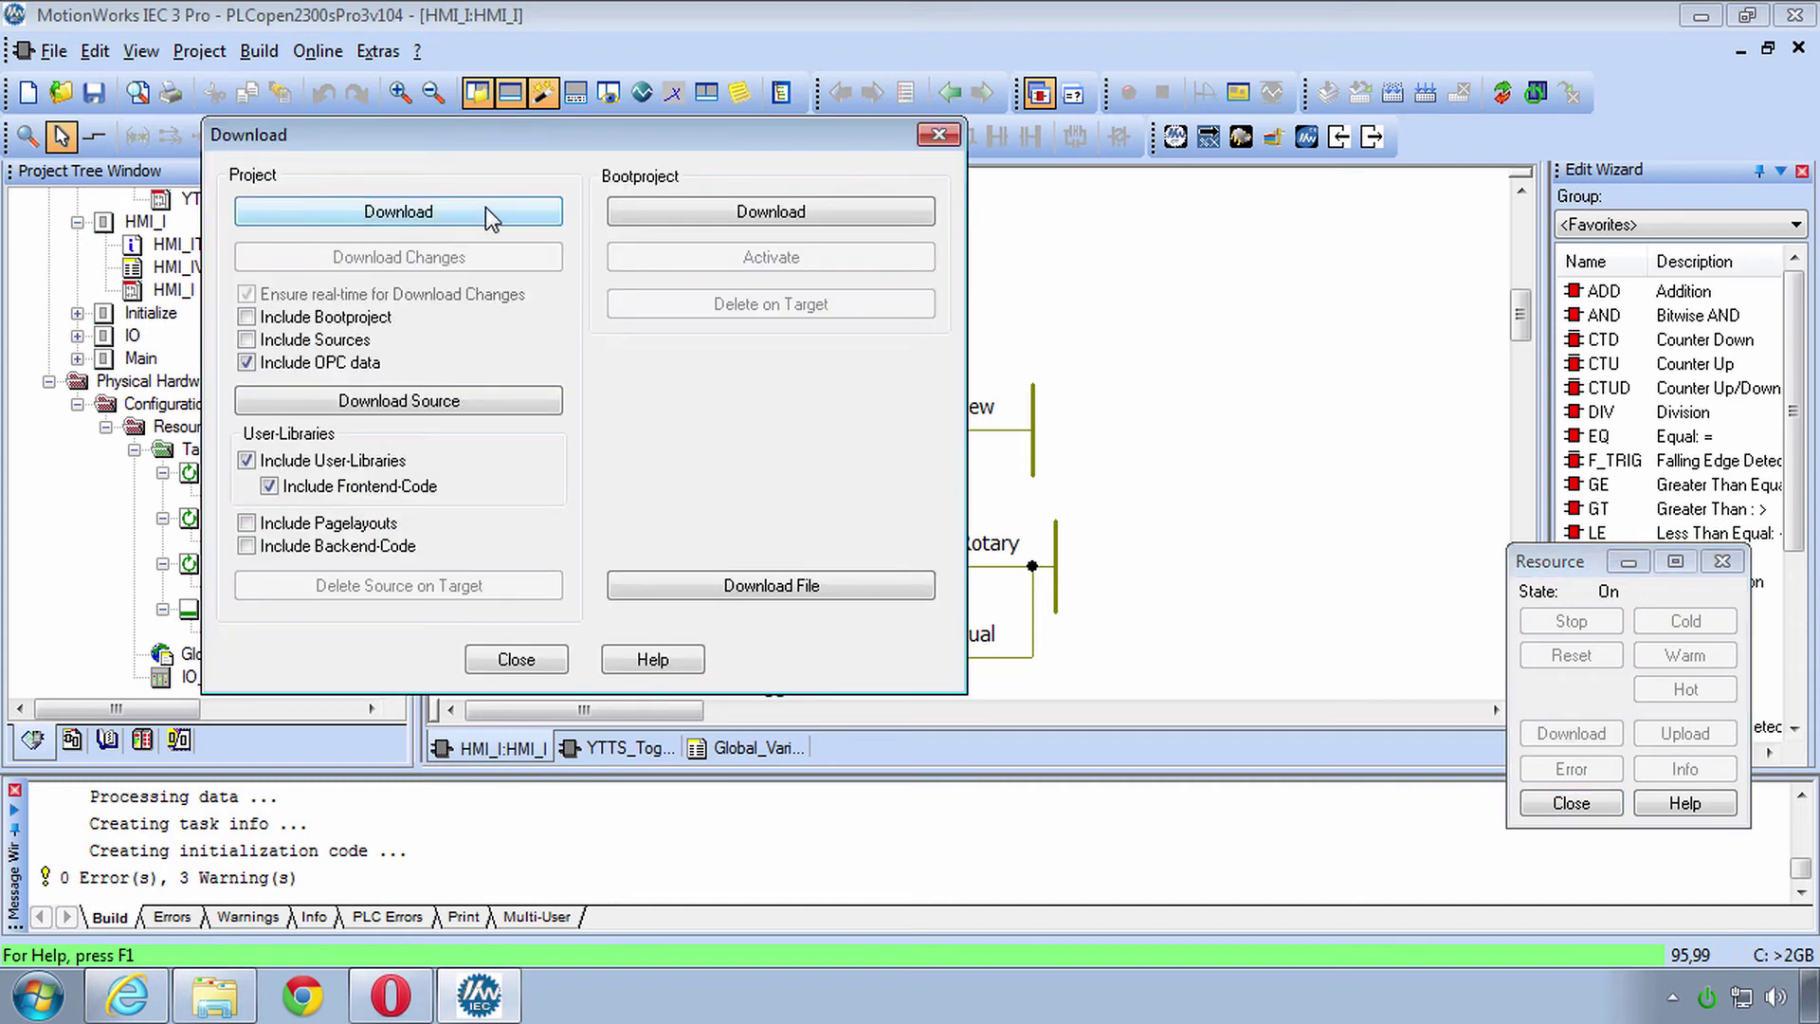
click(248, 317)
click(445, 226)
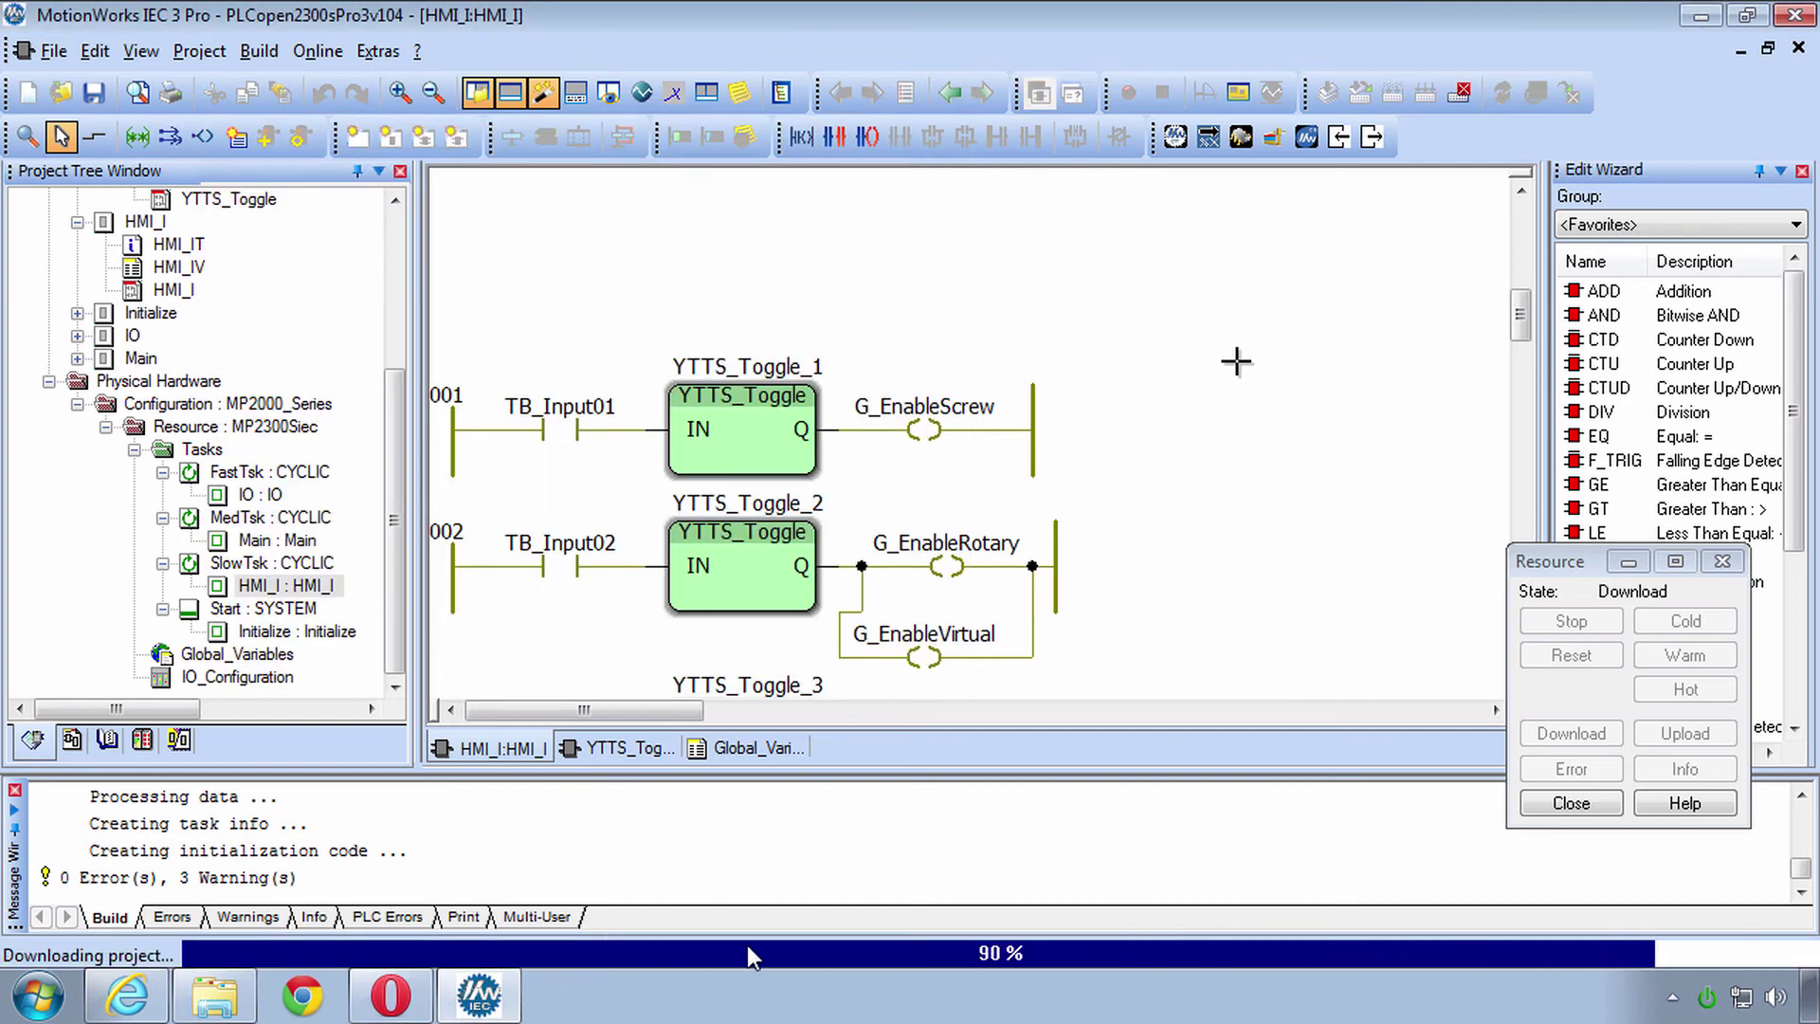
click(1081, 598)
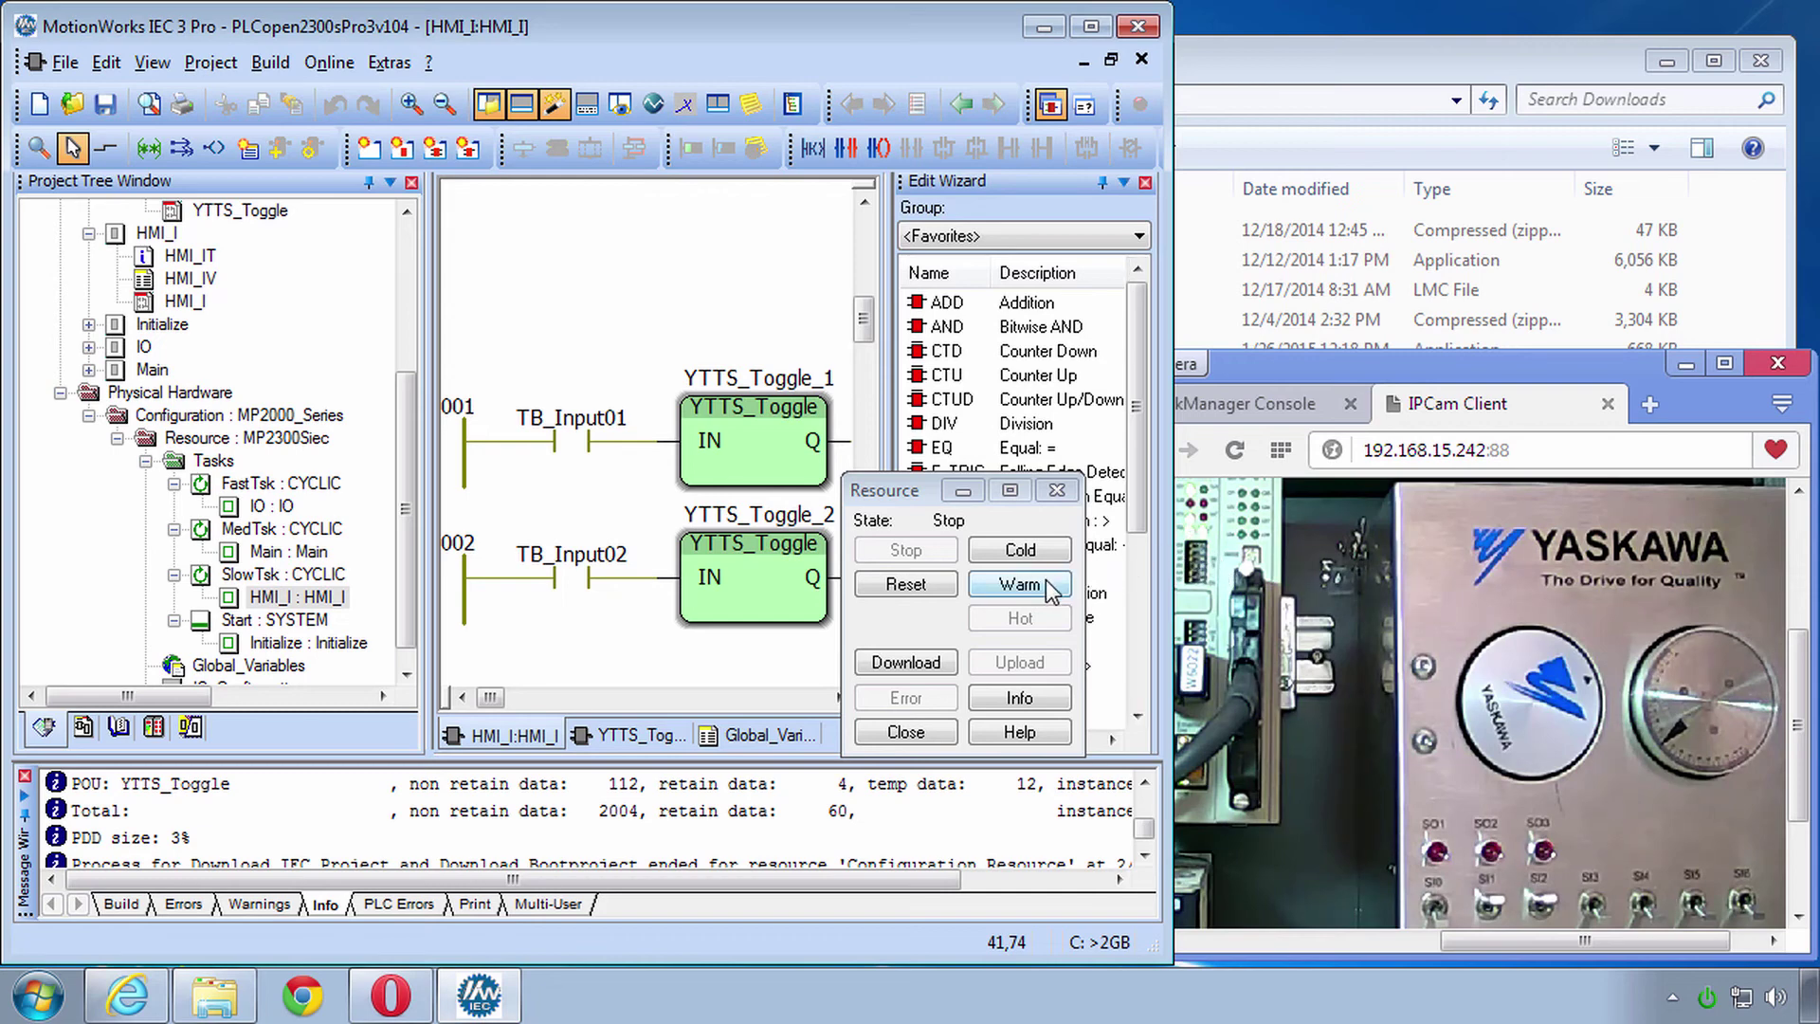
Step: Cold start, stop, then warm start the controller into Run, and close the Resource panel
click(1035, 550)
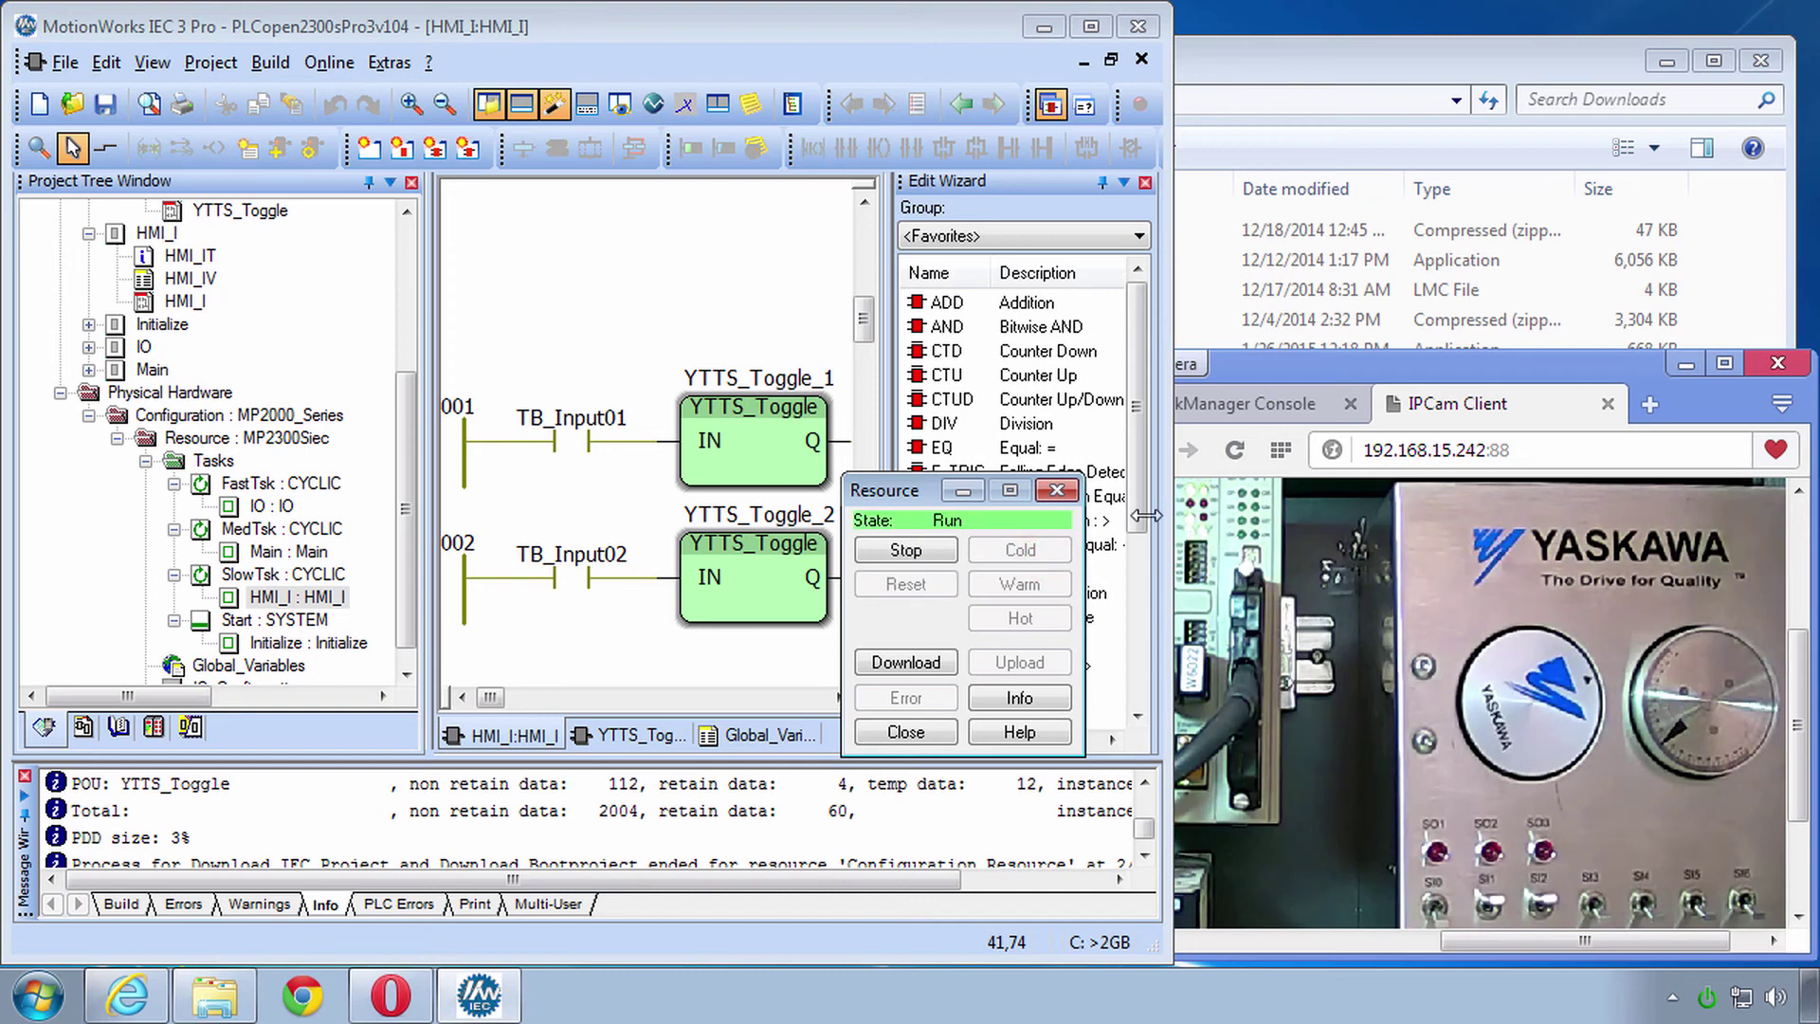
click(929, 554)
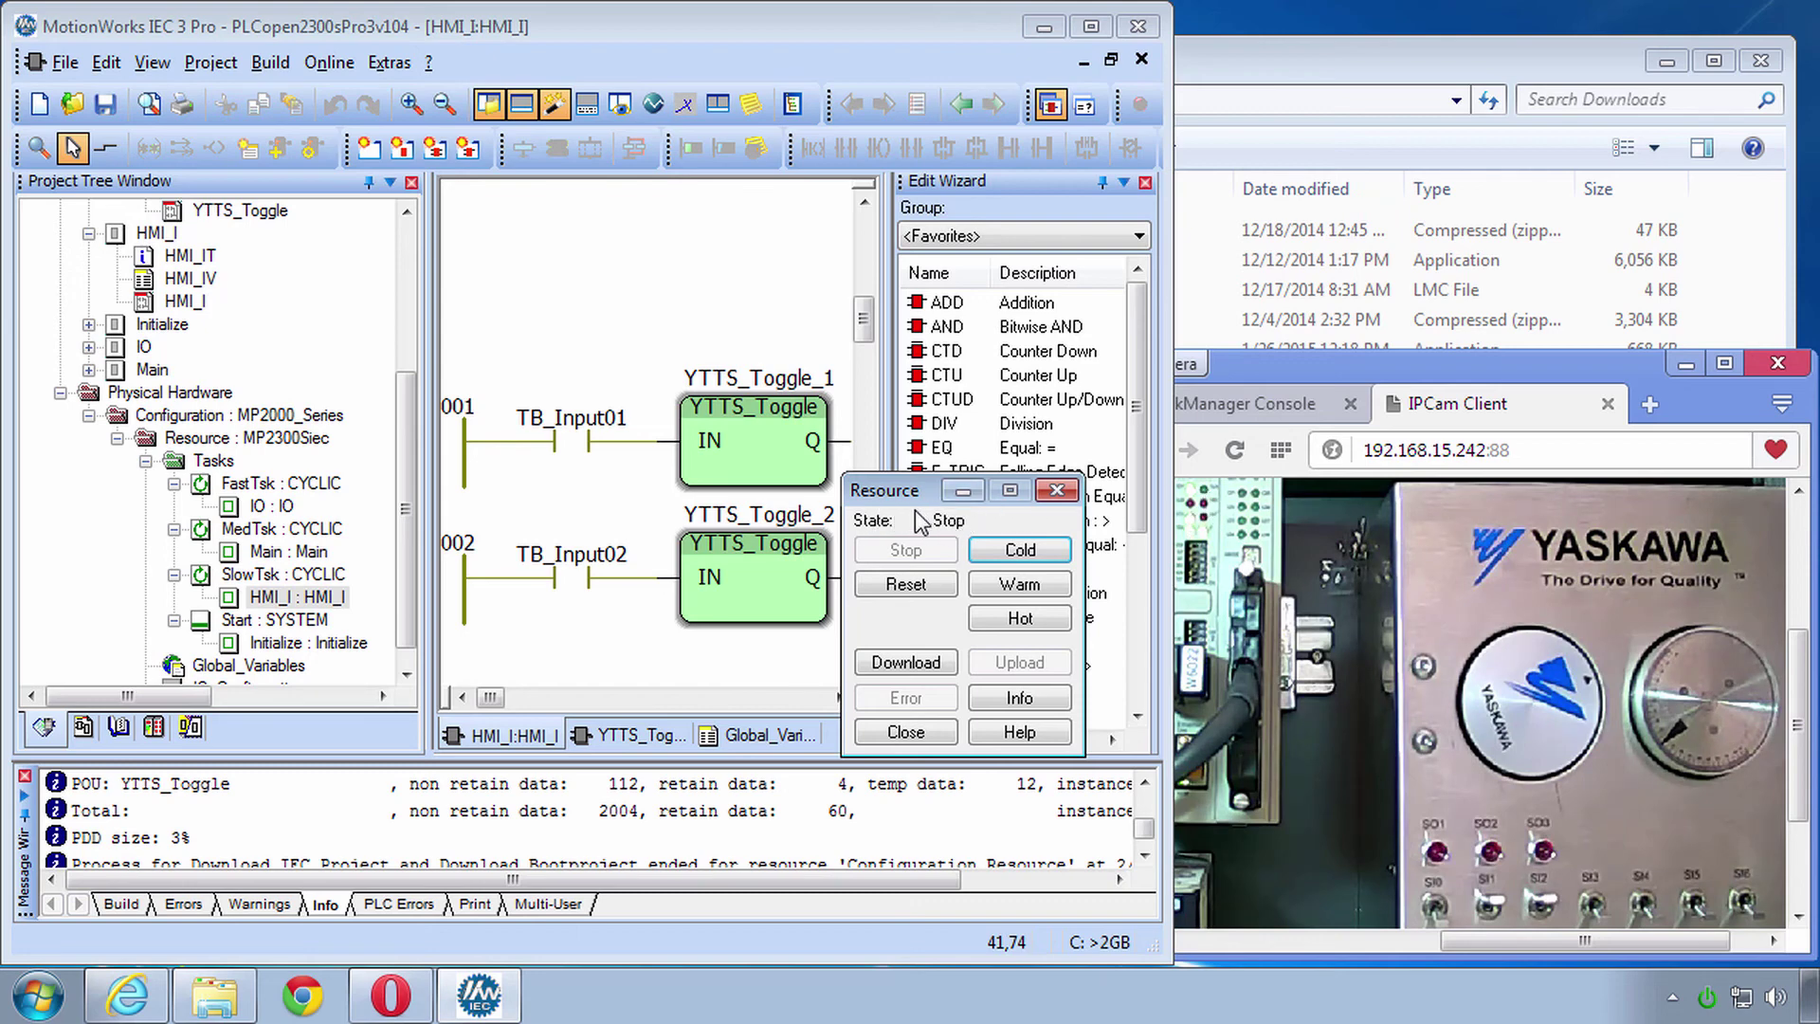
click(1042, 592)
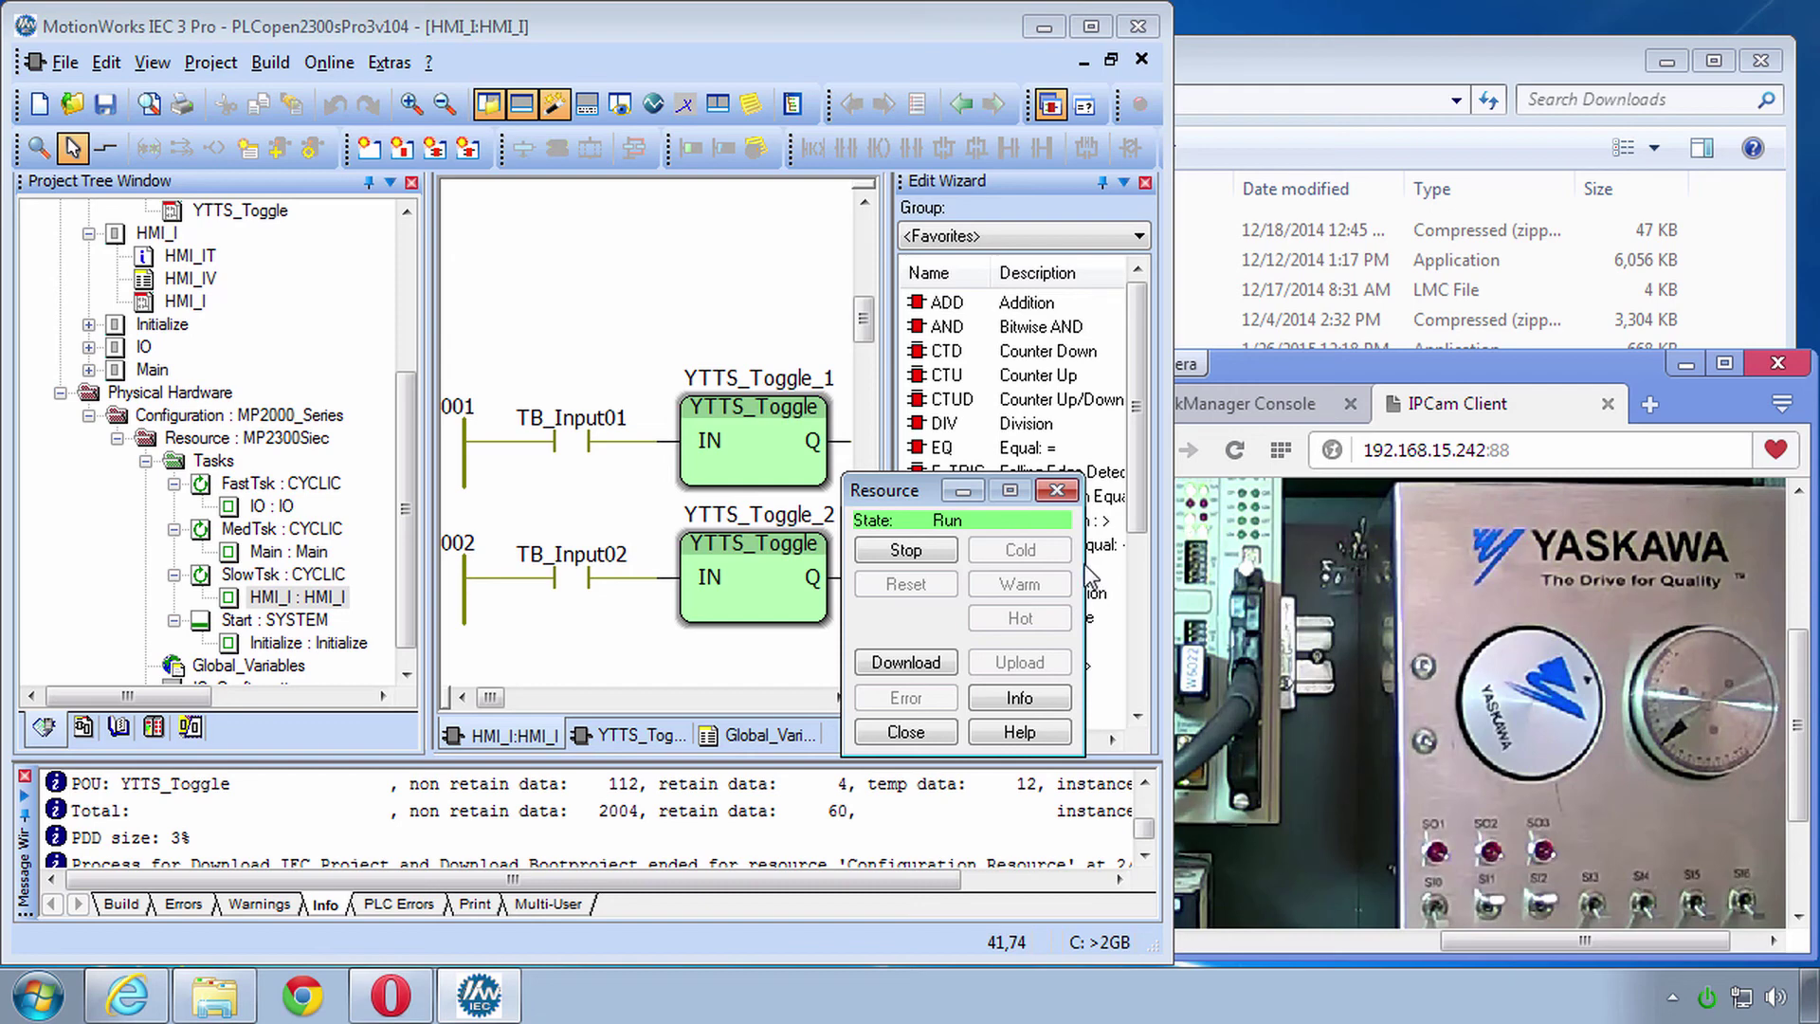
click(1058, 492)
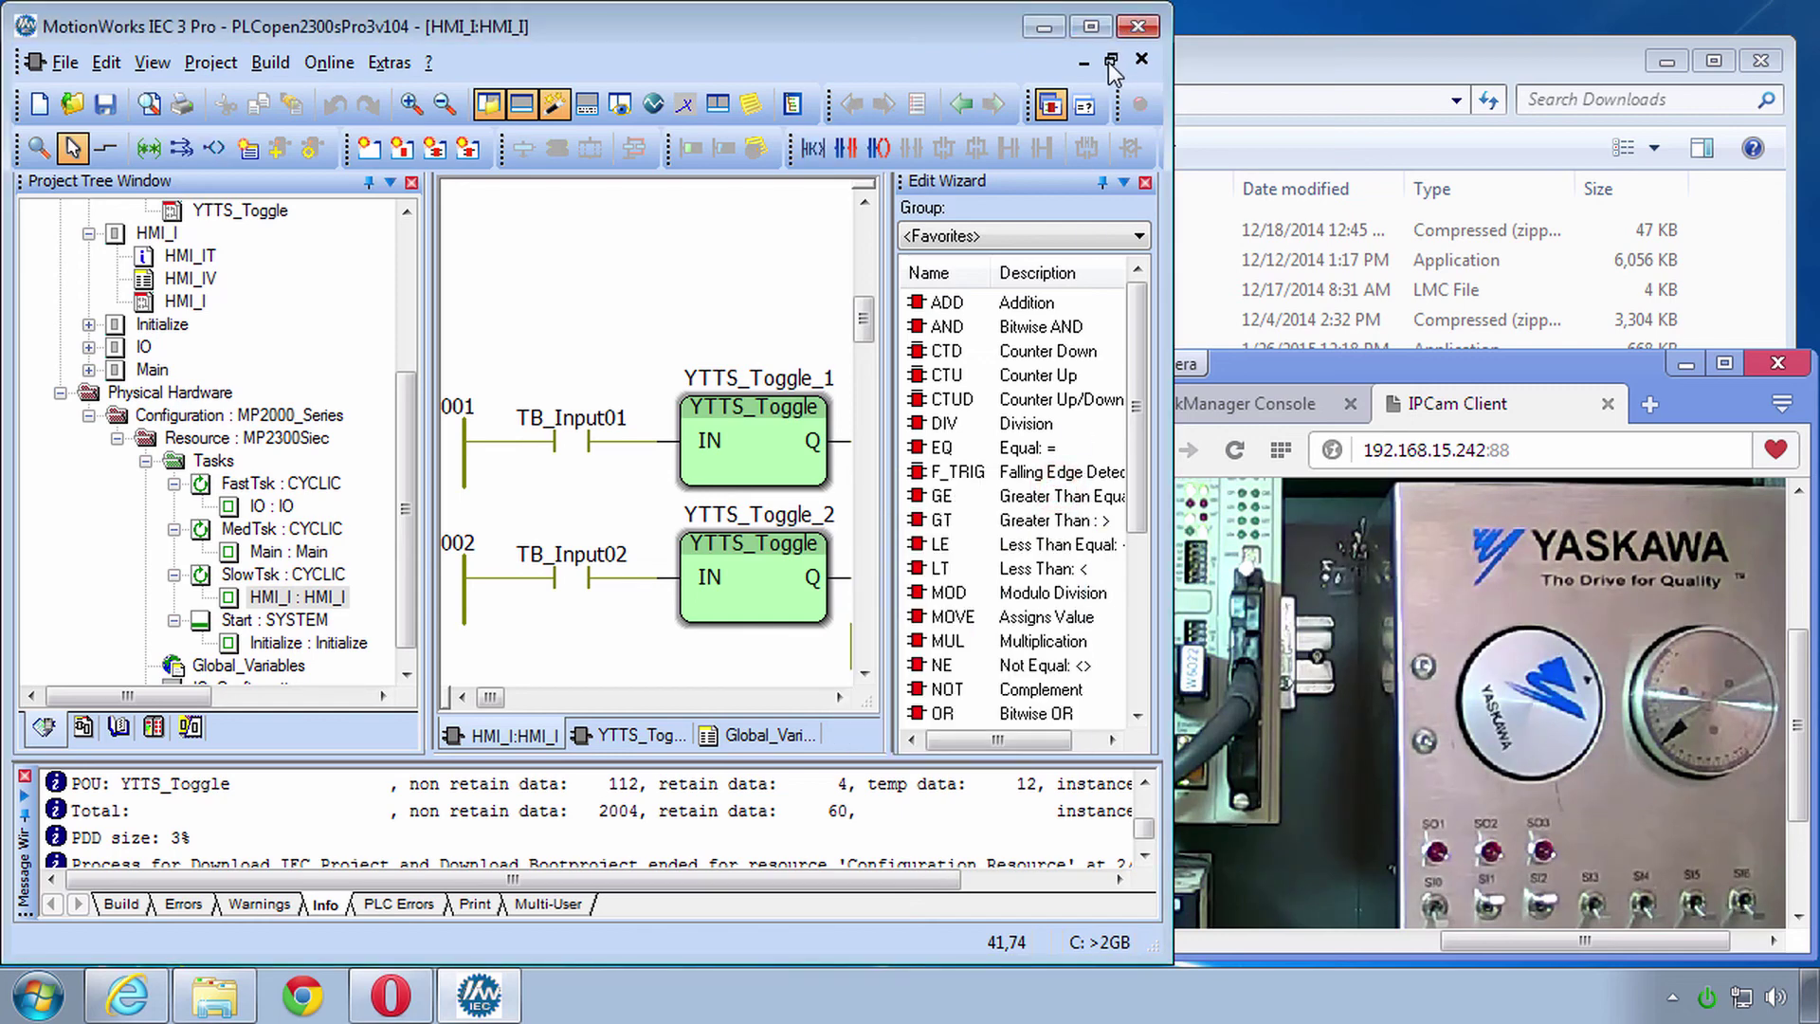
Step: Maximize the window and switch the HMI_I worksheet into debug mode
click(1091, 25)
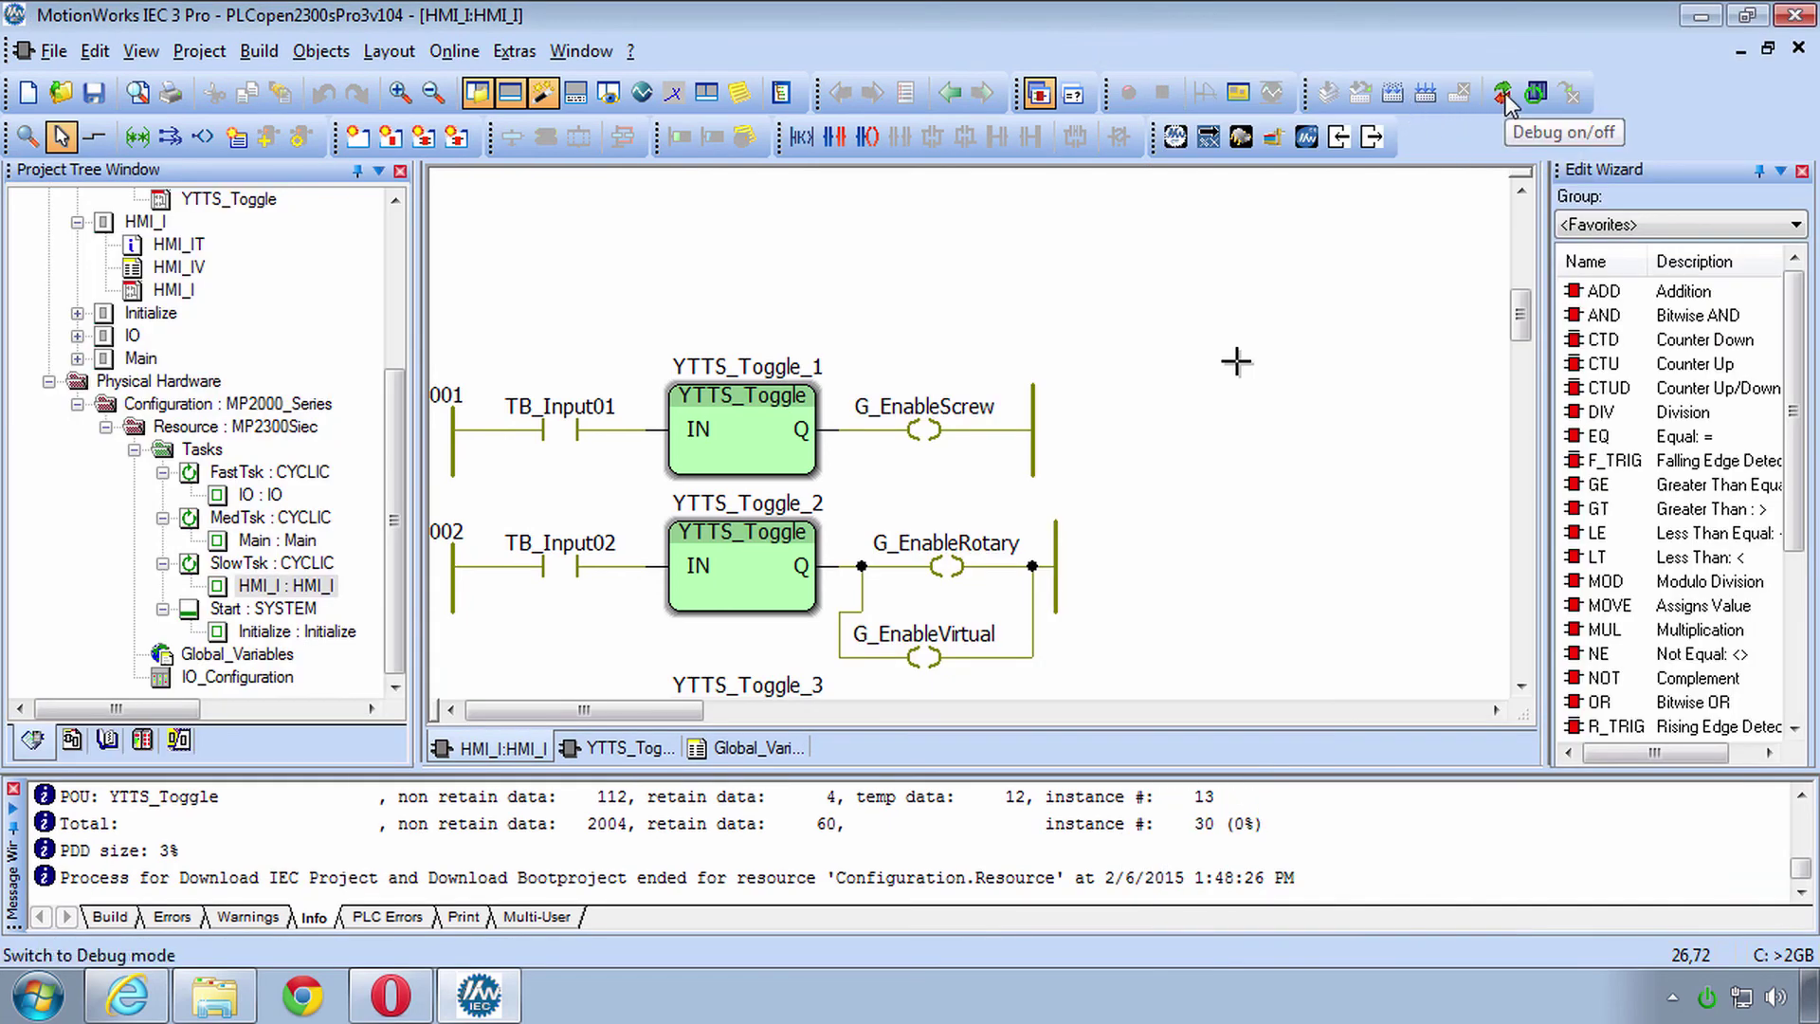
click(1504, 94)
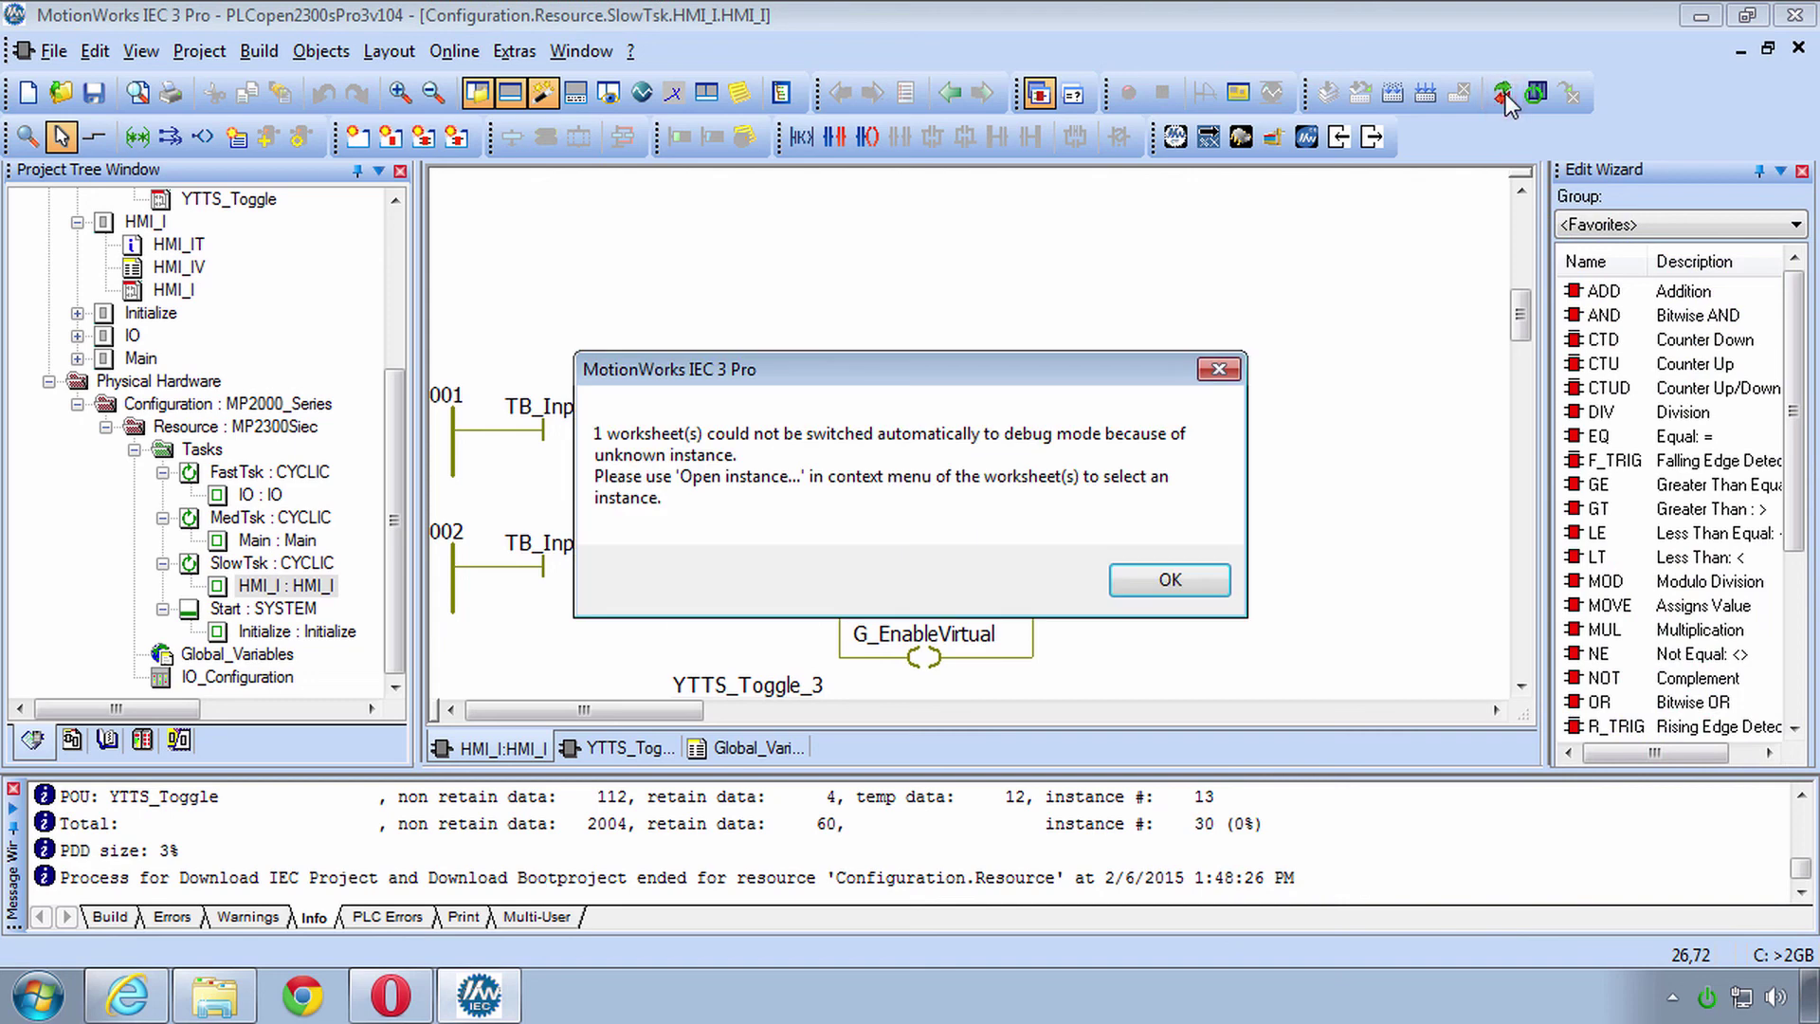
click(1171, 578)
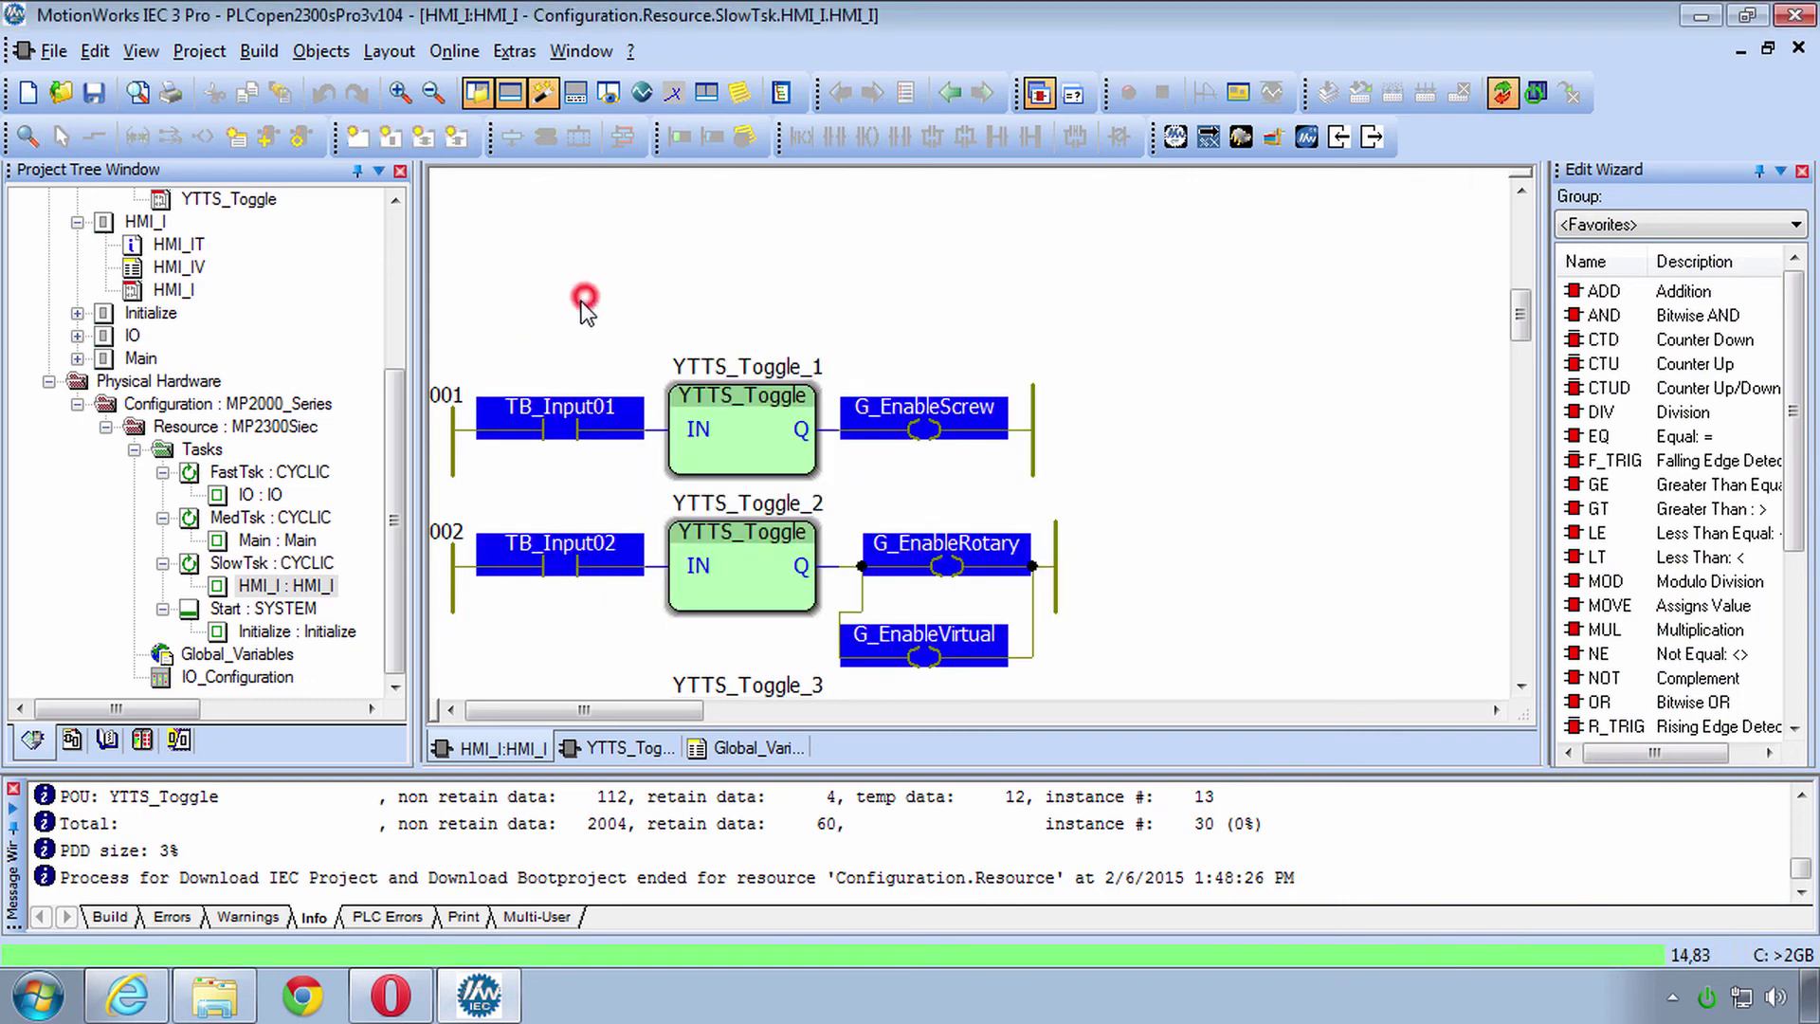
scroll(573, 312, down, 1)
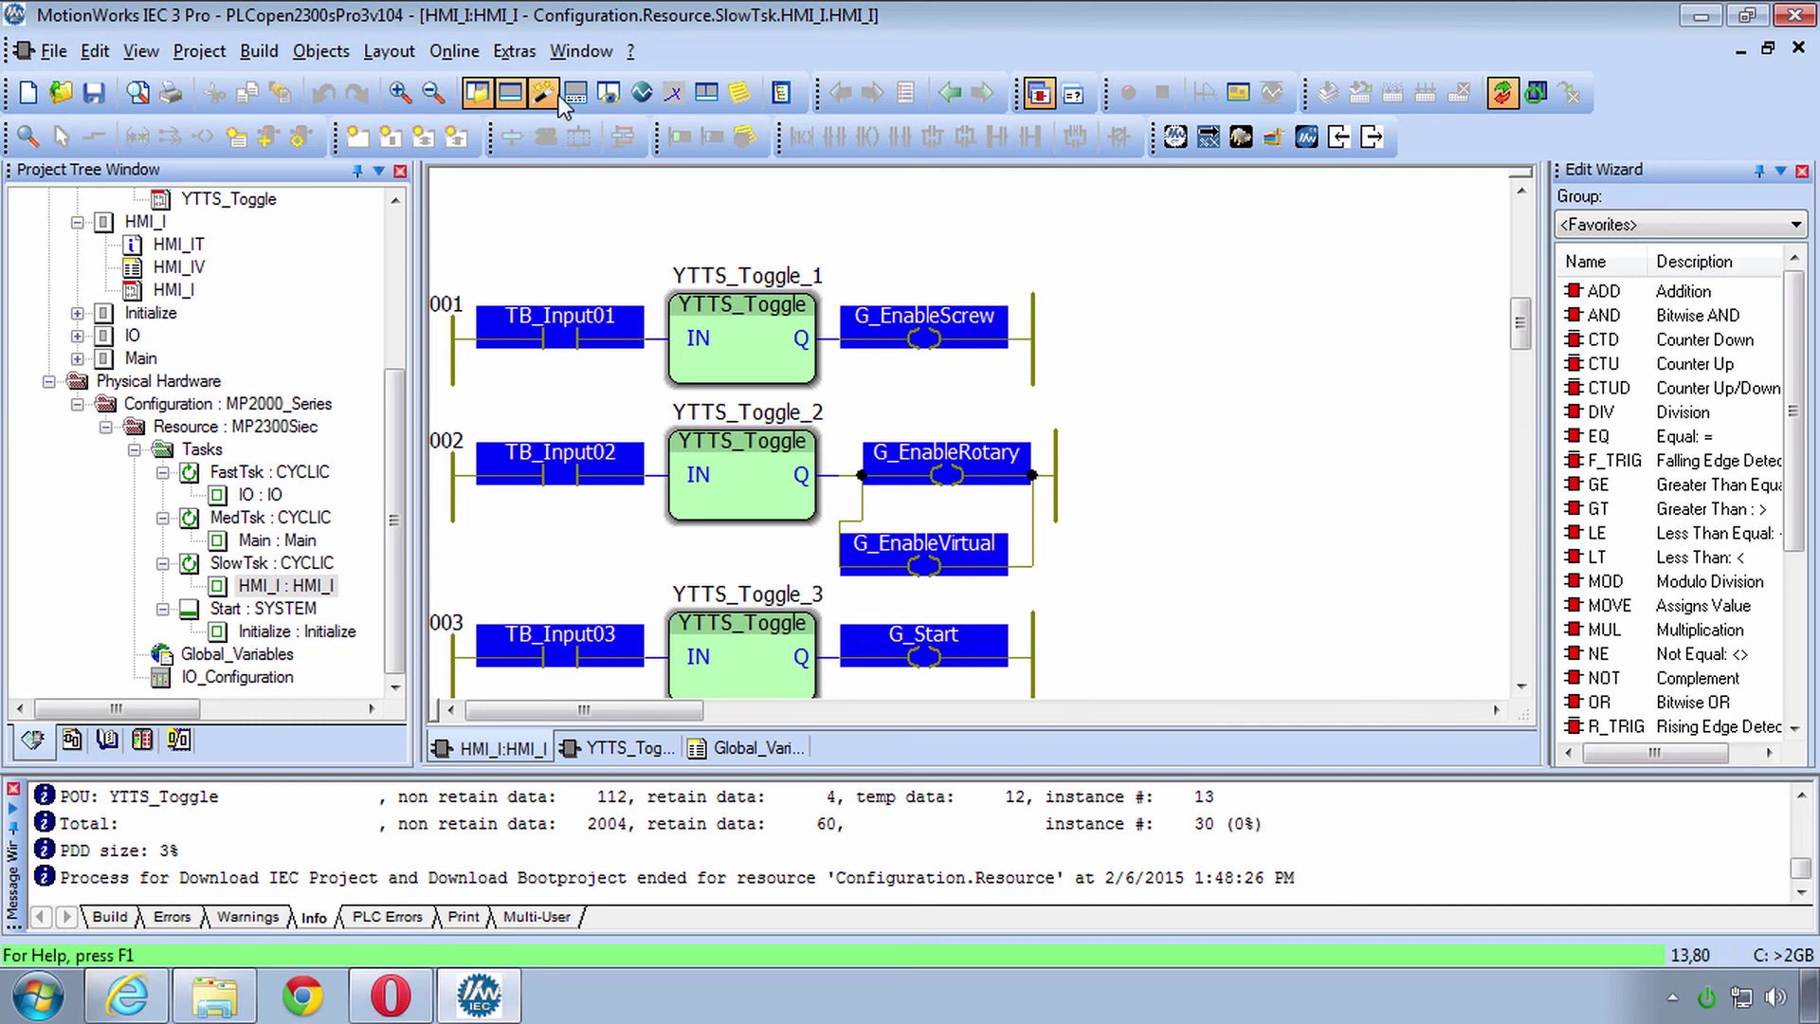
Step: Enable Online > Toggle Boolean Values and toggle TB_Input01 to latch G_EnableScrew on
click(455, 52)
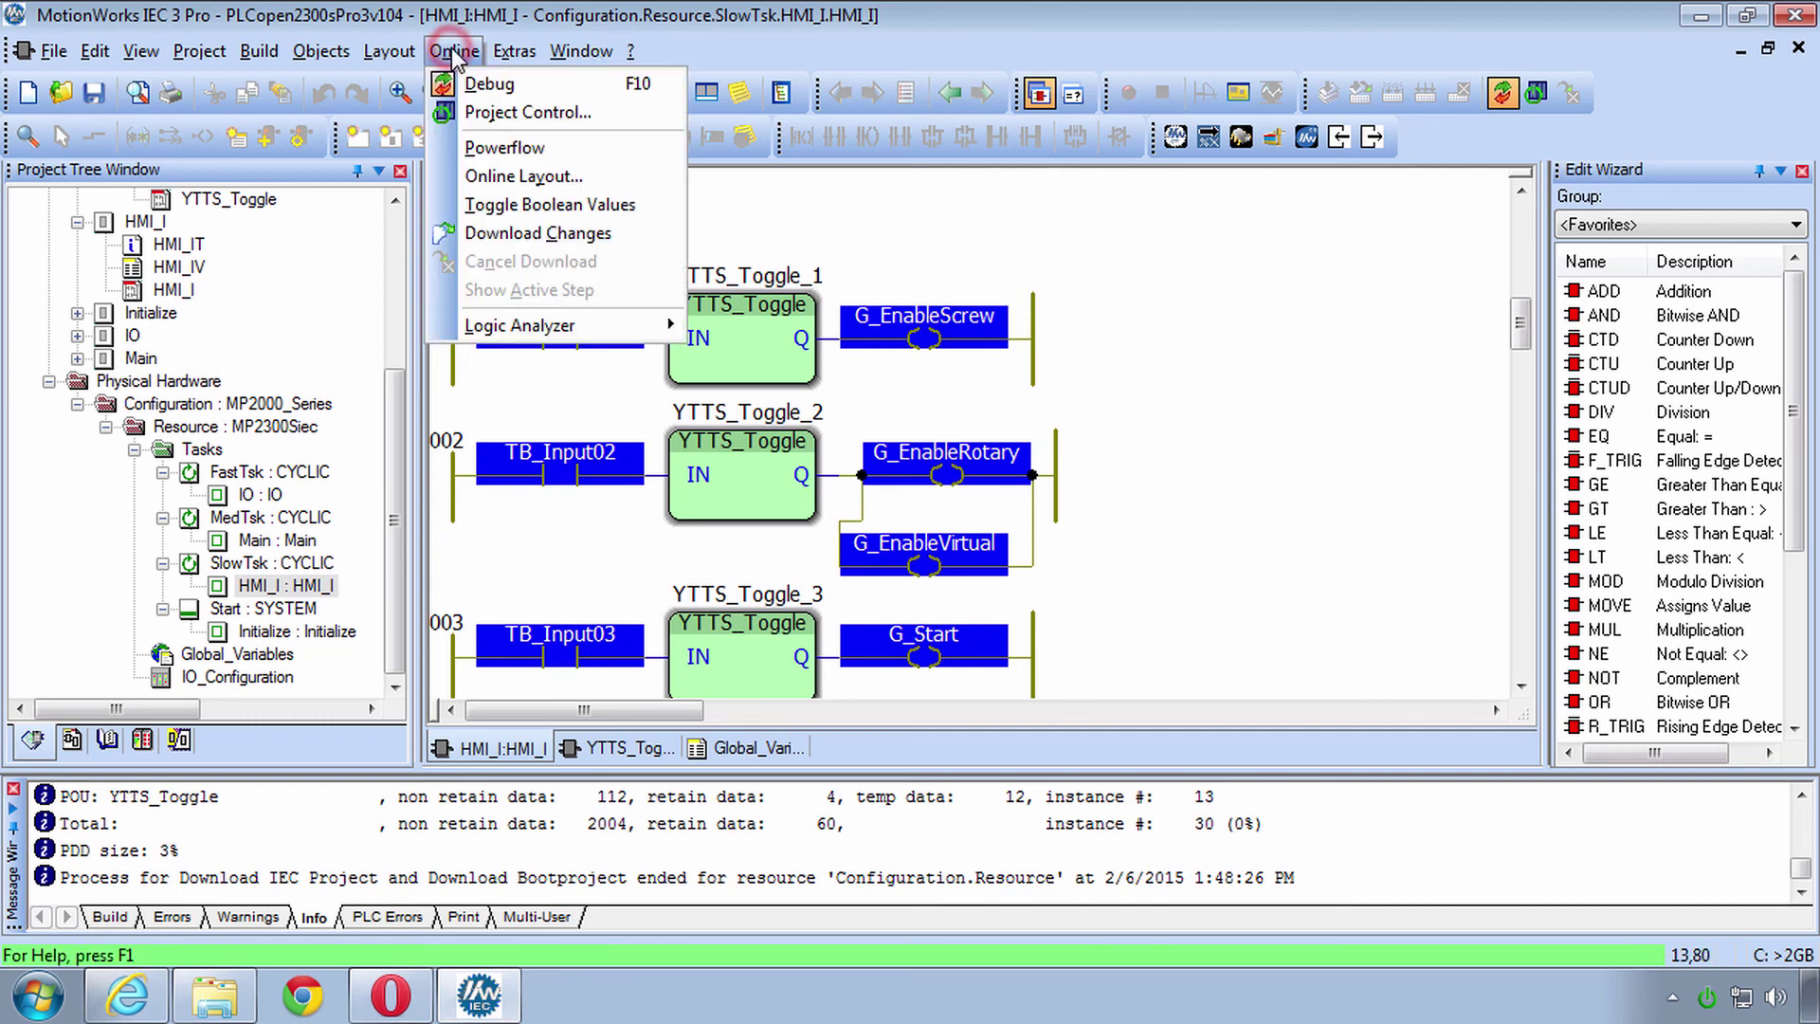
click(542, 206)
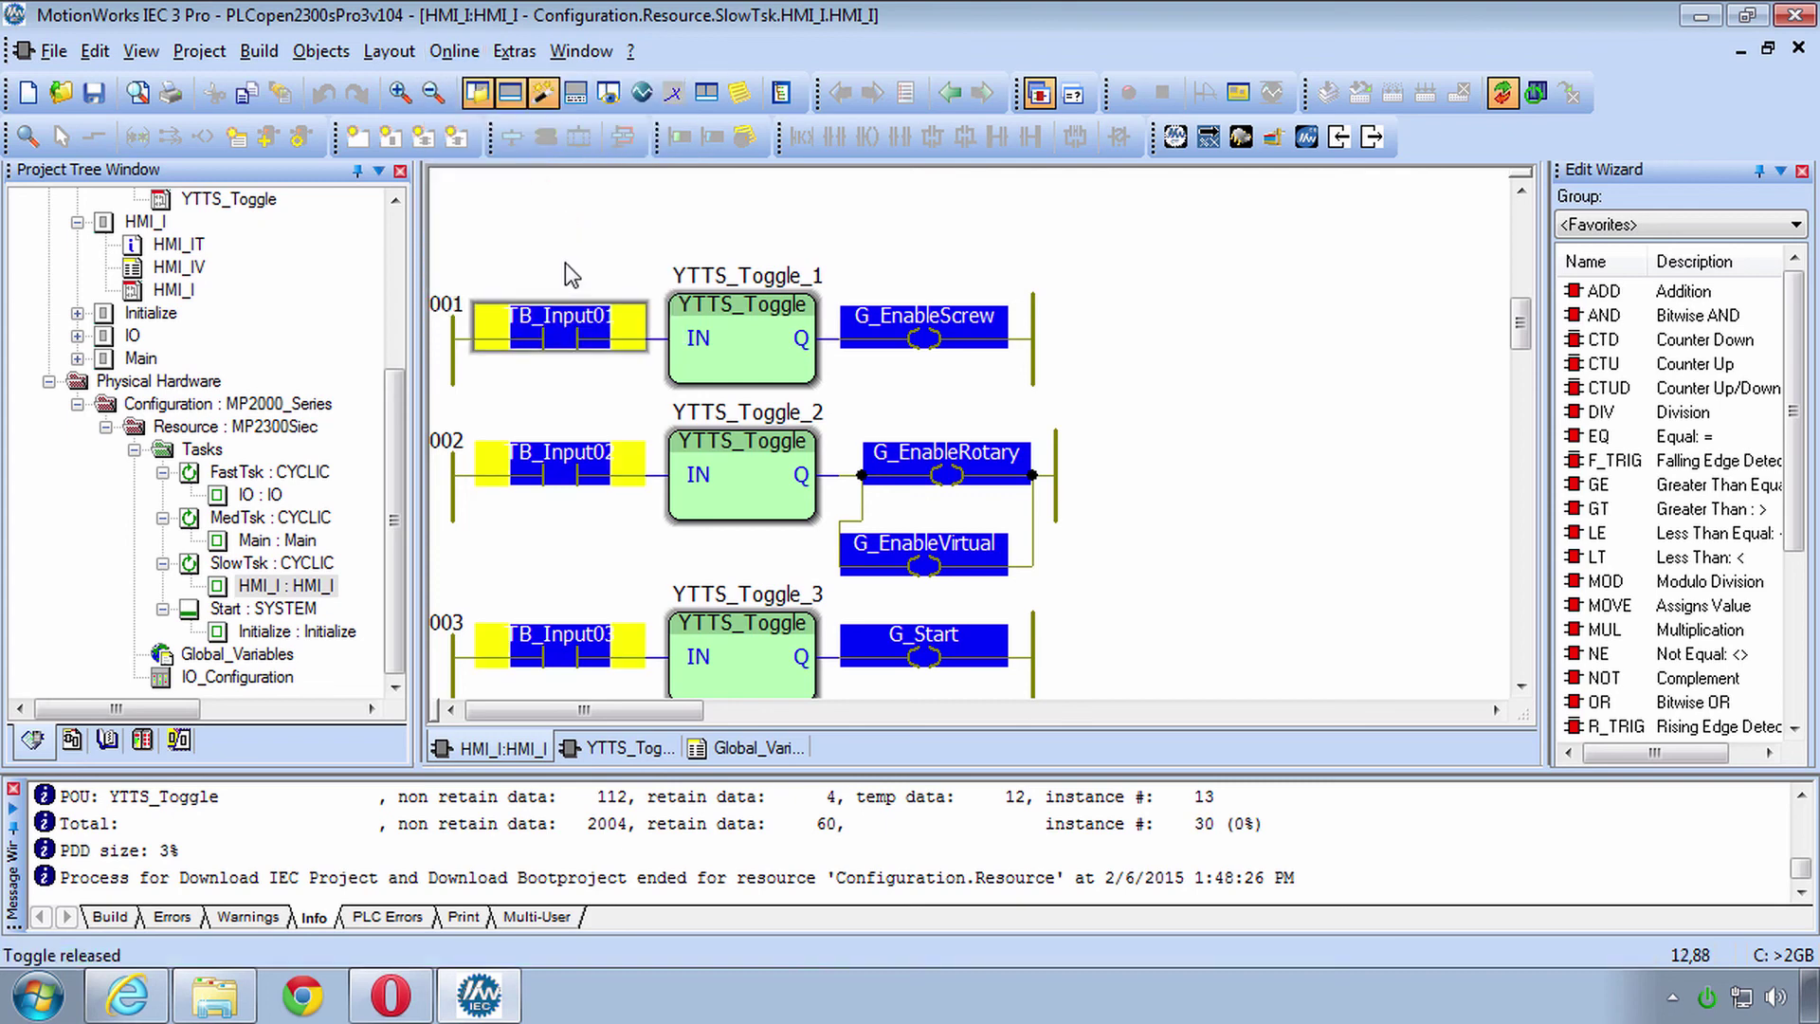
click(555, 329)
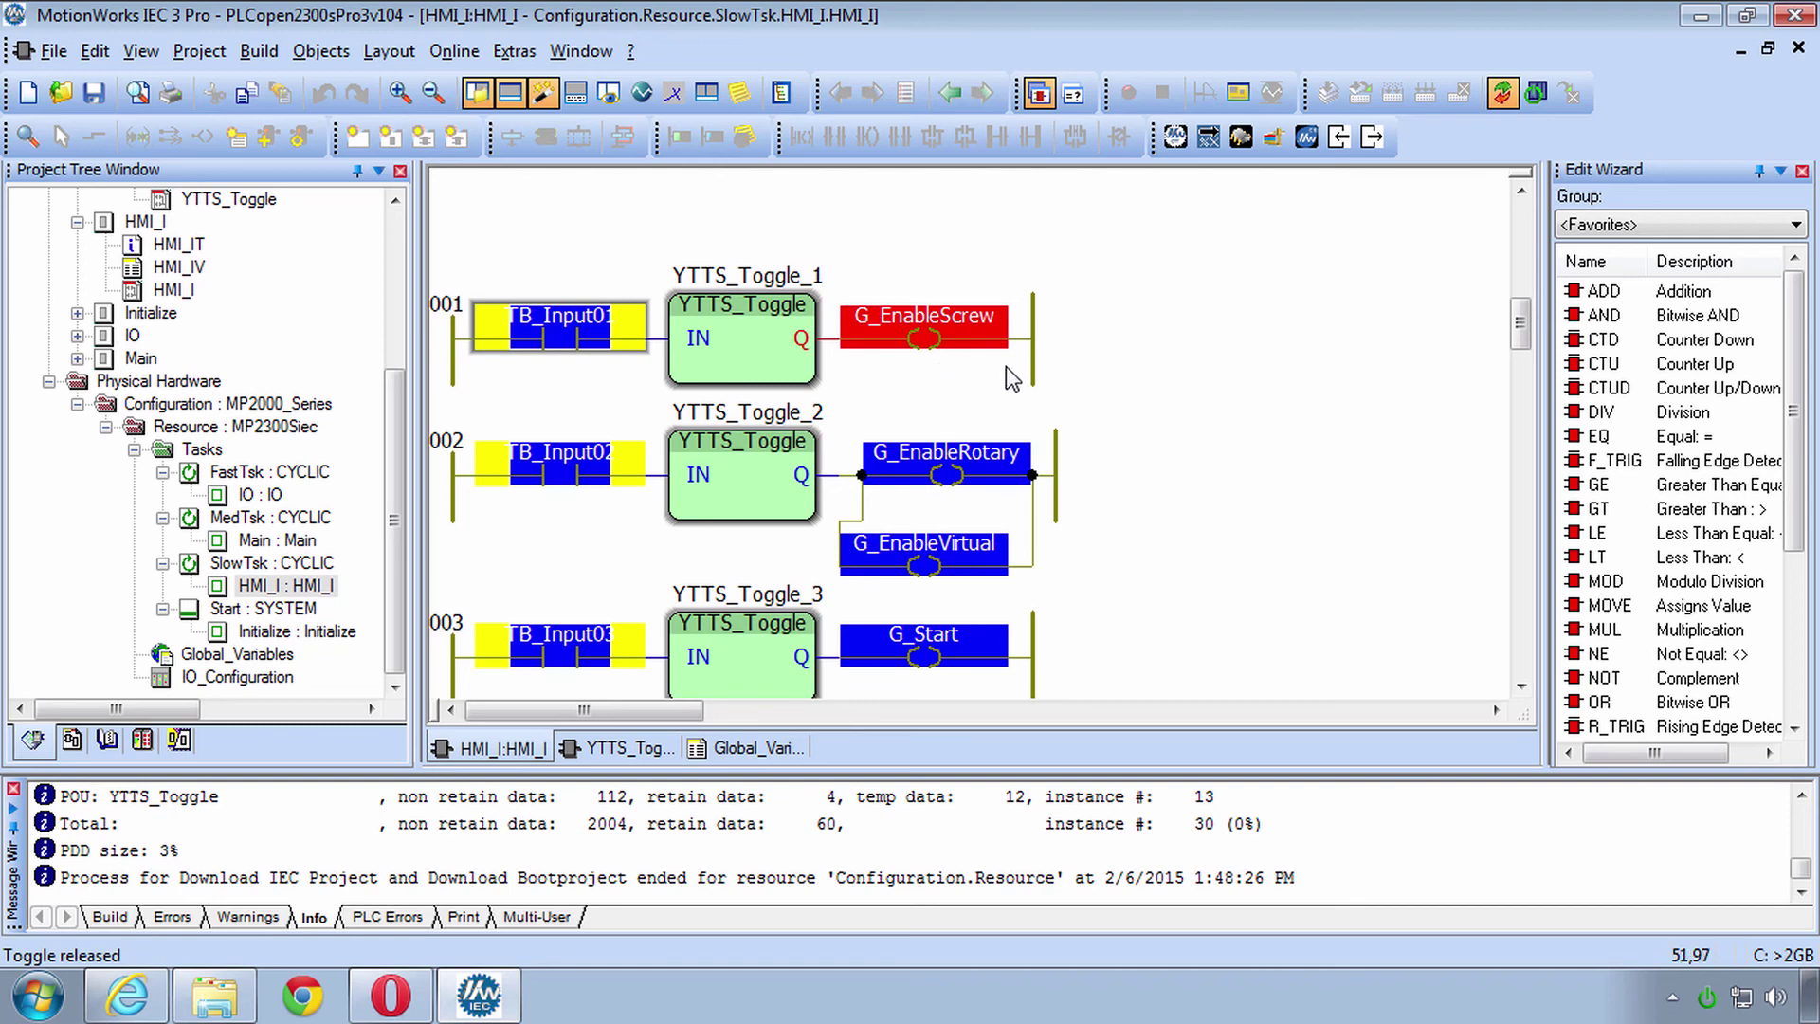
Step: Stop and warm-restart the controller, then toggle TB_Input02 to turn on G_EnableRotary and G_EnableVirtual
click(1535, 92)
click(925, 554)
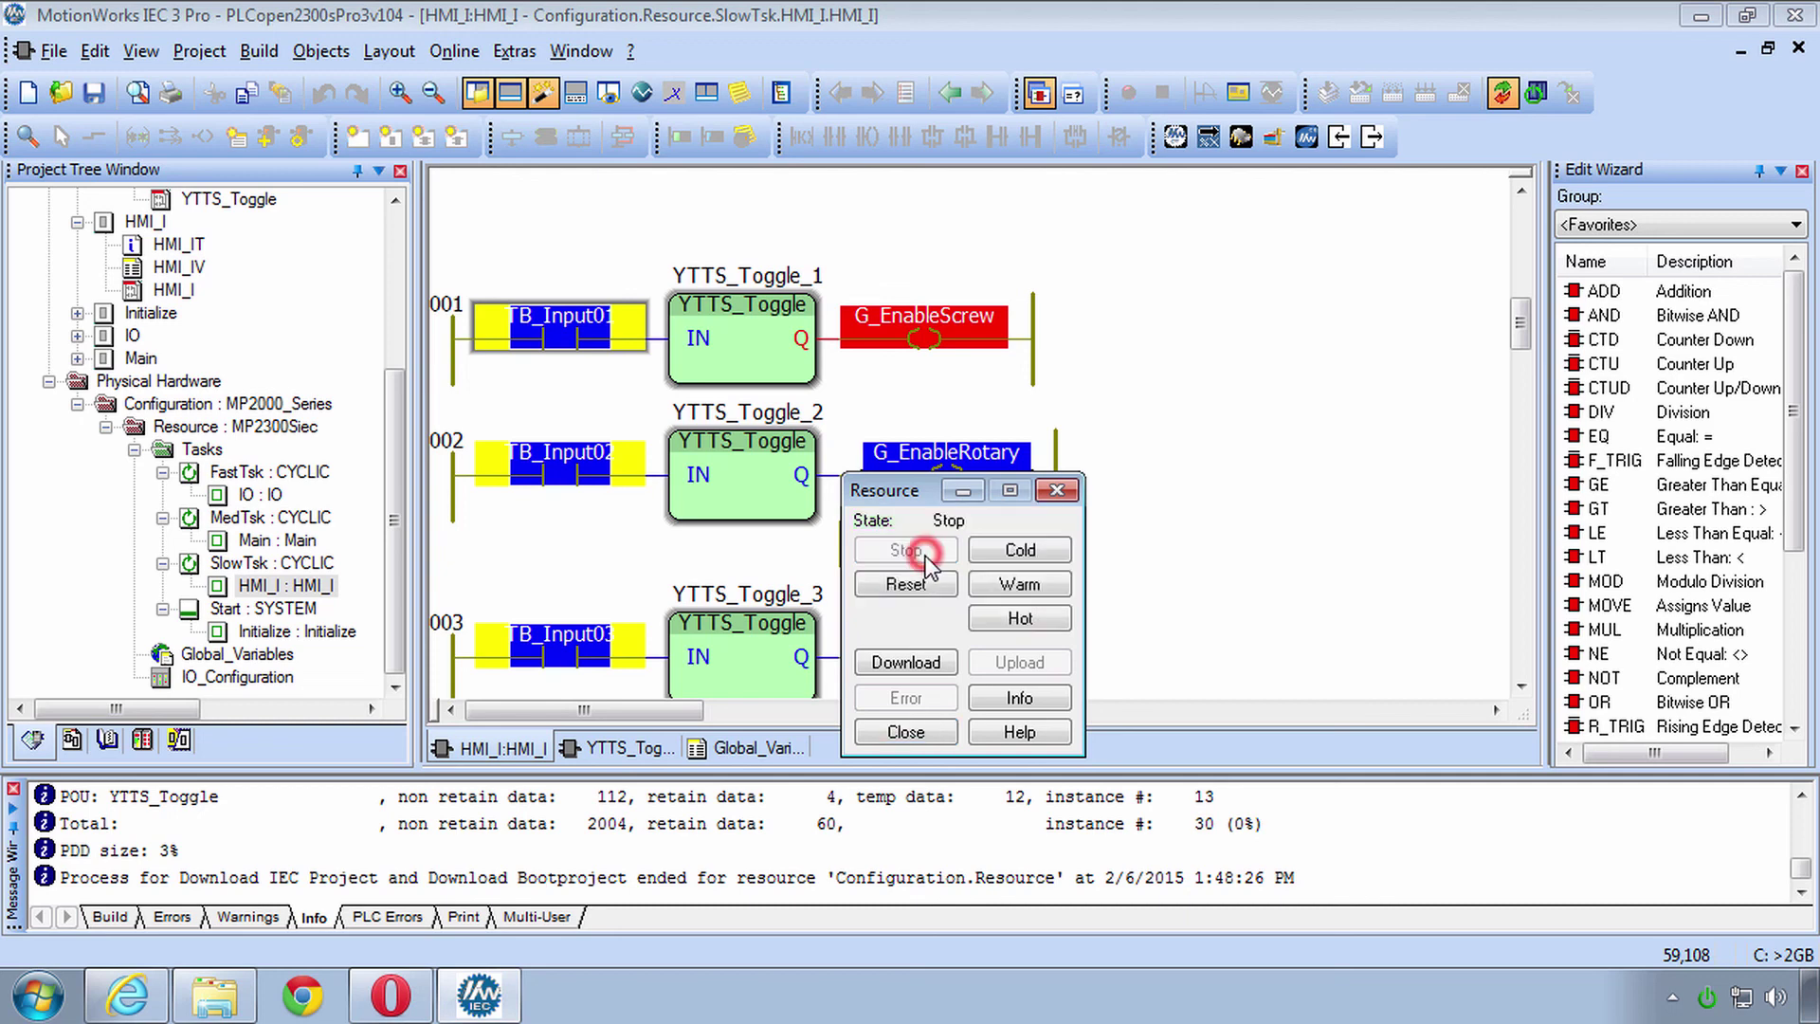
click(1008, 588)
mouse_move(897, 330)
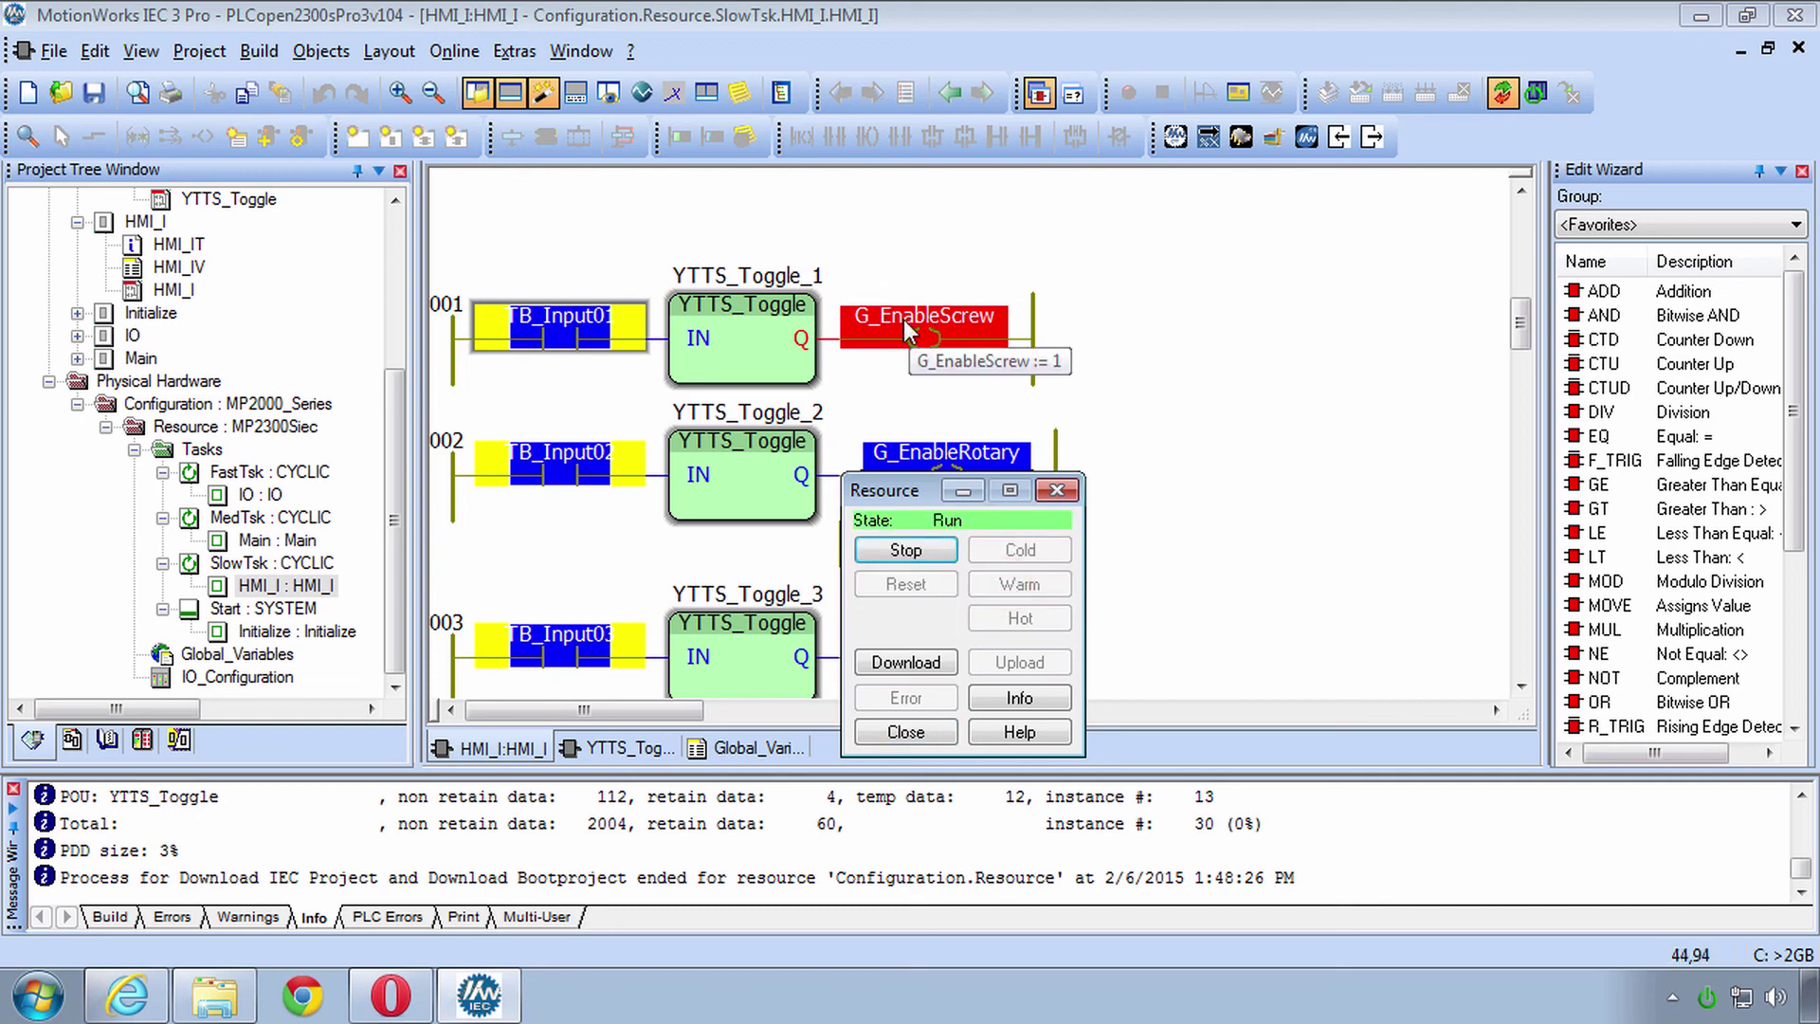
click(1057, 490)
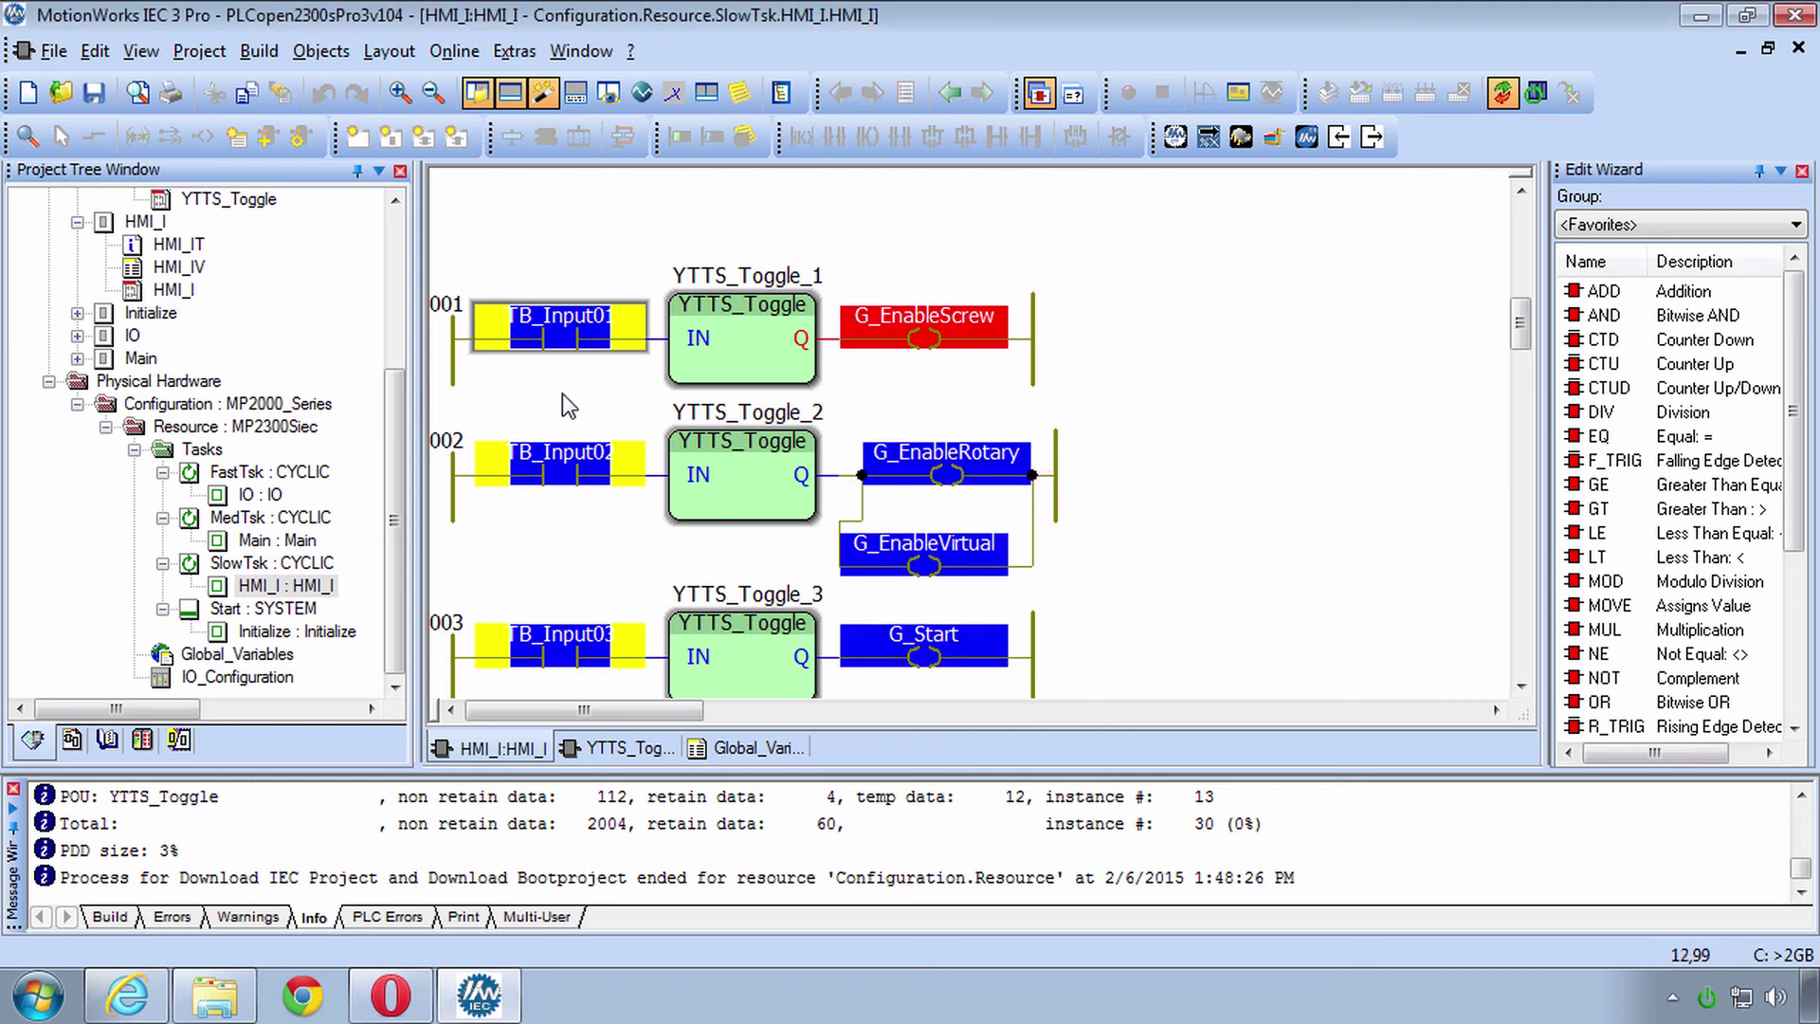
click(547, 468)
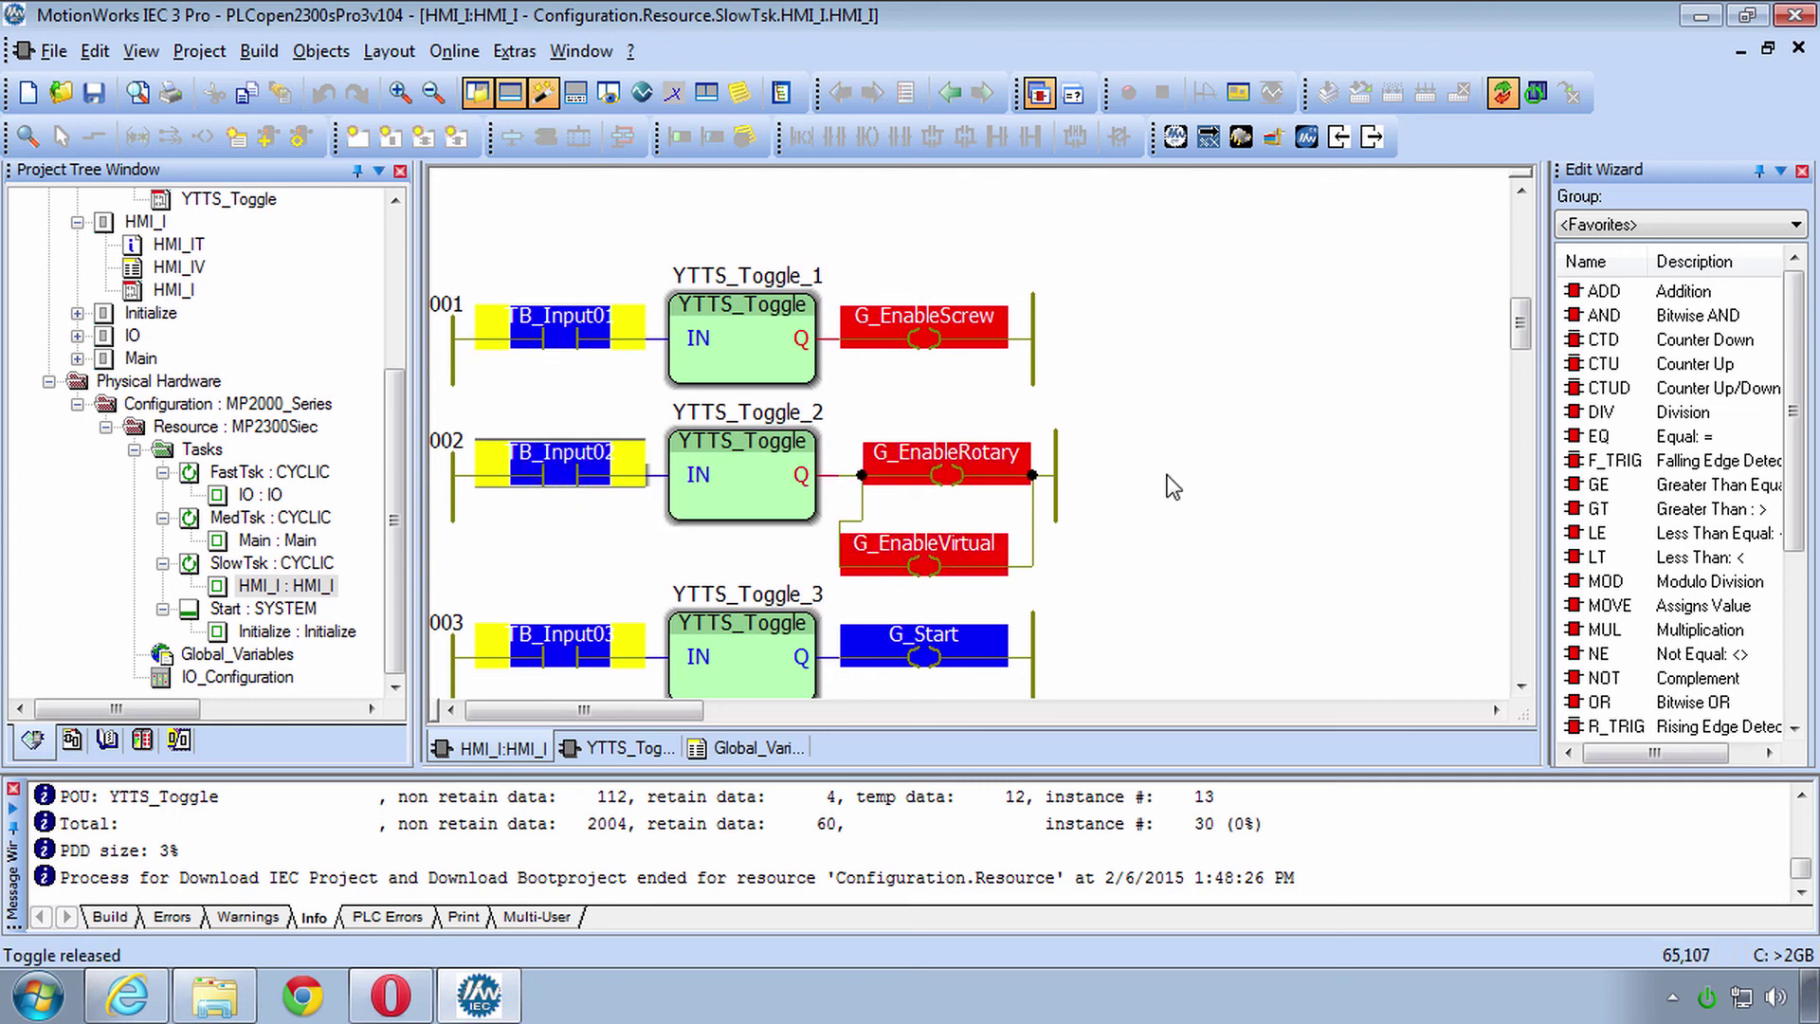